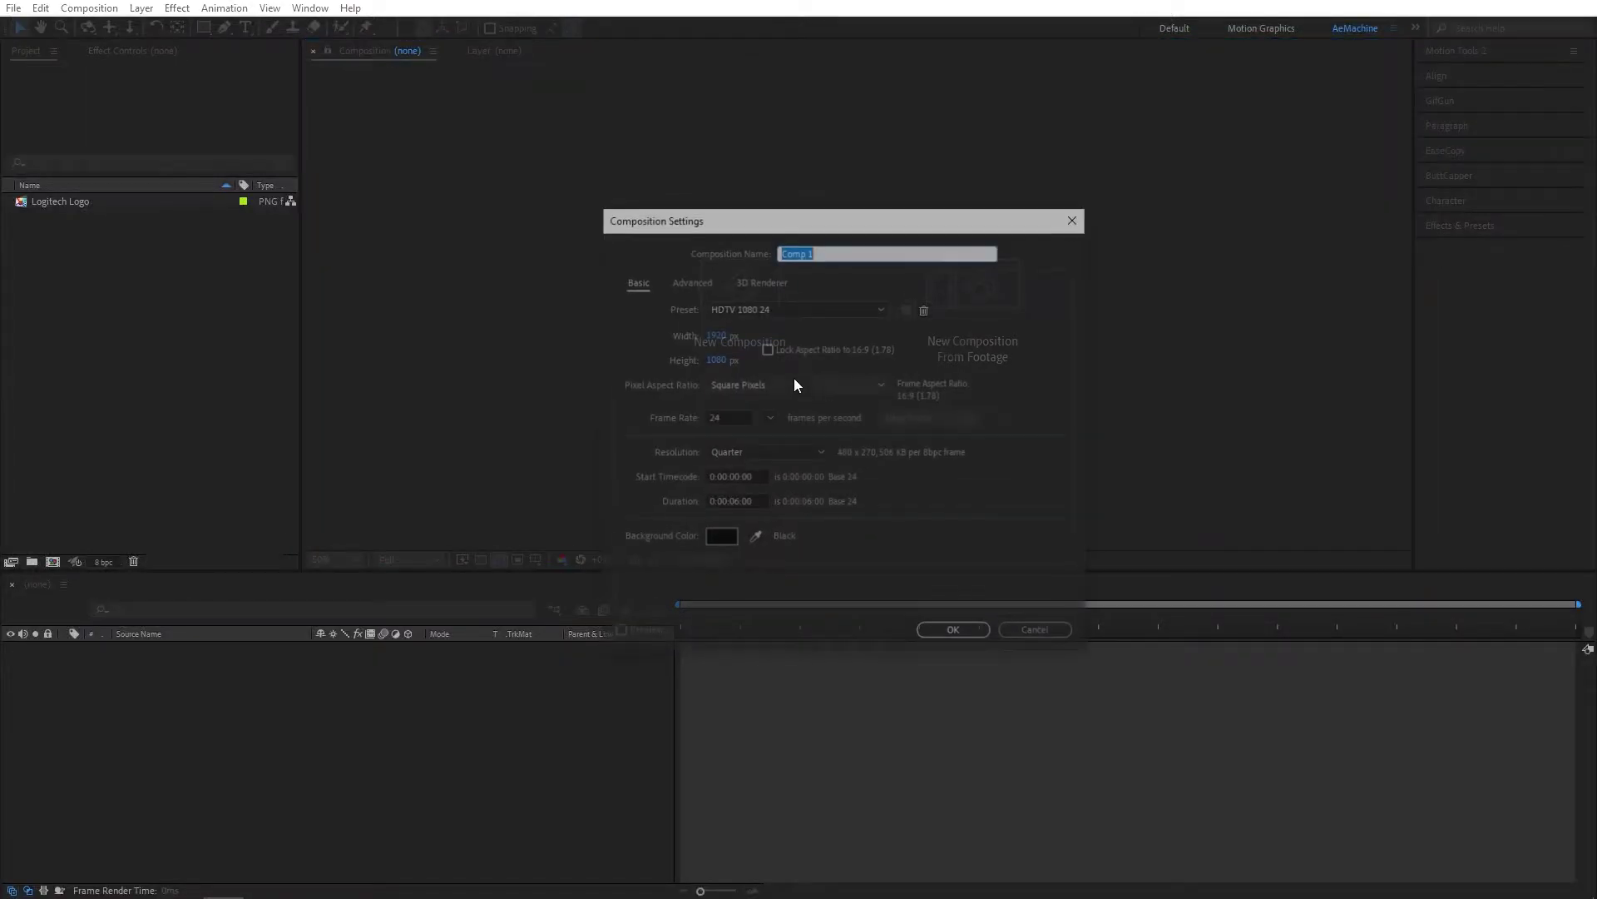
Name the new composition Placeholder, set resolution to Half, and keep the black background
triple_click(853, 251)
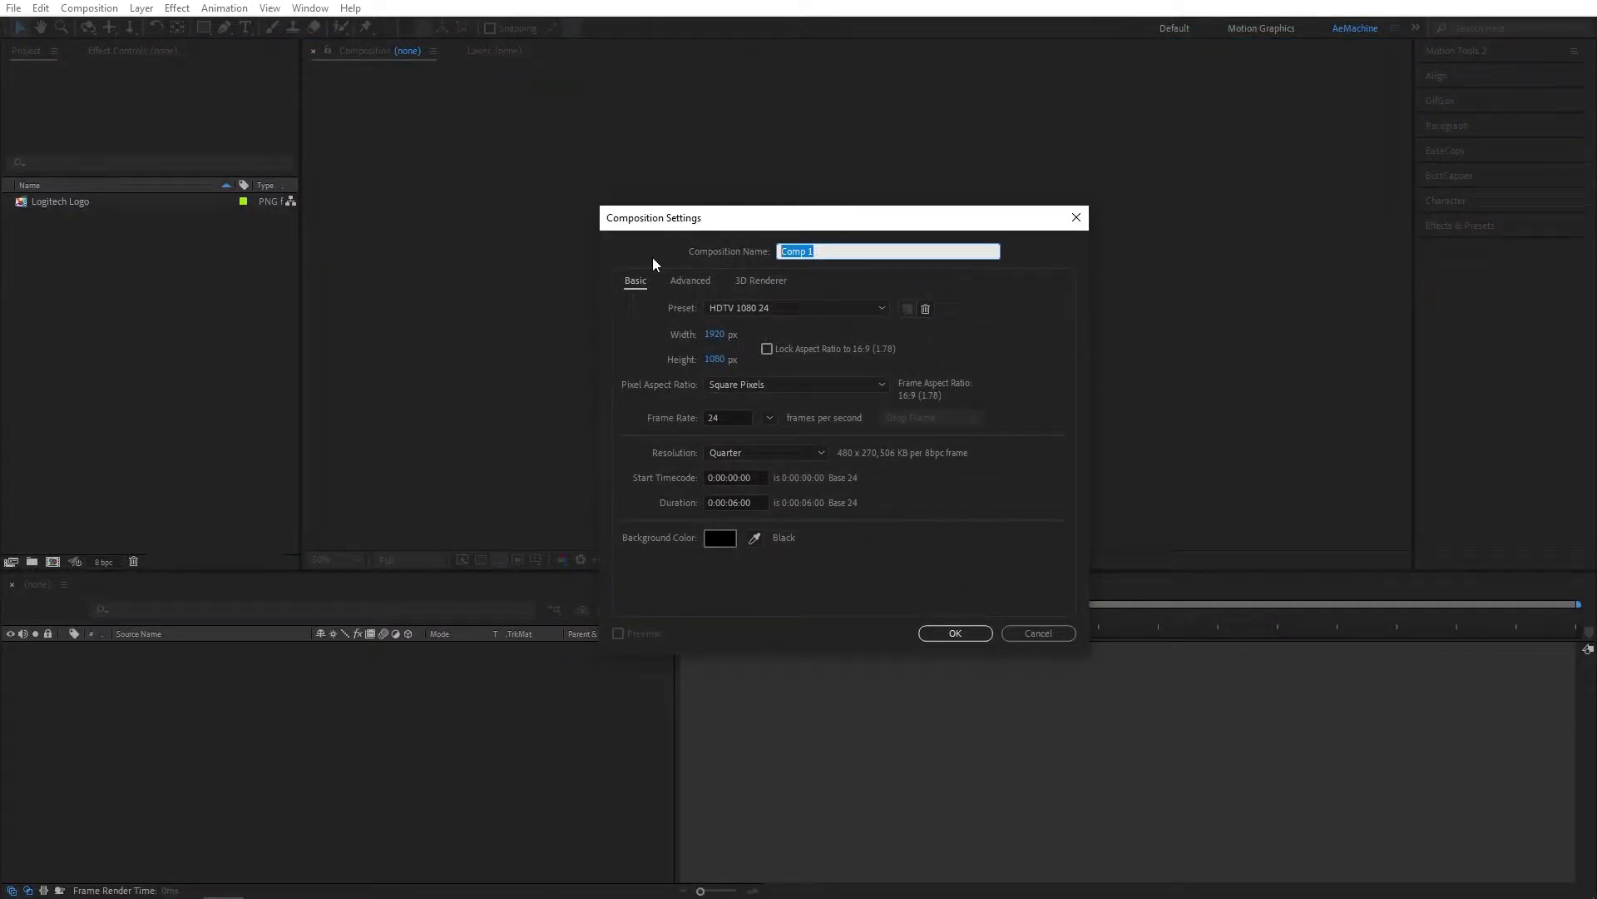
text(Placeholder)
click(776, 460)
click(767, 488)
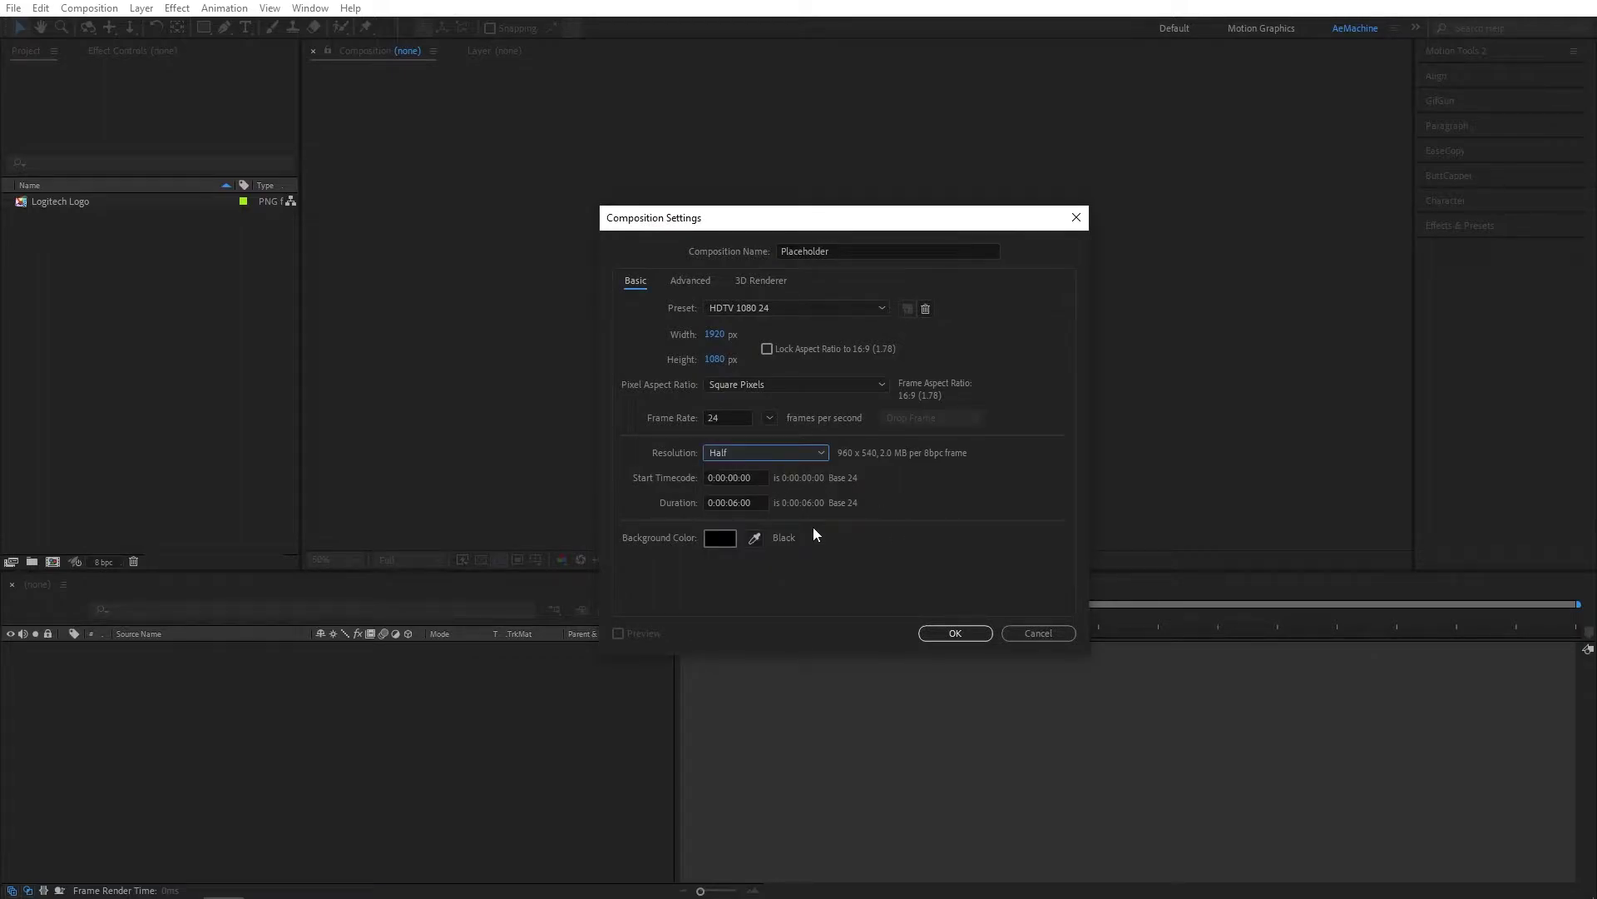
click(718, 541)
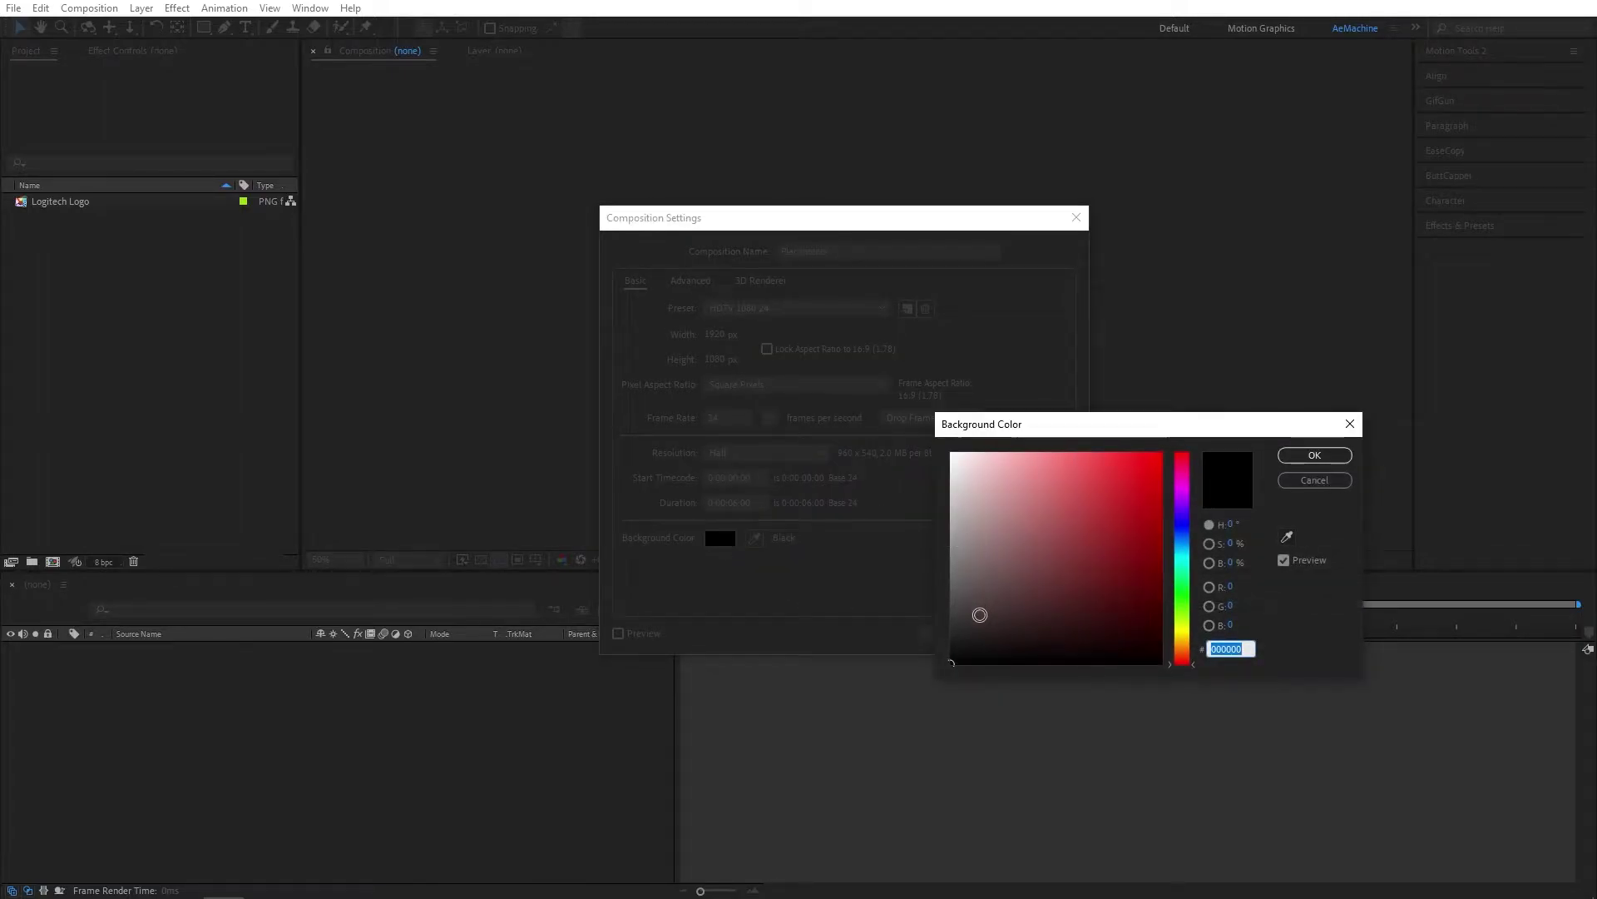
click(1313, 456)
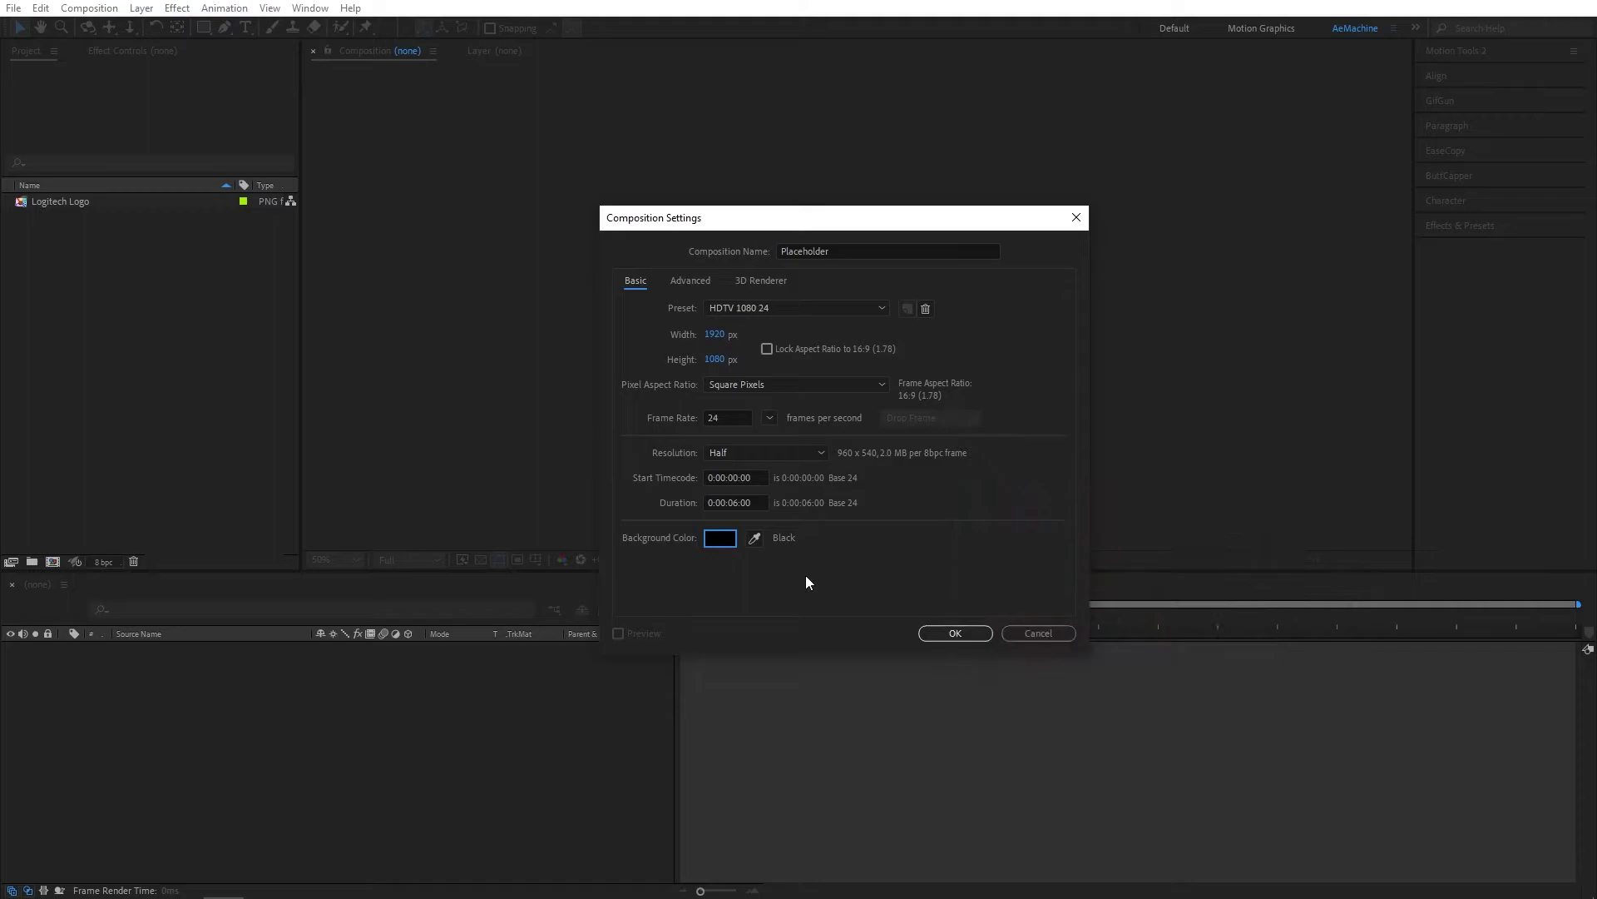
click(948, 635)
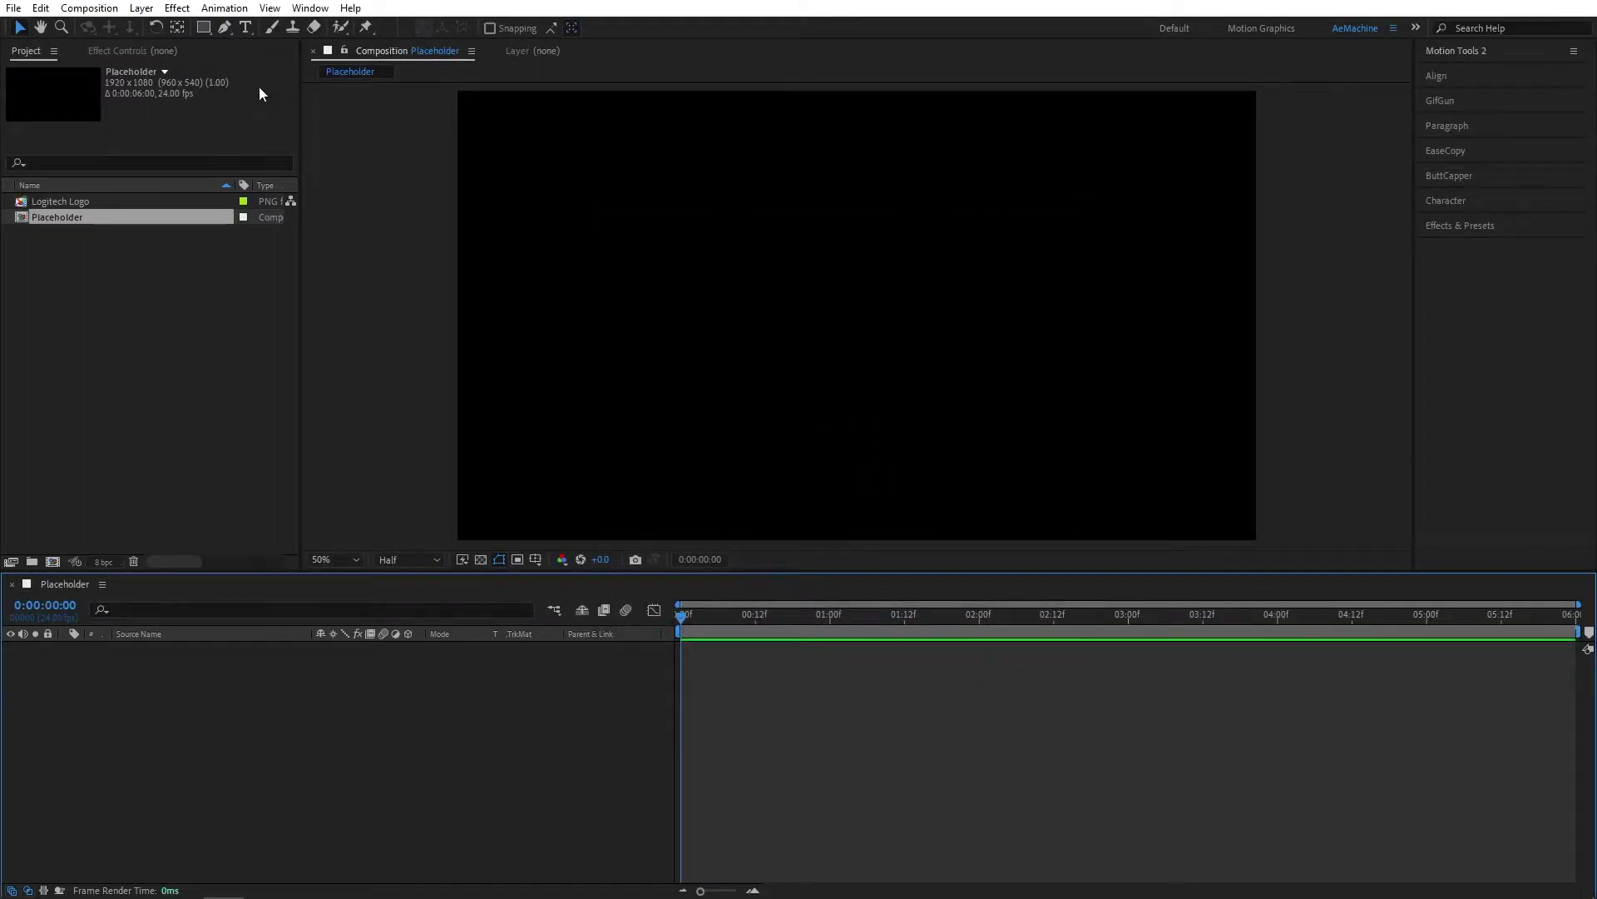
Add a text layer reading GRADIENT to the Placeholder composition
click(243, 29)
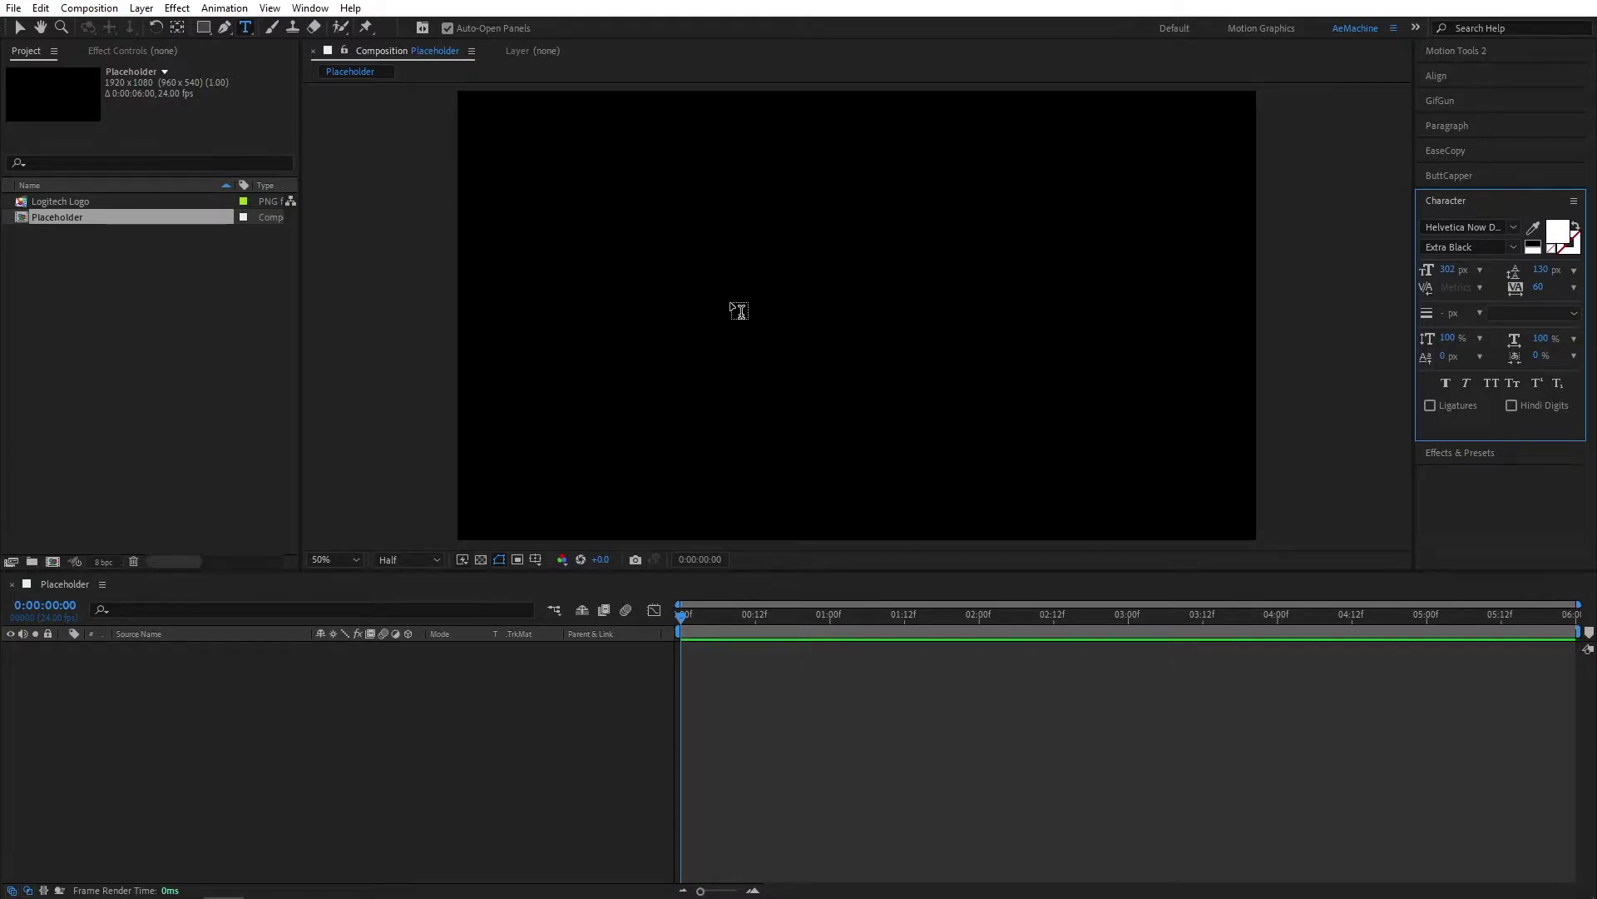
click(662, 318)
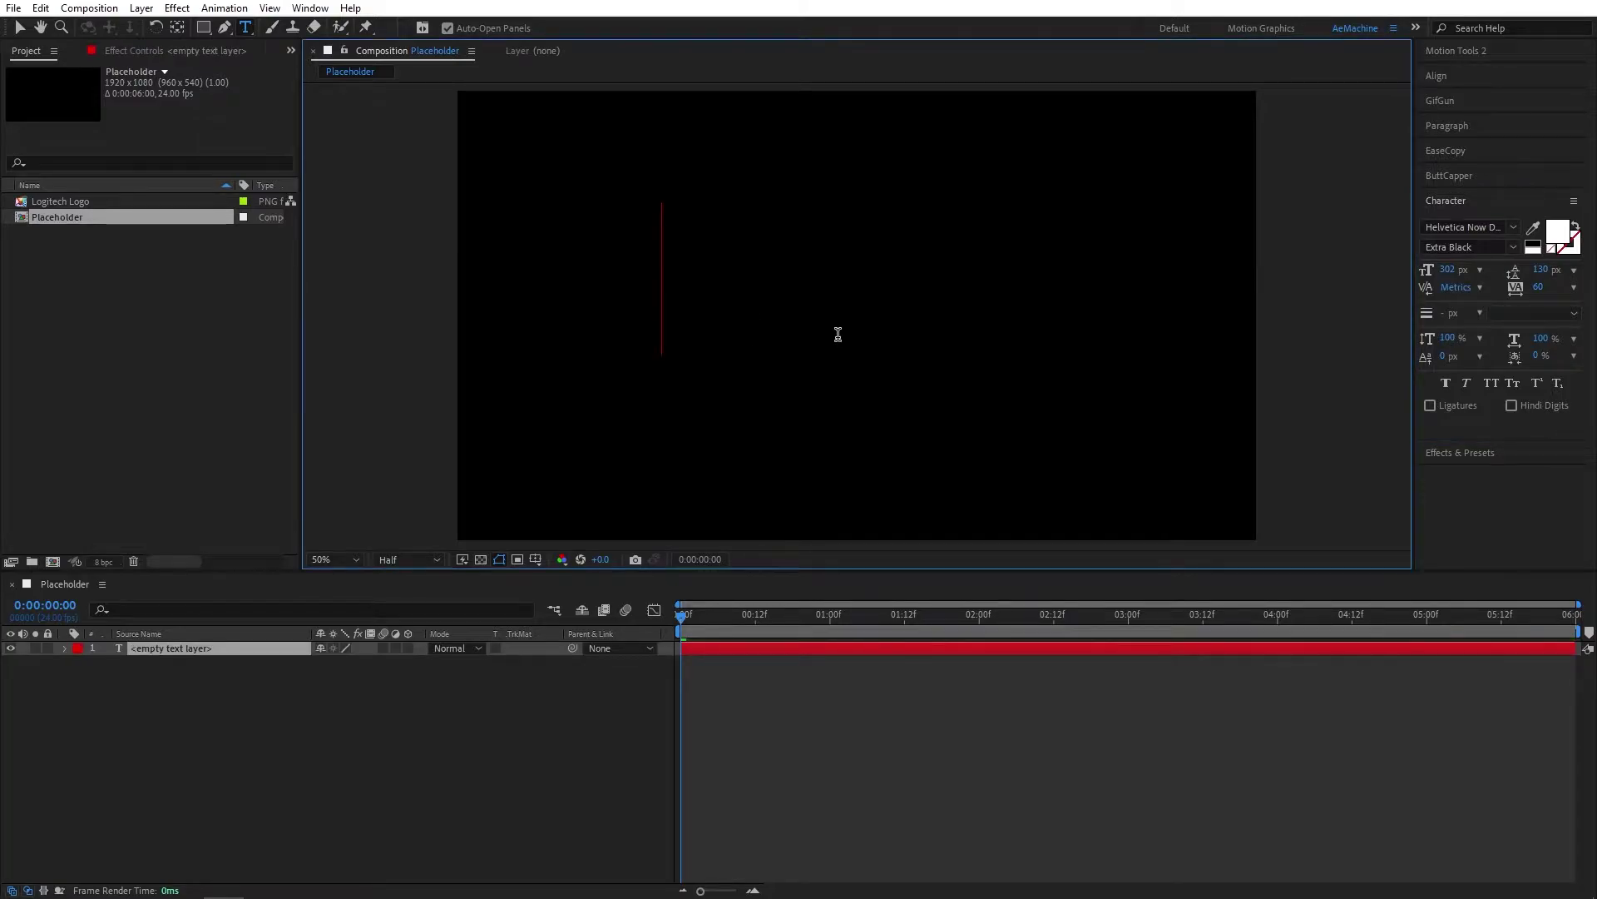
text(GRADIENT)
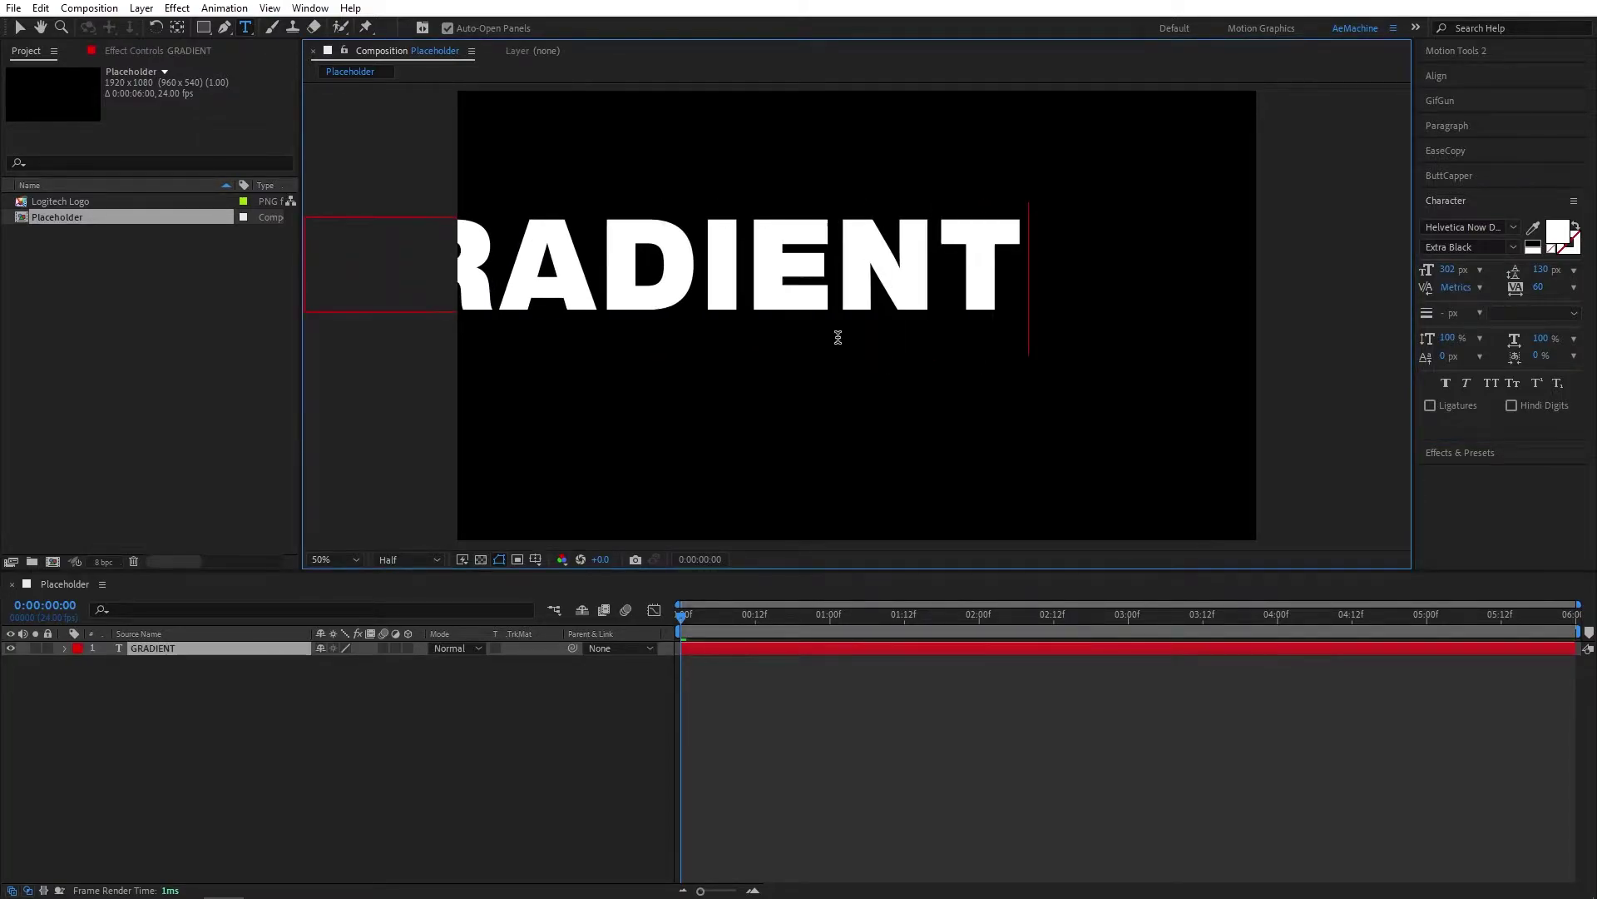
key(Escape)
key(v)
key(ctrl+alt+Home)
key(ctrl+Home)
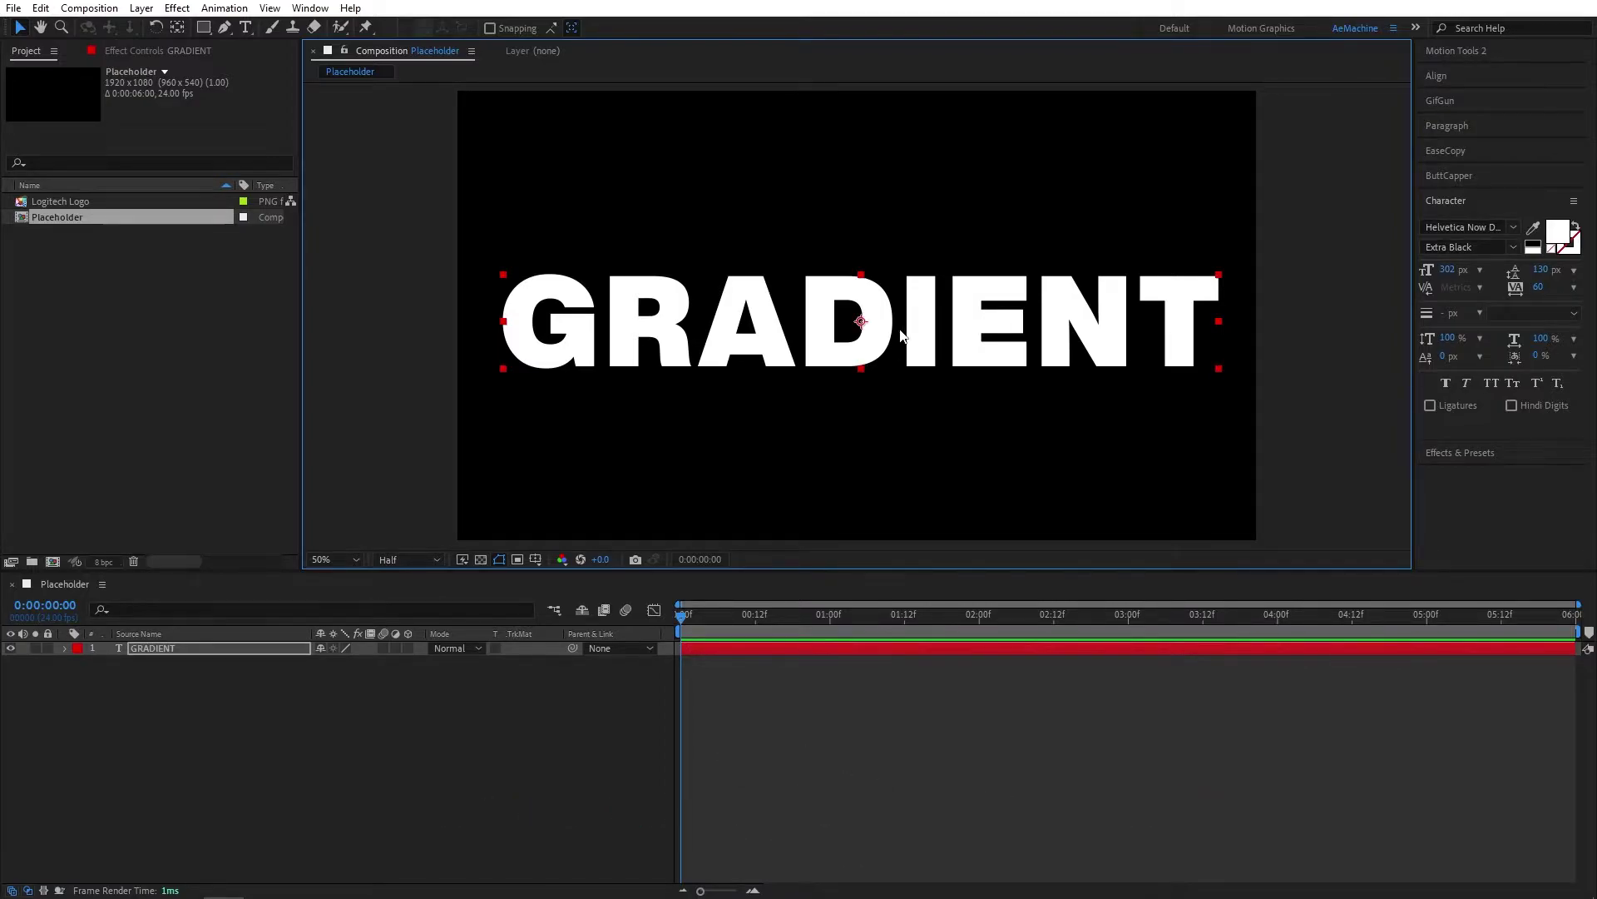
Centre the GRADIENT text horizontally and vertically using the Align panel
click(309, 8)
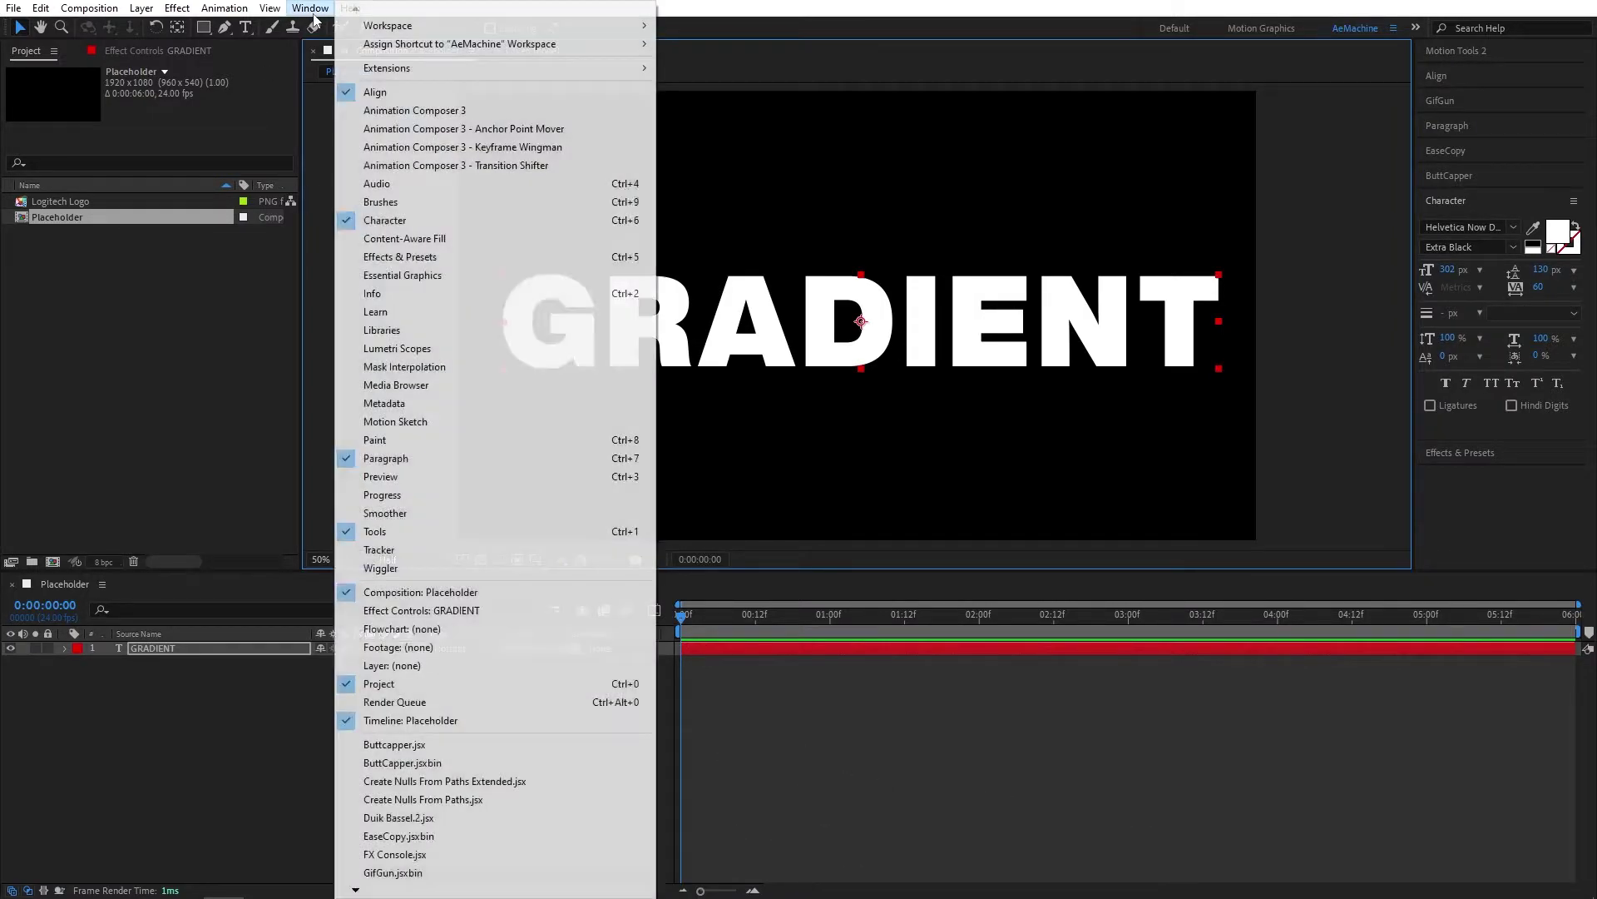
click(343, 90)
click(1461, 123)
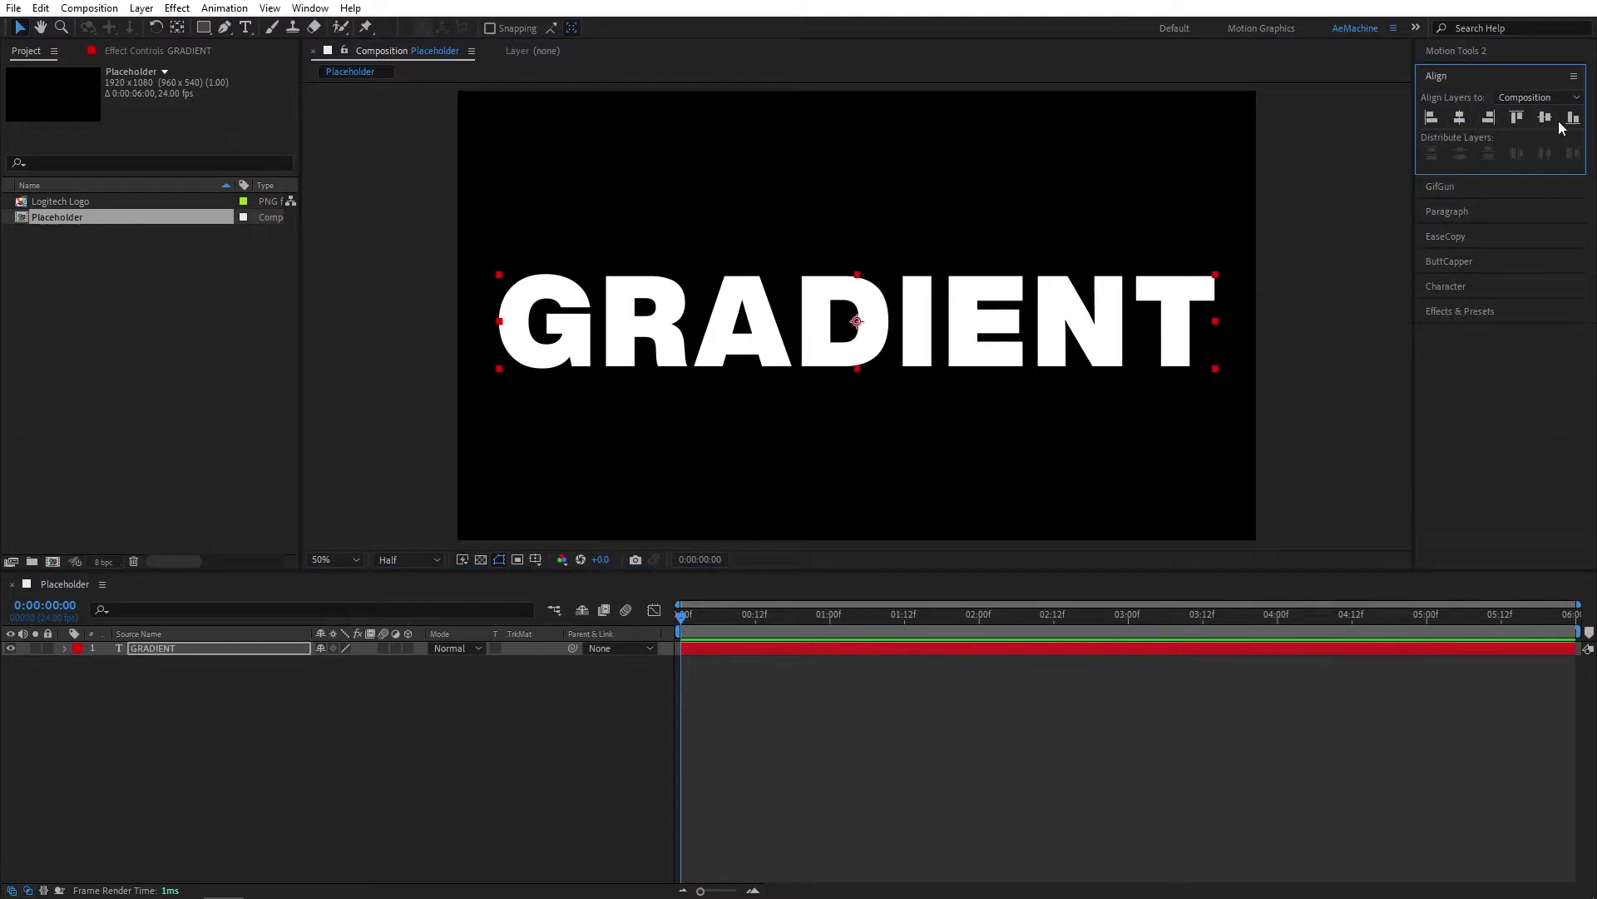
click(1546, 119)
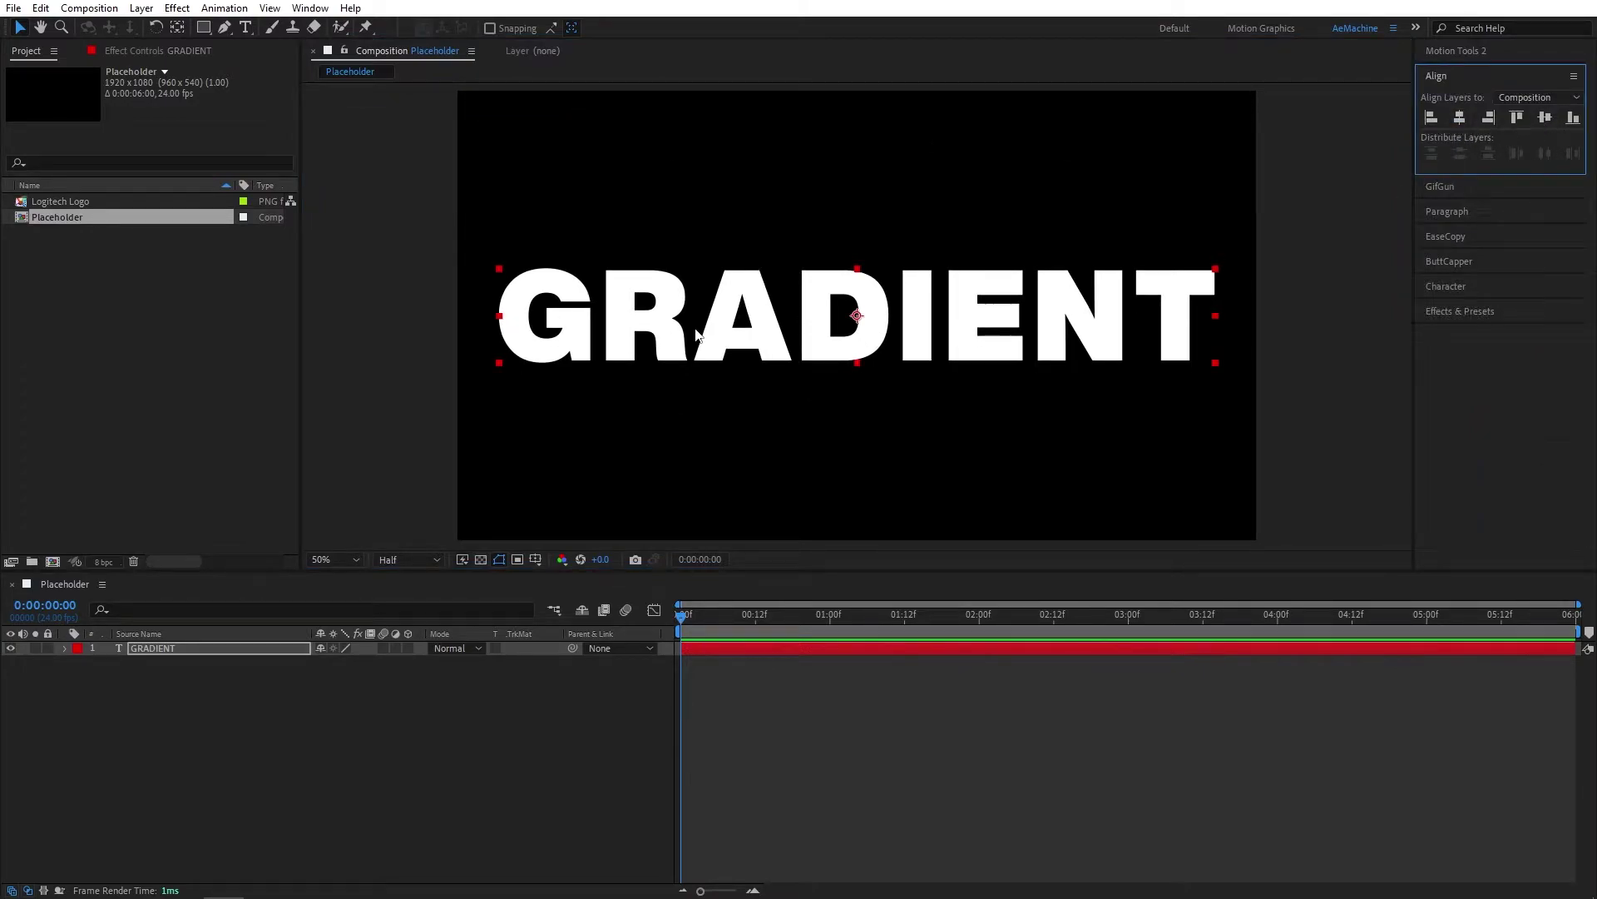
Start a new composition from the Project panel
click(406, 334)
click(1003, 342)
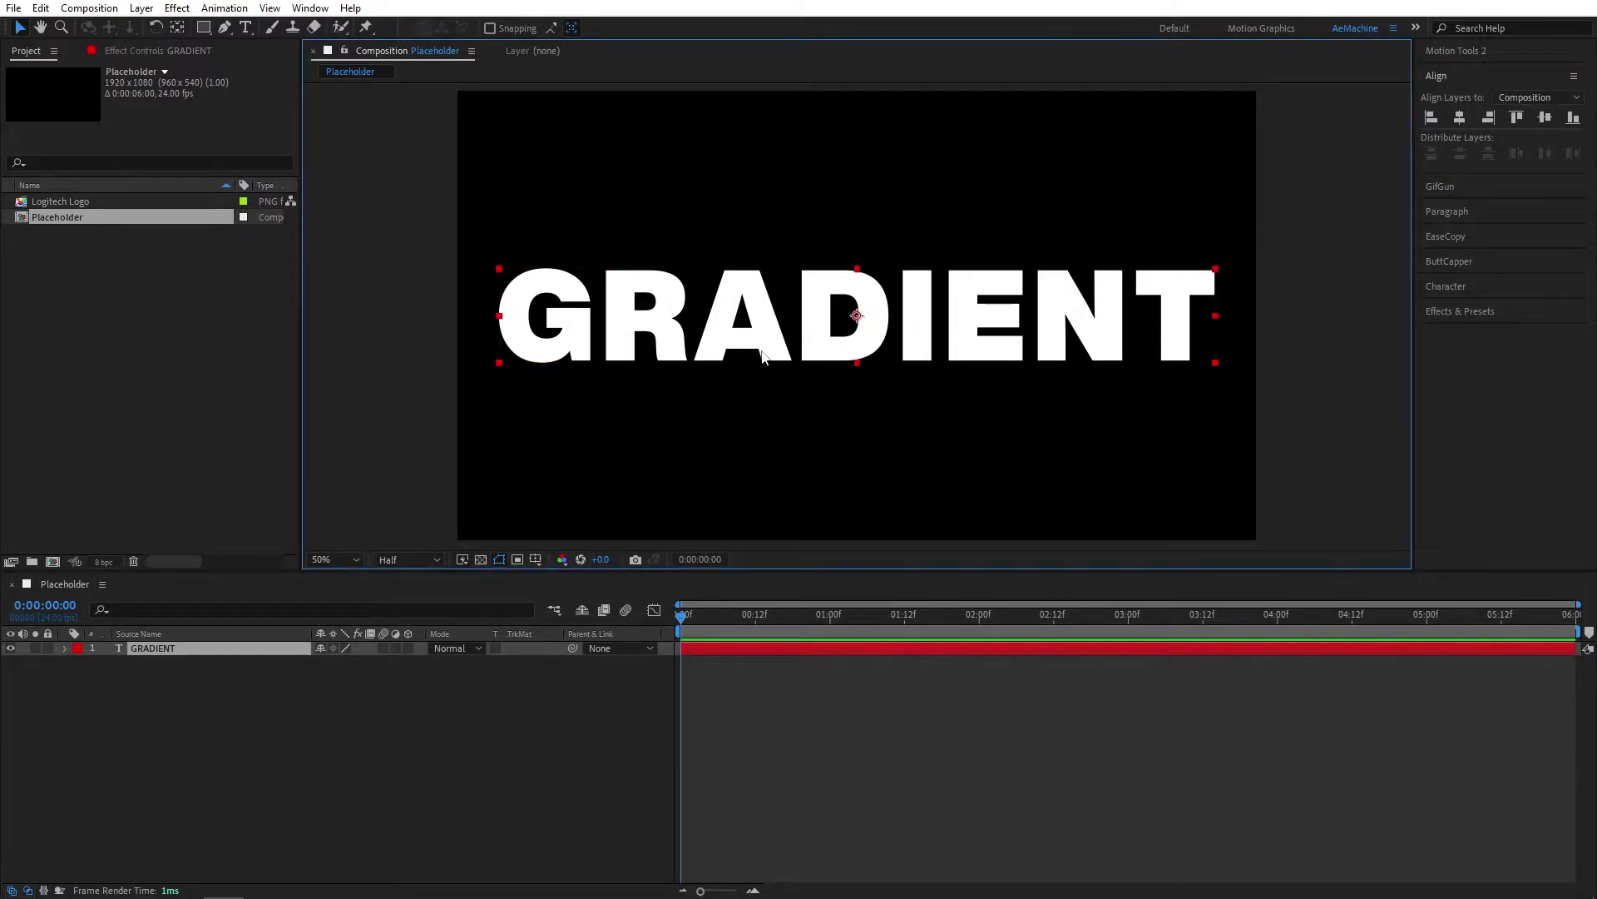
click(115, 449)
click(53, 561)
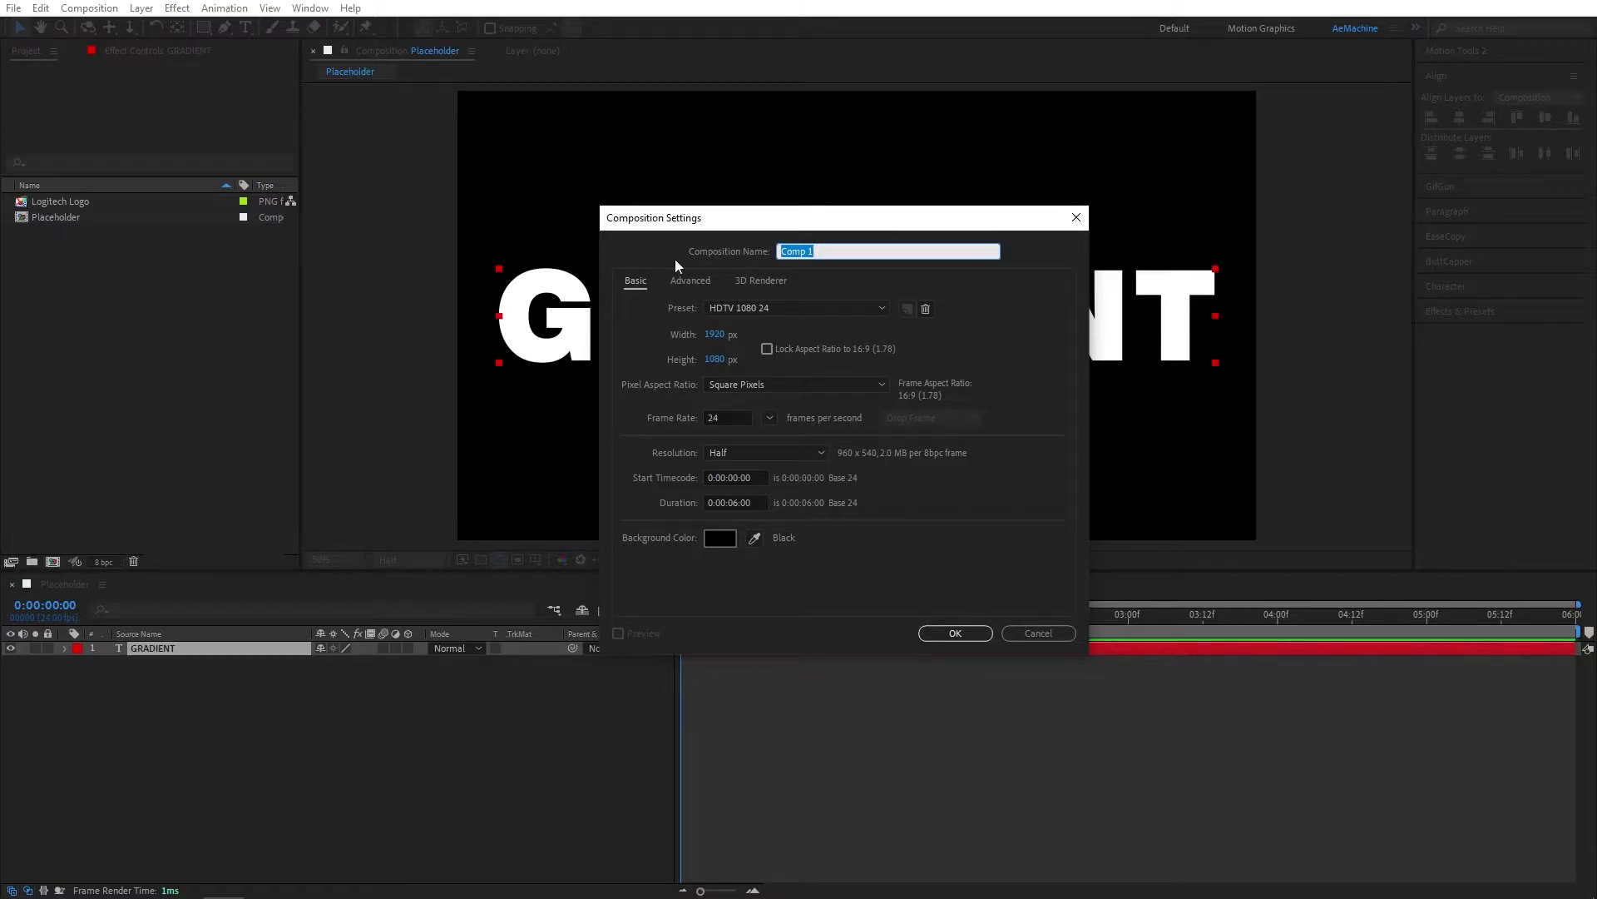
Create the Gradient Map composition and place its timeline before Placeholder
text(Gradient Map)
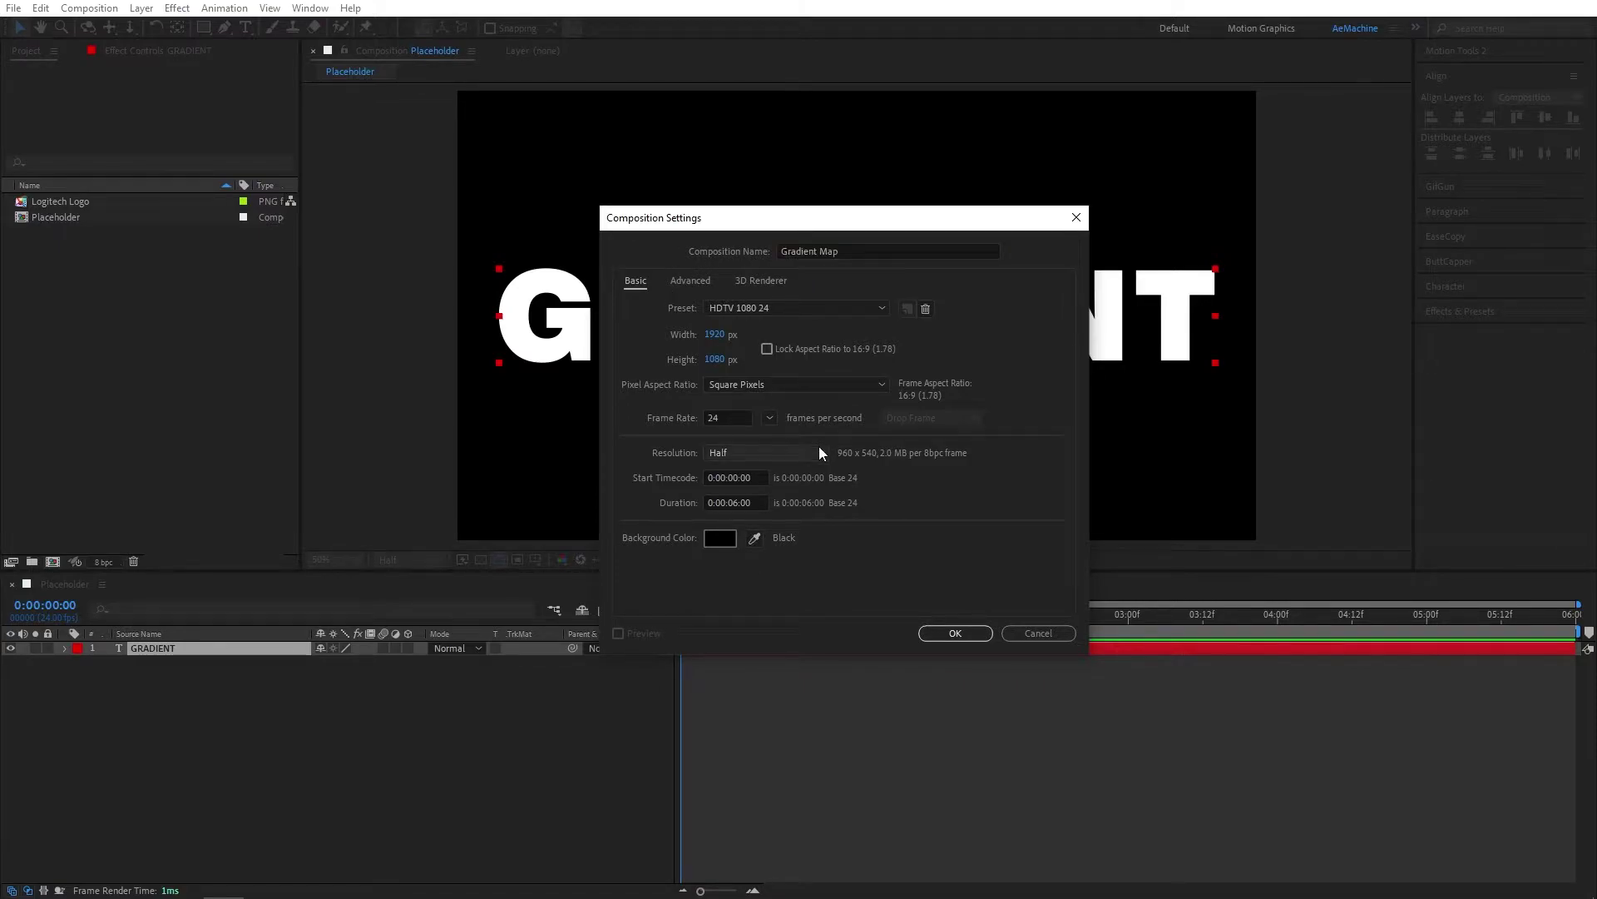
click(955, 634)
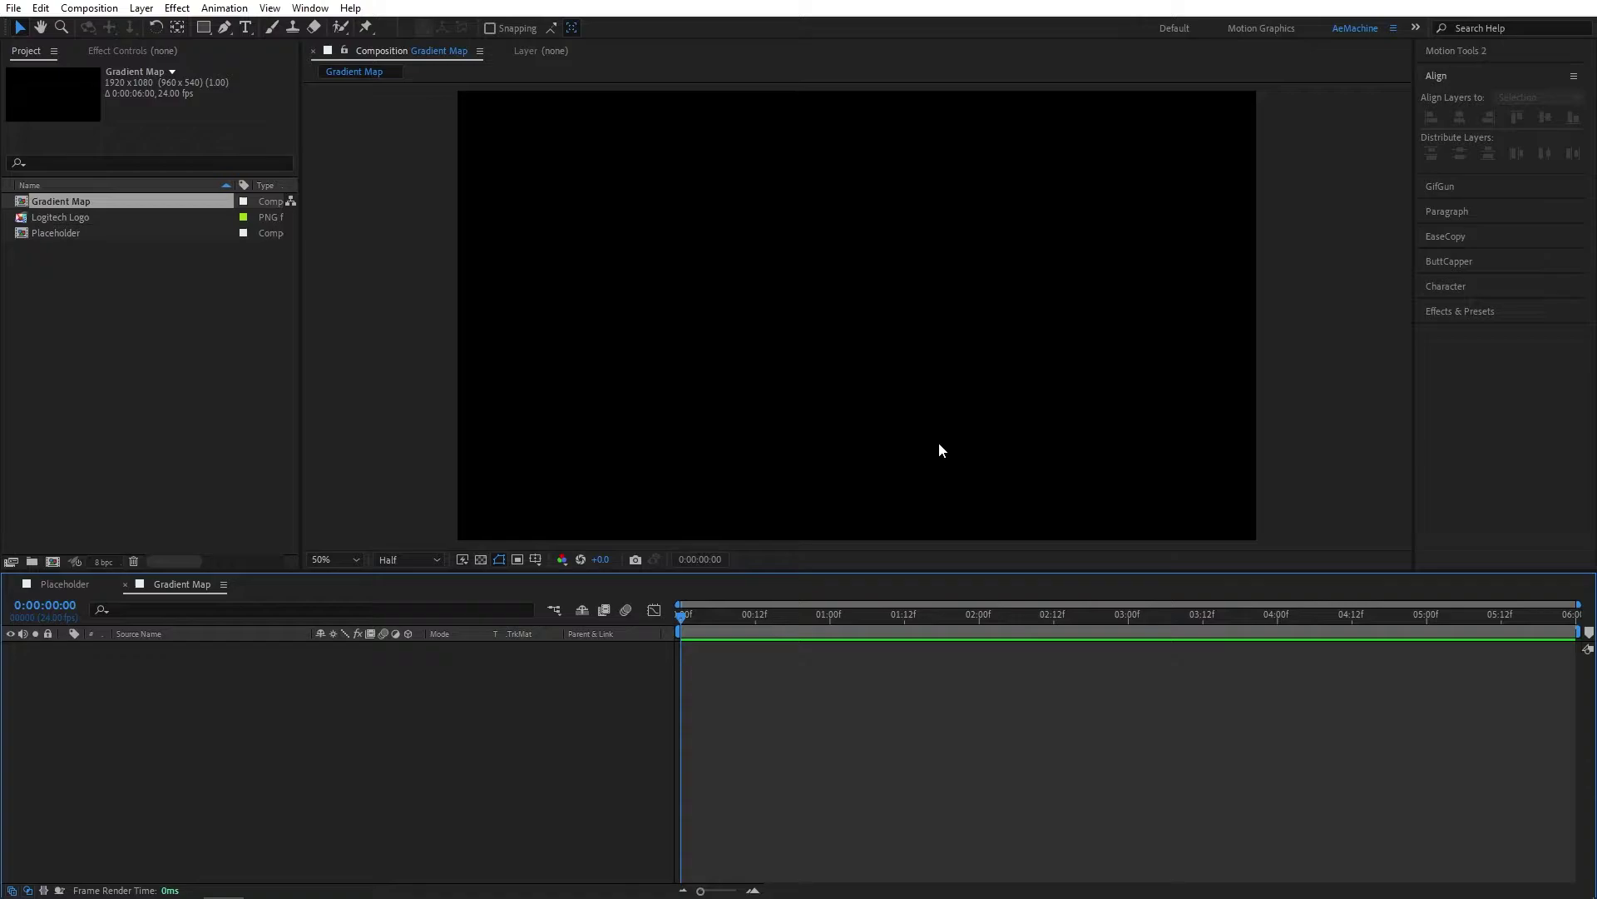
drag(143, 587, 116, 588)
Choose the Ellipse tool, leave the stroke unchanged, and bring up the fill colour choices
mouse_move(207, 34)
mouse_down()
mouse_move(324, 73)
mouse_move(263, 73)
mouse_up()
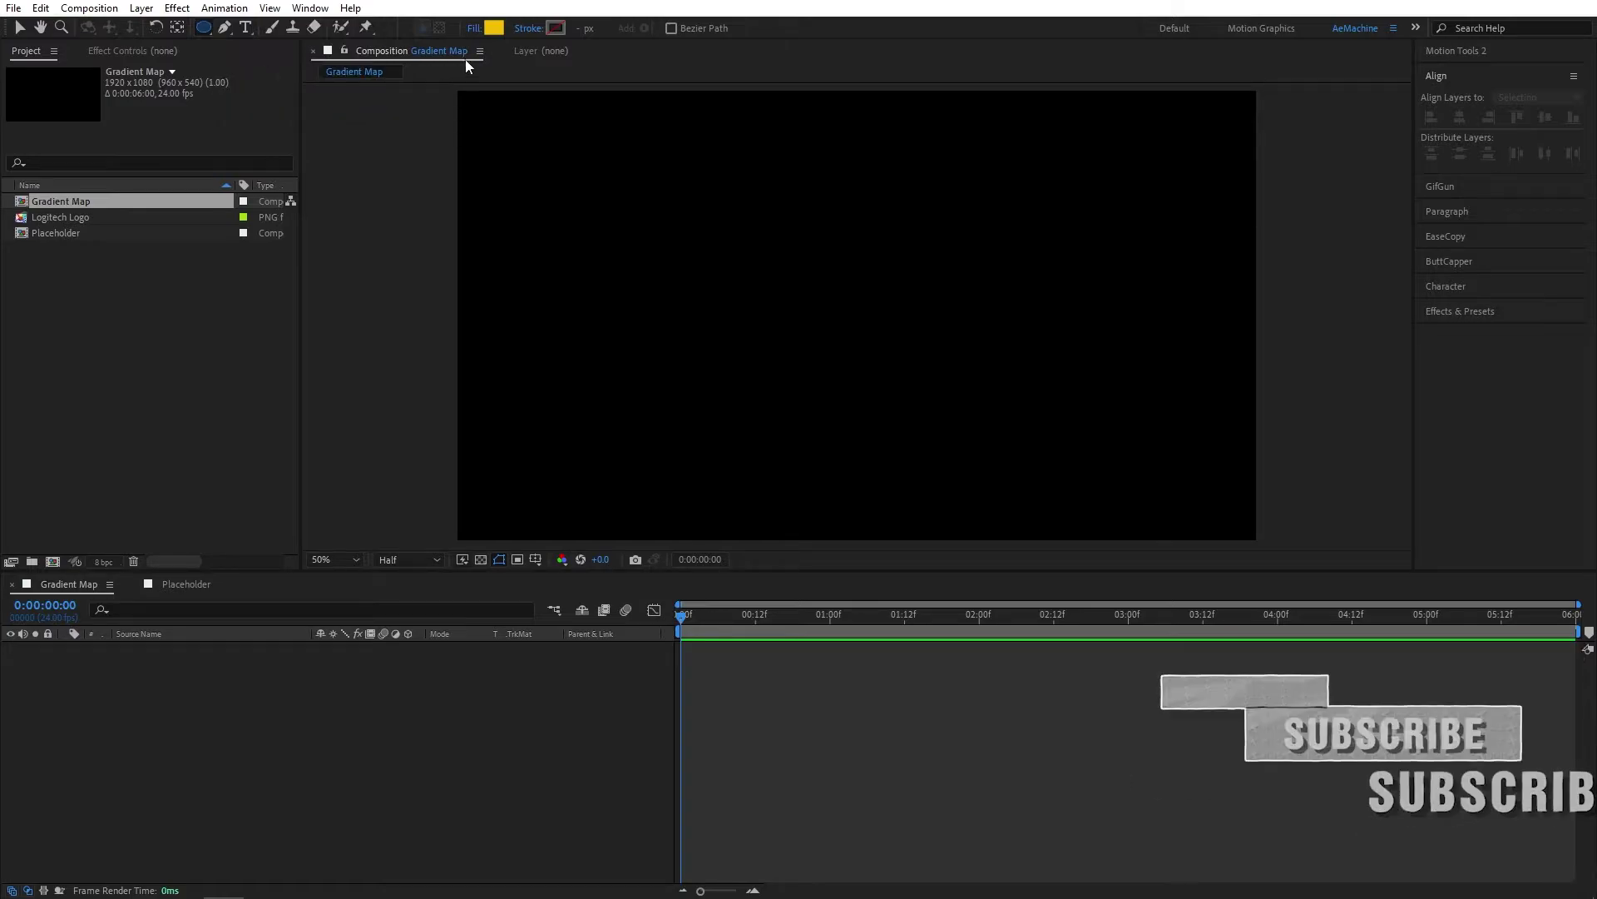
click(536, 33)
click(839, 495)
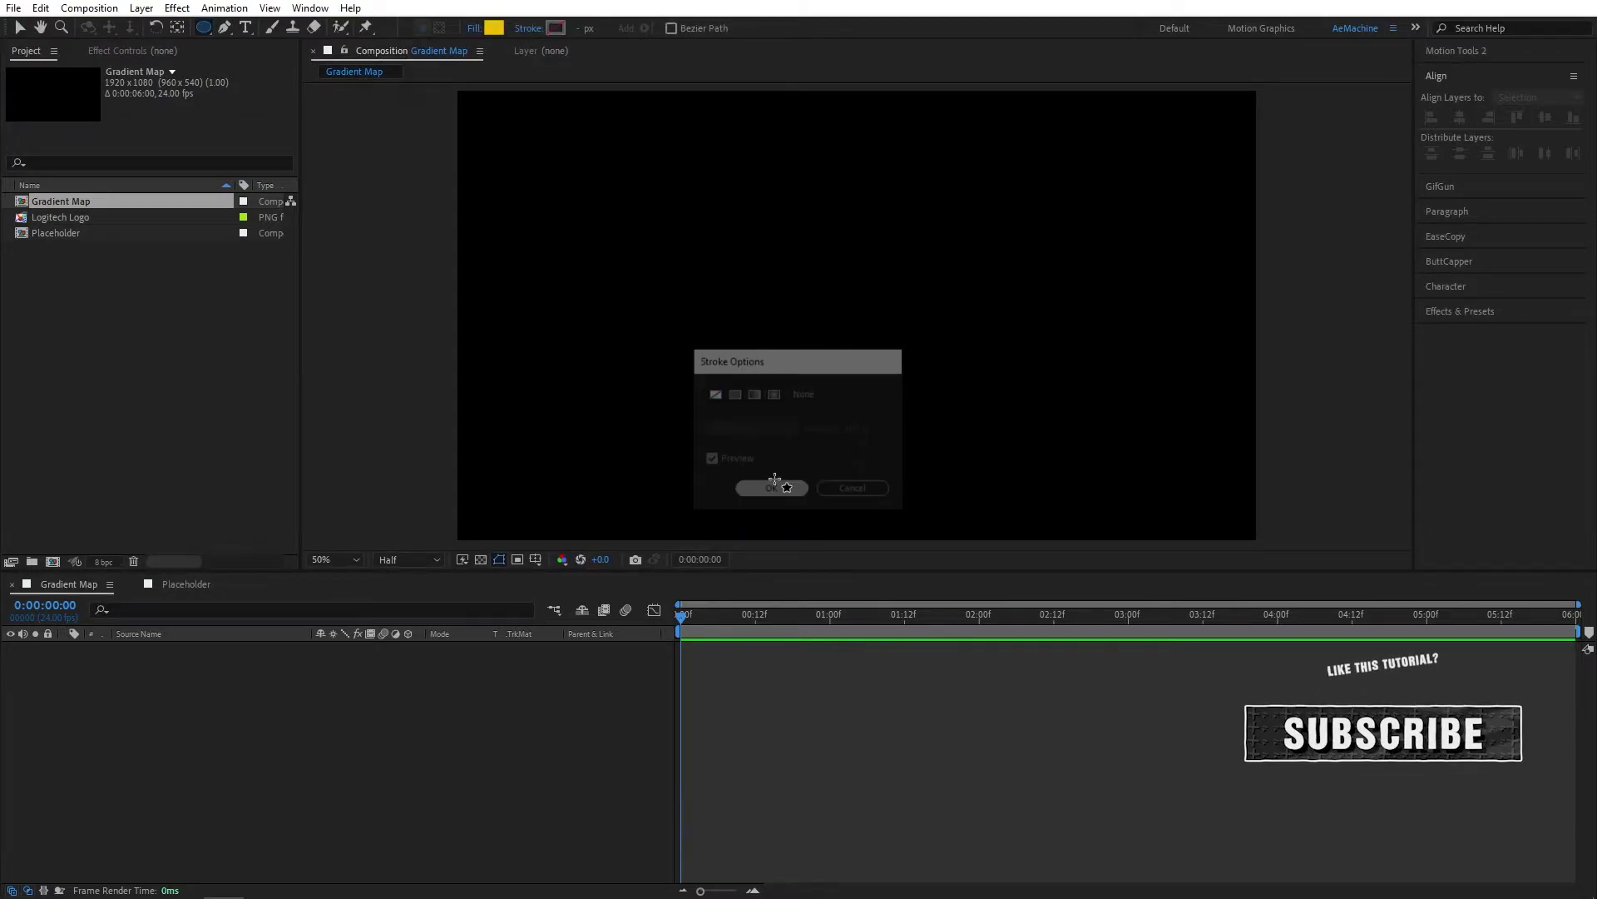
click(494, 27)
Copy the yellow FFBE0B swatch from a palette on Coolors' Trending Color Palettes page
mouse_move(526, 891)
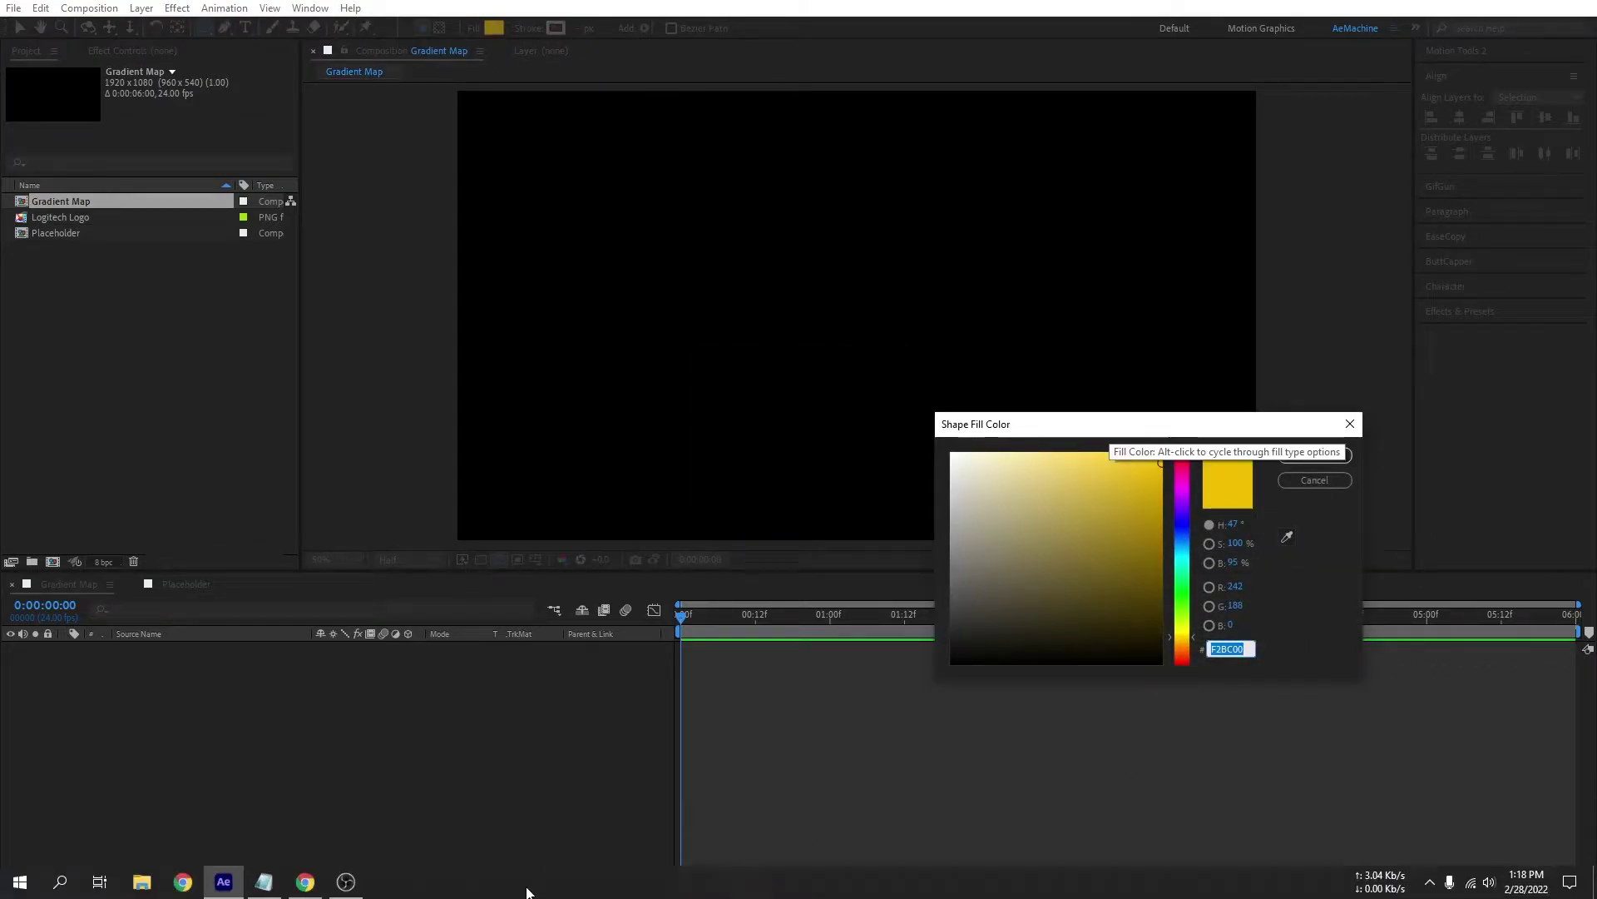
click(305, 881)
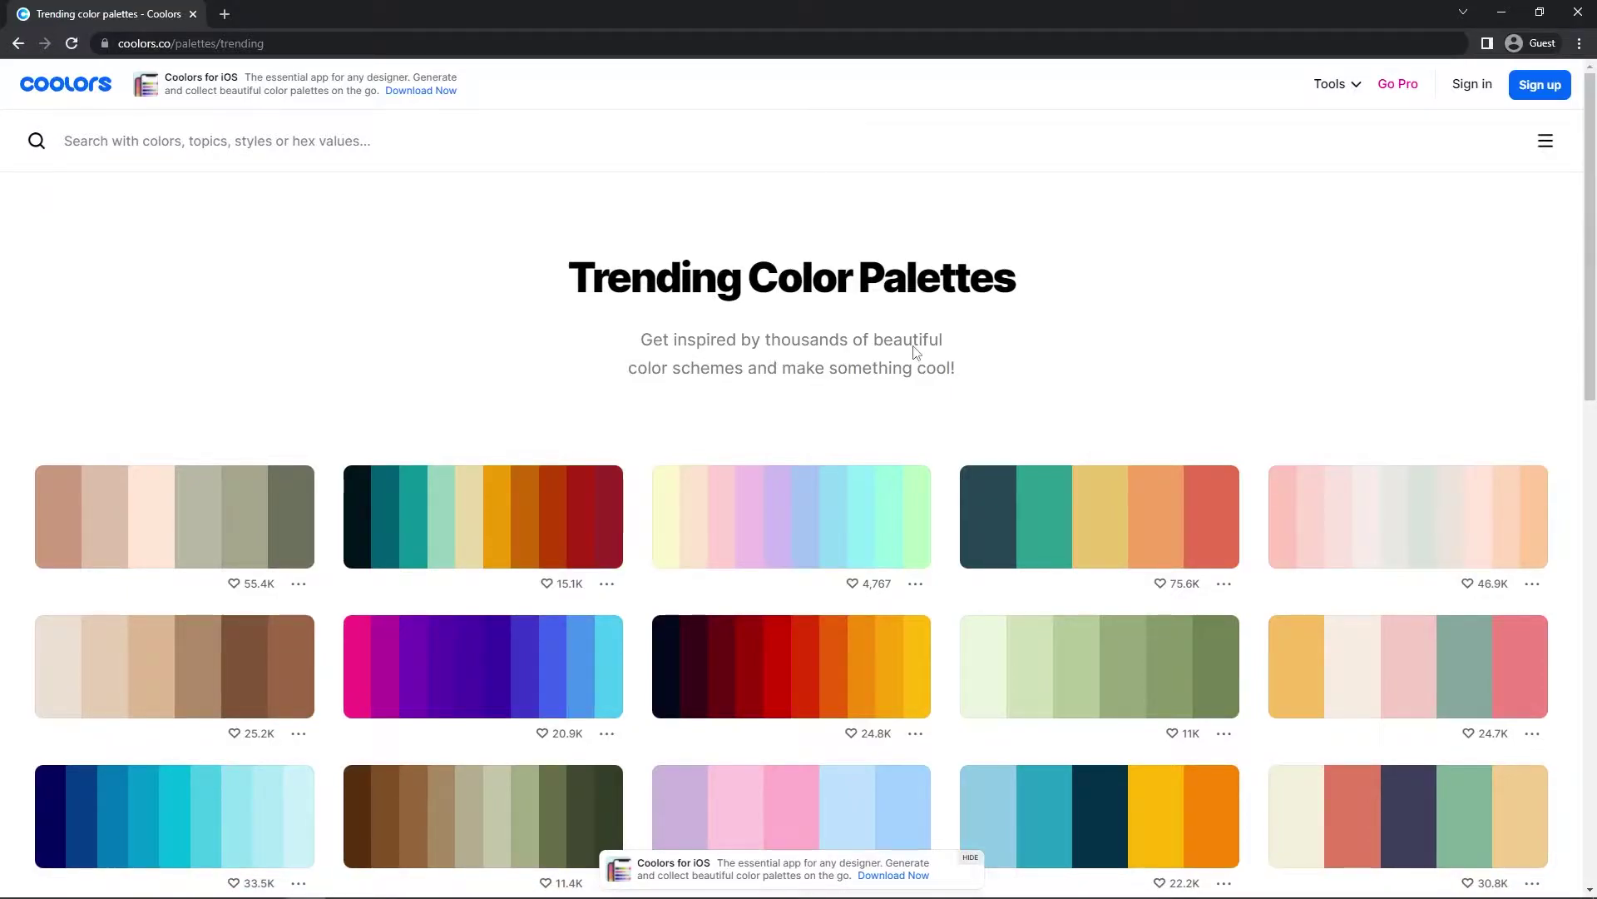
scroll(916, 351, down, 4)
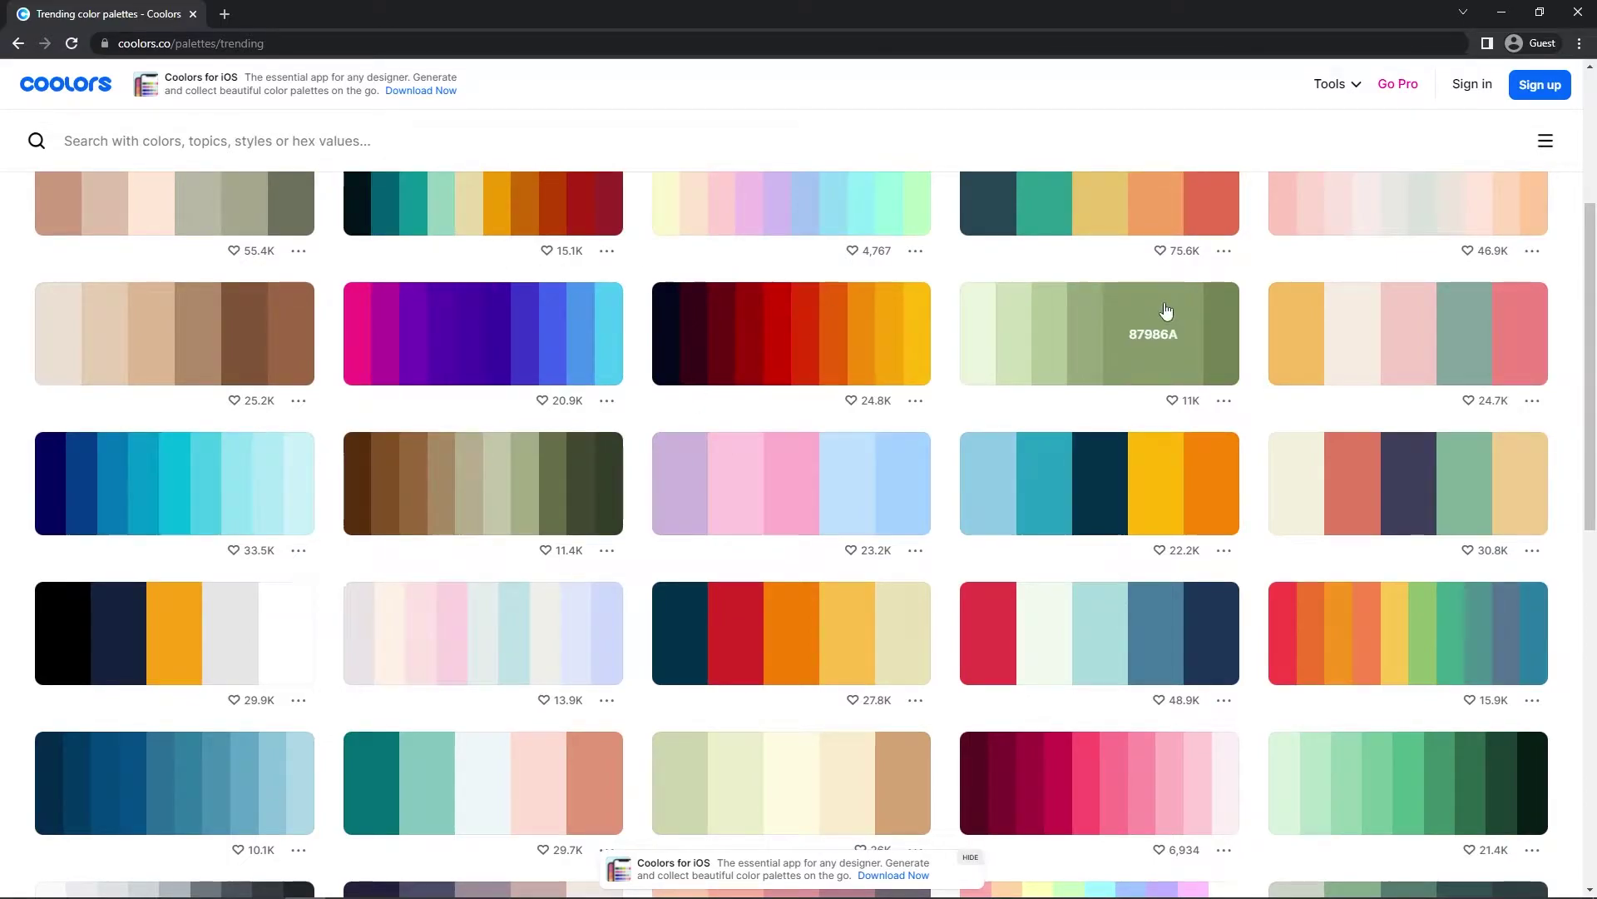
drag(1589, 362, 1588, 515)
scroll(1589, 515, down, 4)
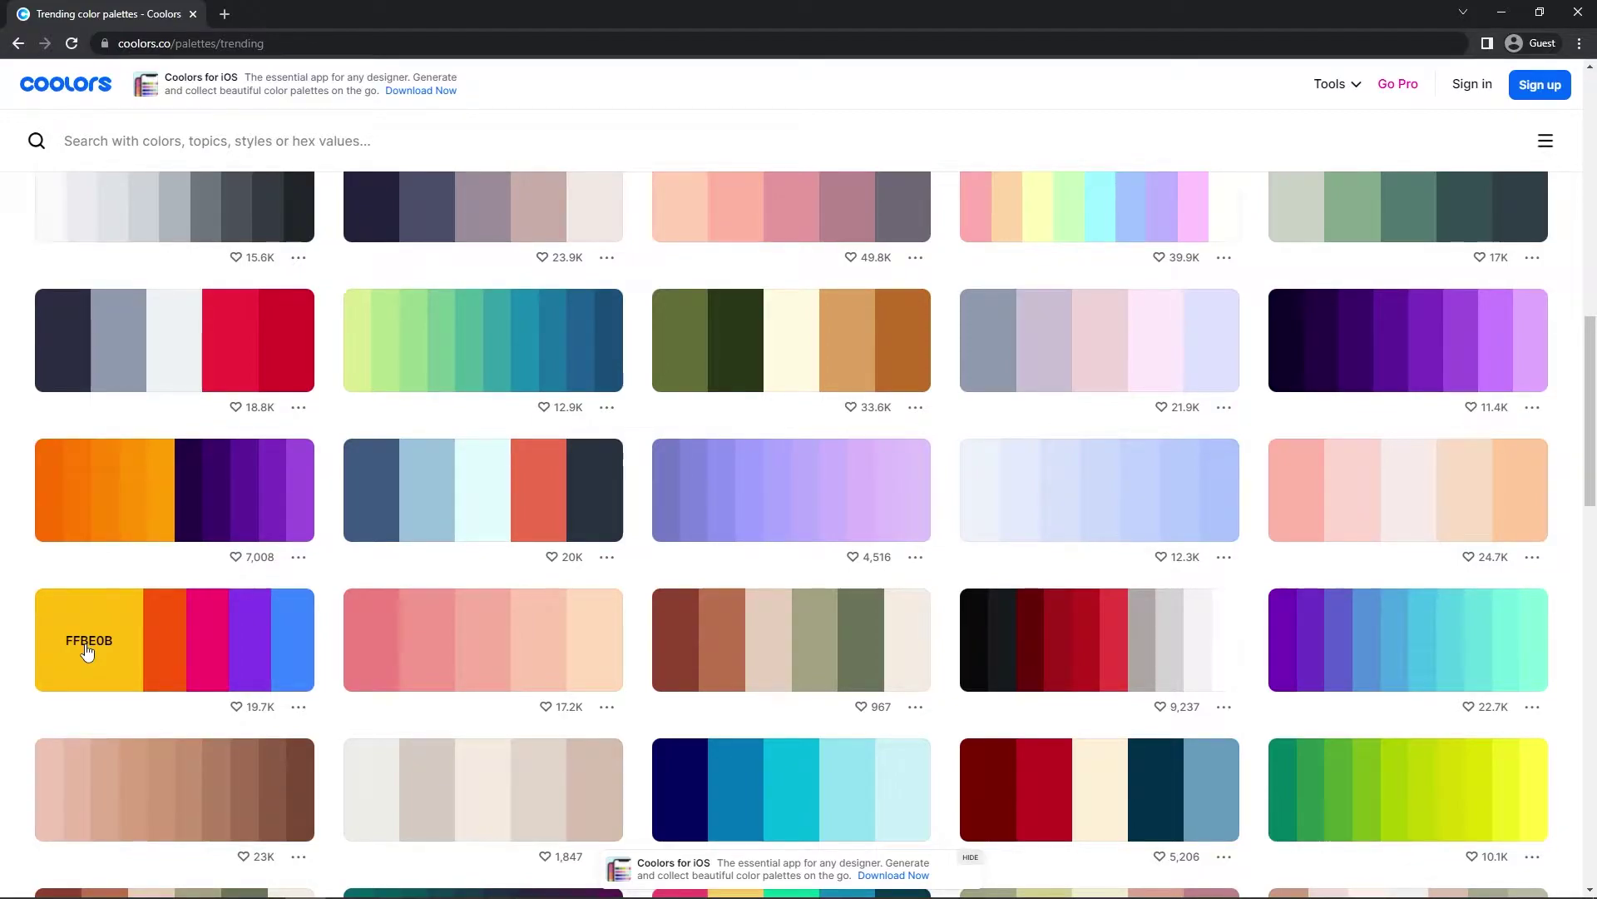
click(88, 651)
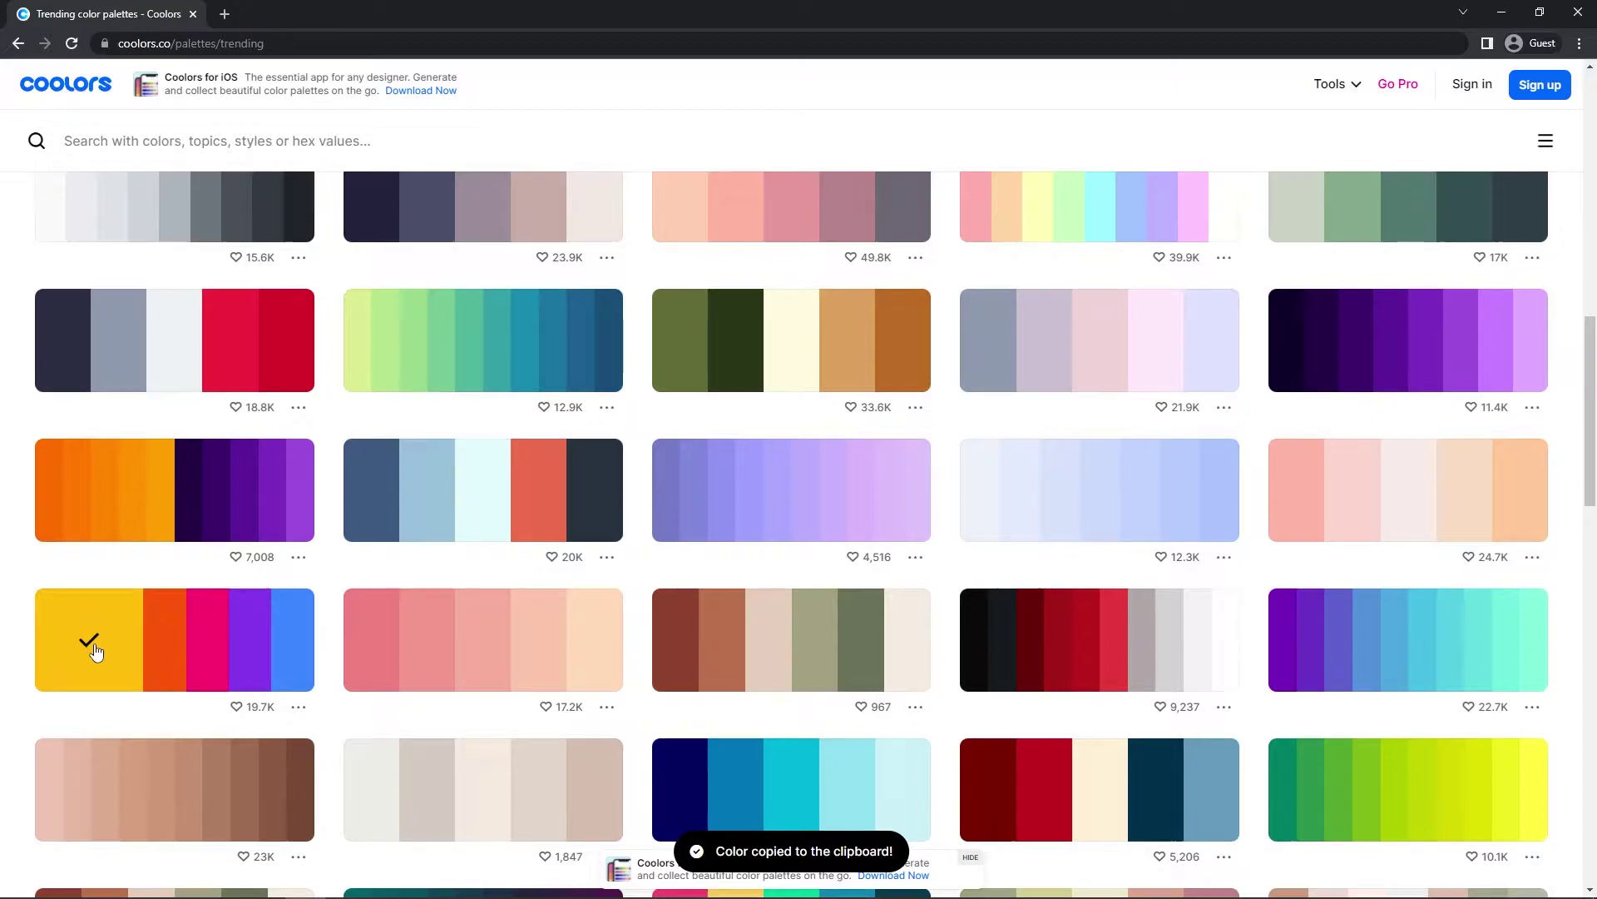
Draw an FFBE0B yellow circle left of centre and centre its anchor point
click(225, 882)
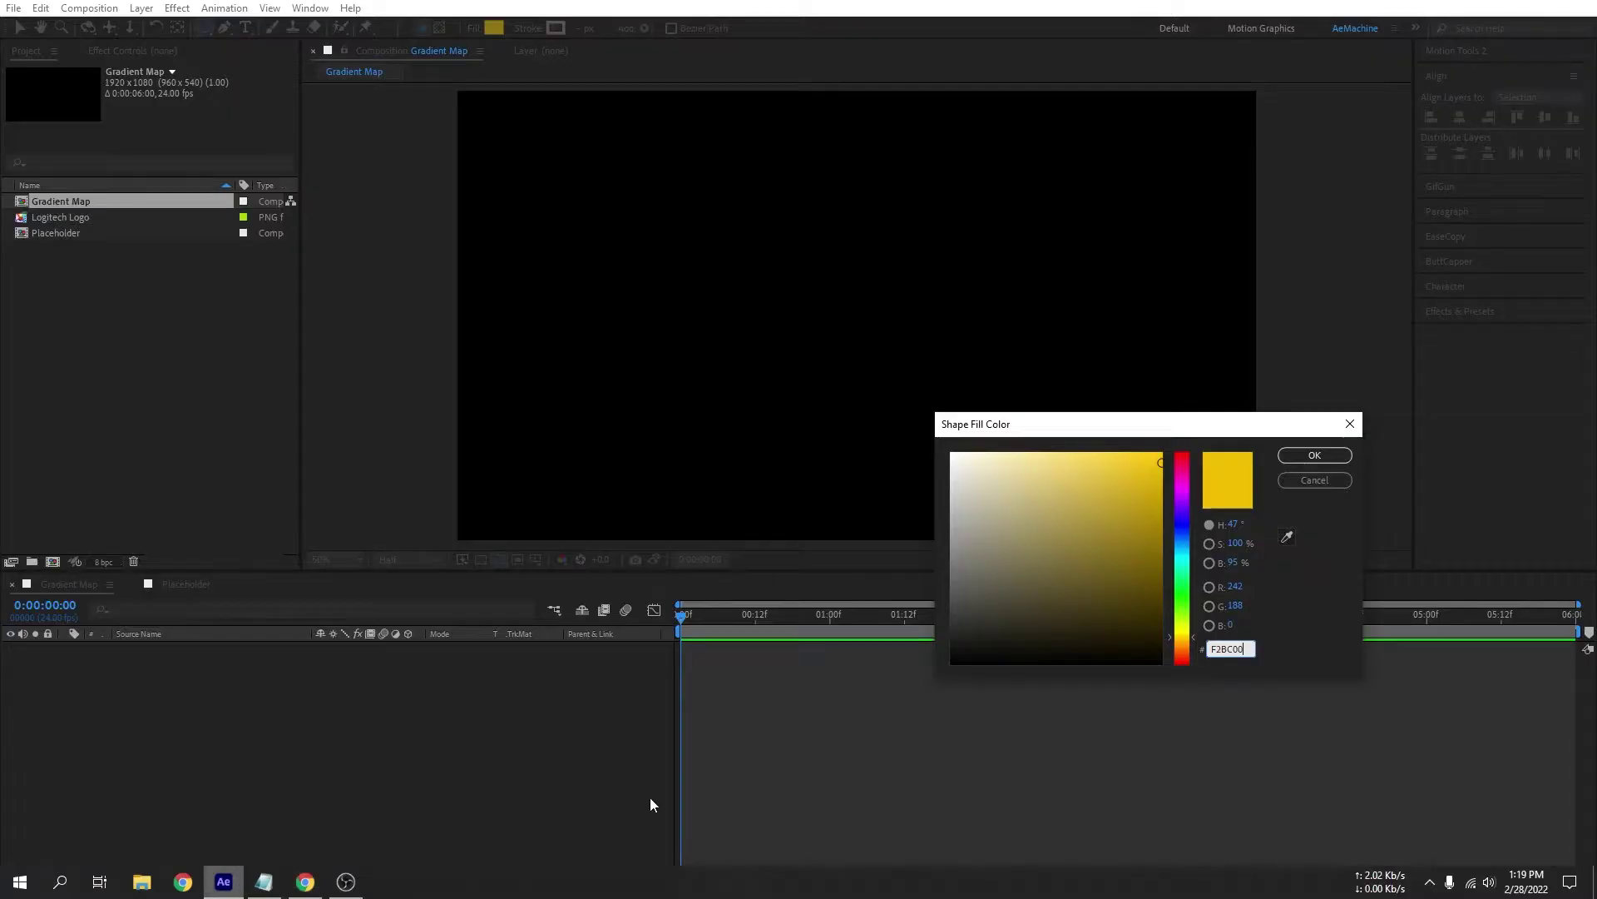
key(ctrl+v)
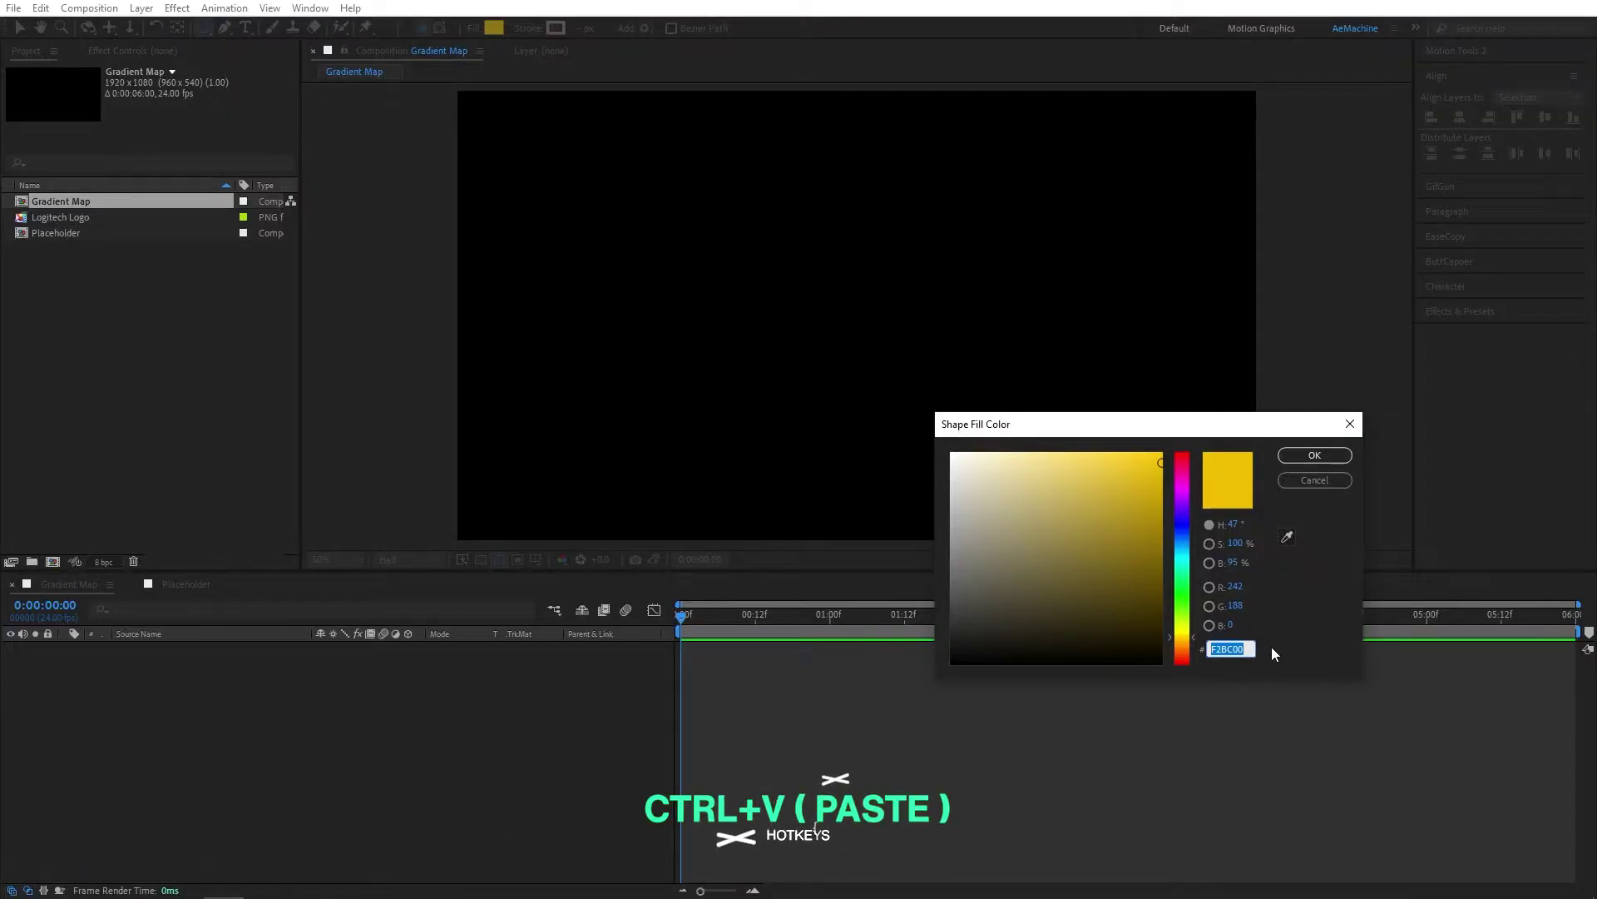
click(1315, 455)
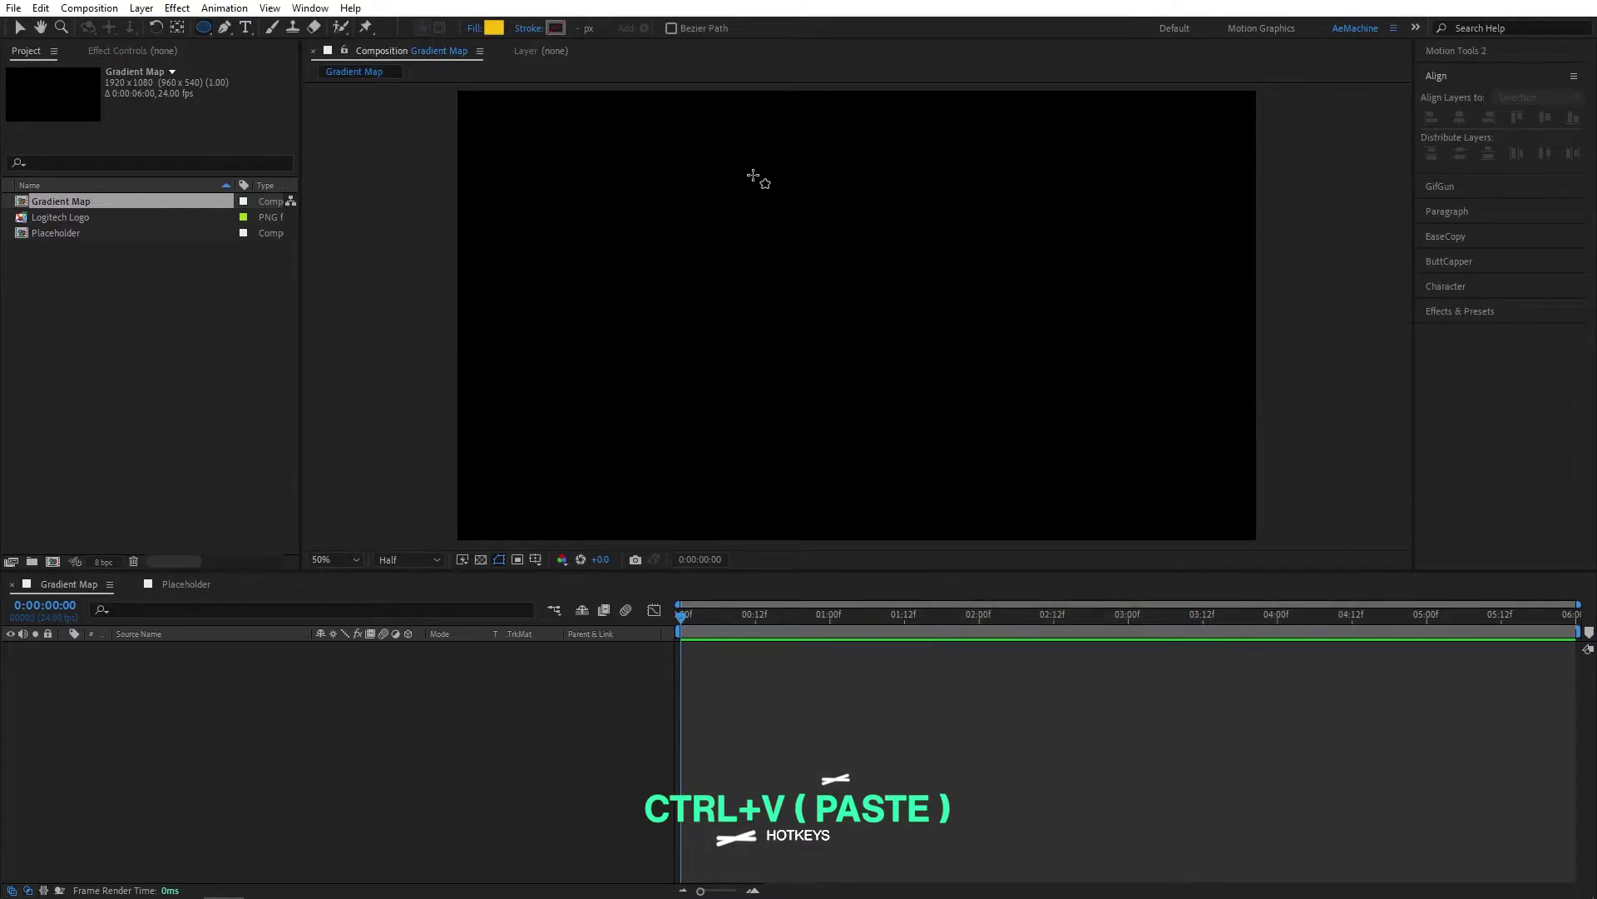
mouse_move(605, 158)
mouse_down()
mouse_move(823, 317)
mouse_move(813, 297)
mouse_move(856, 314)
mouse_move(866, 285)
mouse_move(770, 278)
mouse_move(888, 338)
mouse_move(856, 314)
mouse_move(901, 316)
mouse_move(869, 316)
mouse_up()
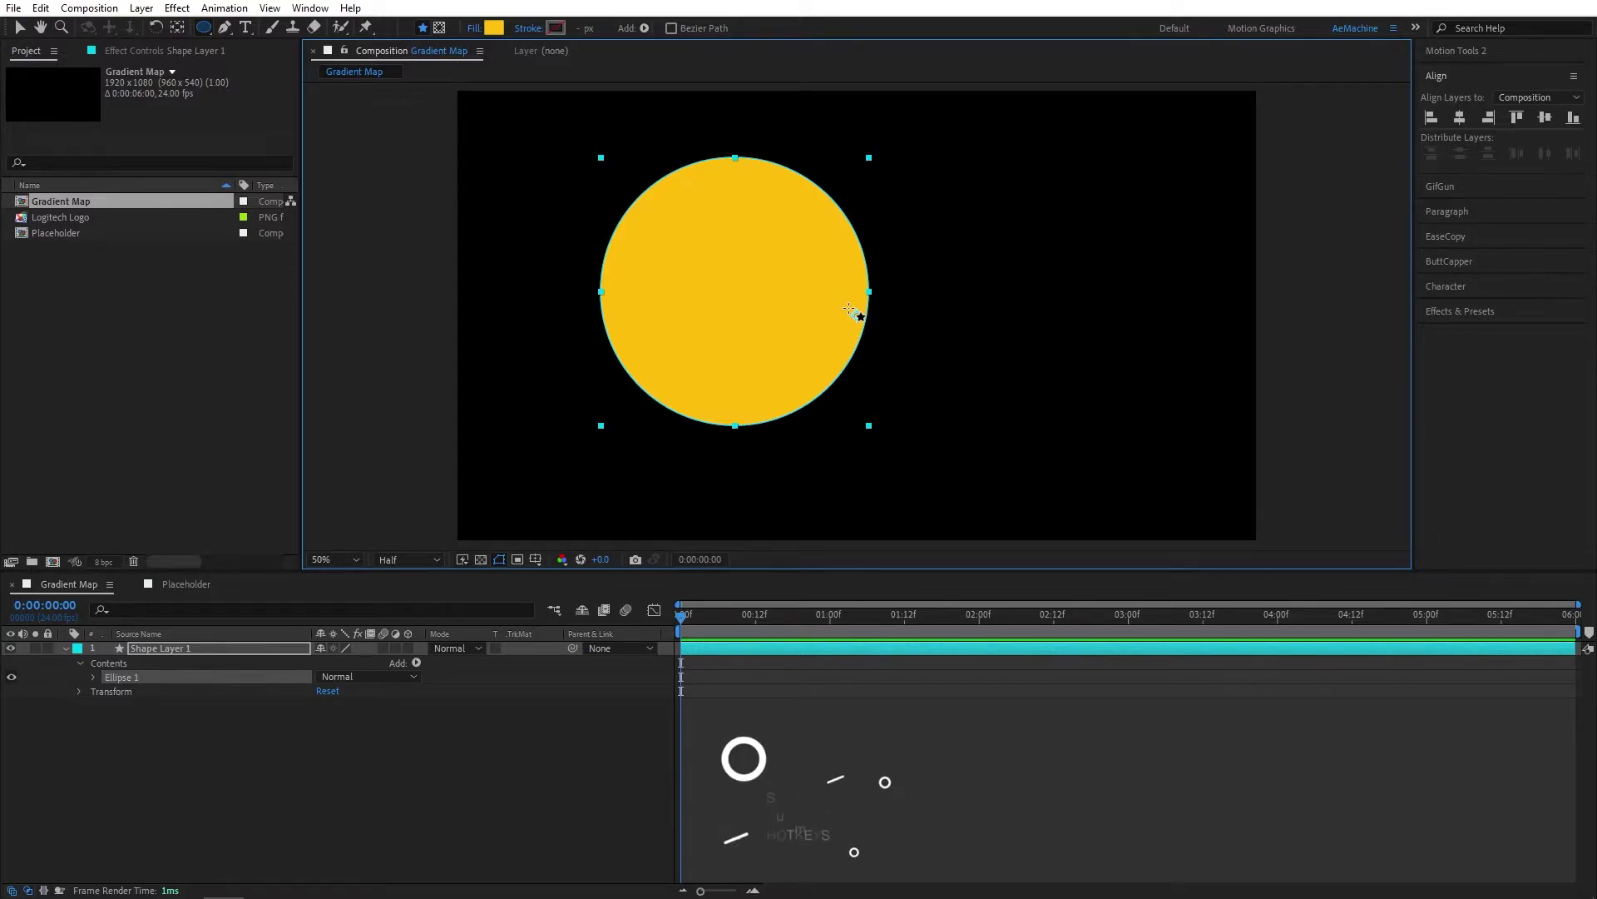
key(ctrl+alt+Home)
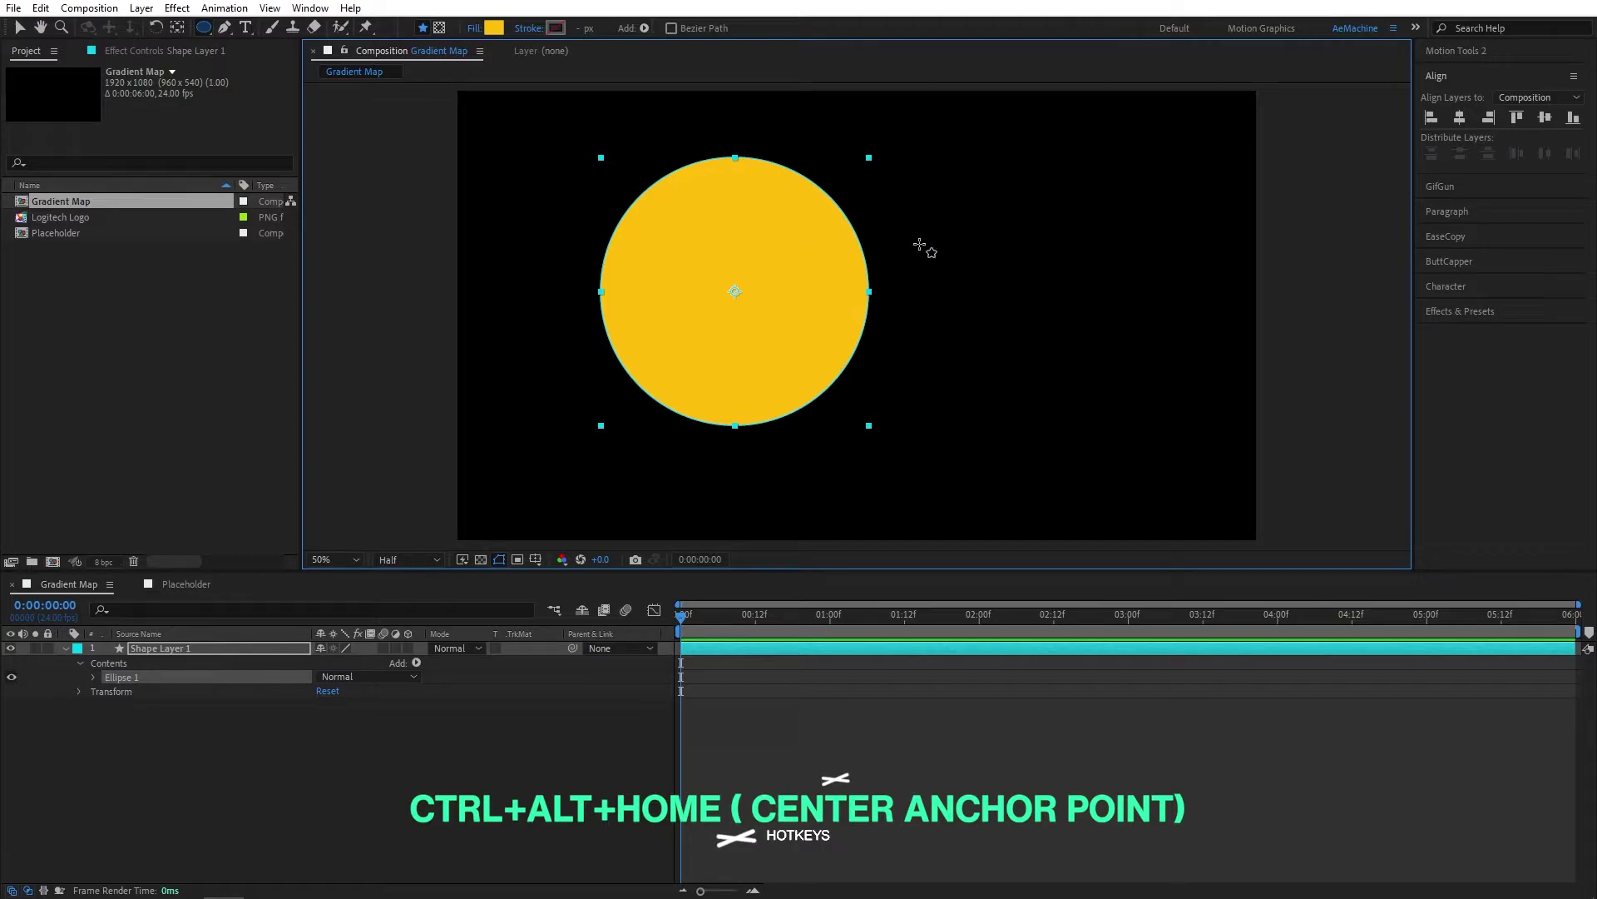
Rename the circle's shape layer to Ellipse 1 and show only its Position
click(172, 711)
click(165, 650)
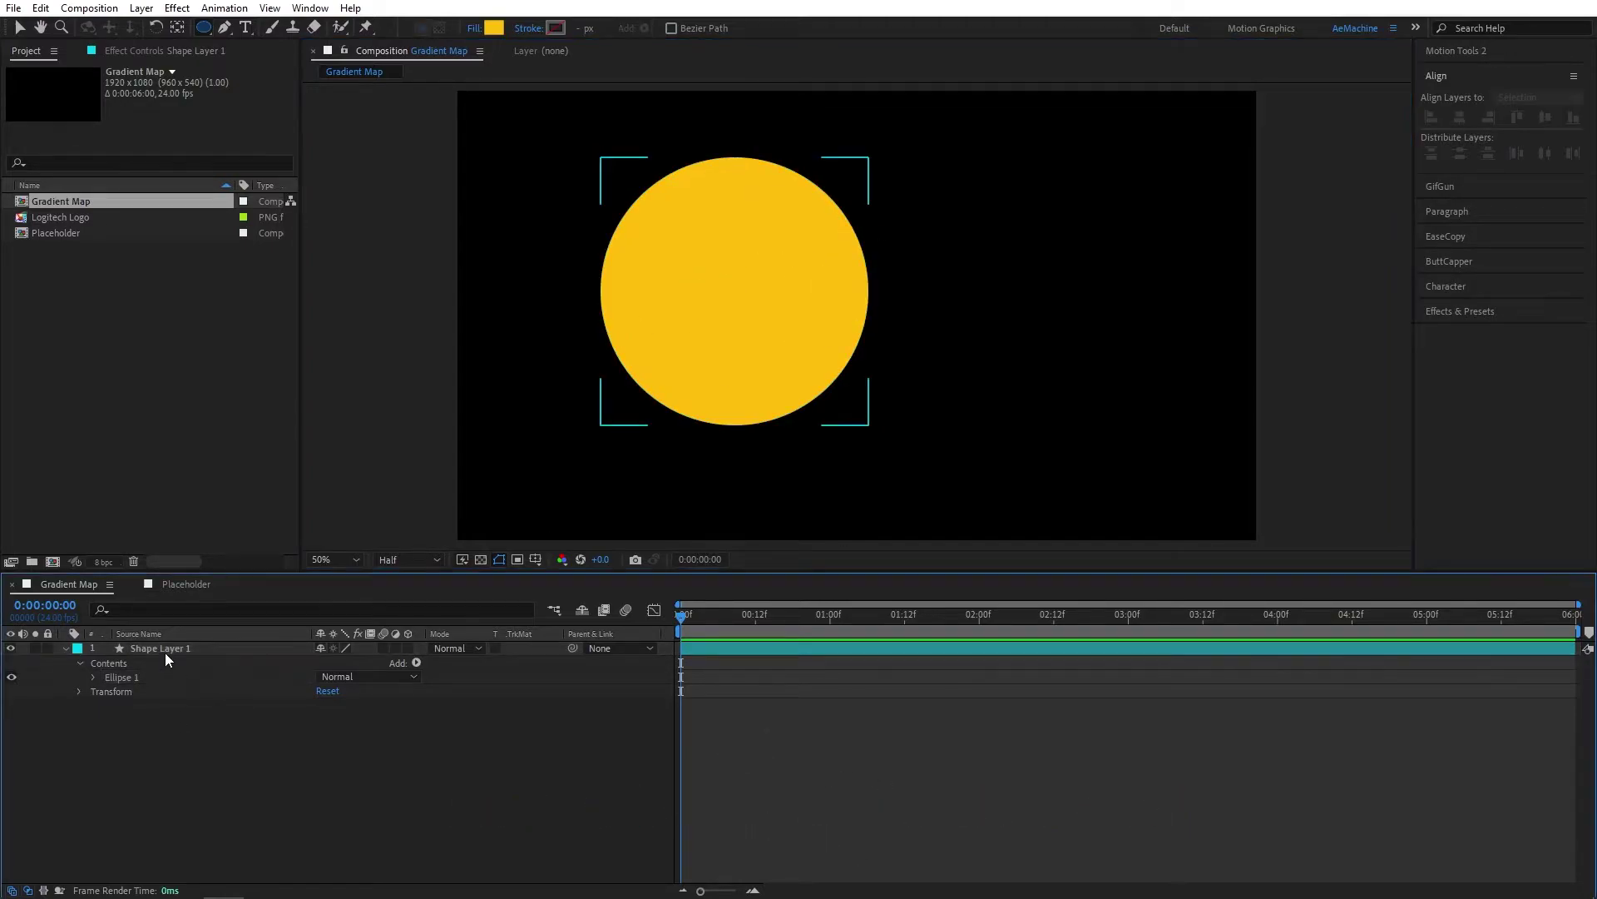
key(Return)
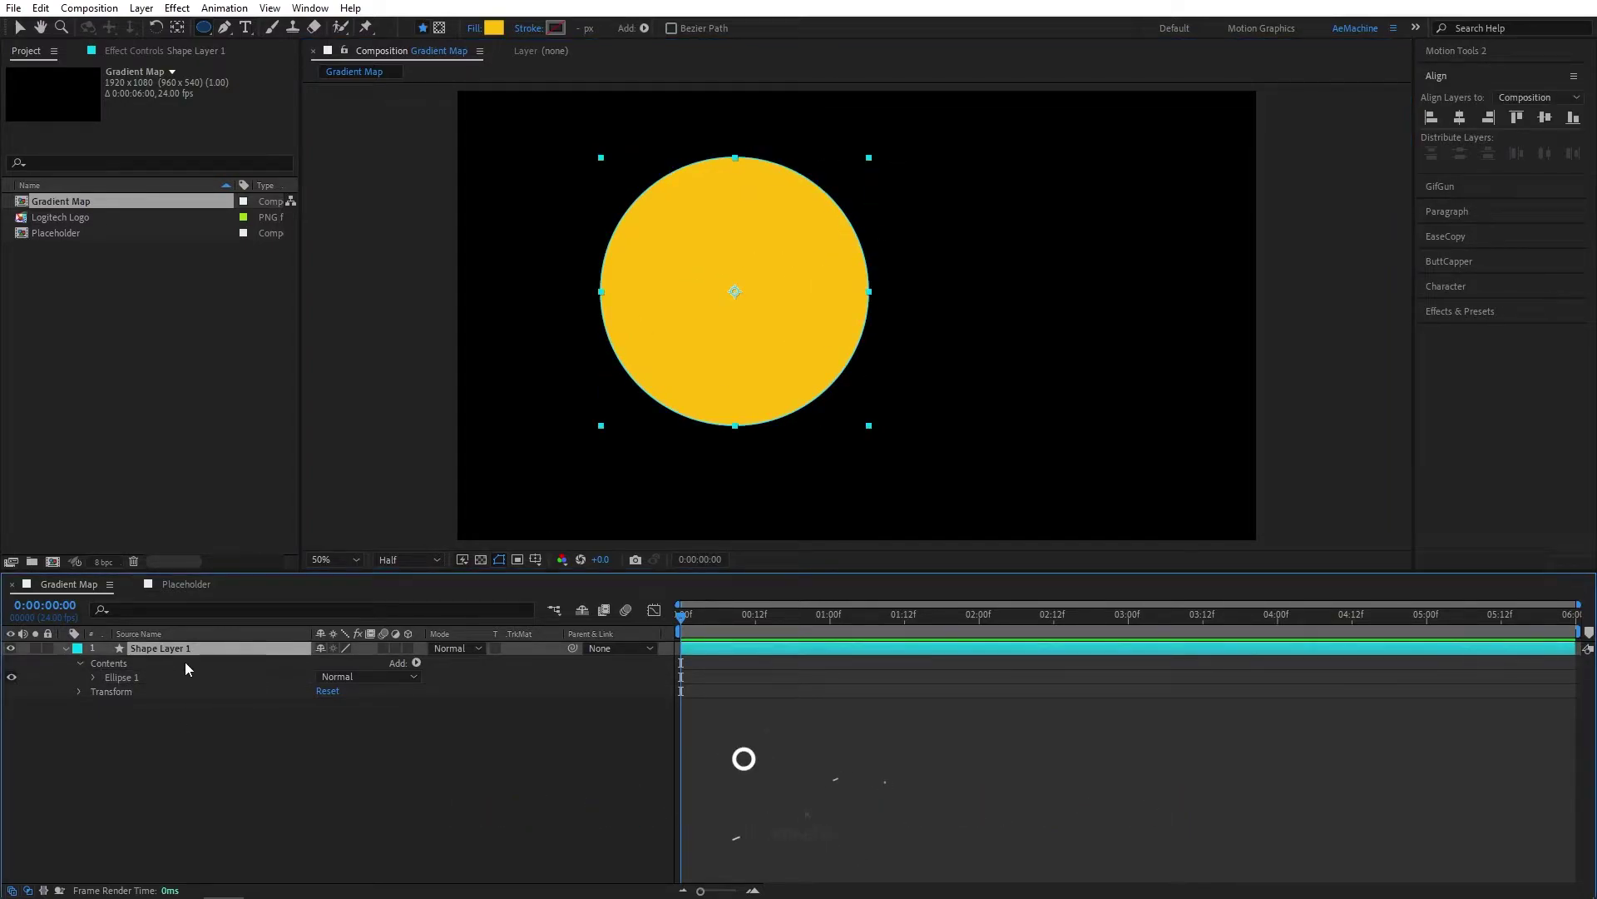
text(Ellipse 1)
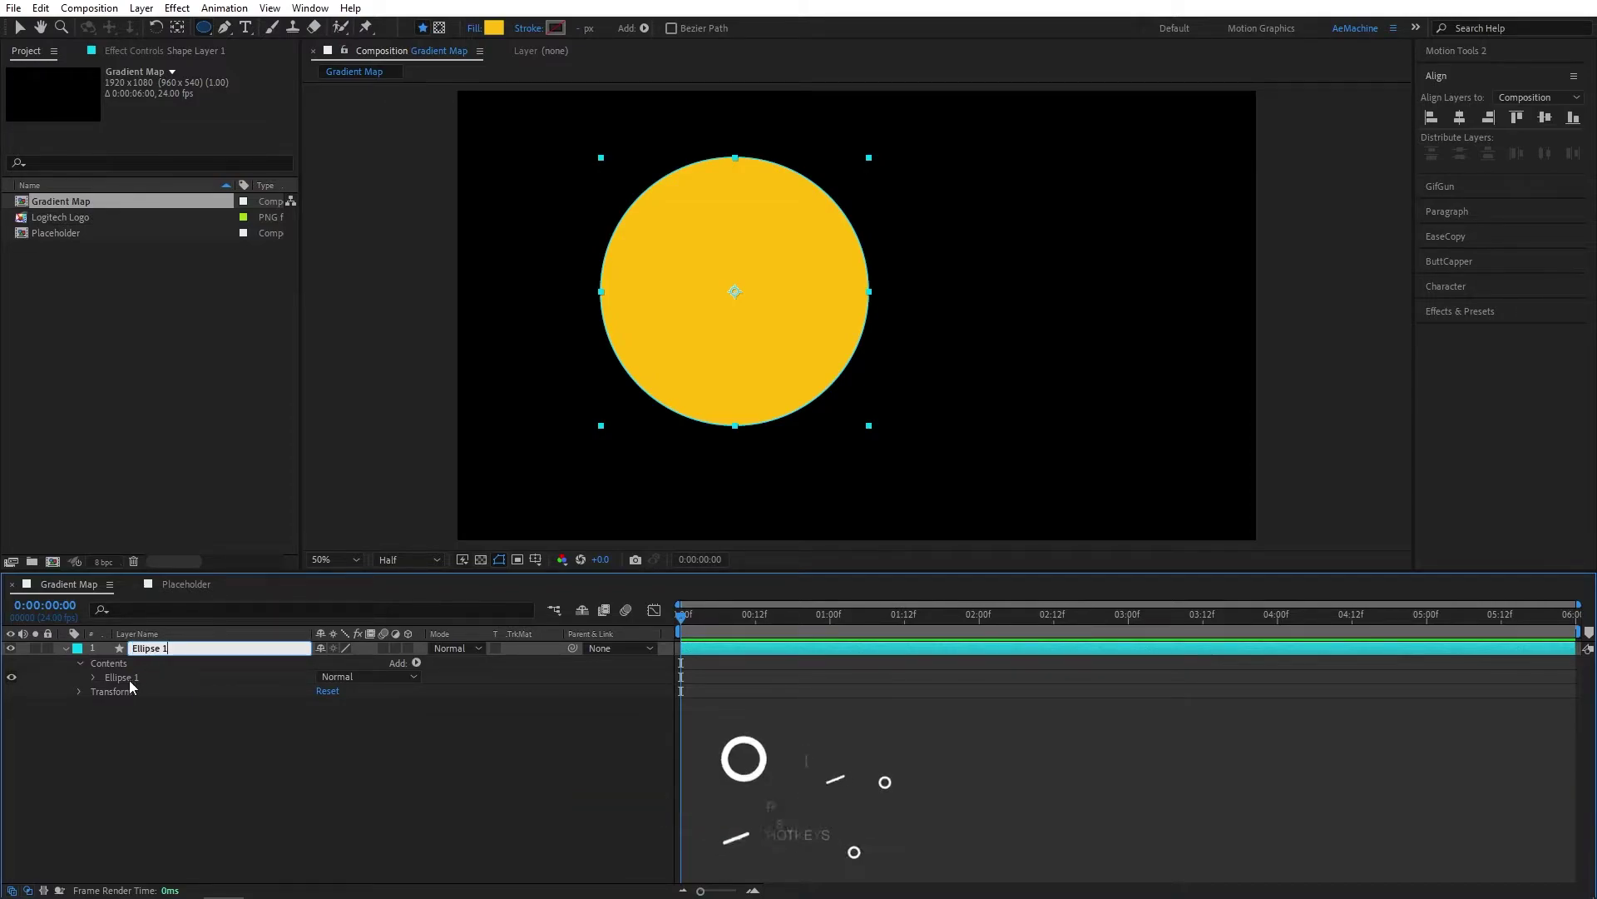
key(Return)
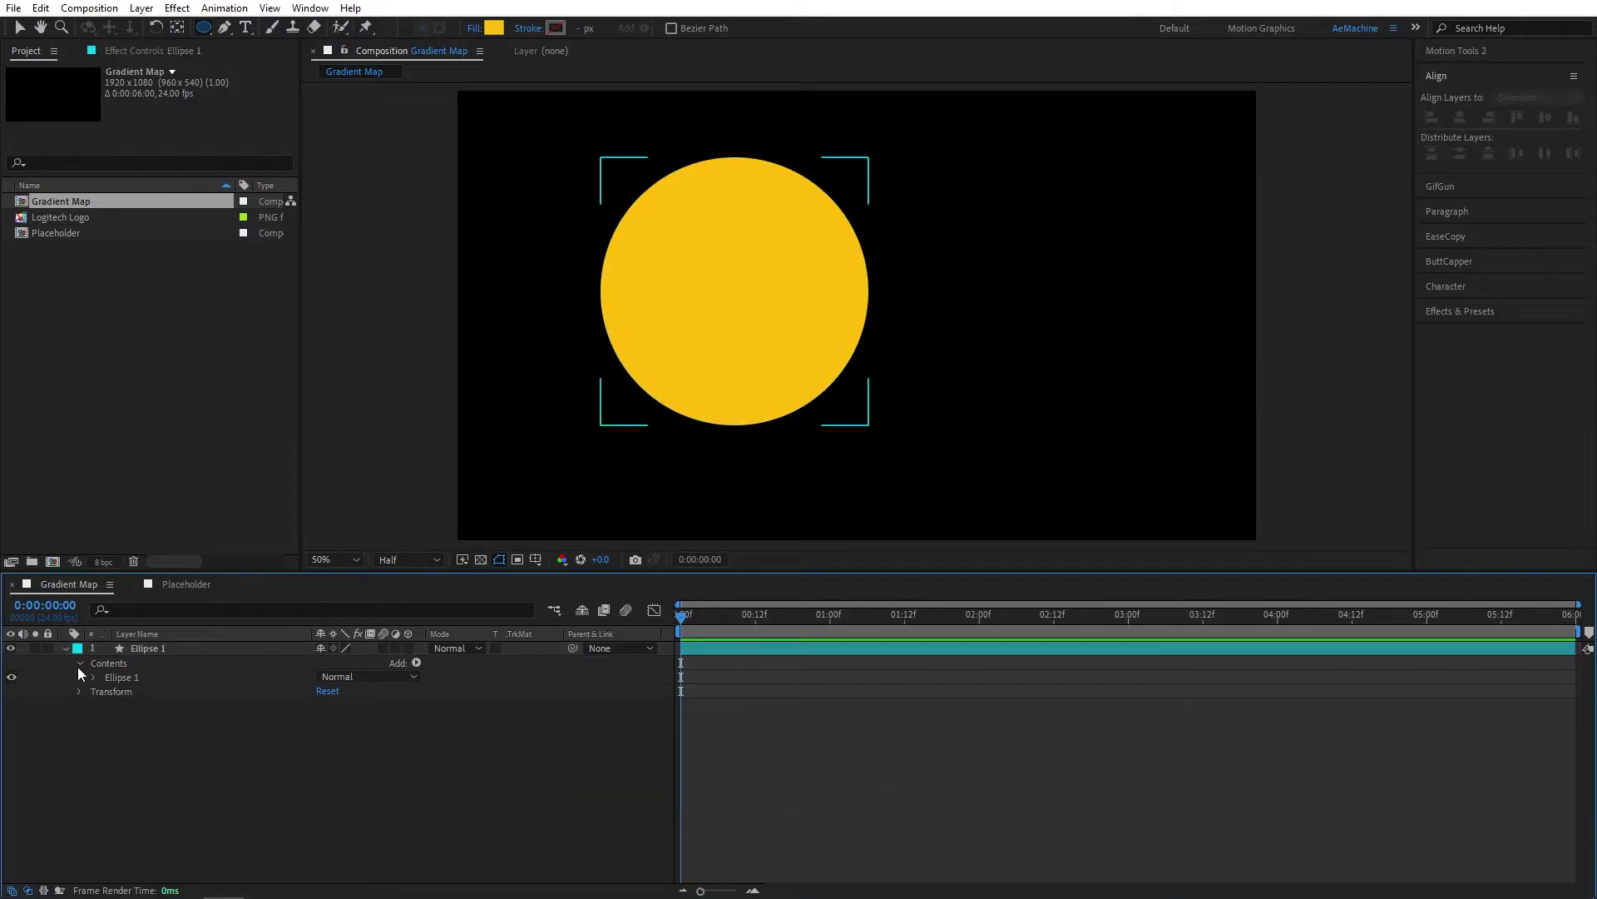
click(65, 650)
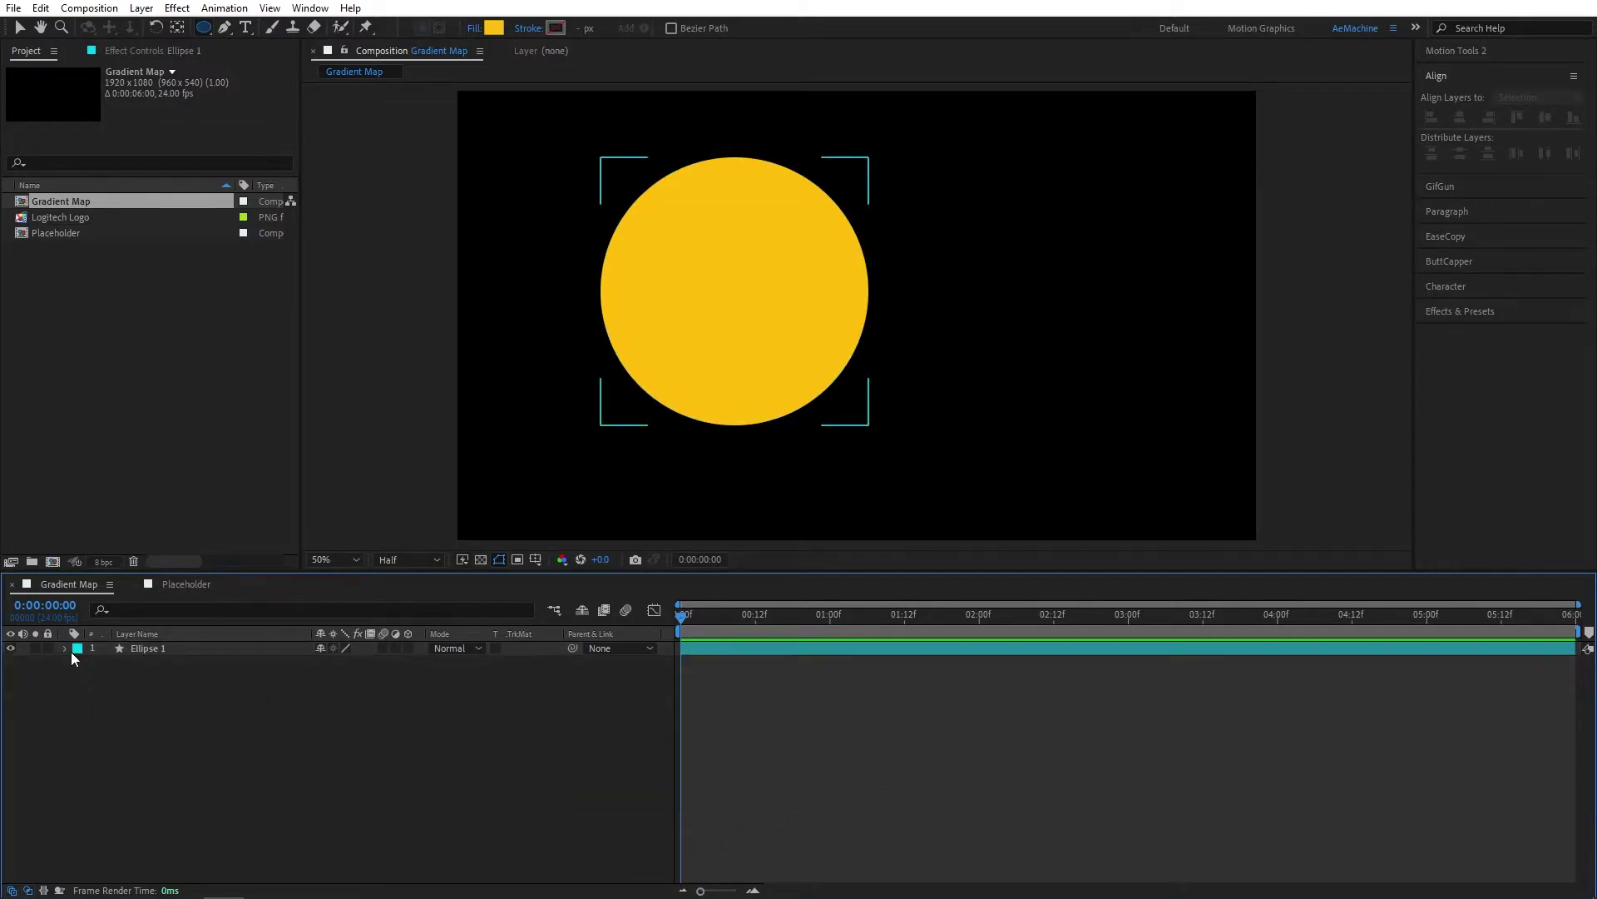
click(163, 650)
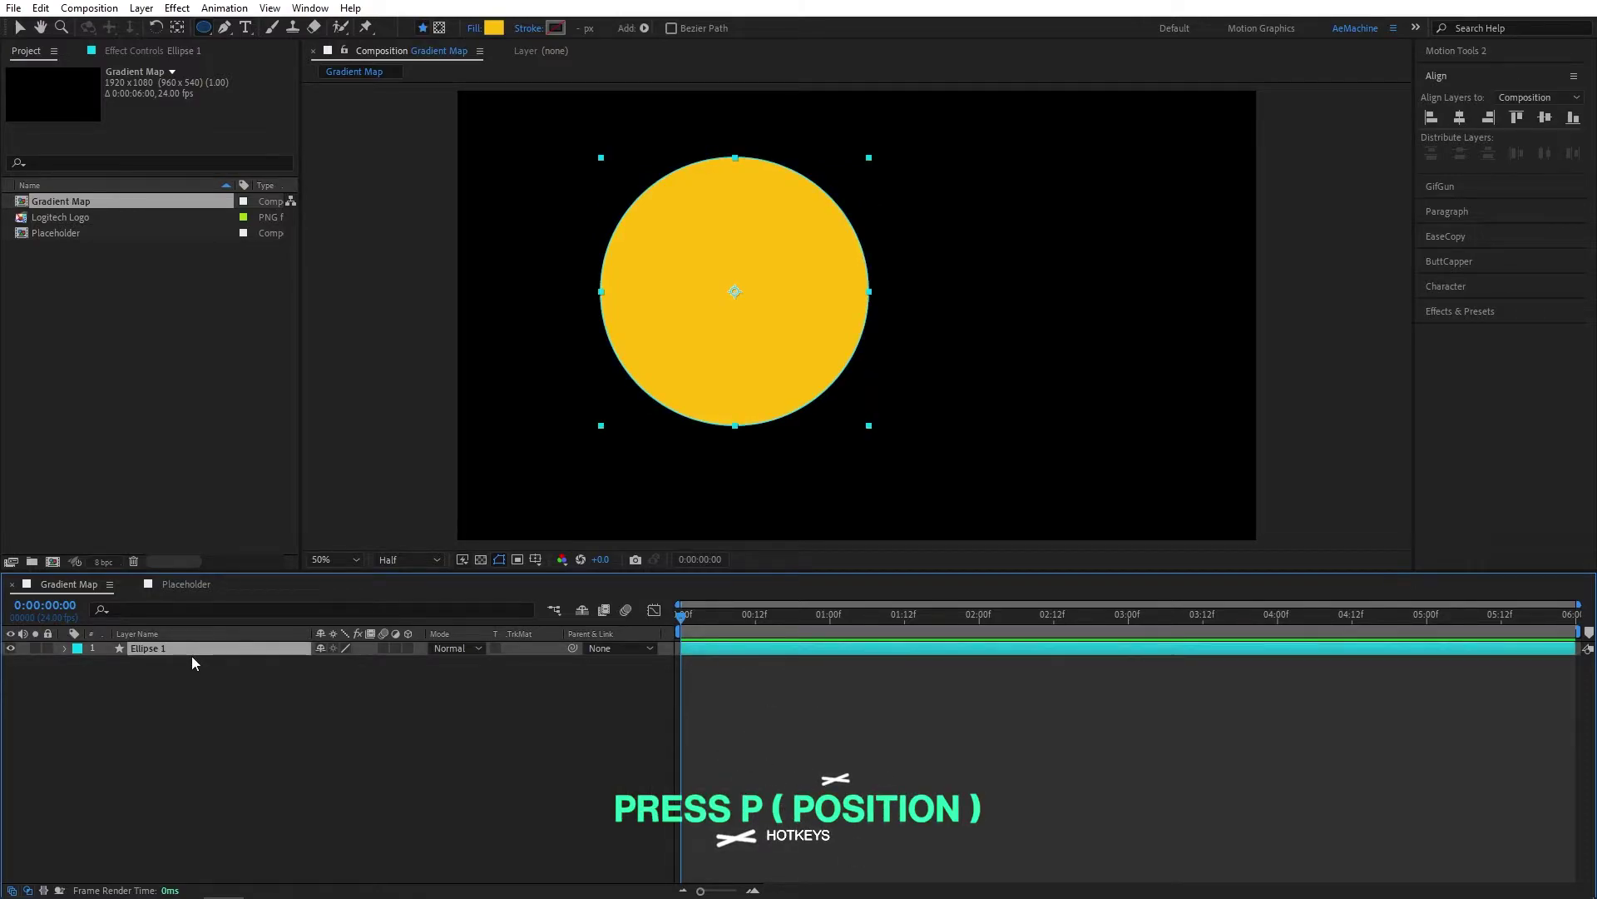
key(p)
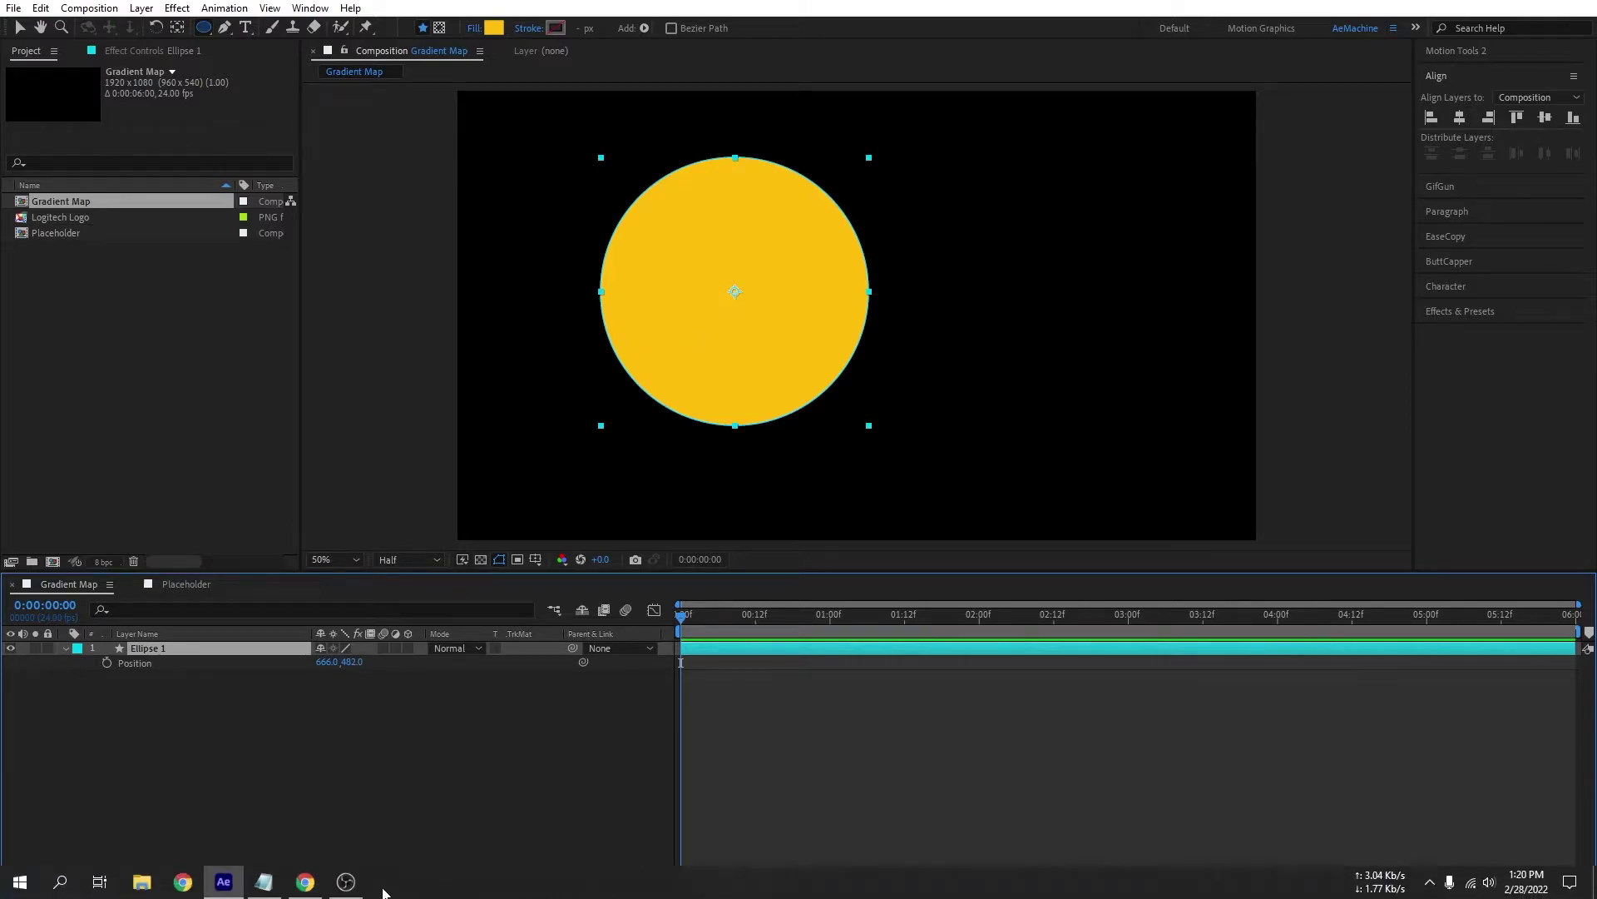
Copy the whole wiggle loop expression from the Wiggle Loop Notepad file
click(264, 892)
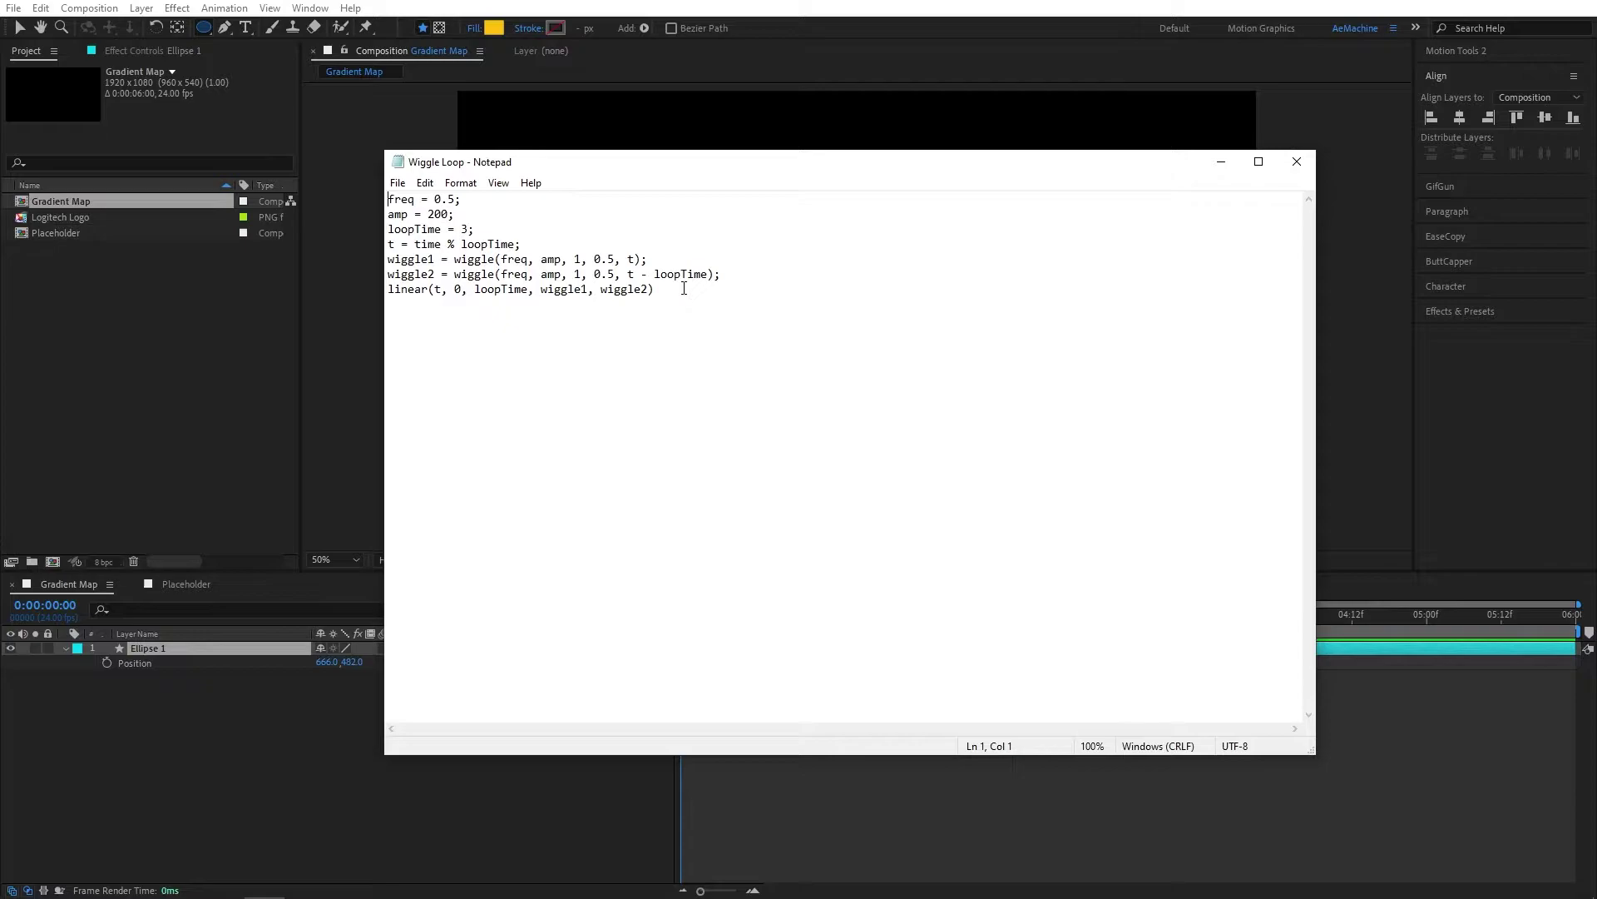
drag(655, 291, 388, 198)
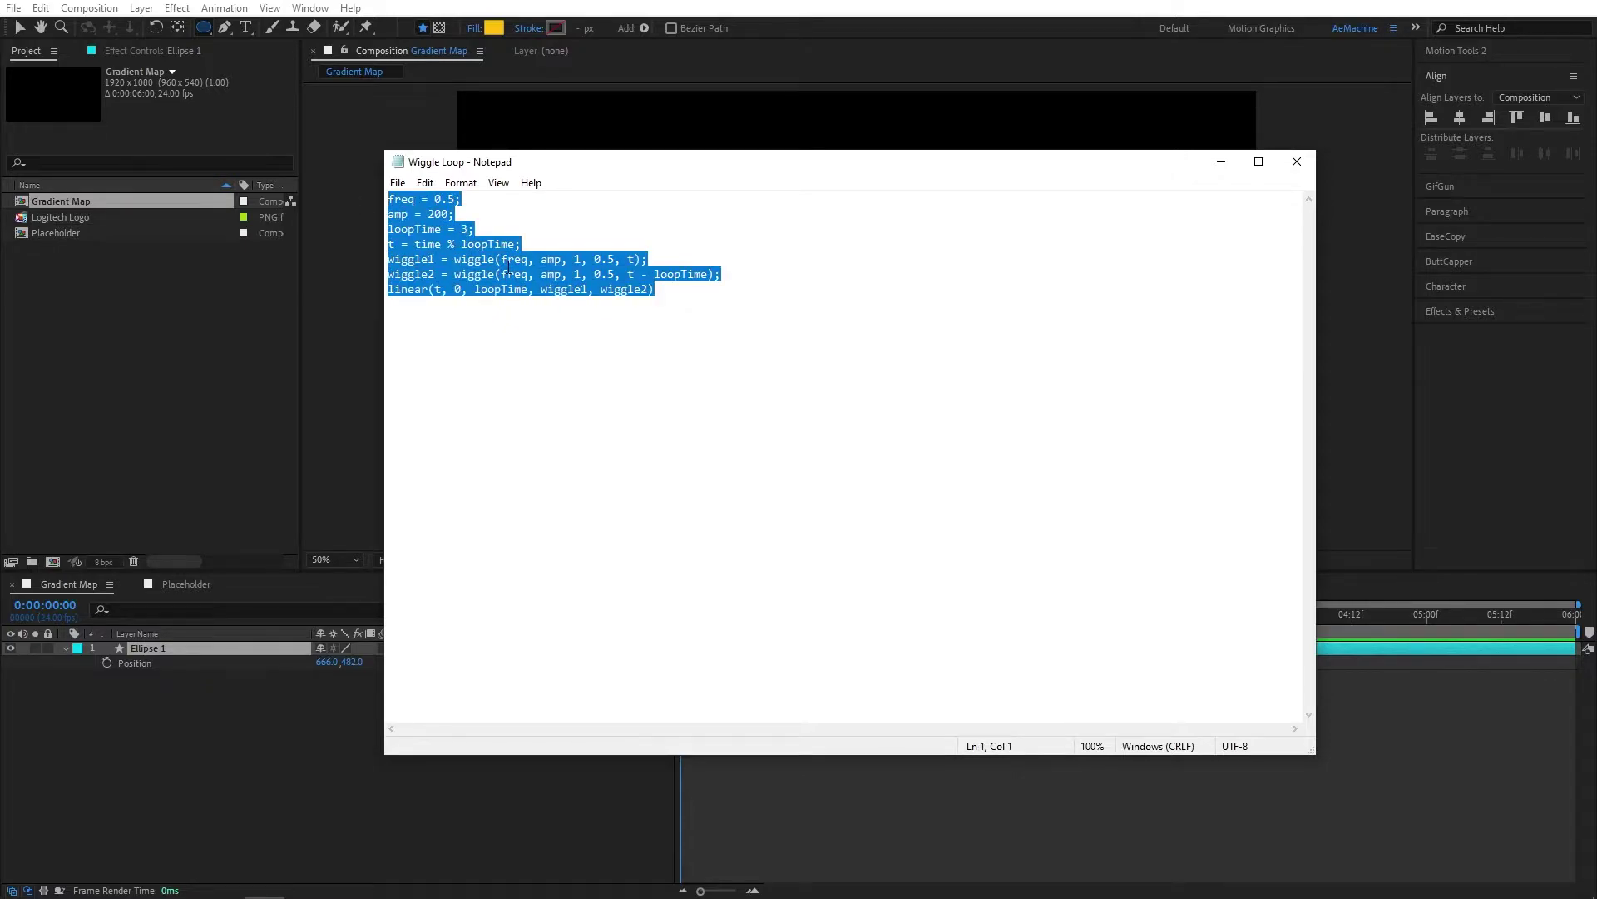
right_click(508, 265)
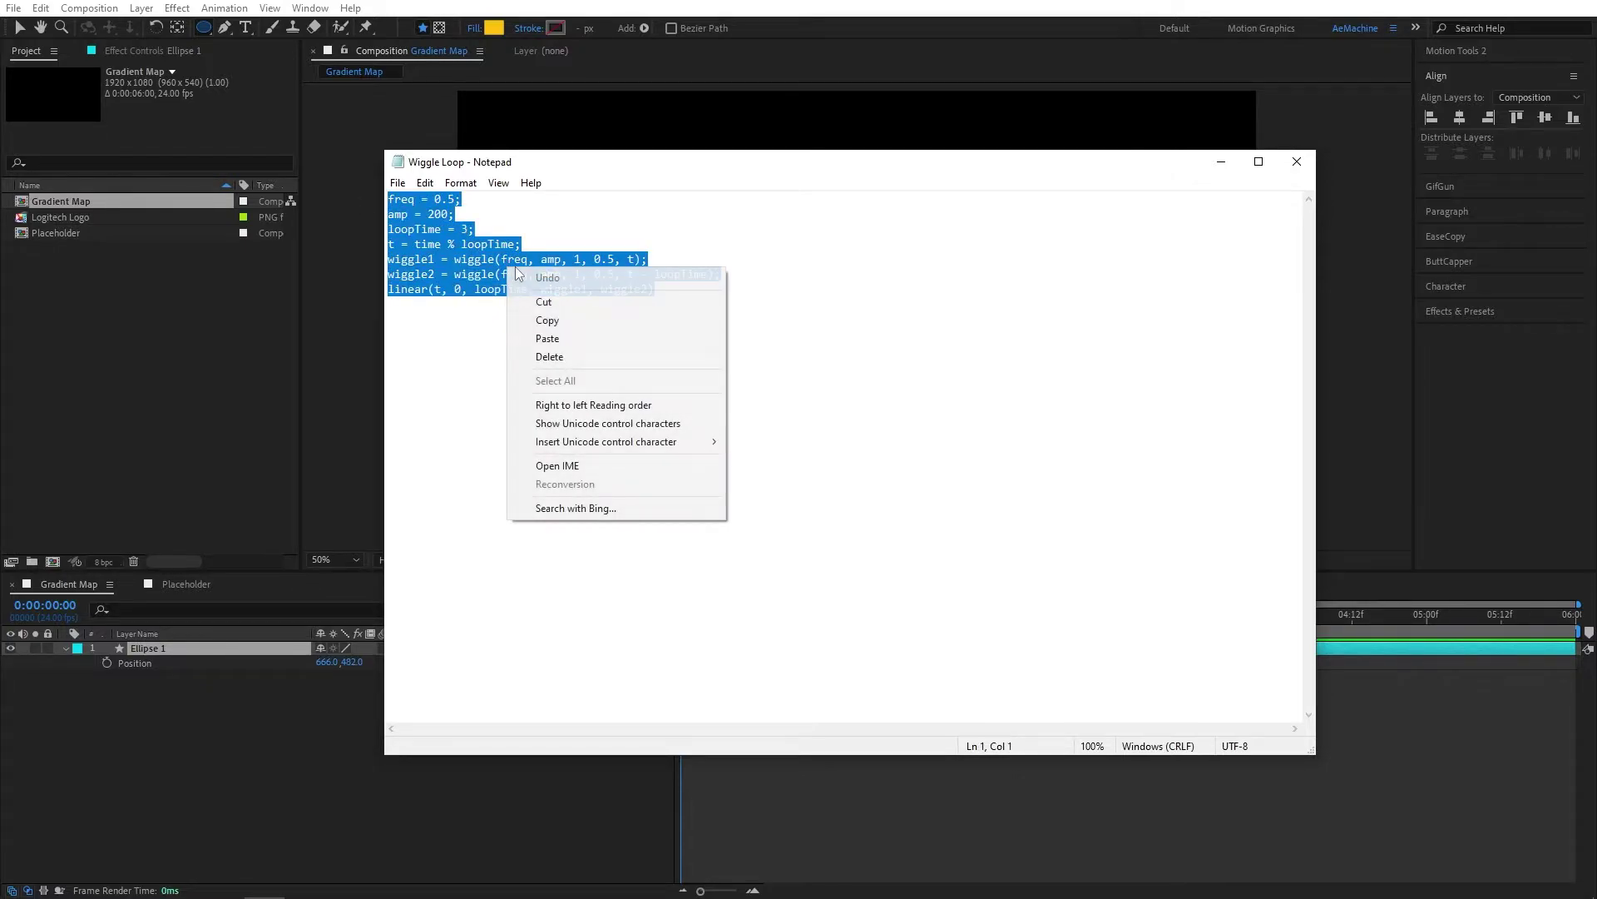
click(551, 320)
click(241, 797)
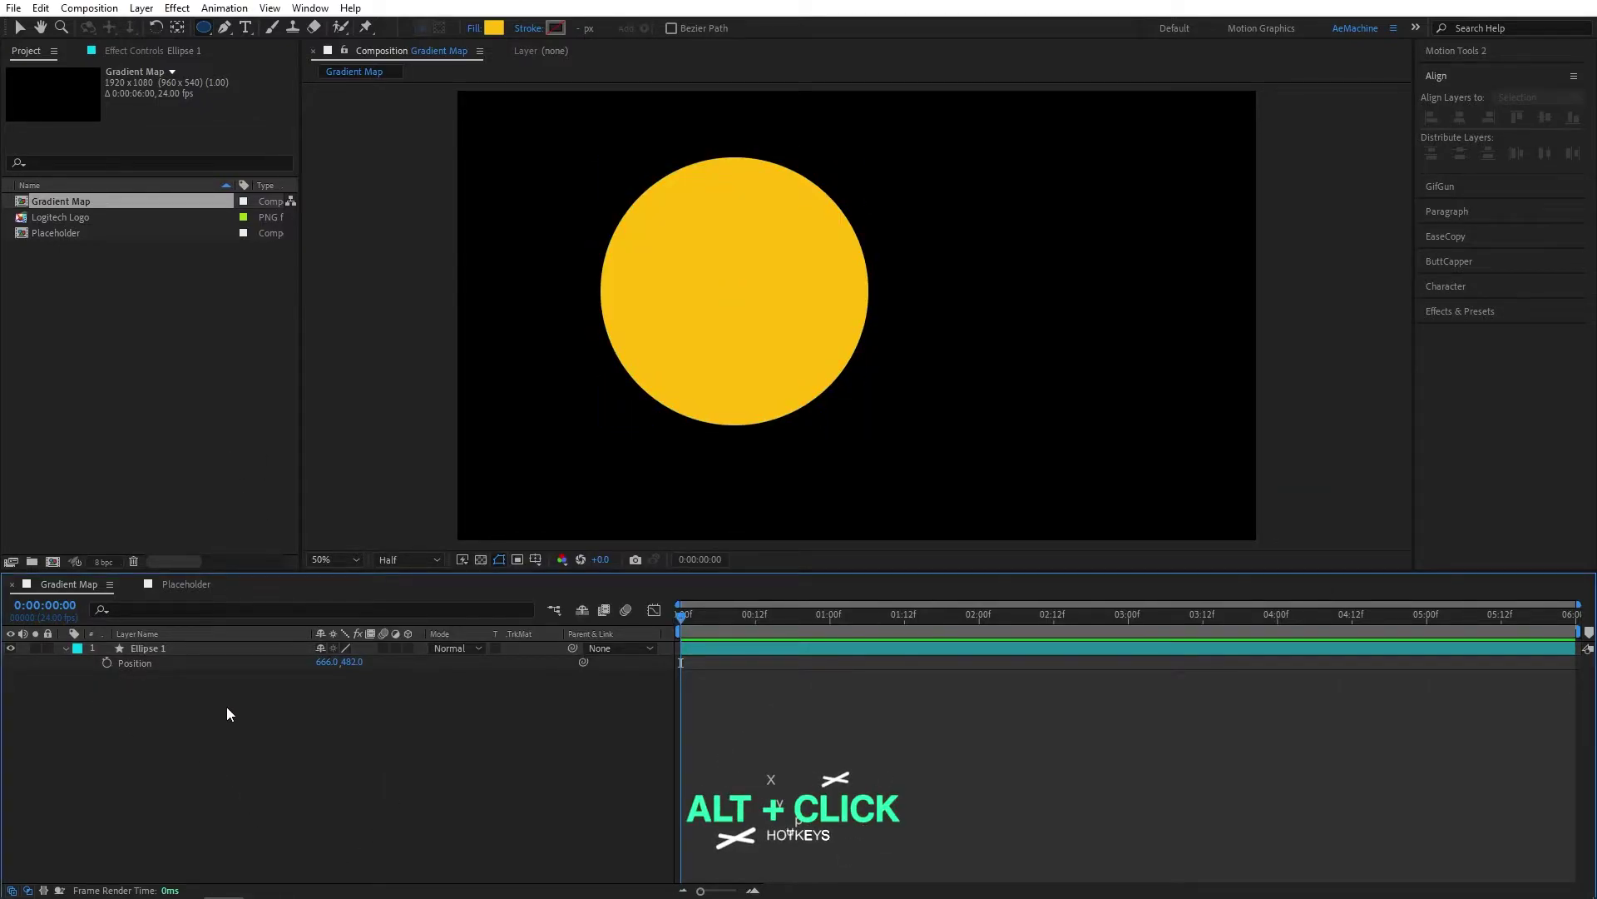
Paste the wiggle loop expression into Ellipse 1's Position with loopTime set to 6
alt+click(107, 662)
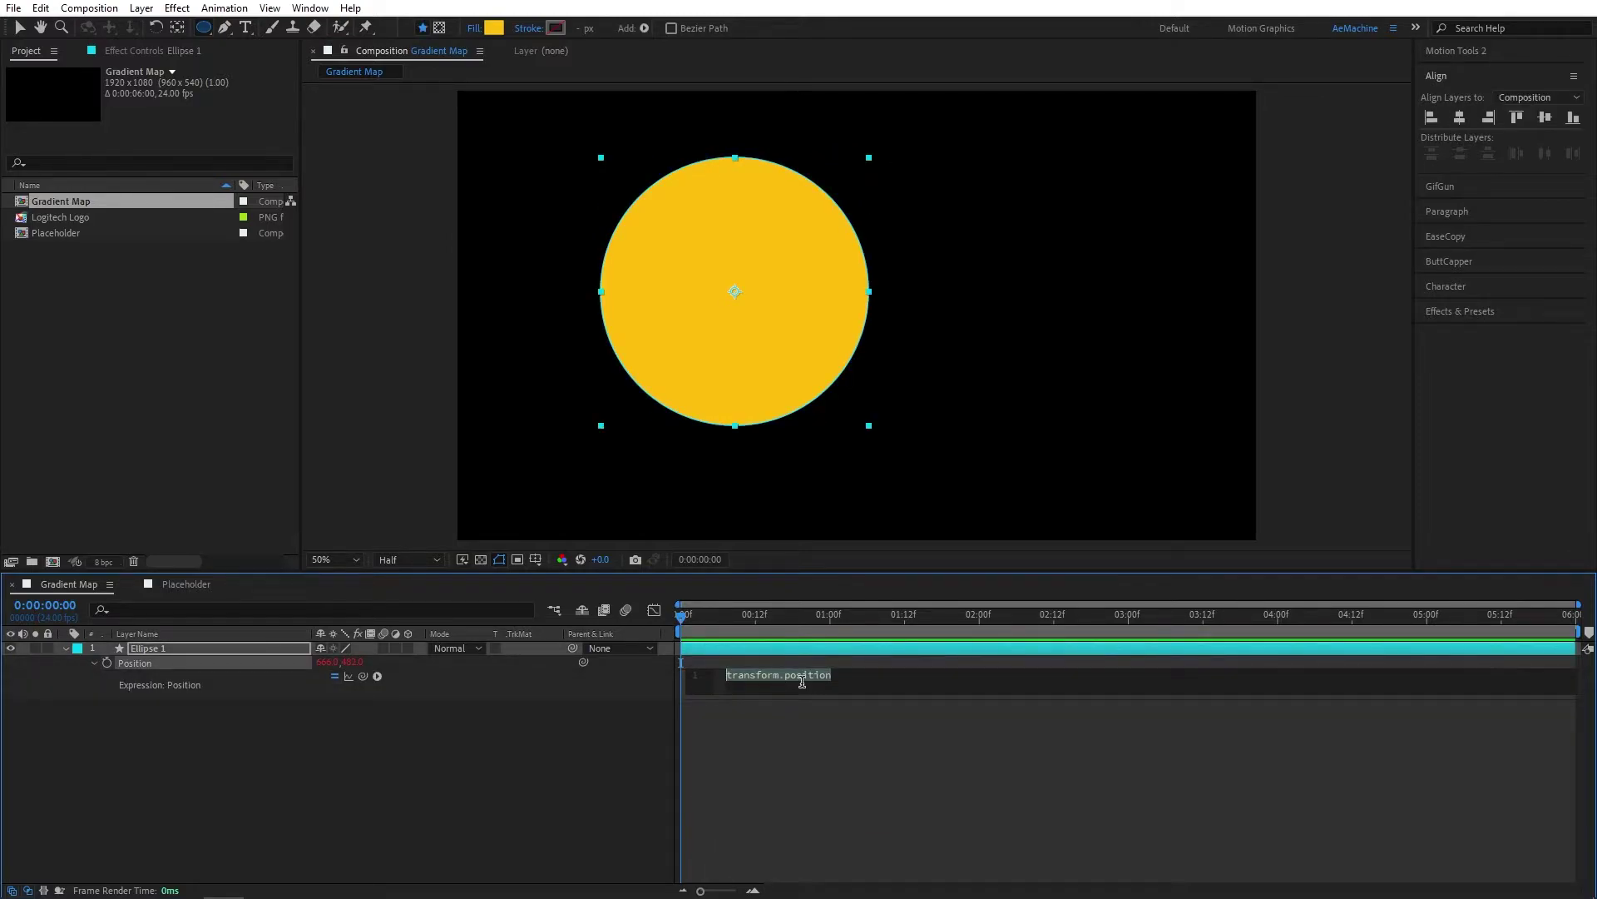
key(ctrl+v)
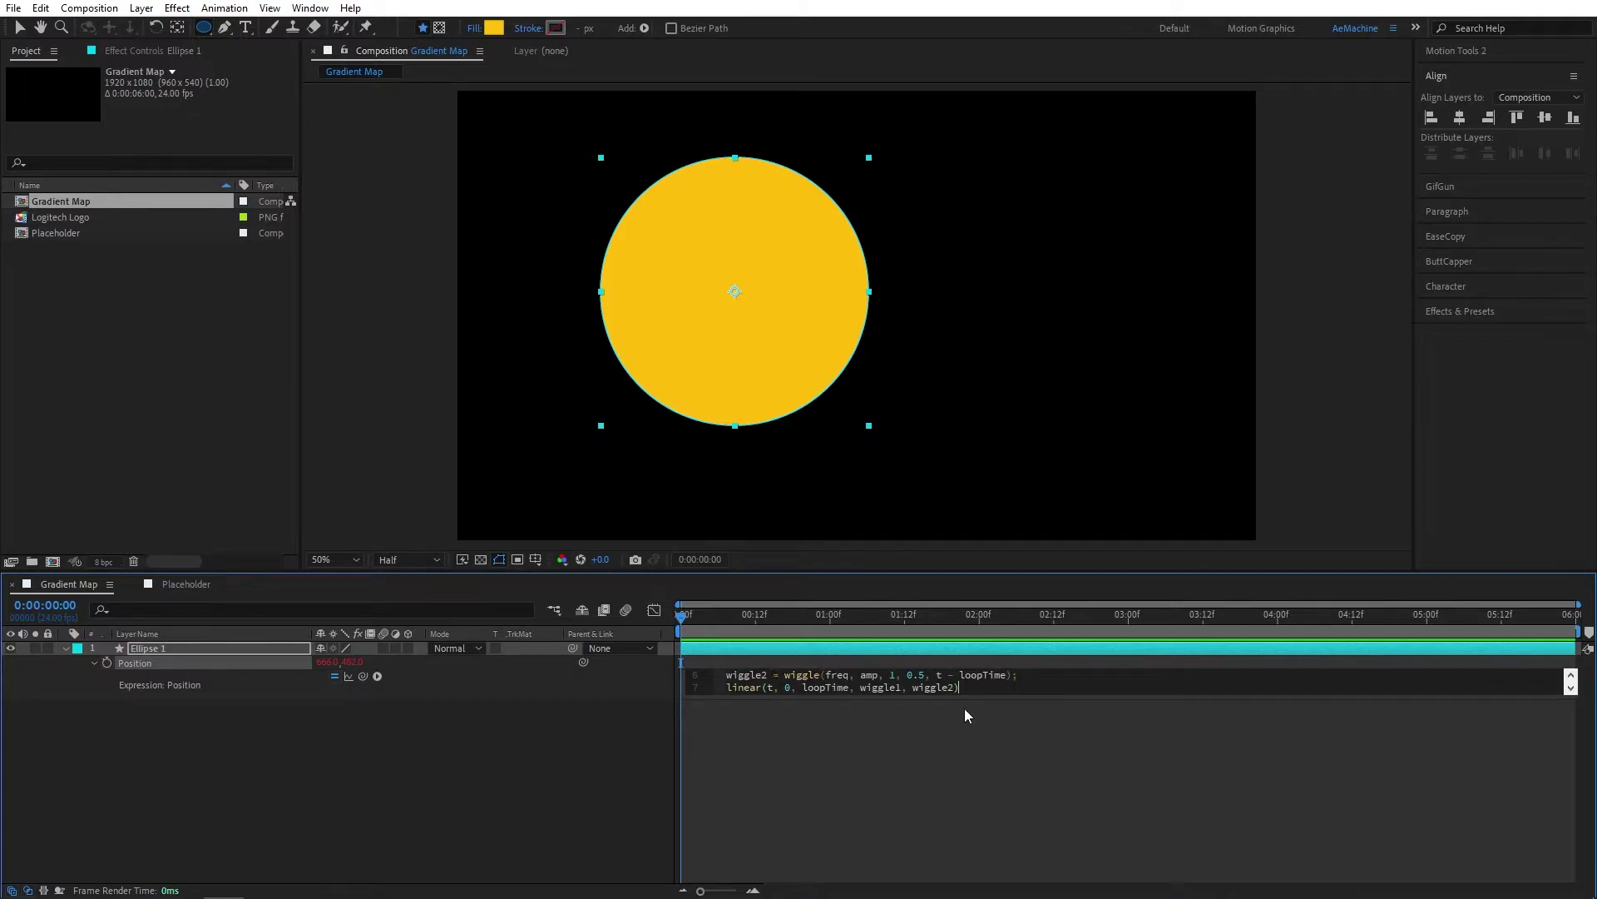
drag(989, 695, 975, 767)
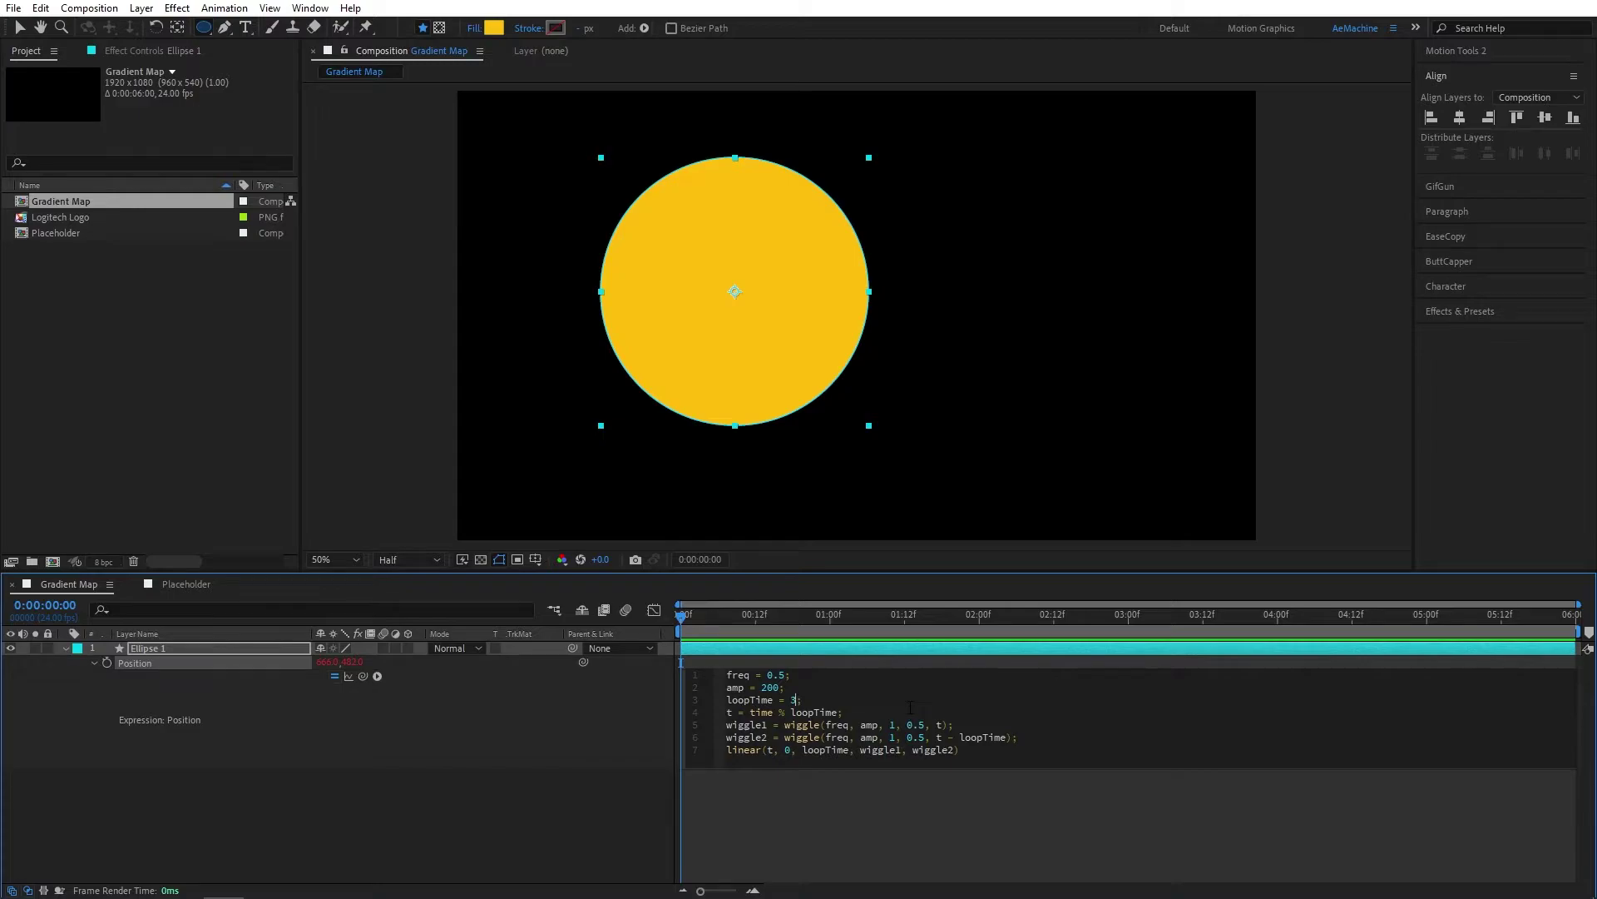
click(776, 777)
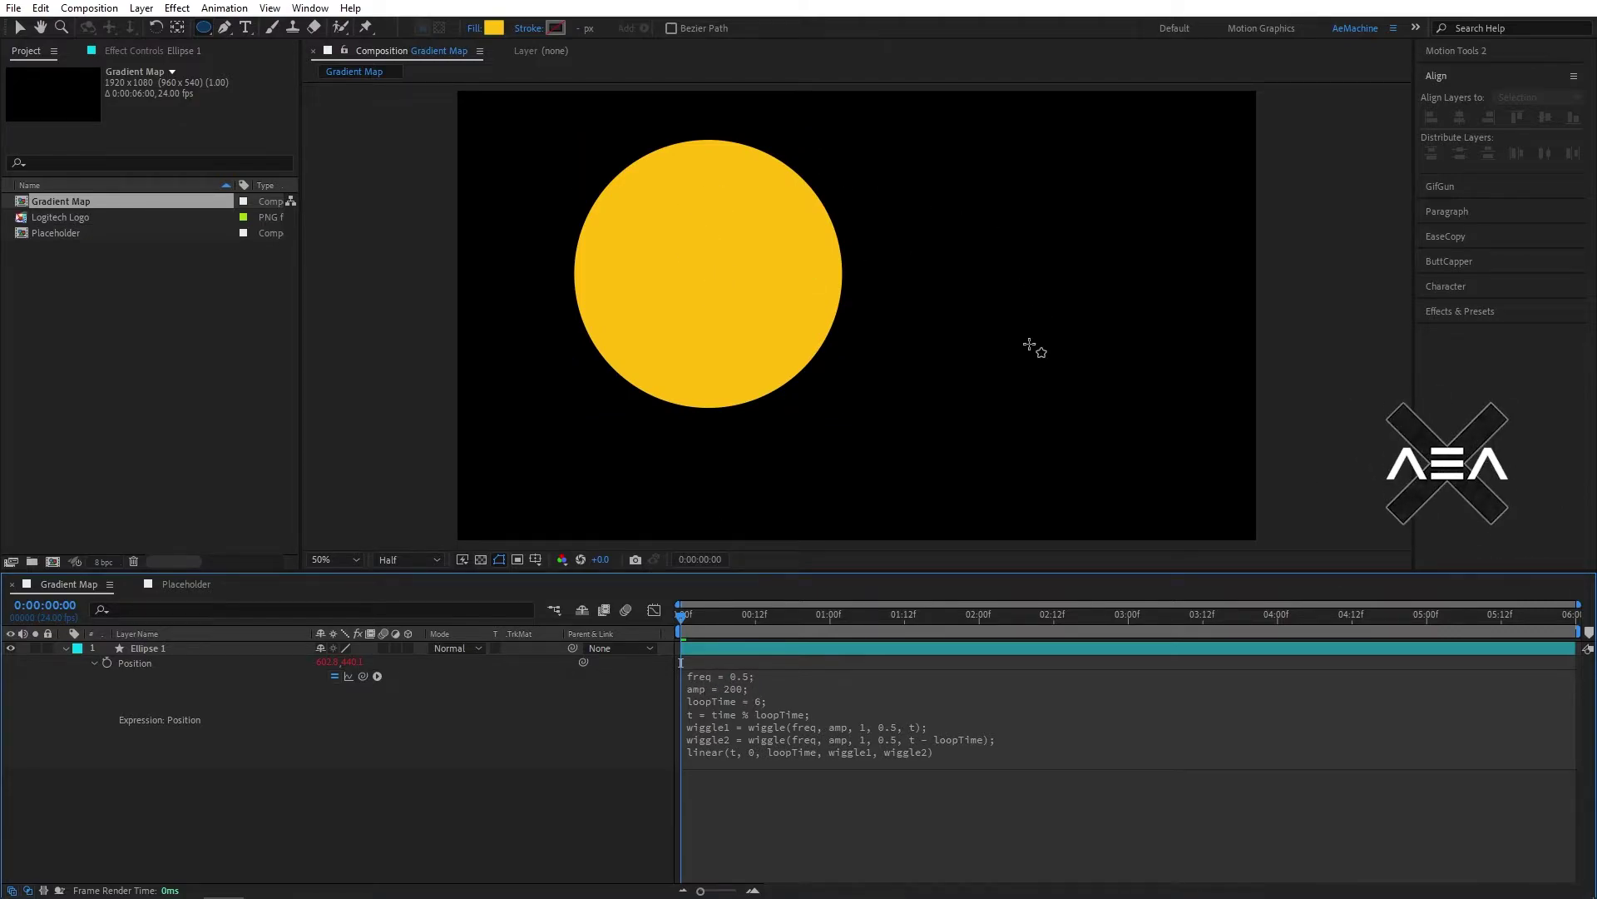
Scrub and preview the yellow circle's looping wiggle animation
drag(707, 618, 889, 637)
key(space)
key(space)
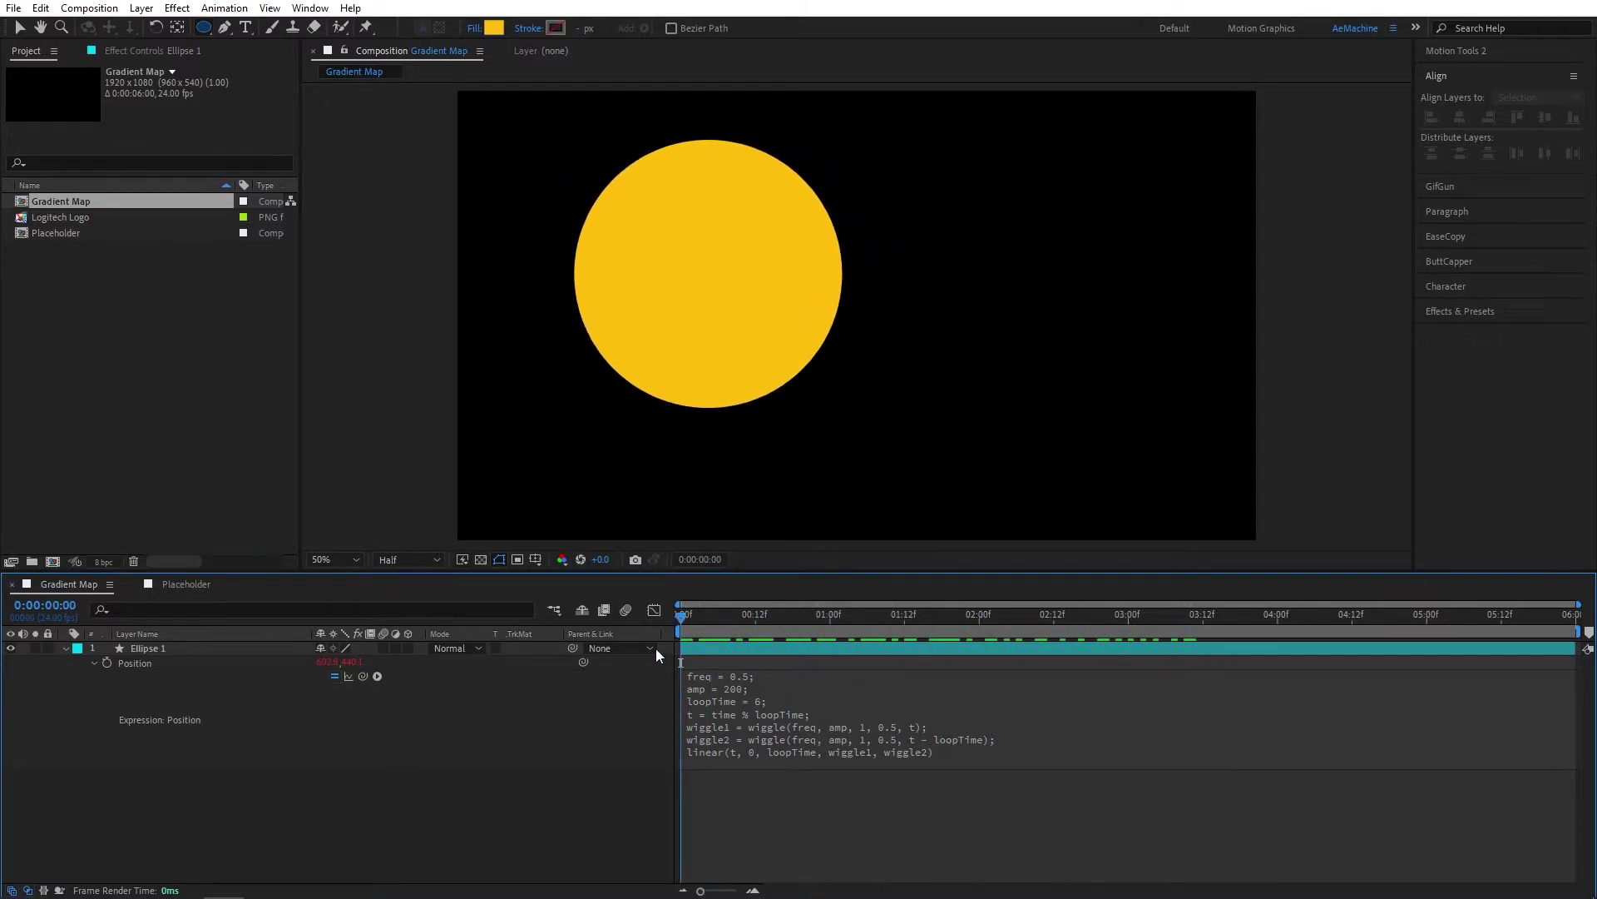
key(space)
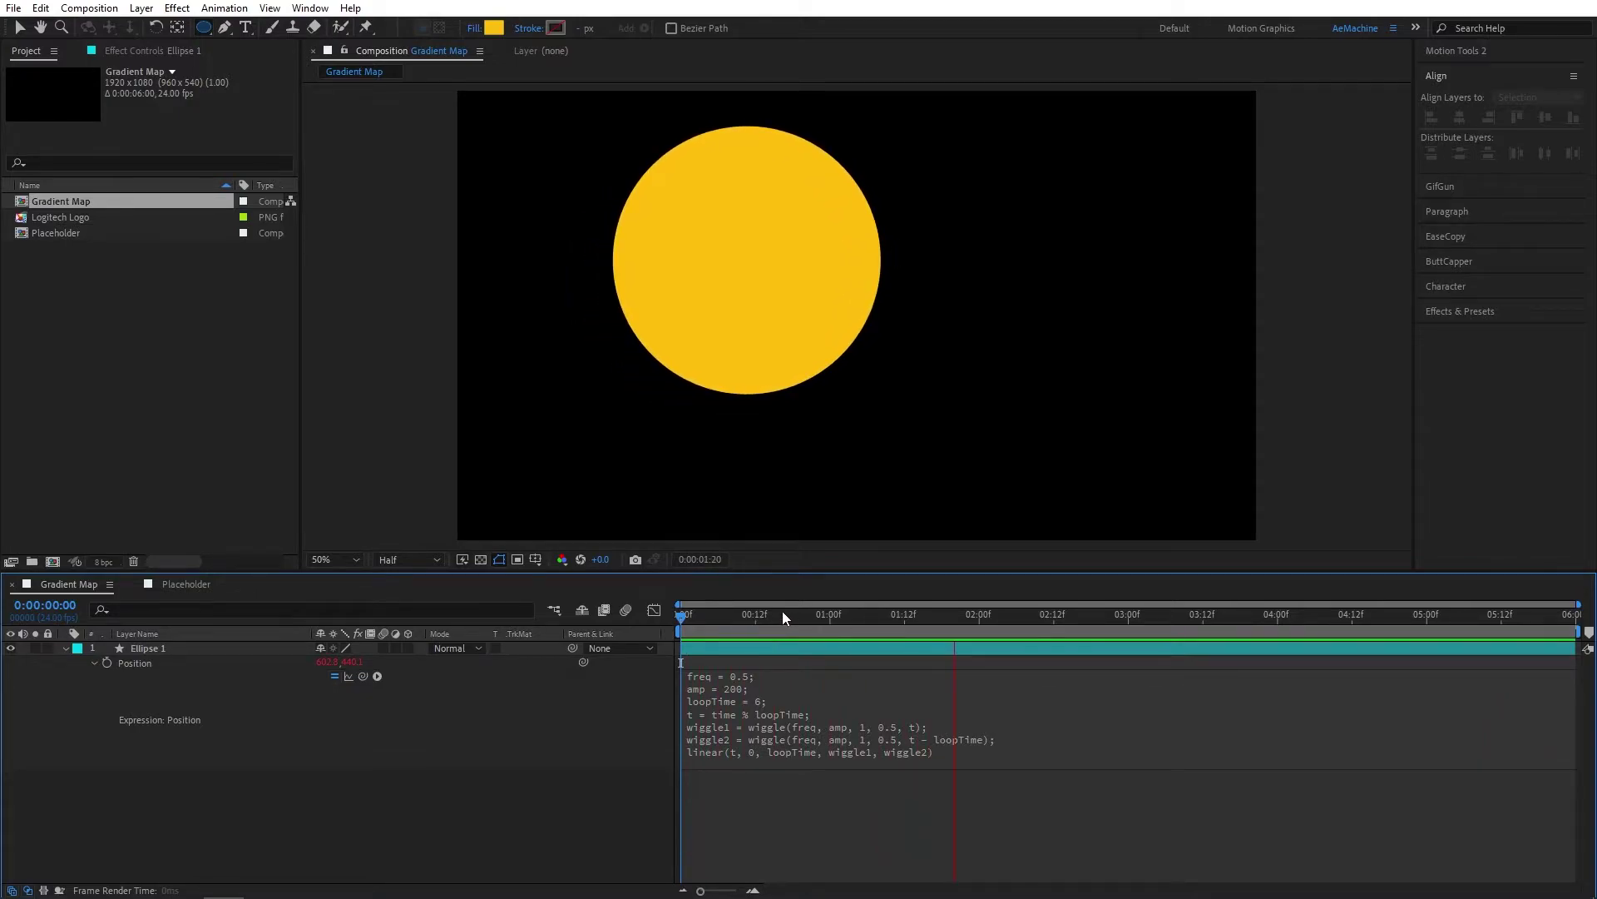
click(134, 650)
Duplicate the yellow circle and move the copy to the right side of the frame
click(66, 648)
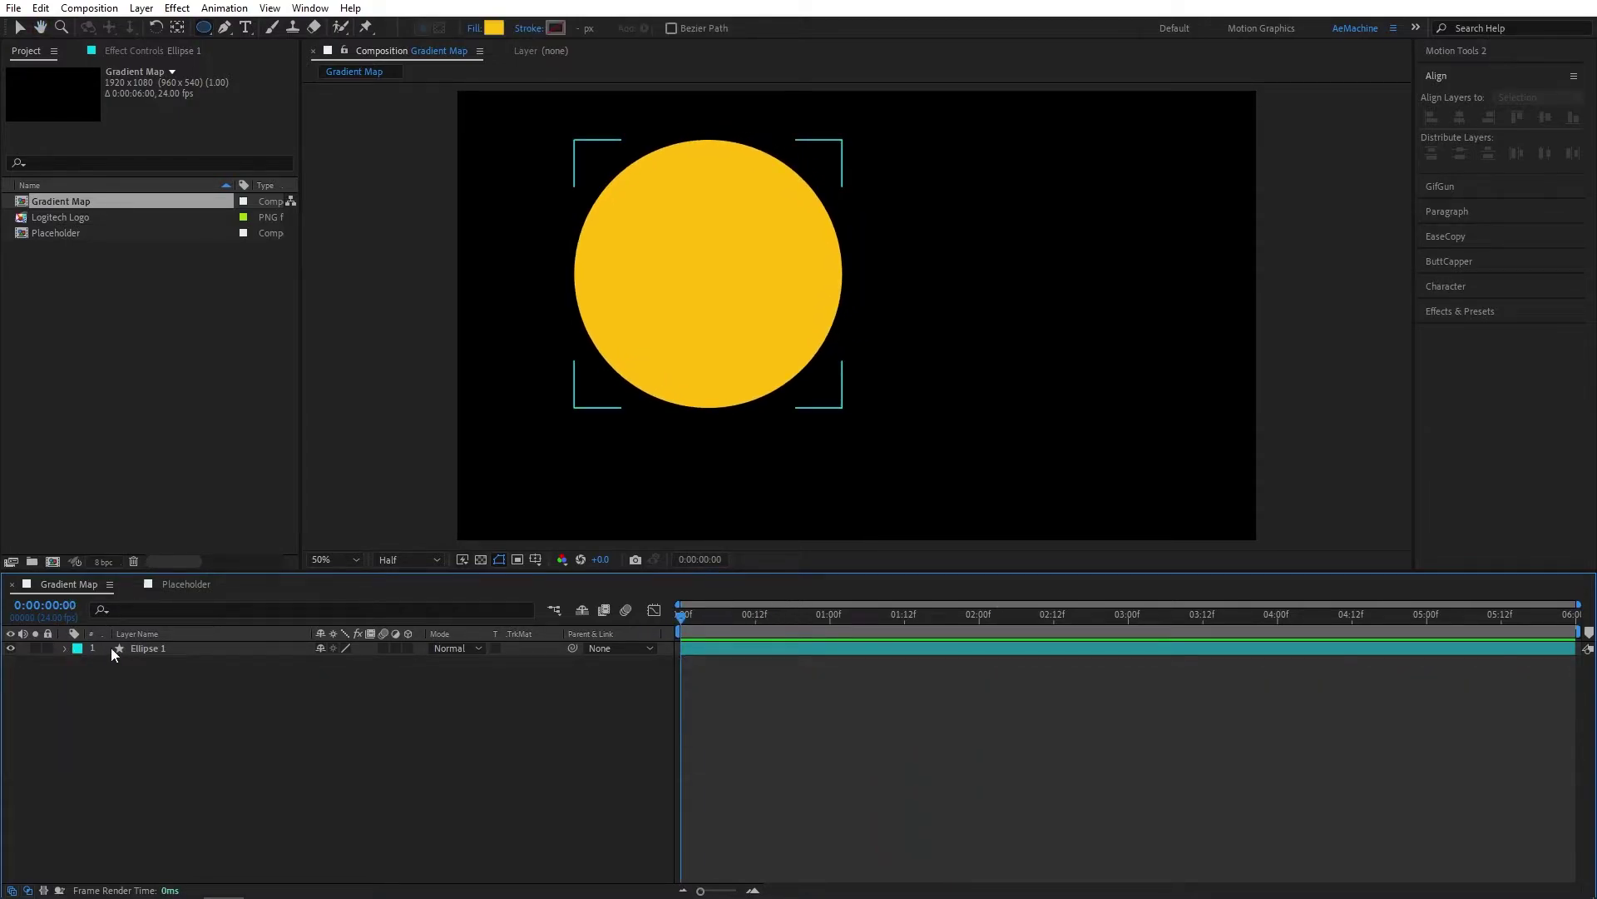
click(158, 649)
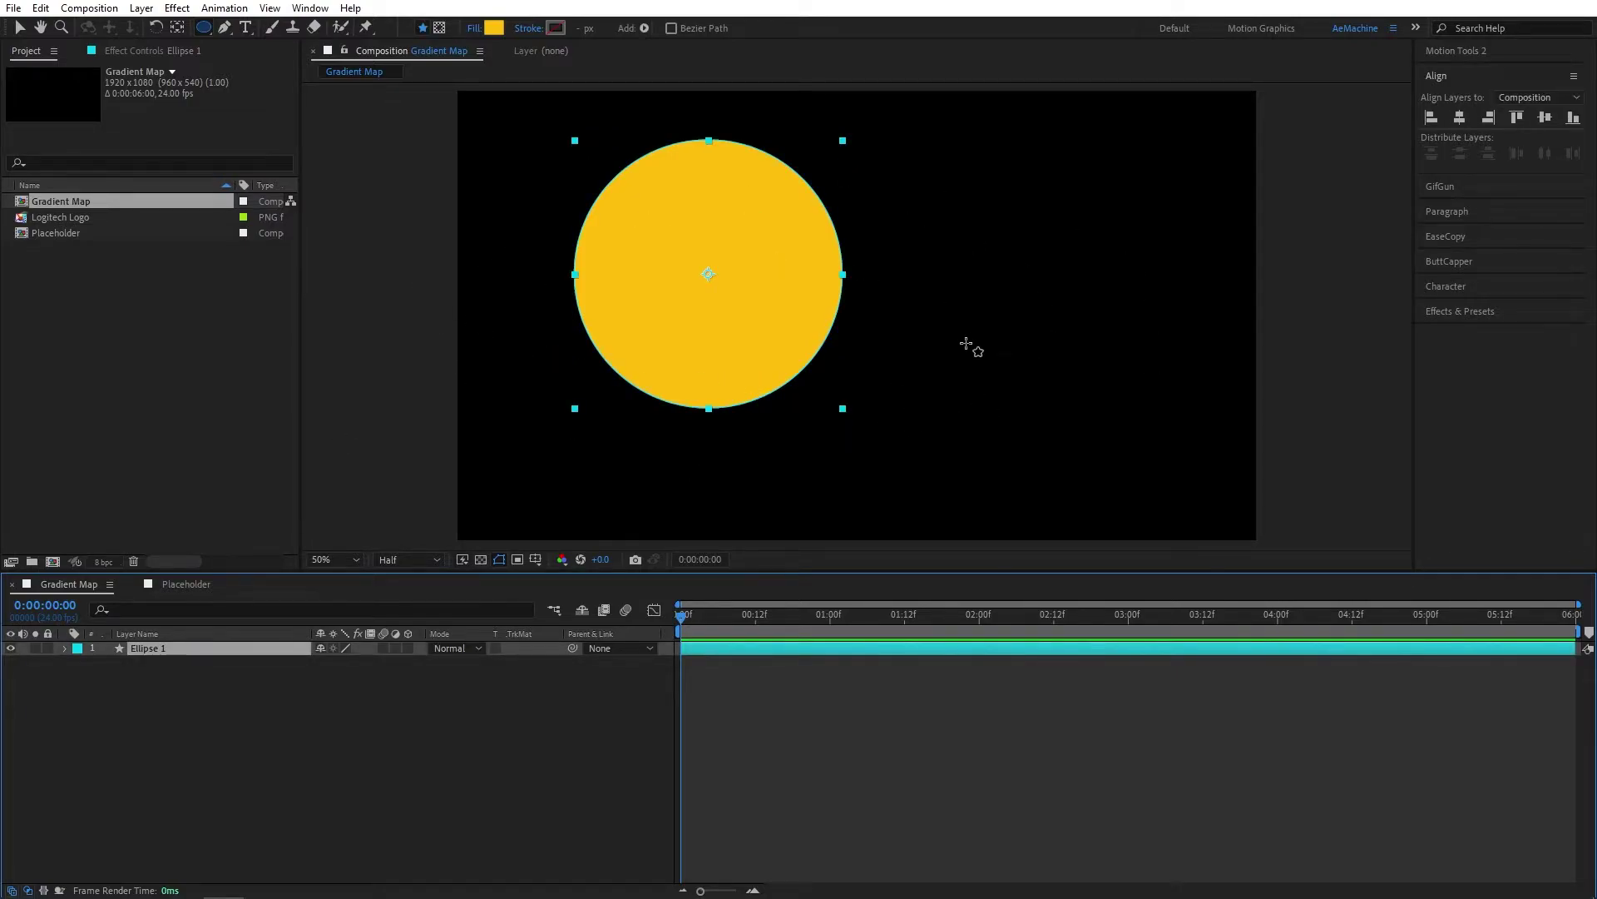
click(18, 32)
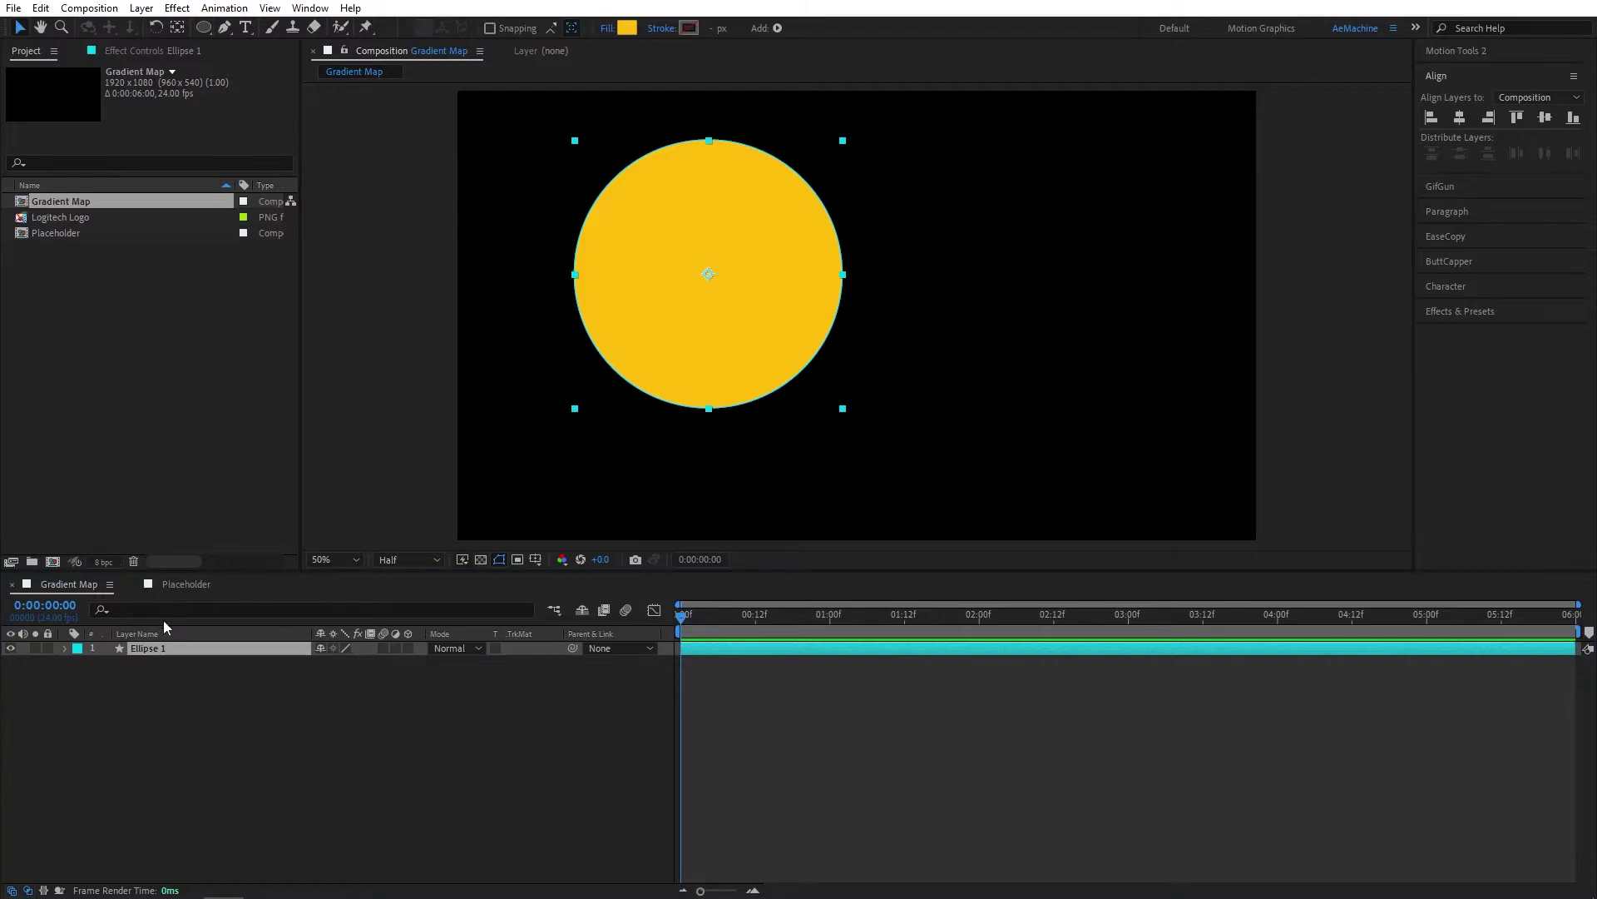
click(192, 659)
click(208, 649)
key(ctrl+d)
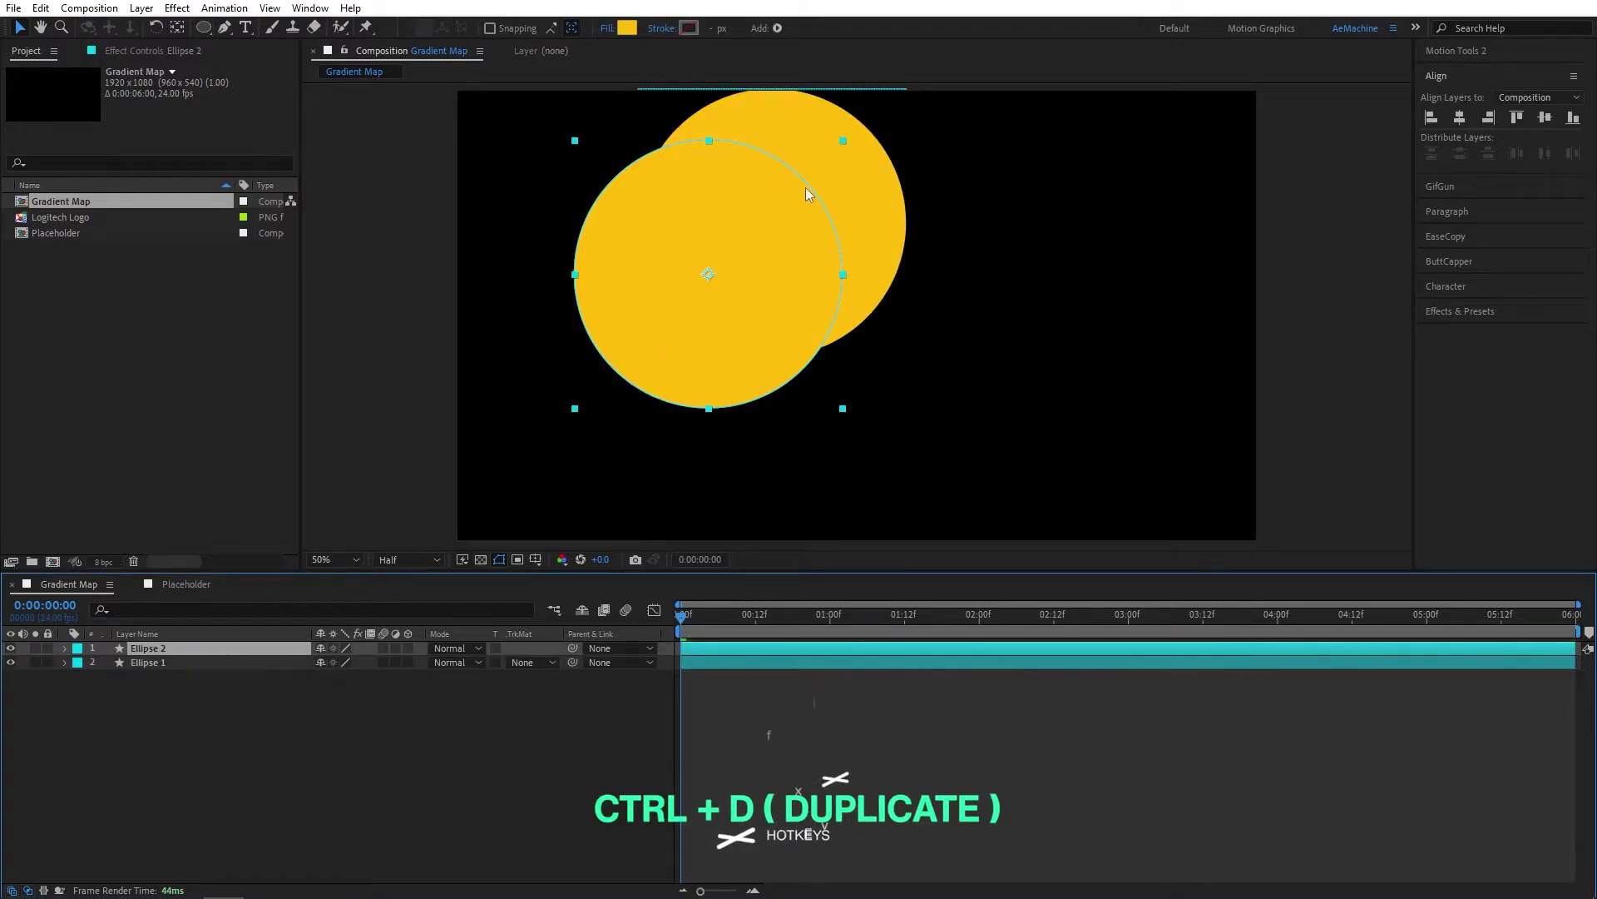
drag(731, 229, 1134, 224)
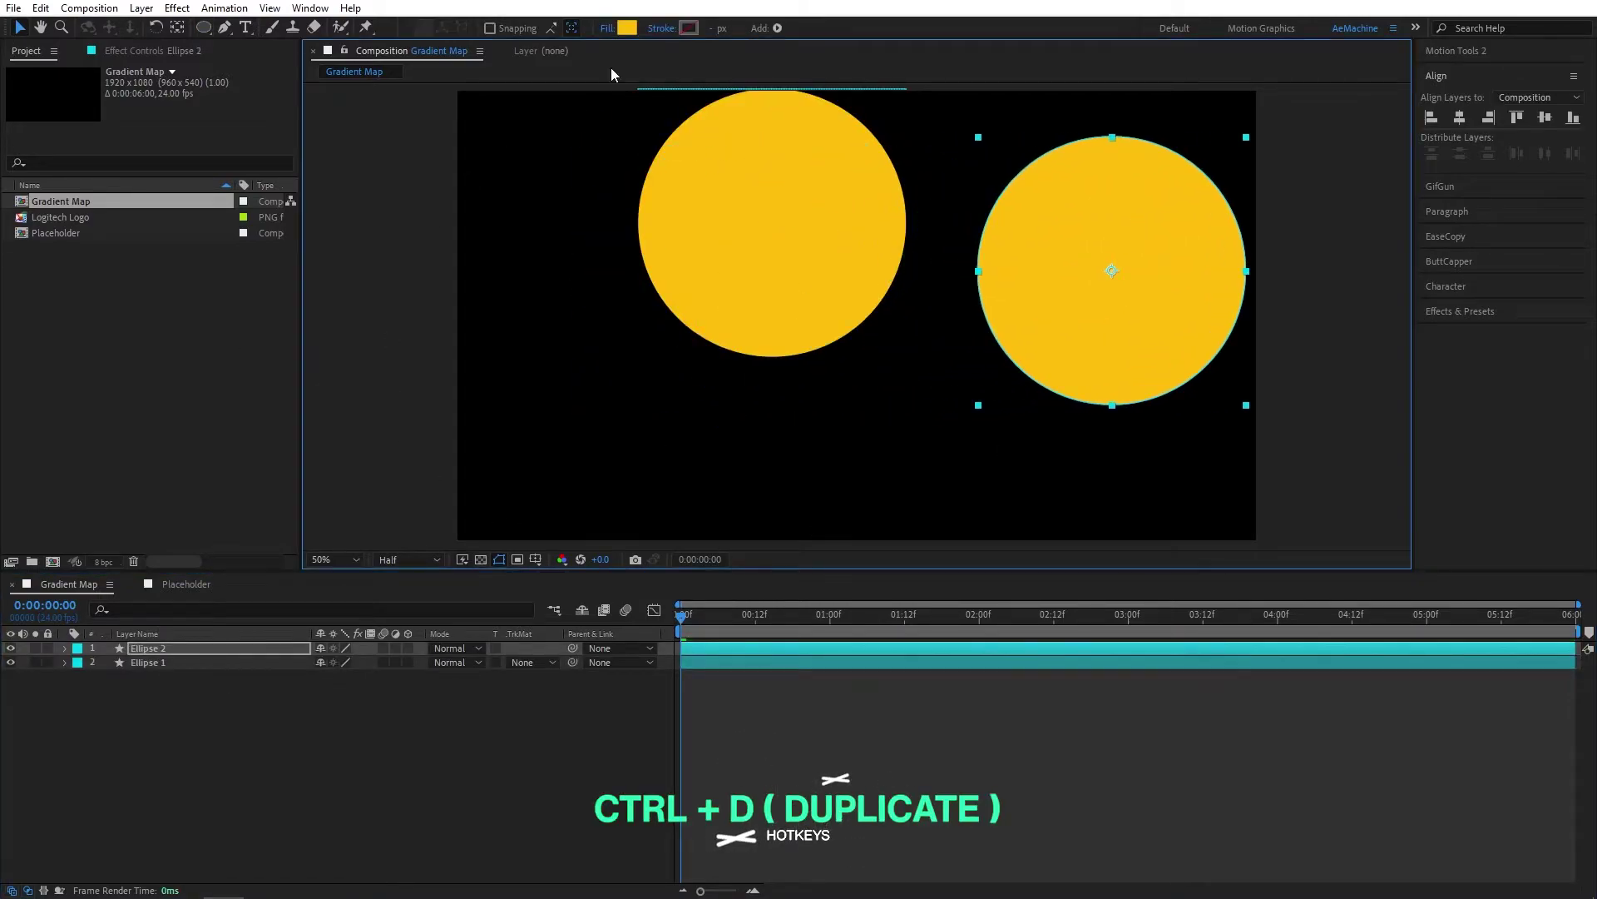
Recolour the copied circles with orange and pink swatches from the Coolors palette
click(627, 28)
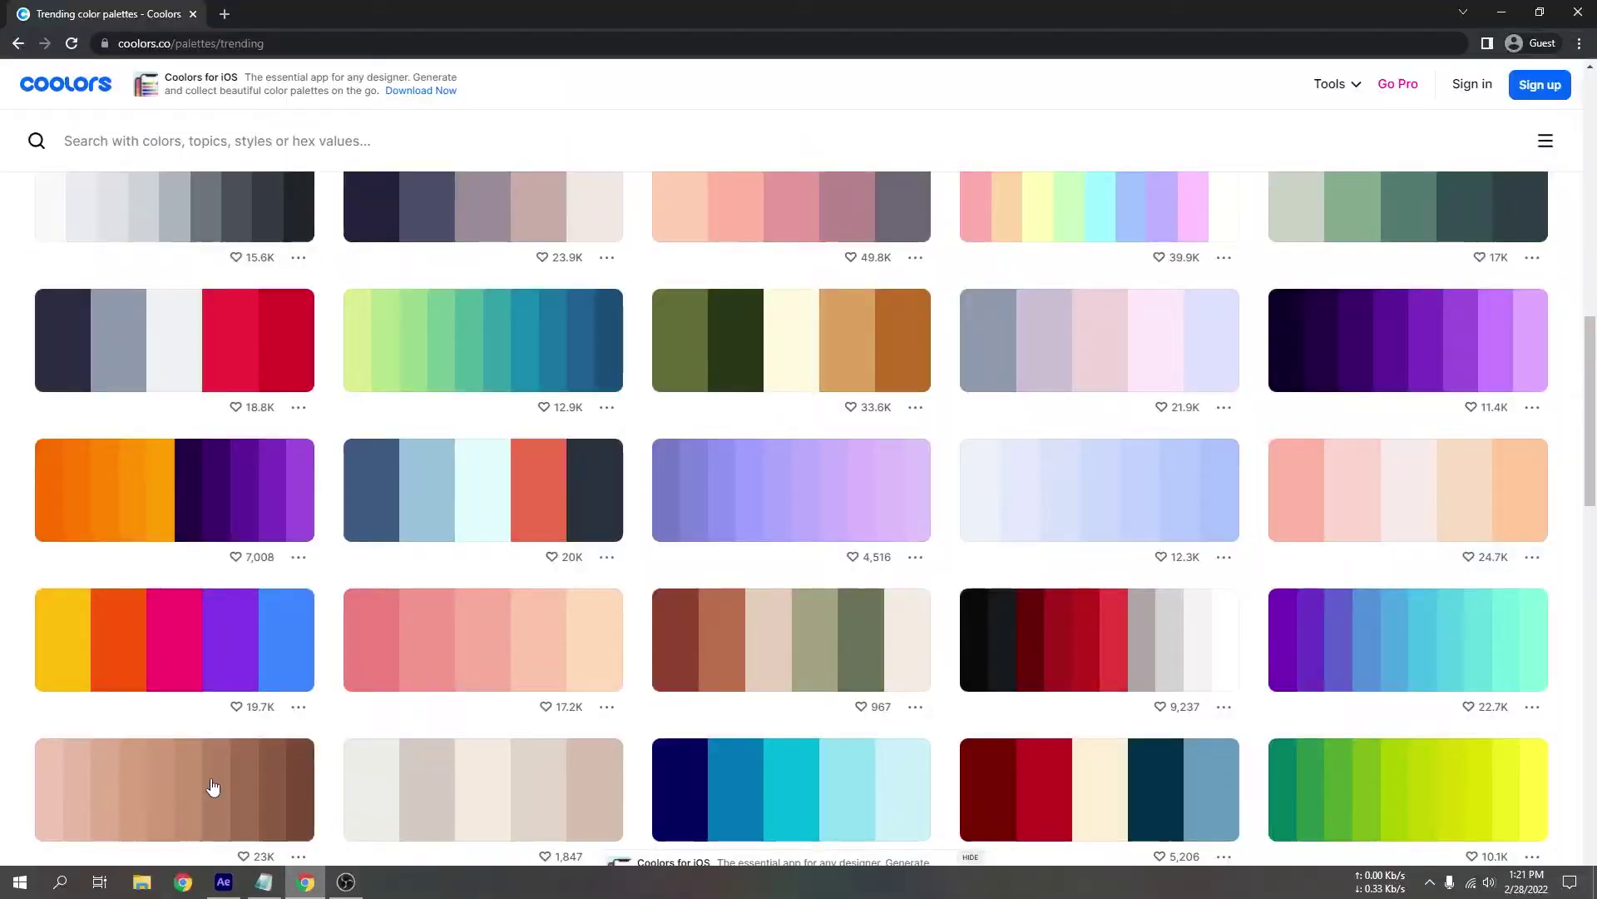
click(214, 792)
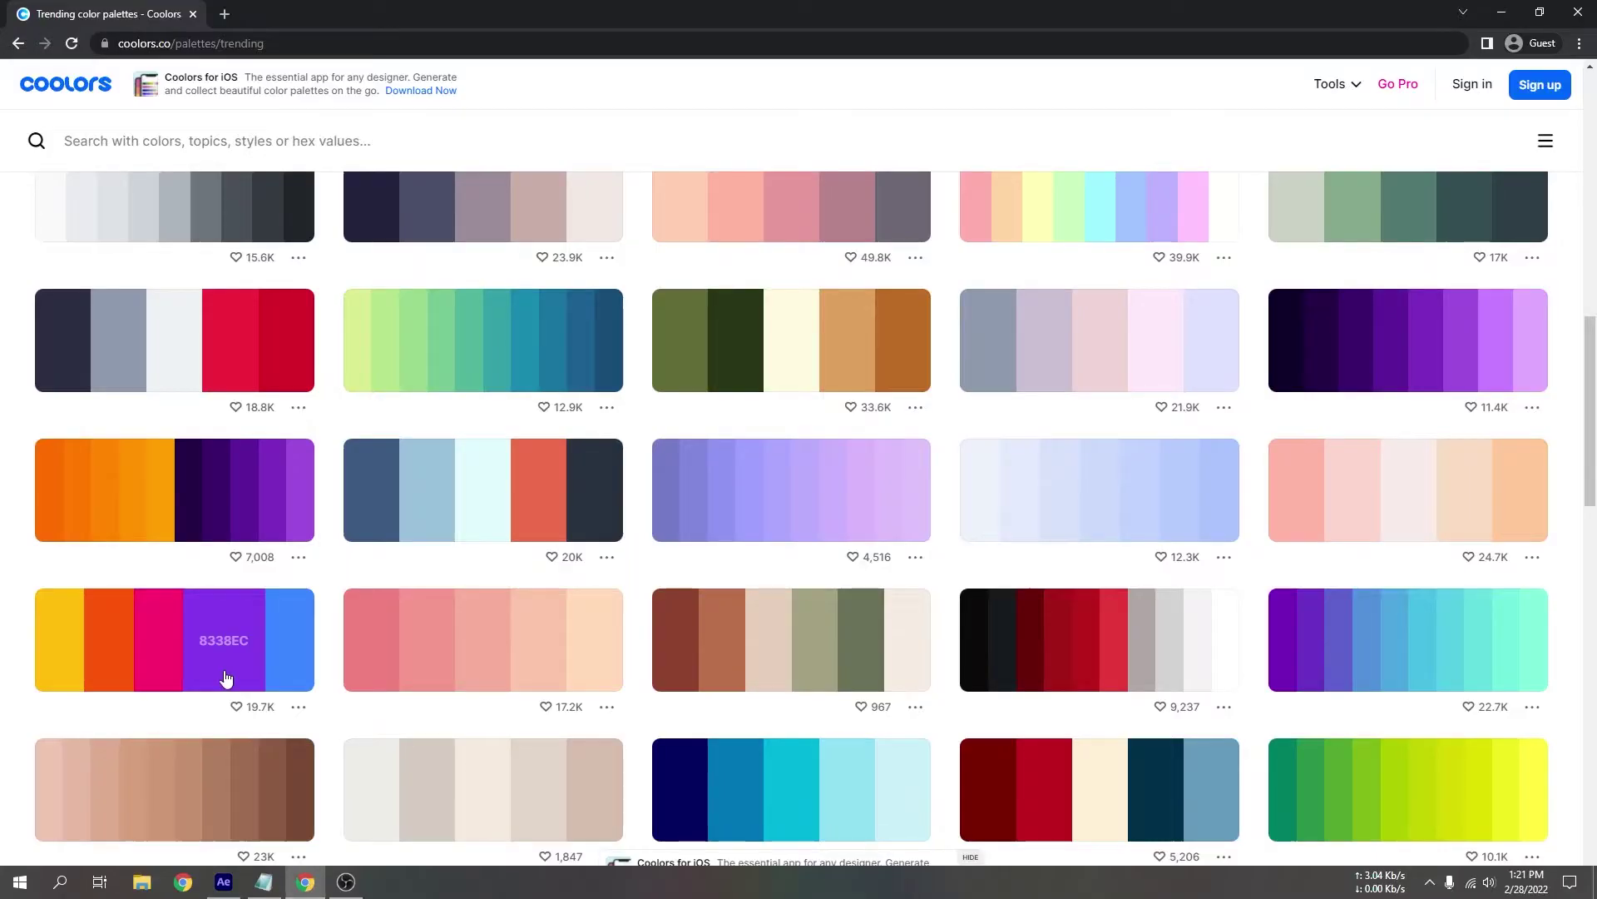
click(225, 675)
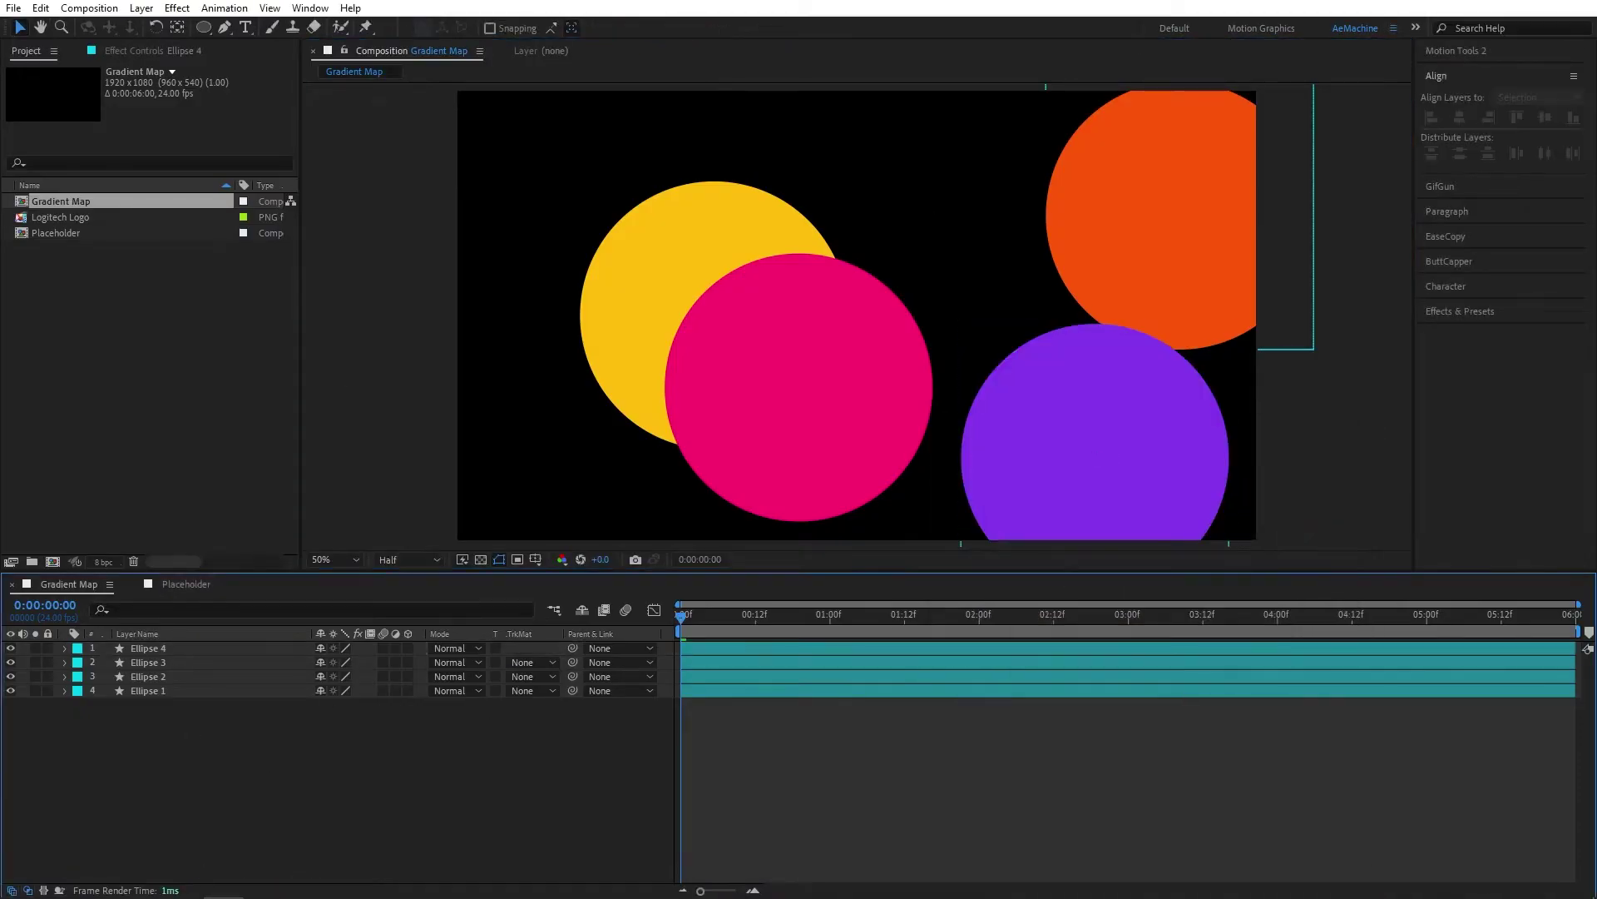
Recolour a circle purple and add yellow copies, sending one behind at the left edge
click(306, 883)
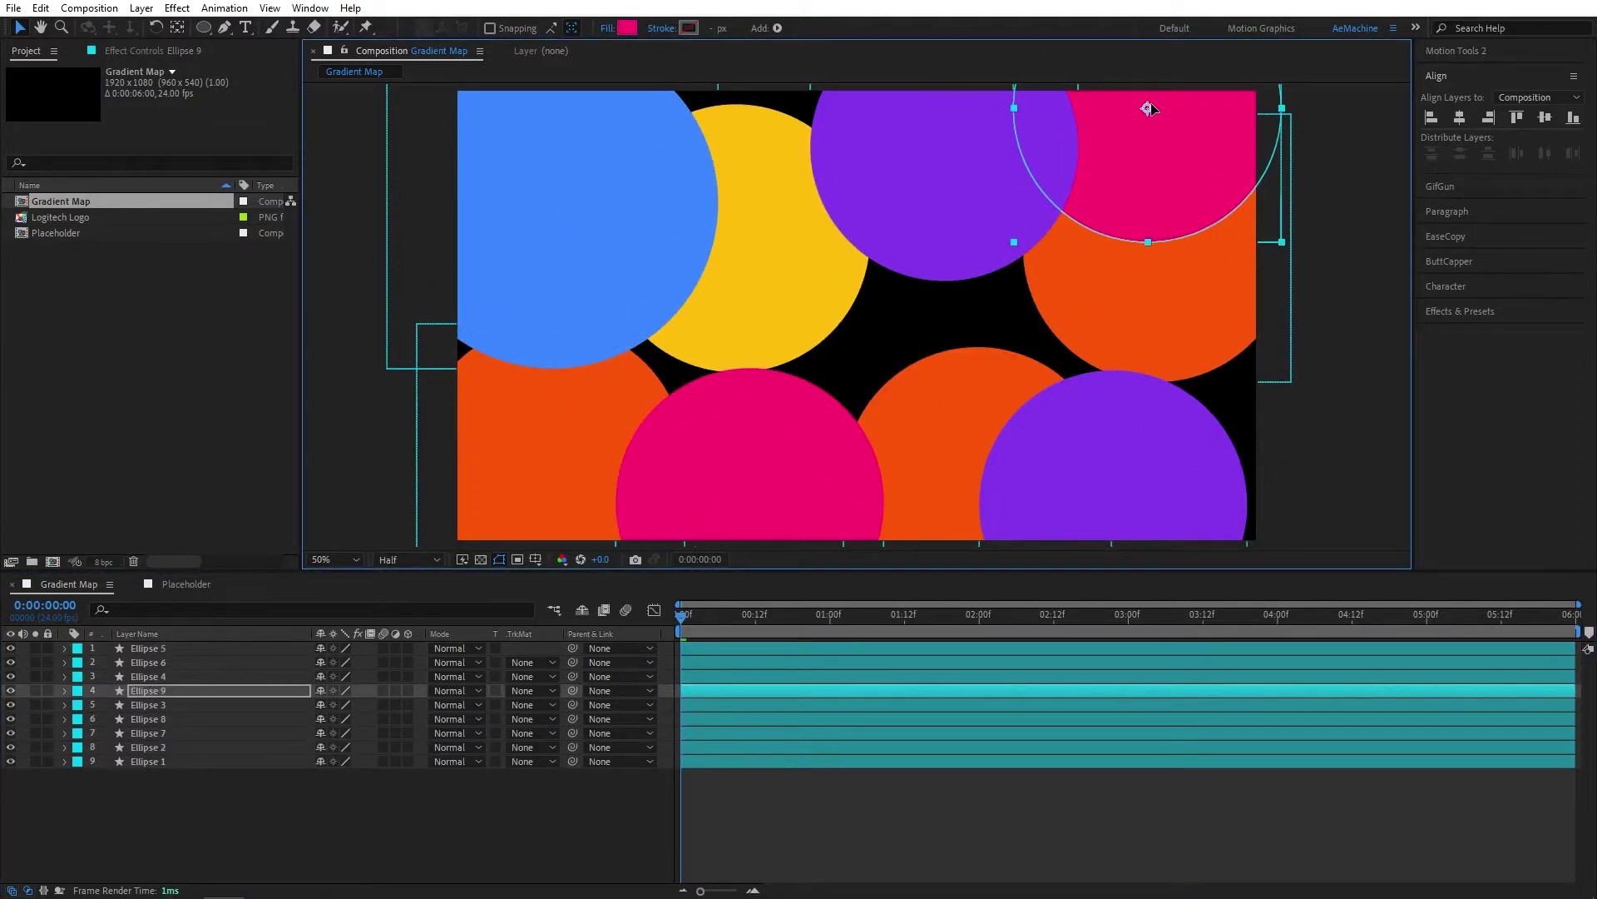
drag(1149, 108, 1149, 128)
click(802, 257)
key(ctrl+d)
drag(792, 271, 842, 409)
key(ctrl+d)
drag(157, 761, 213, 837)
drag(836, 423, 489, 402)
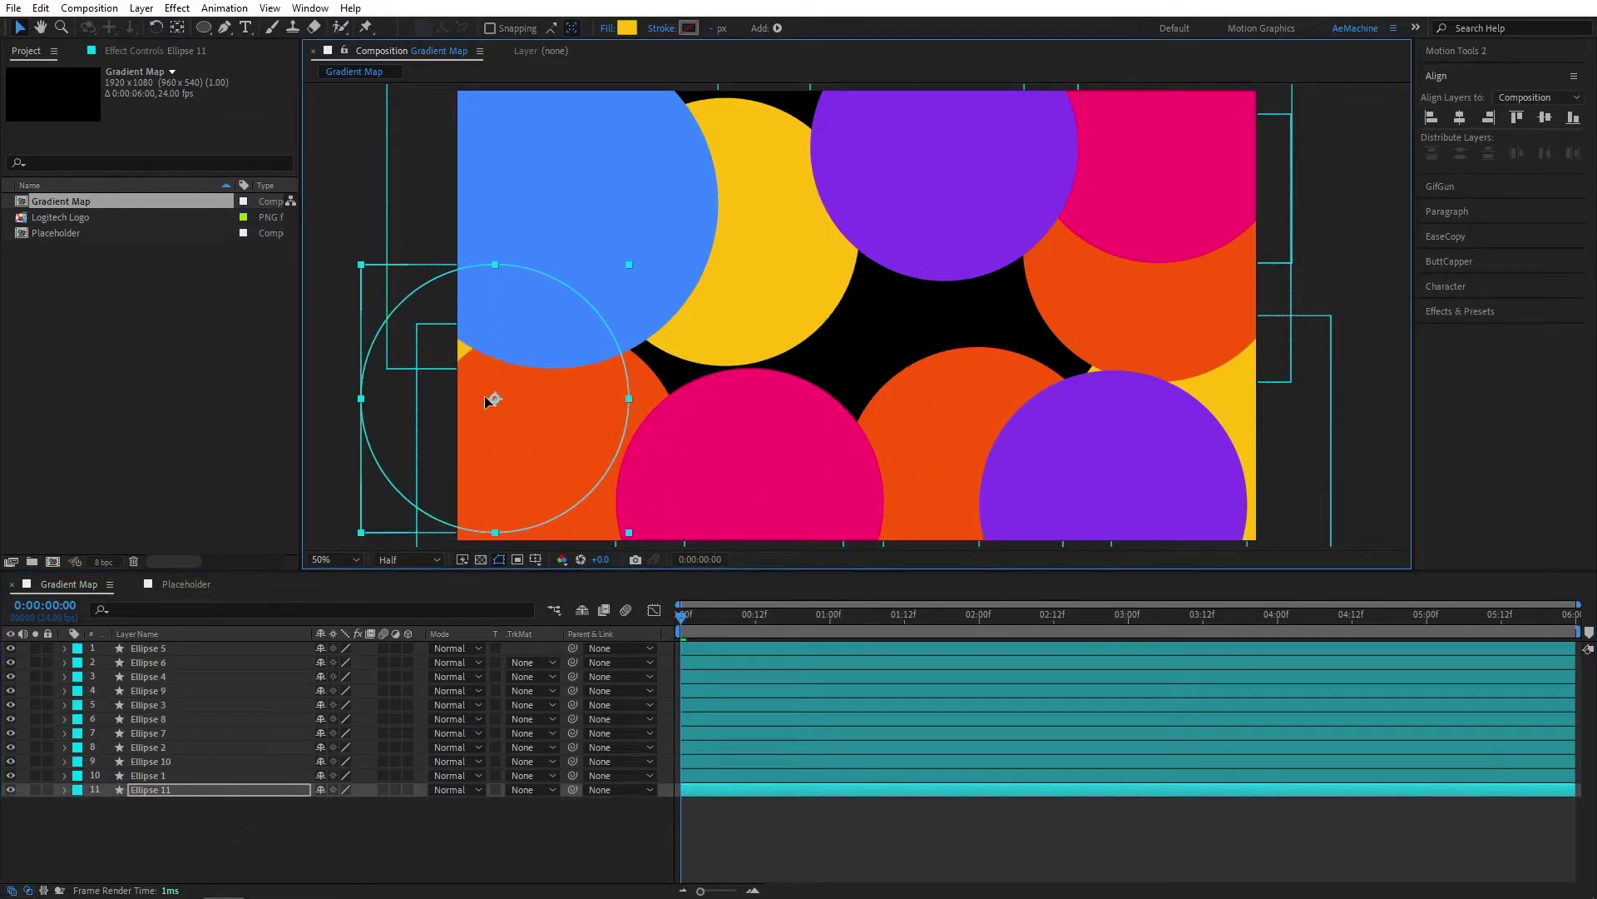
Duplicate the blue circle, send the copy behind the others, and centre it
click(672, 191)
key(ctrl+d)
drag(556, 201, 952, 409)
drag(171, 648, 210, 848)
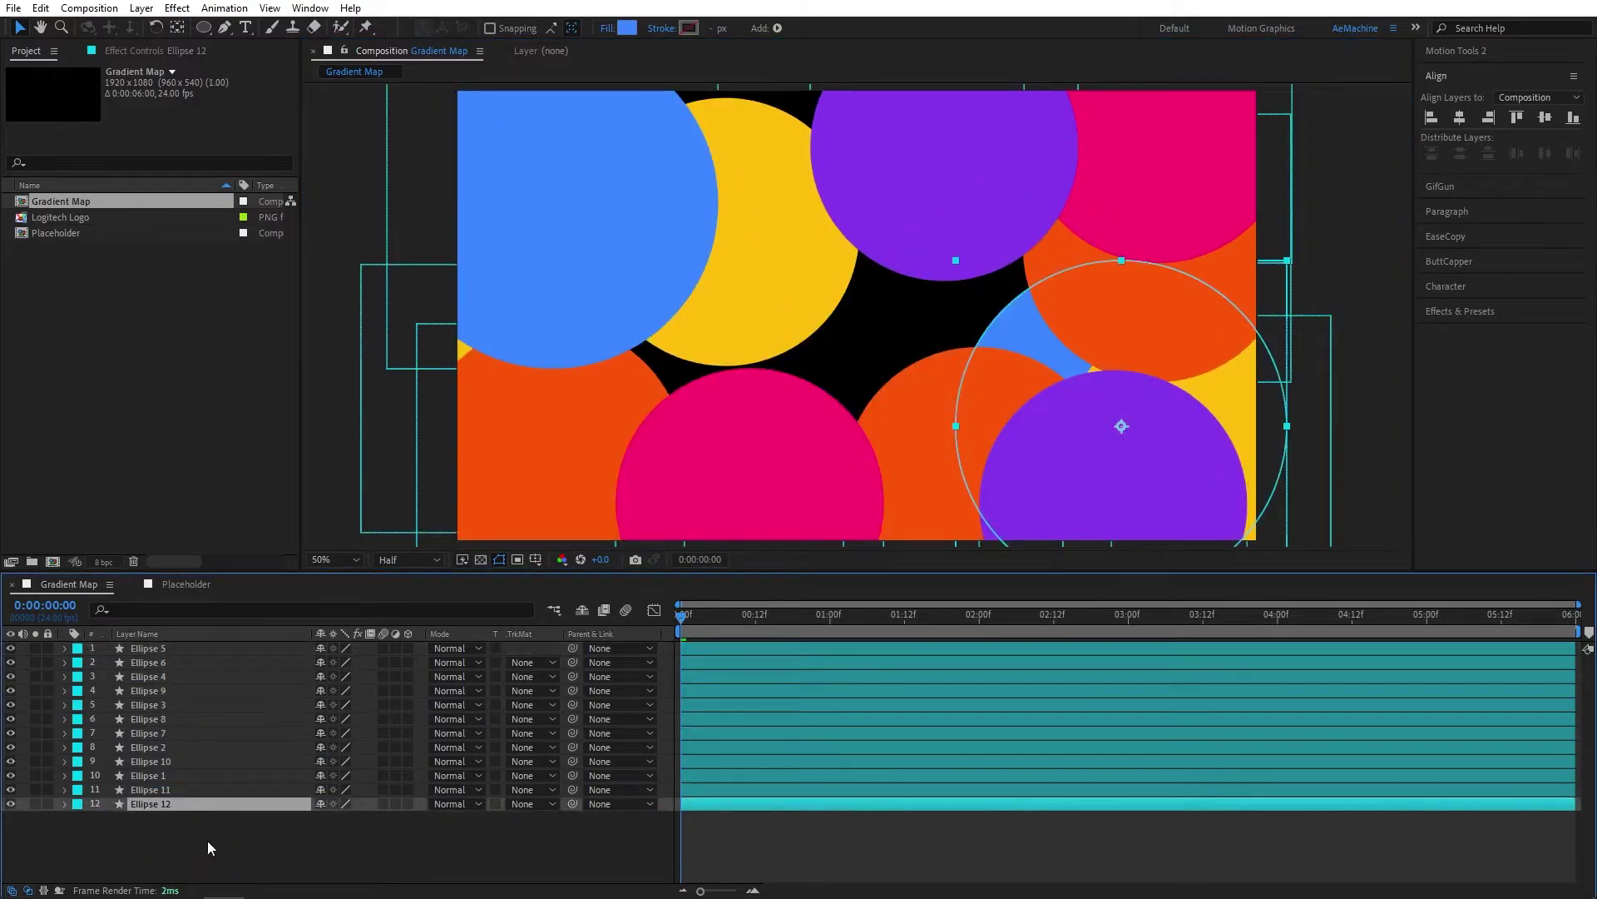
drag(1066, 408, 909, 344)
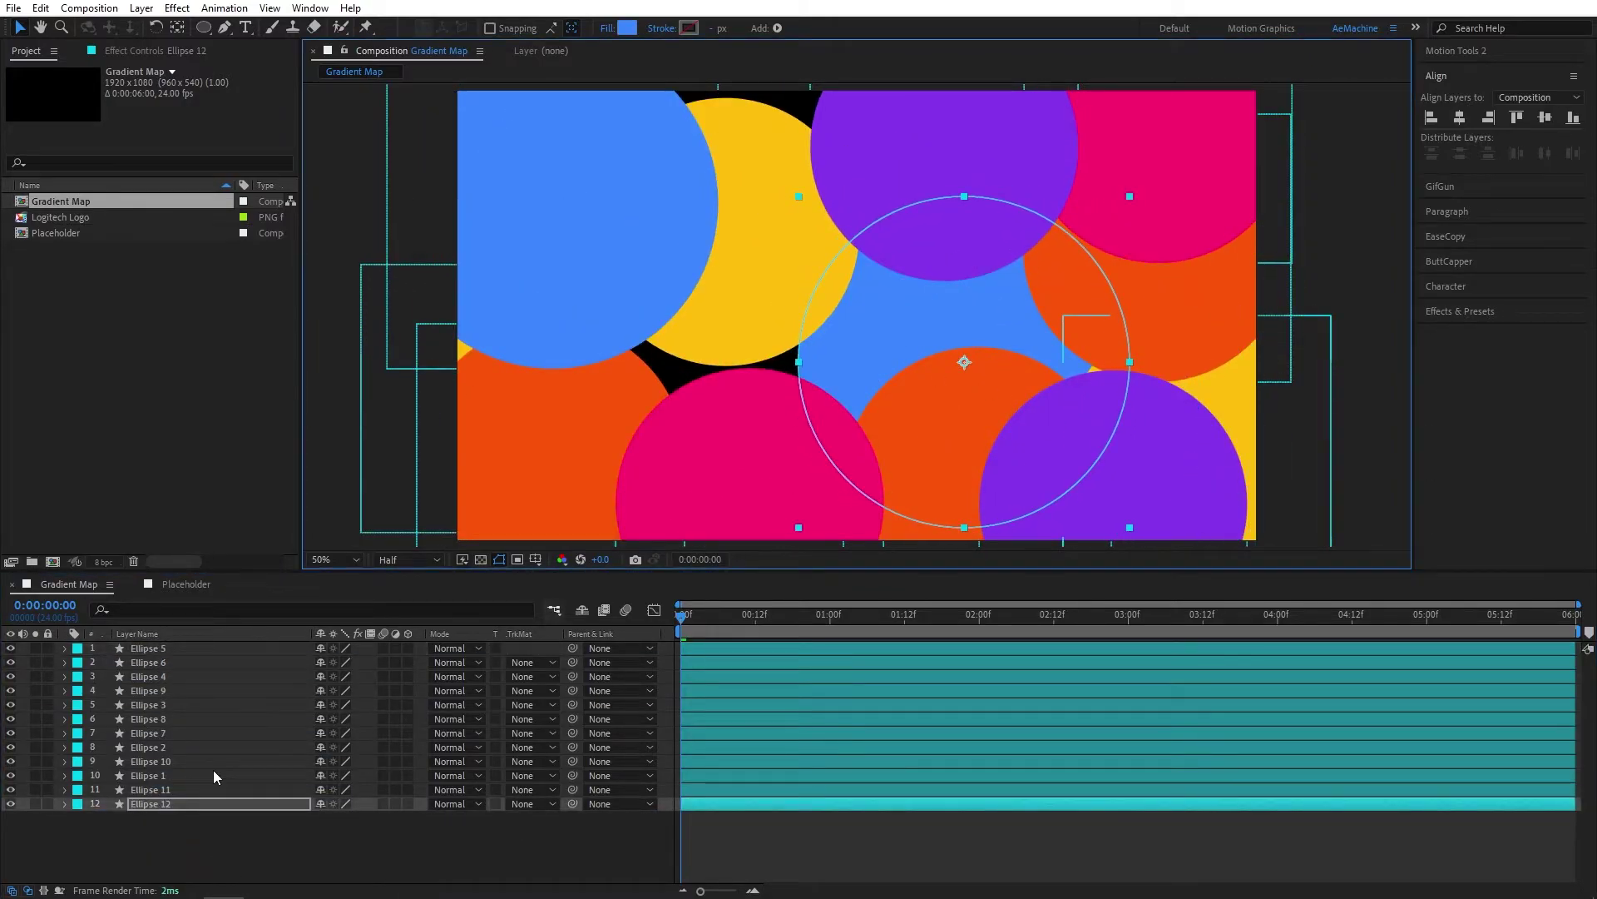
Add pink and purple copies at top left and right, moving Ellipse 14 to the bottom
click(154, 691)
key(ctrl+d)
drag(1130, 203, 691, 369)
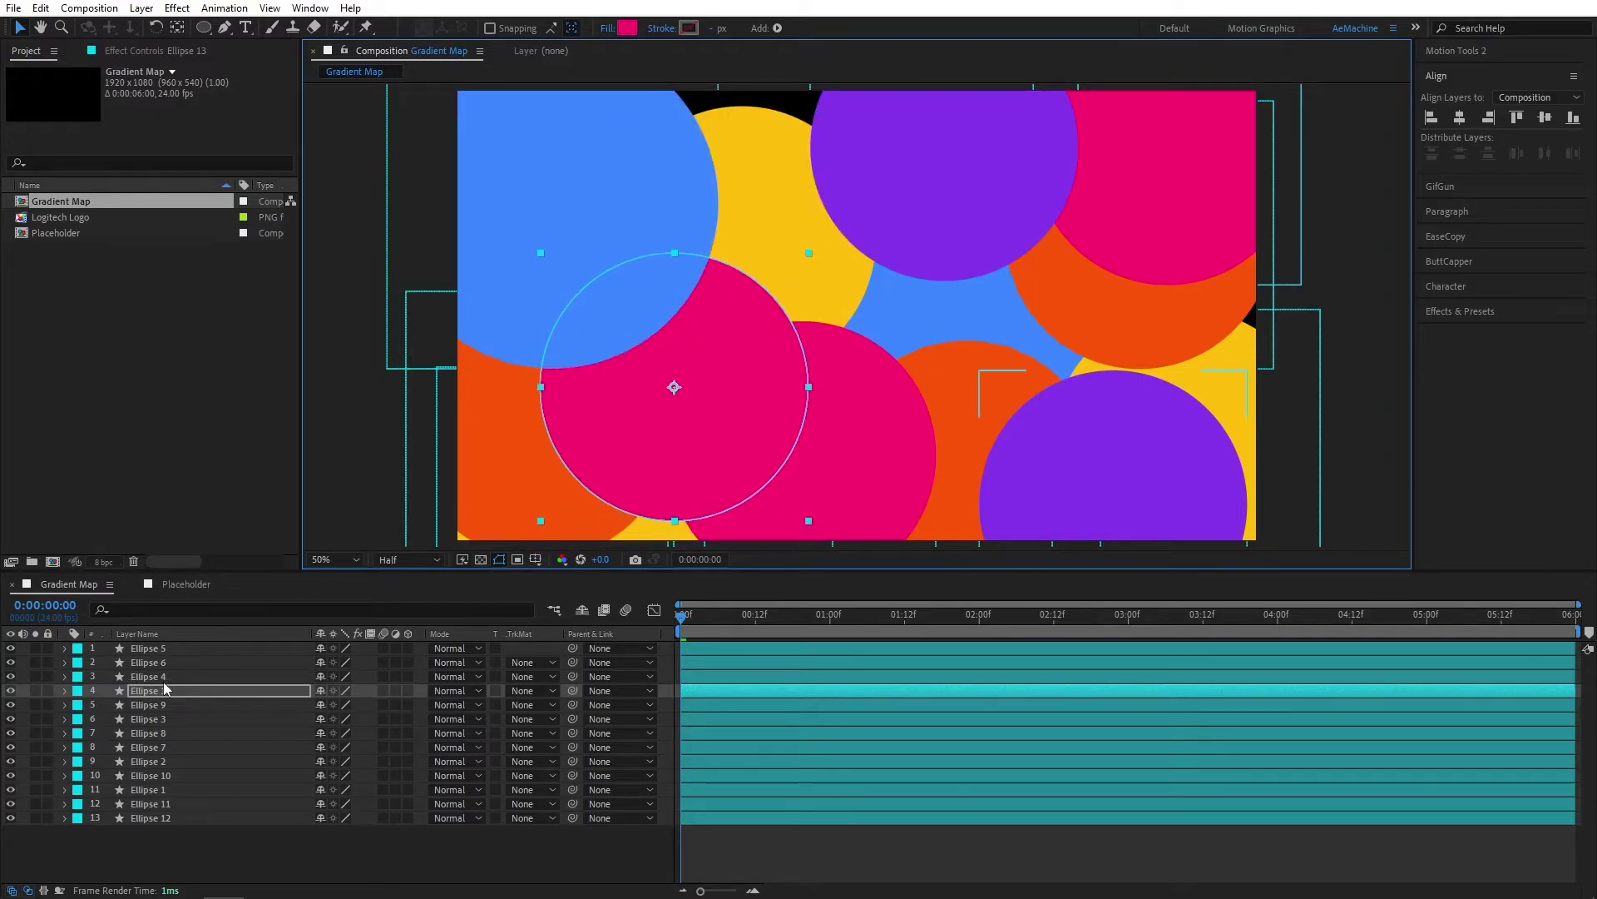
key(ctrl+d)
drag(164, 689, 176, 666)
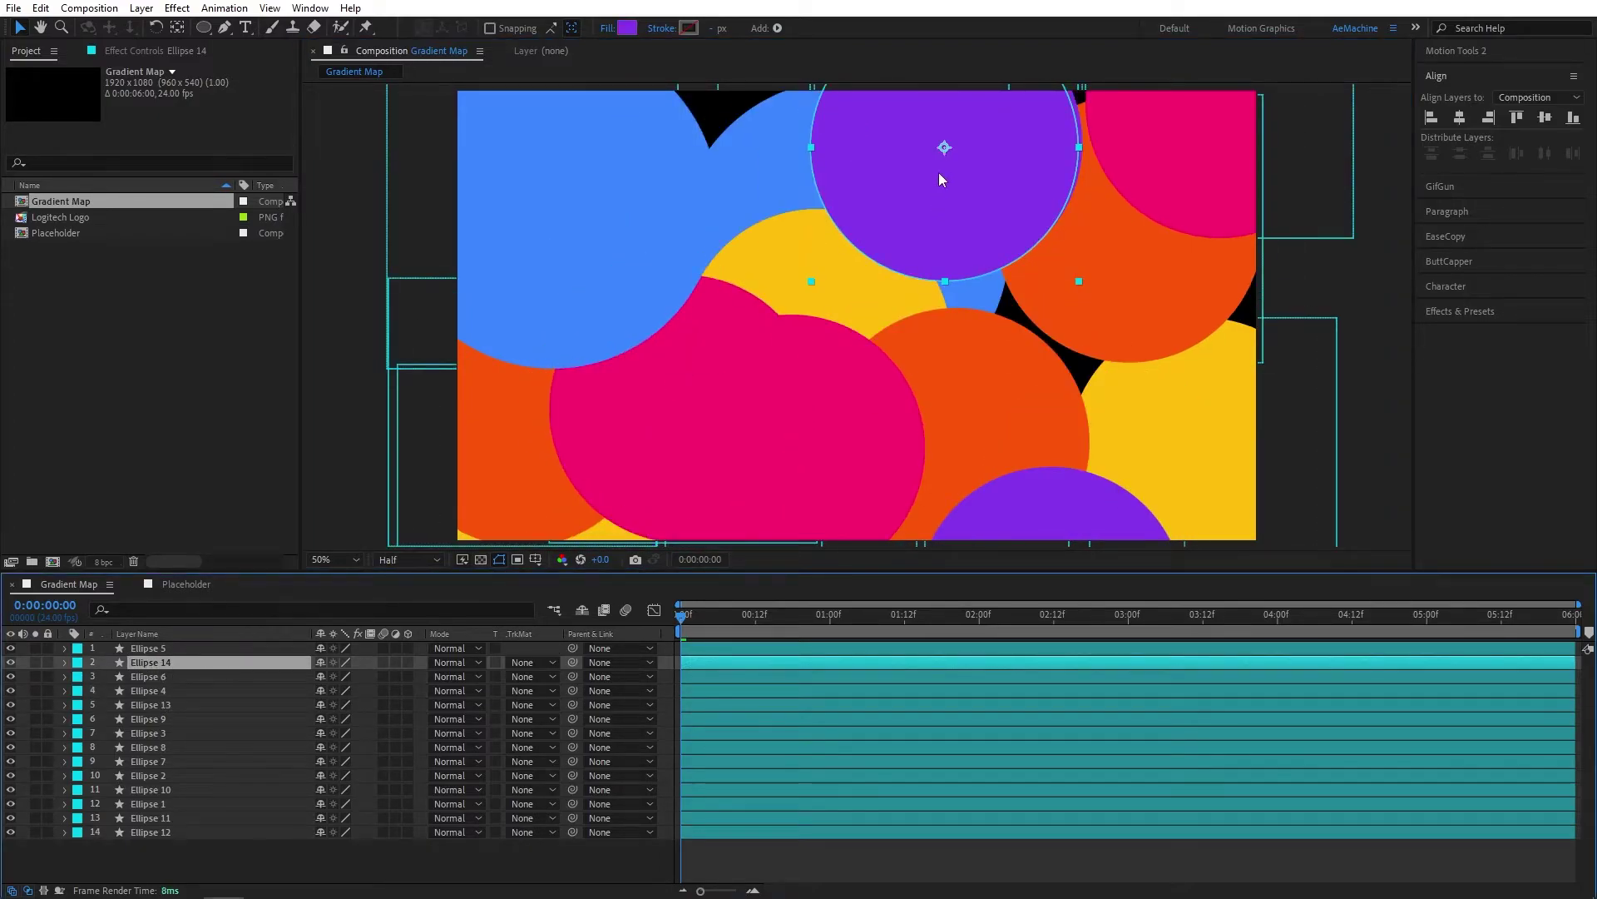
drag(941, 179, 1045, 383)
drag(171, 662, 456, 884)
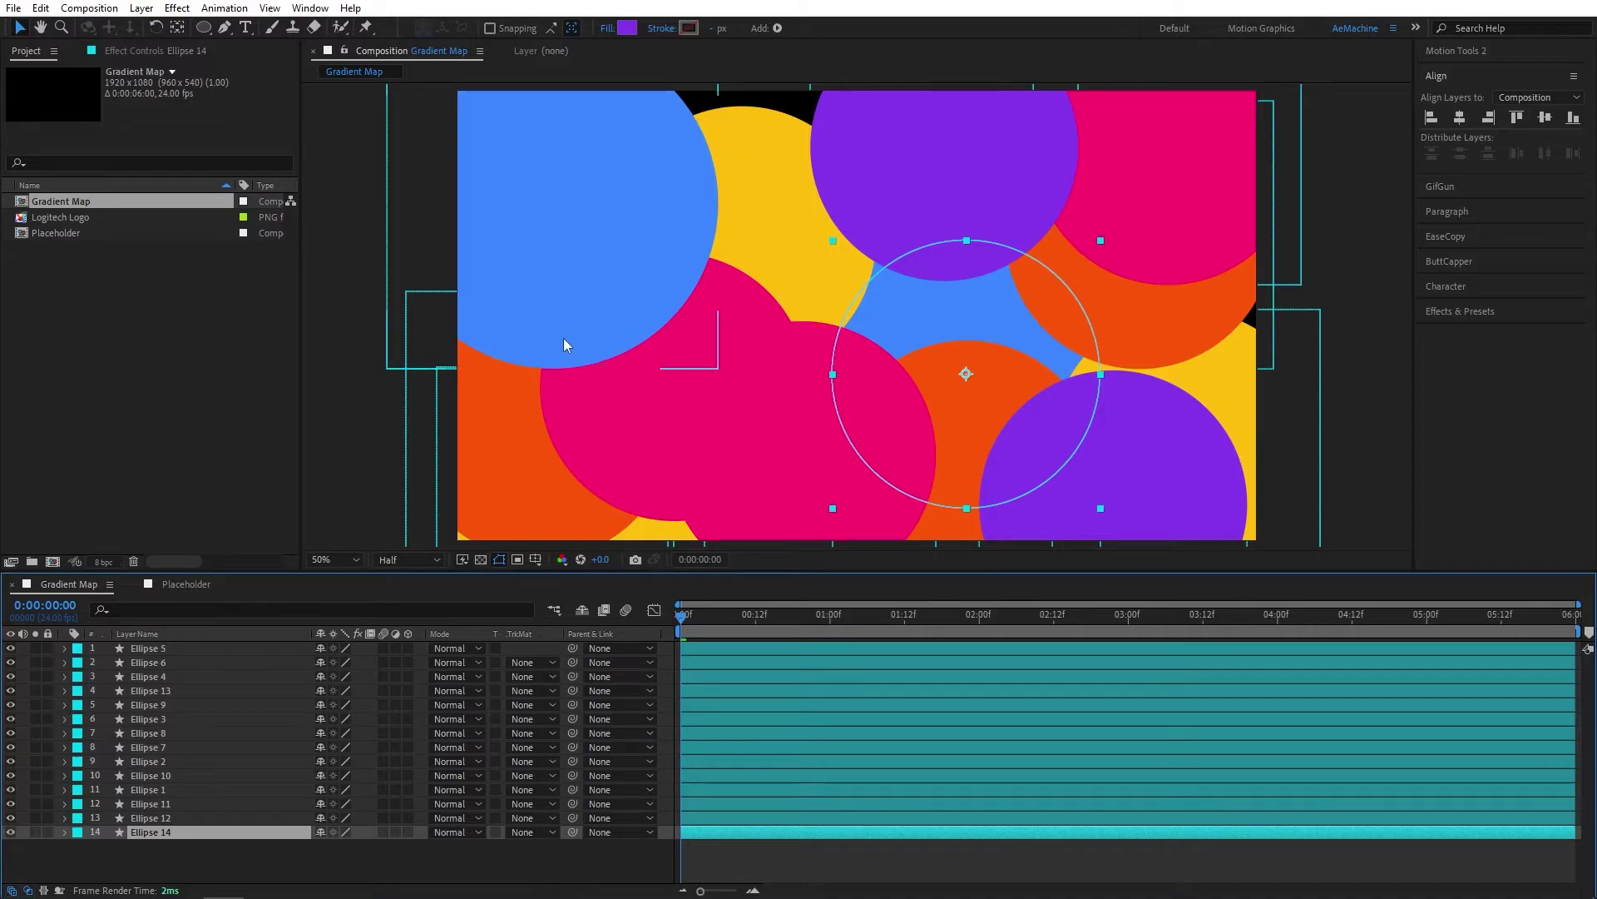
Add a white solid layer named BG to the timeline using New > Solid
right_click(138, 850)
mouse_move(199, 648)
click(366, 692)
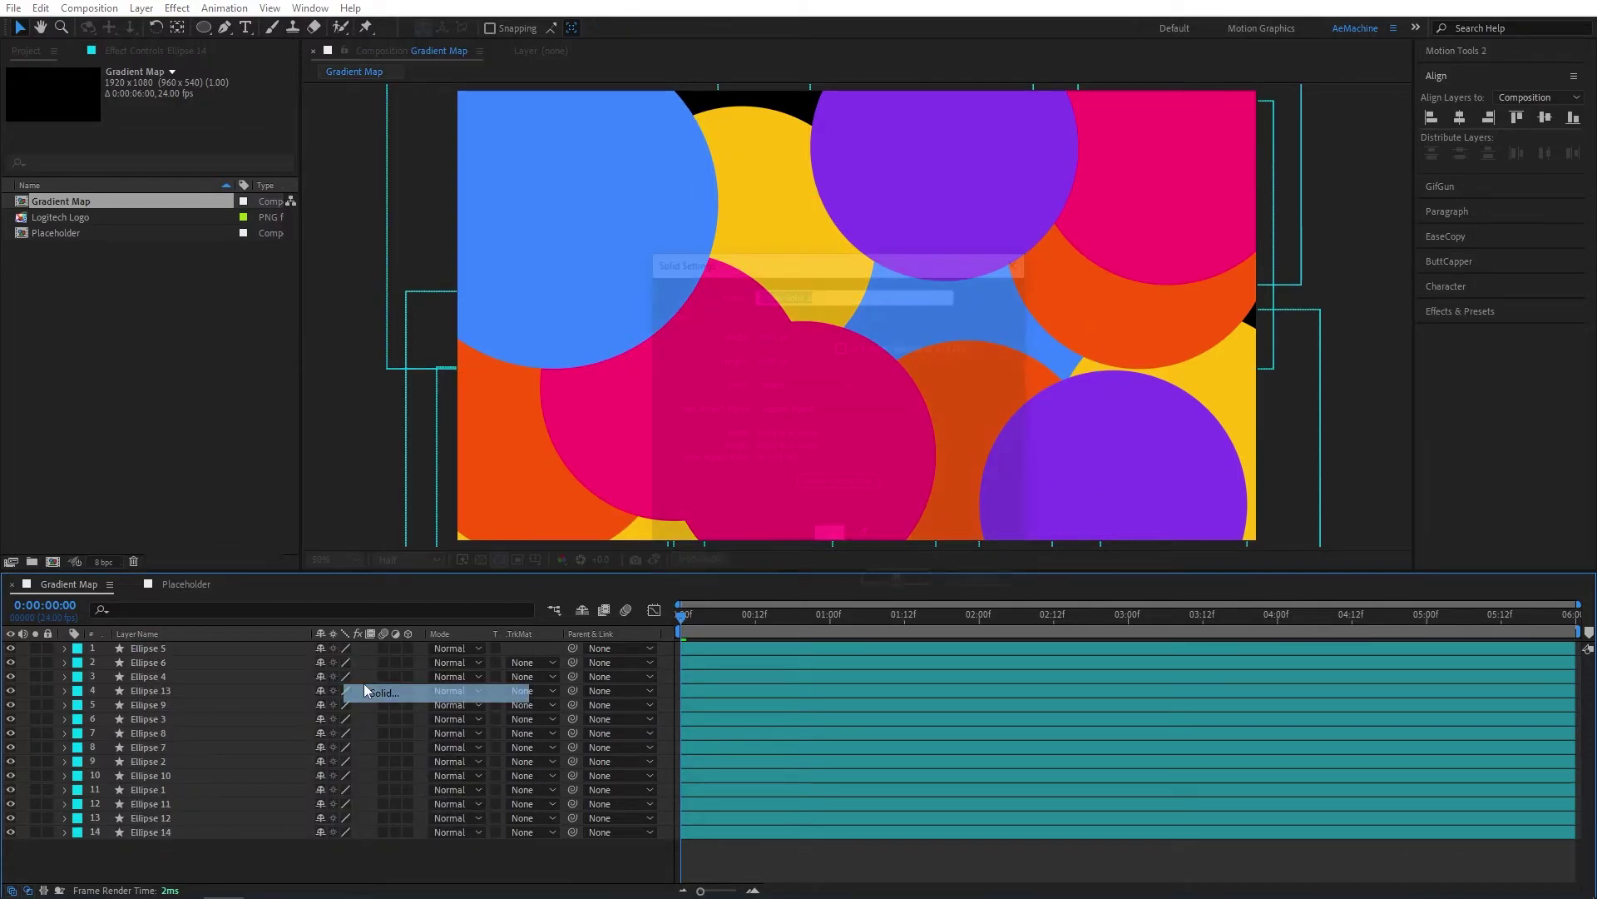
click(829, 537)
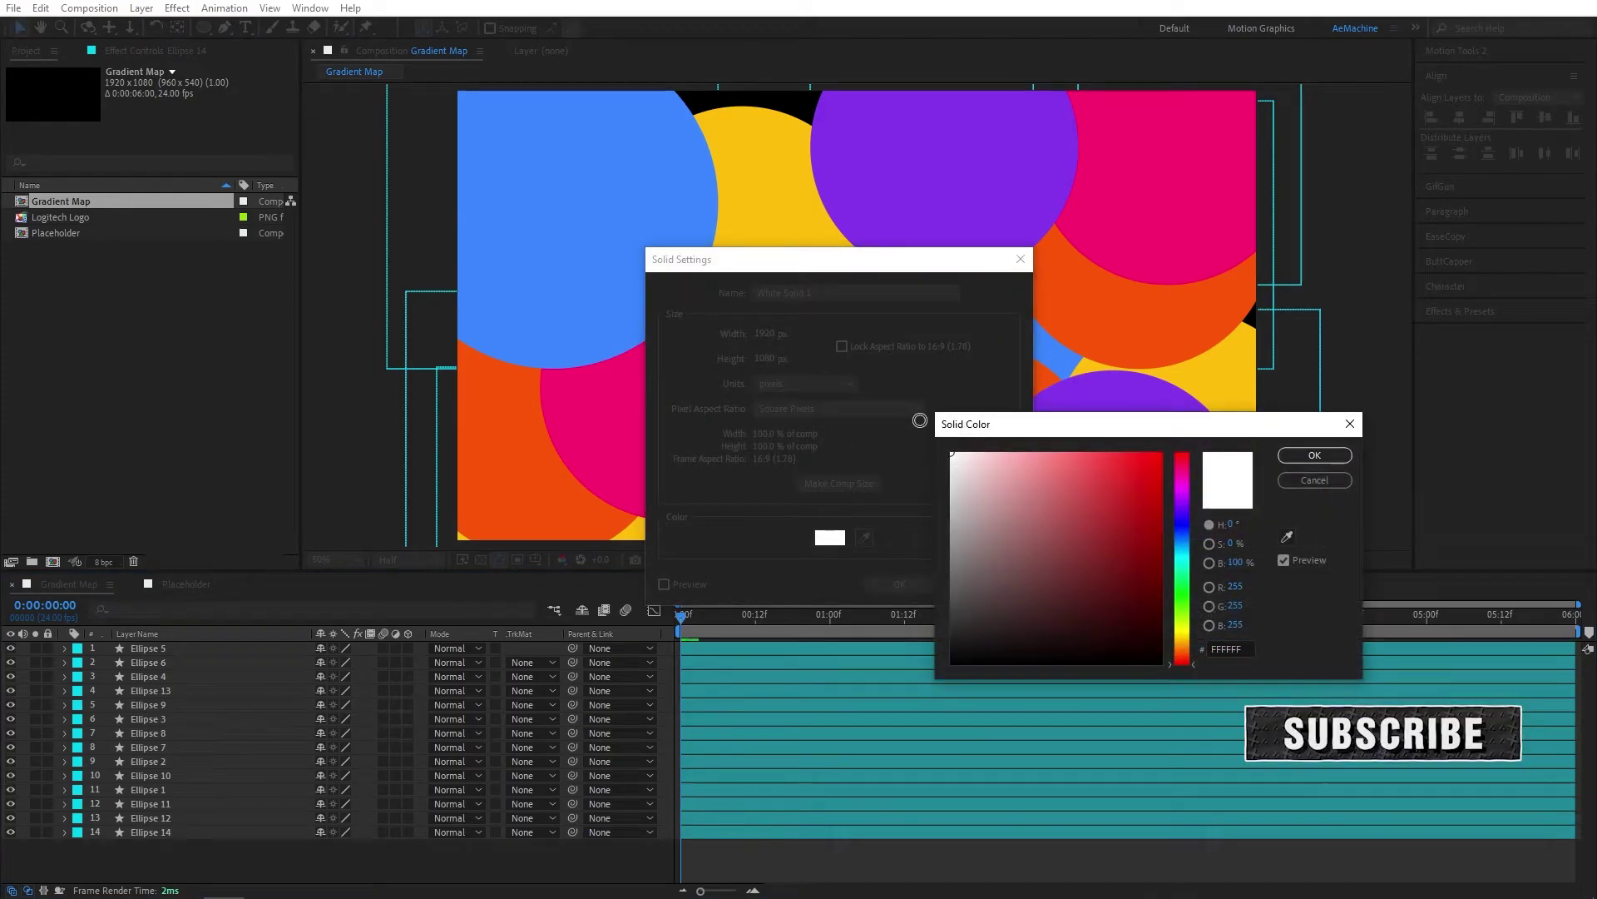
click(1445, 421)
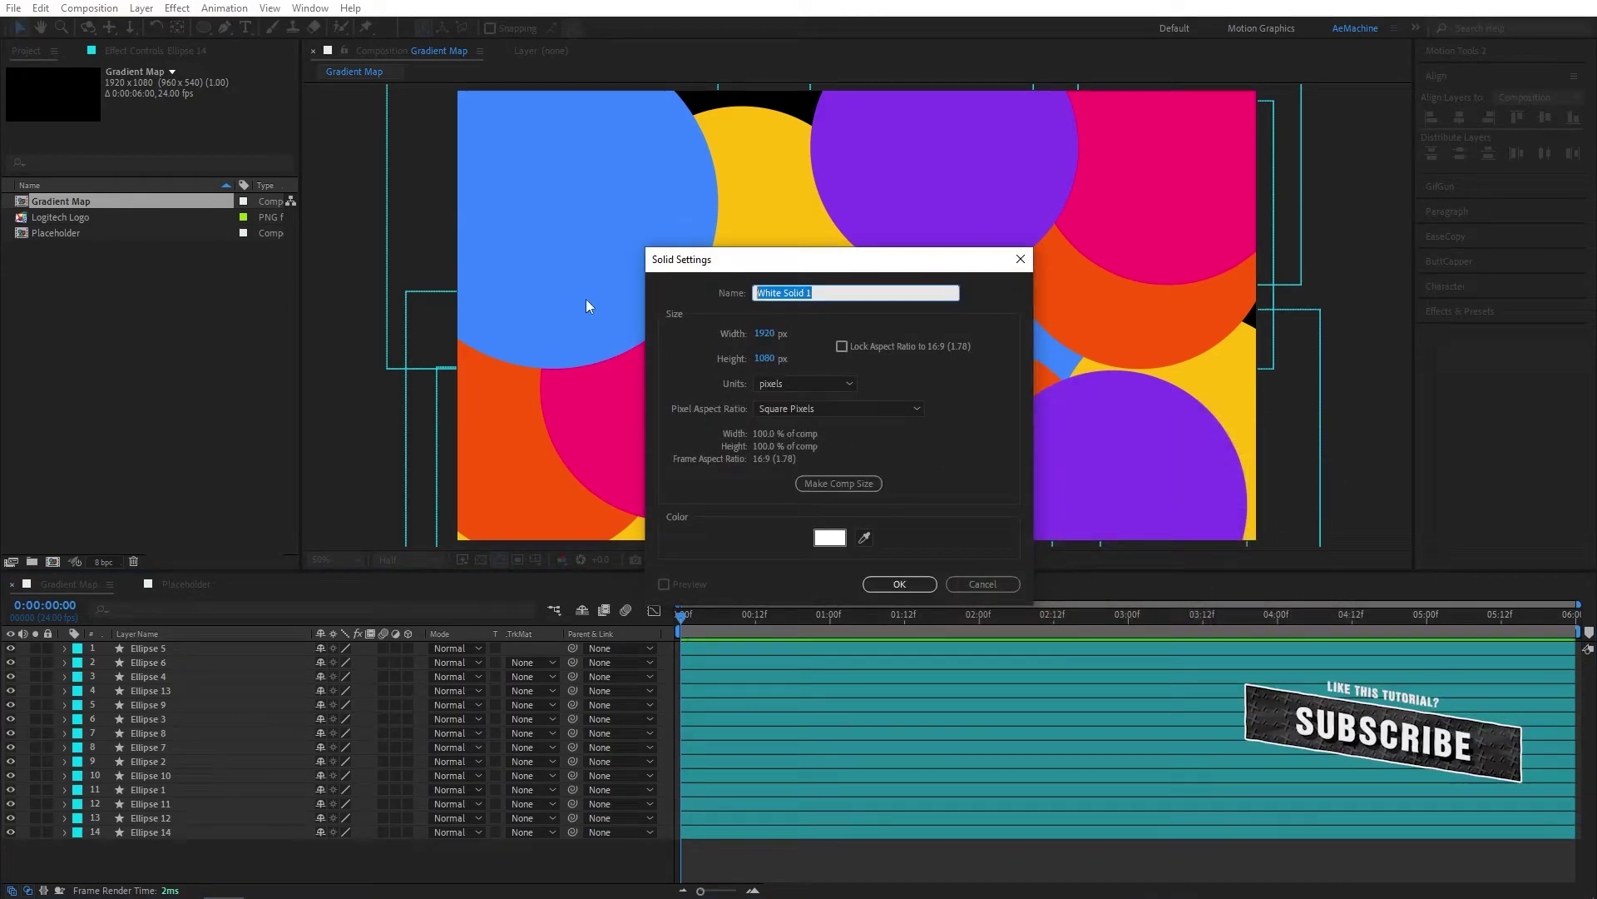
text(B)
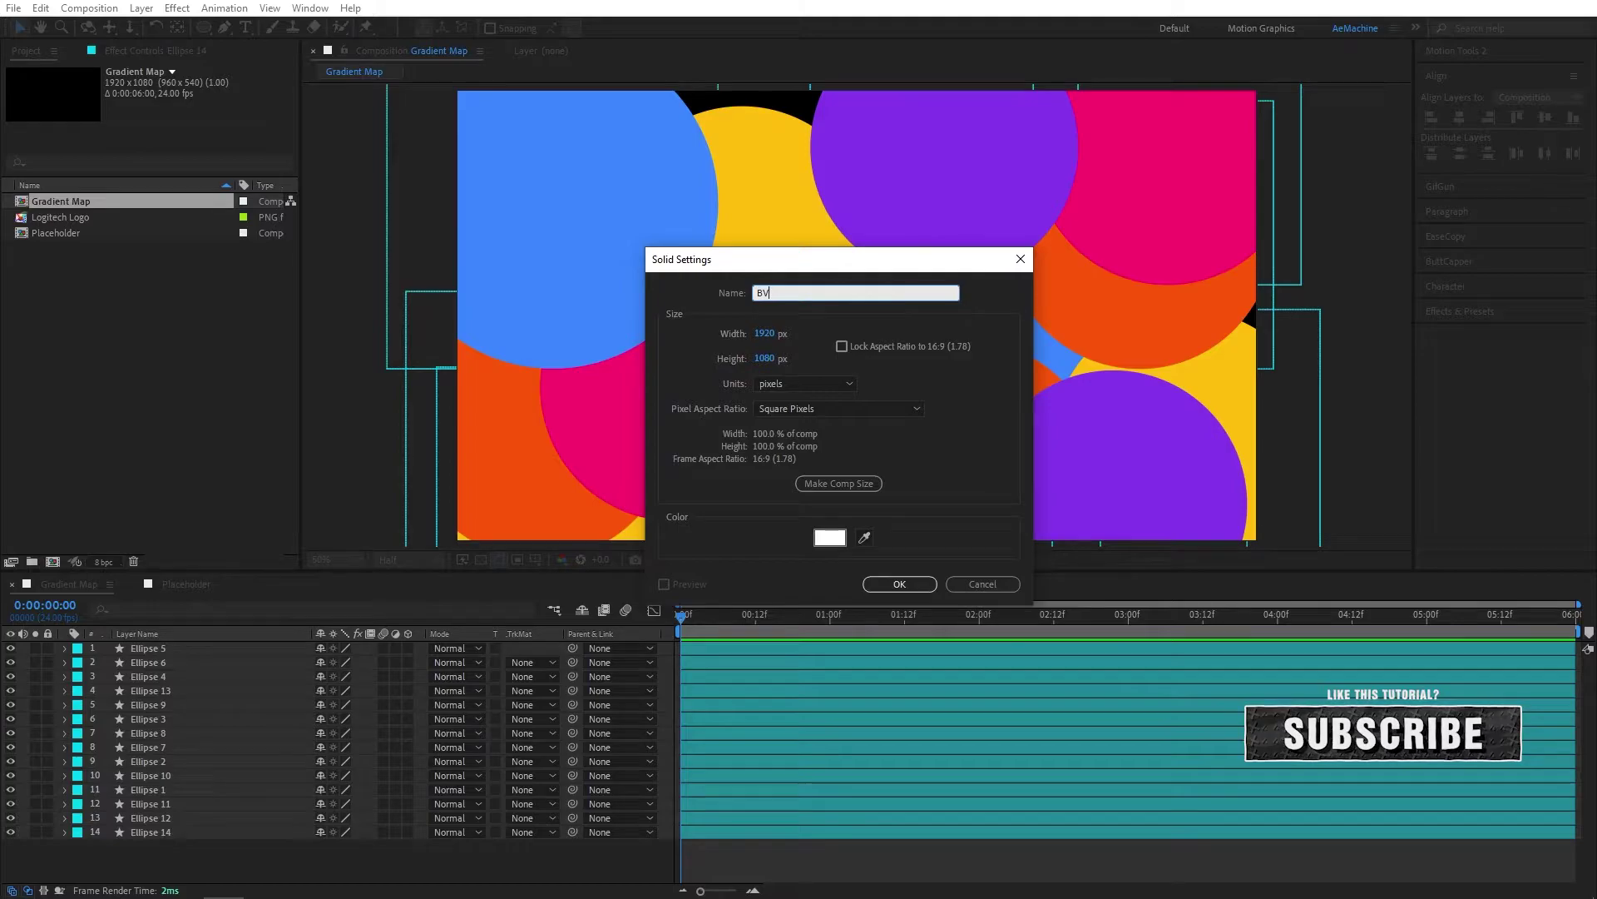
text(G)
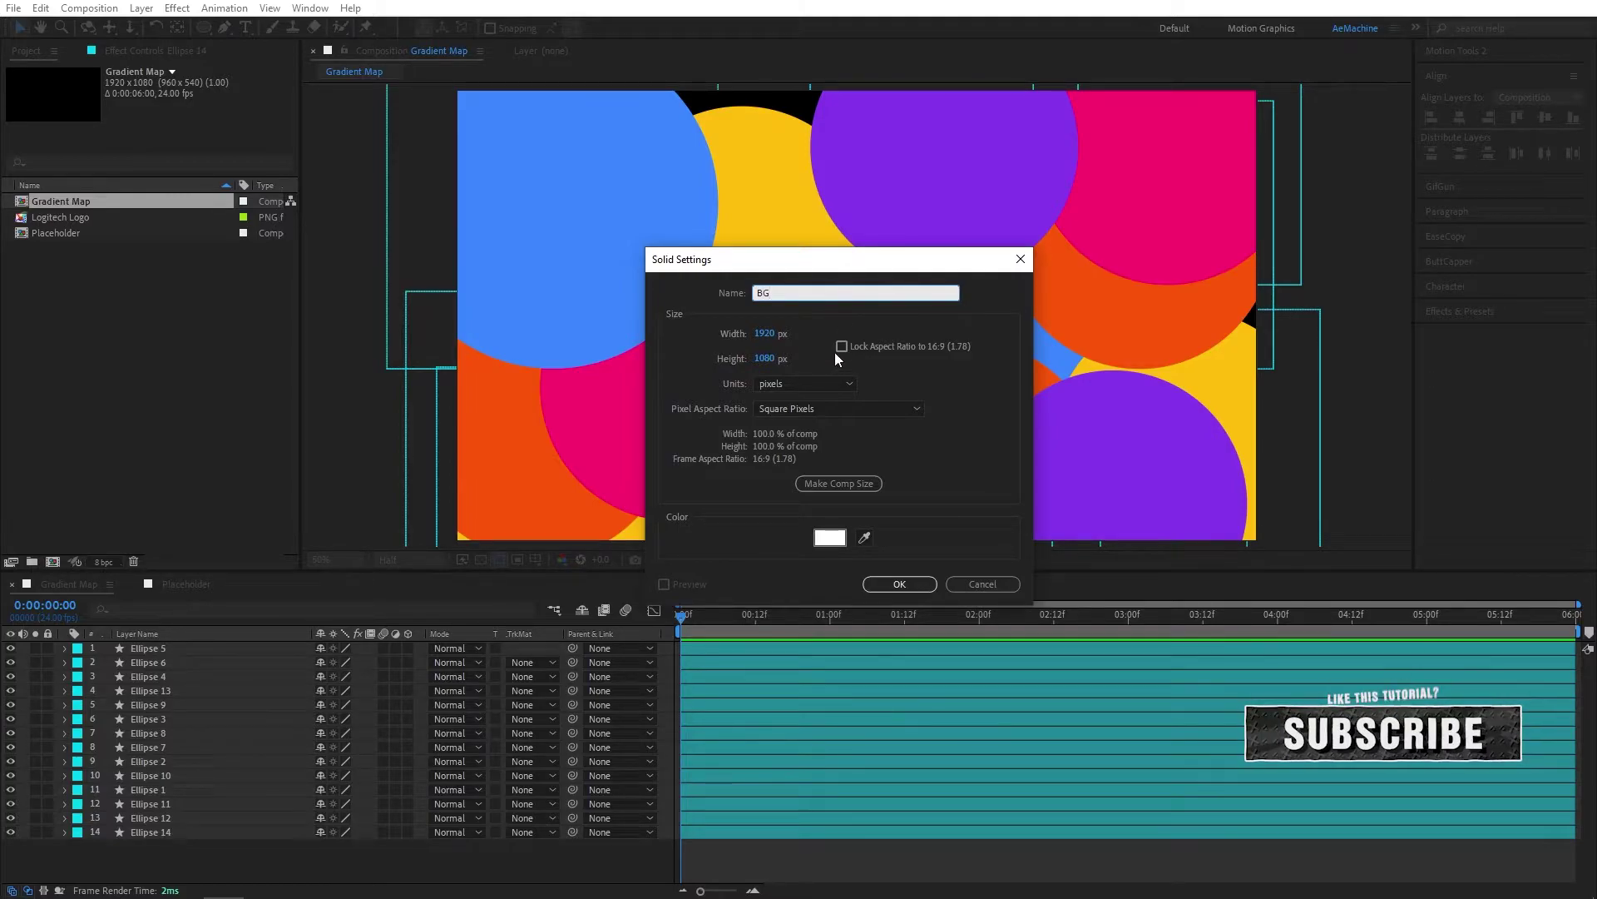
click(926, 585)
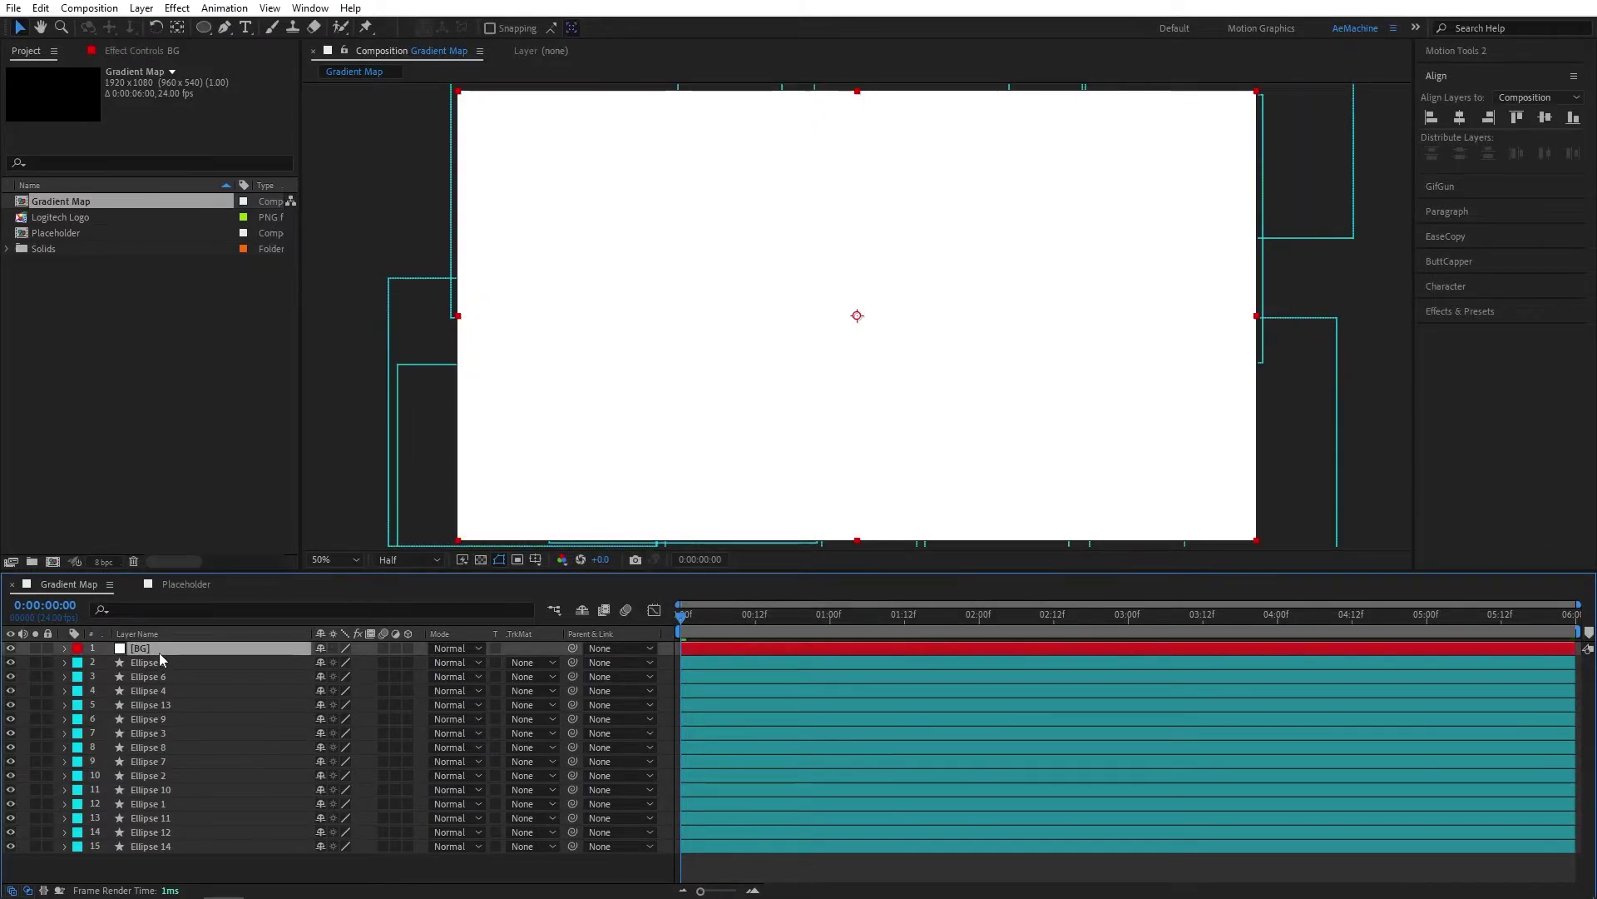
Move the white BG solid to the bottom of the layer stack and preview the circles
drag(161, 647, 247, 853)
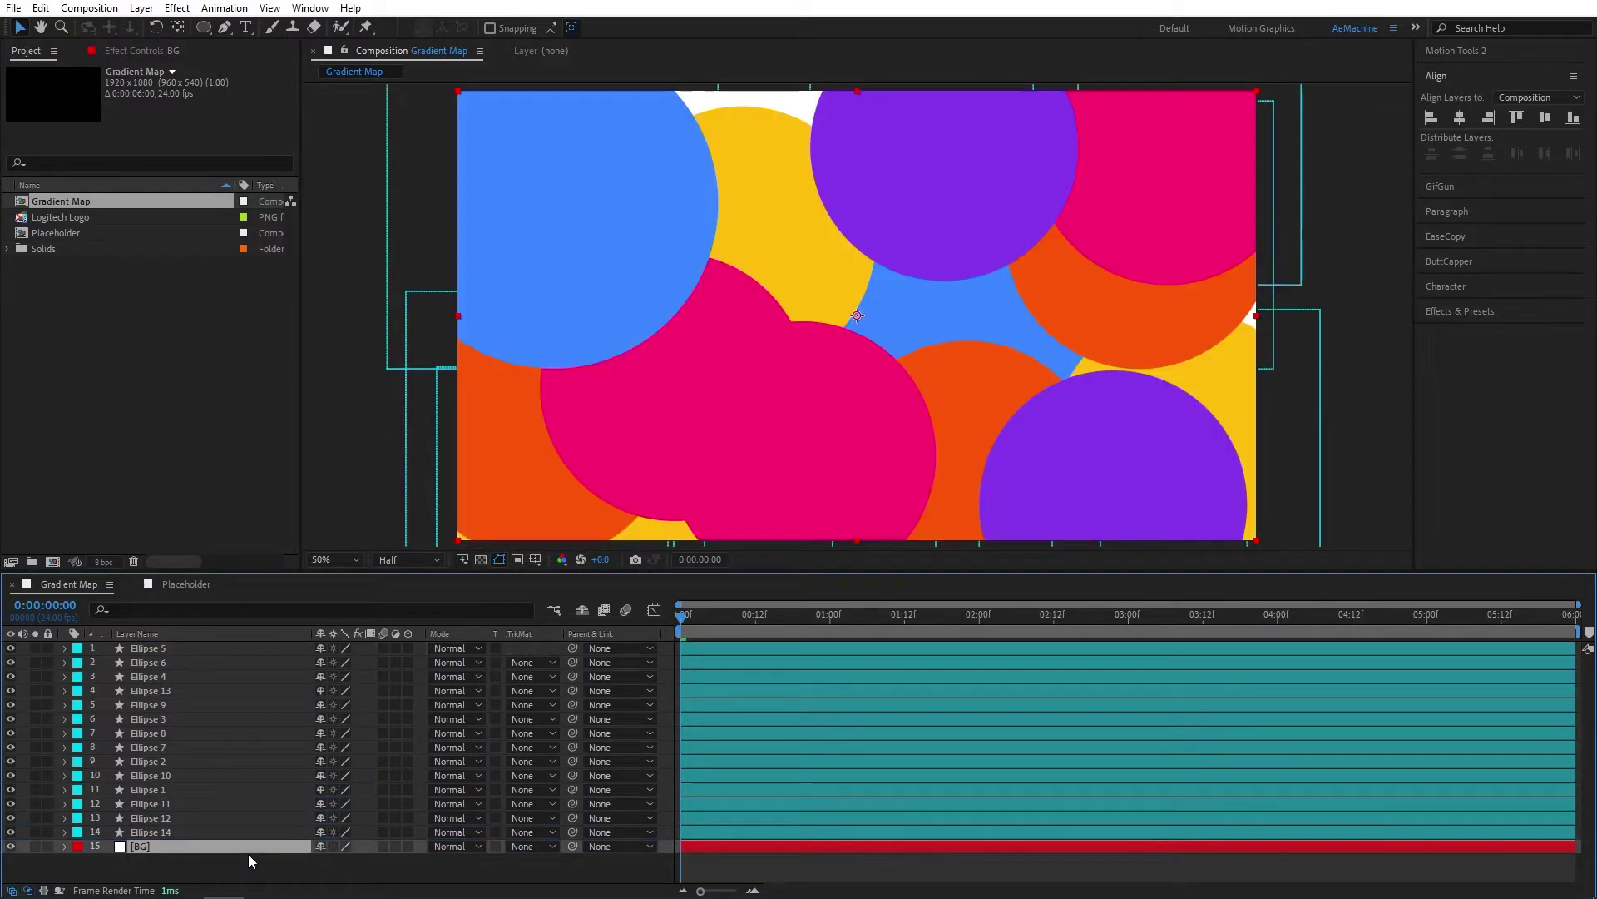
click(298, 860)
key(space)
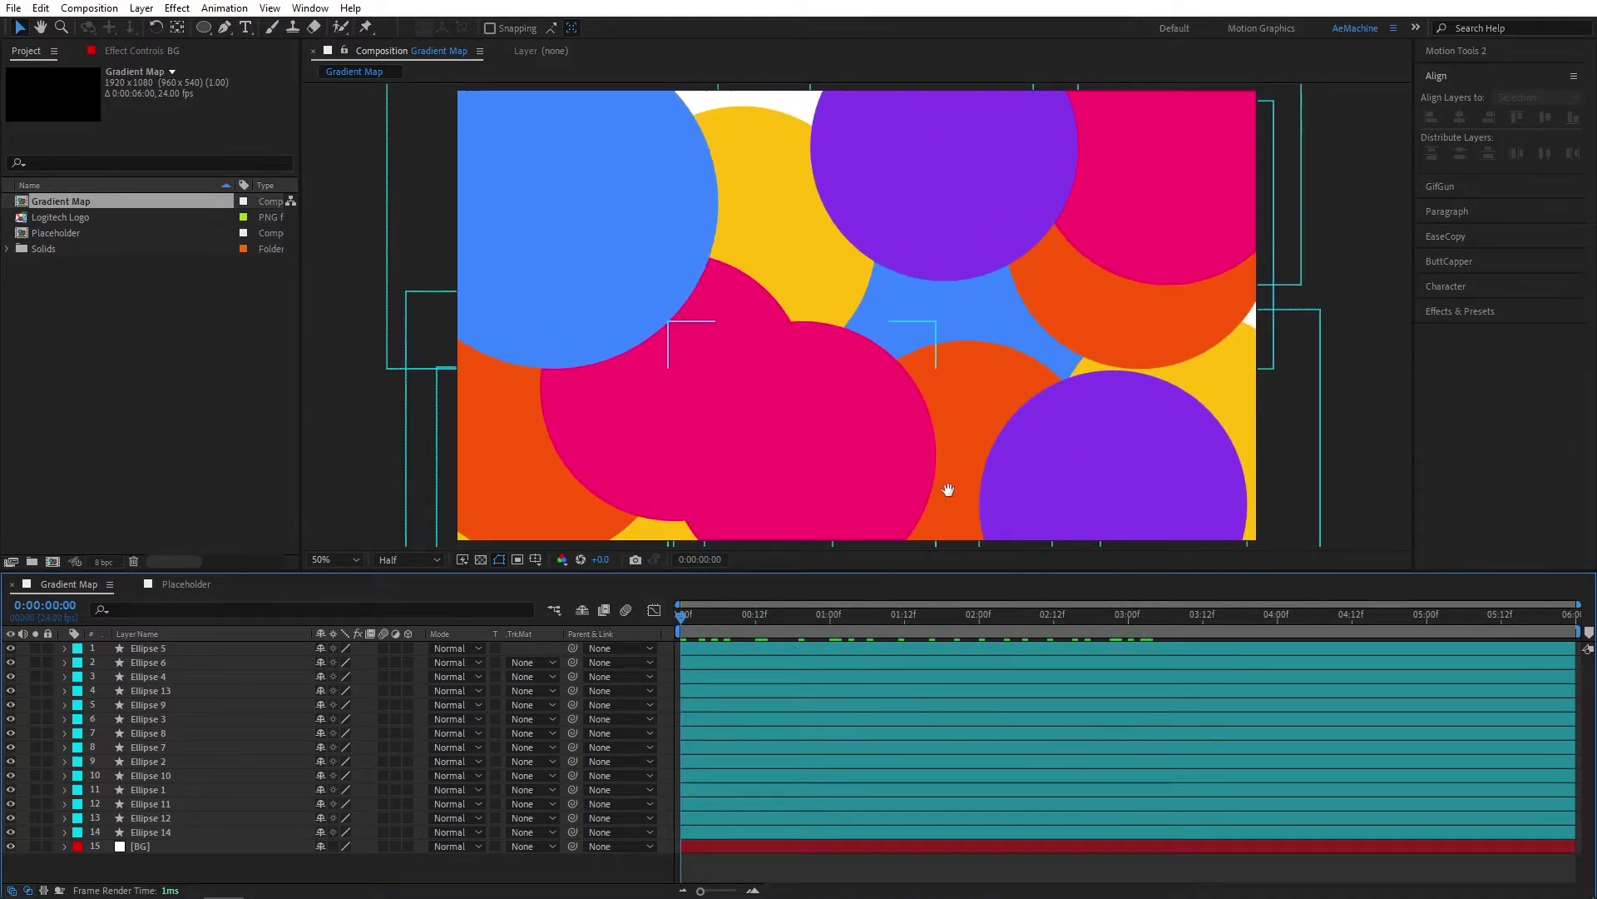
Reposition Ellipse 2, 6, 8 and 12 to cover the frame, scrubbing to check their motion
click(1135, 267)
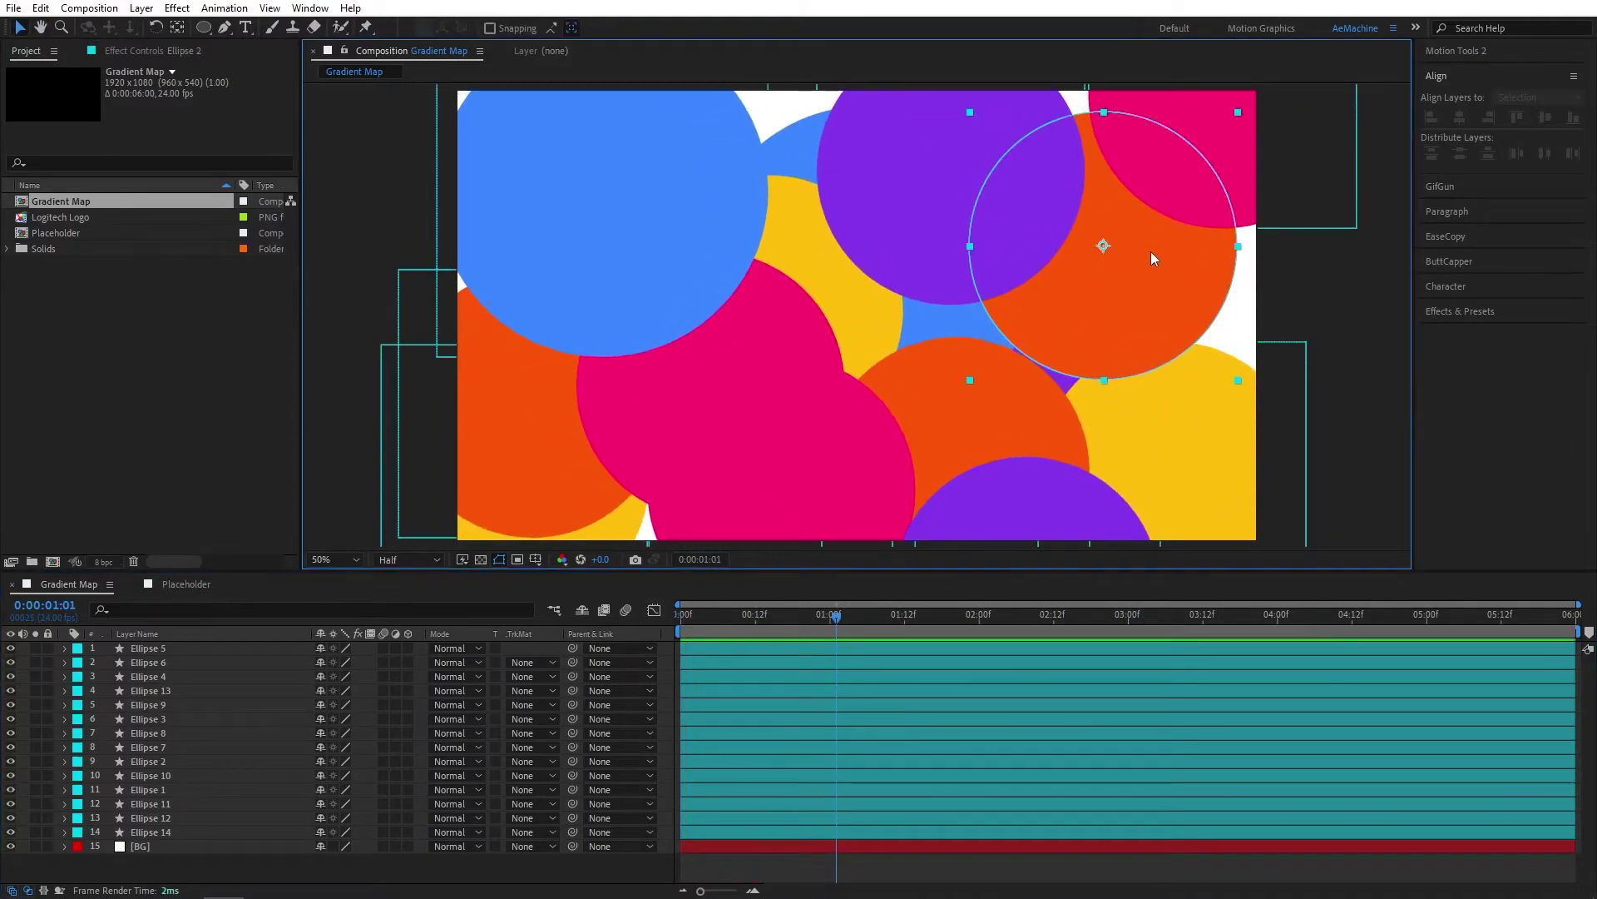
drag(1135, 260, 1242, 290)
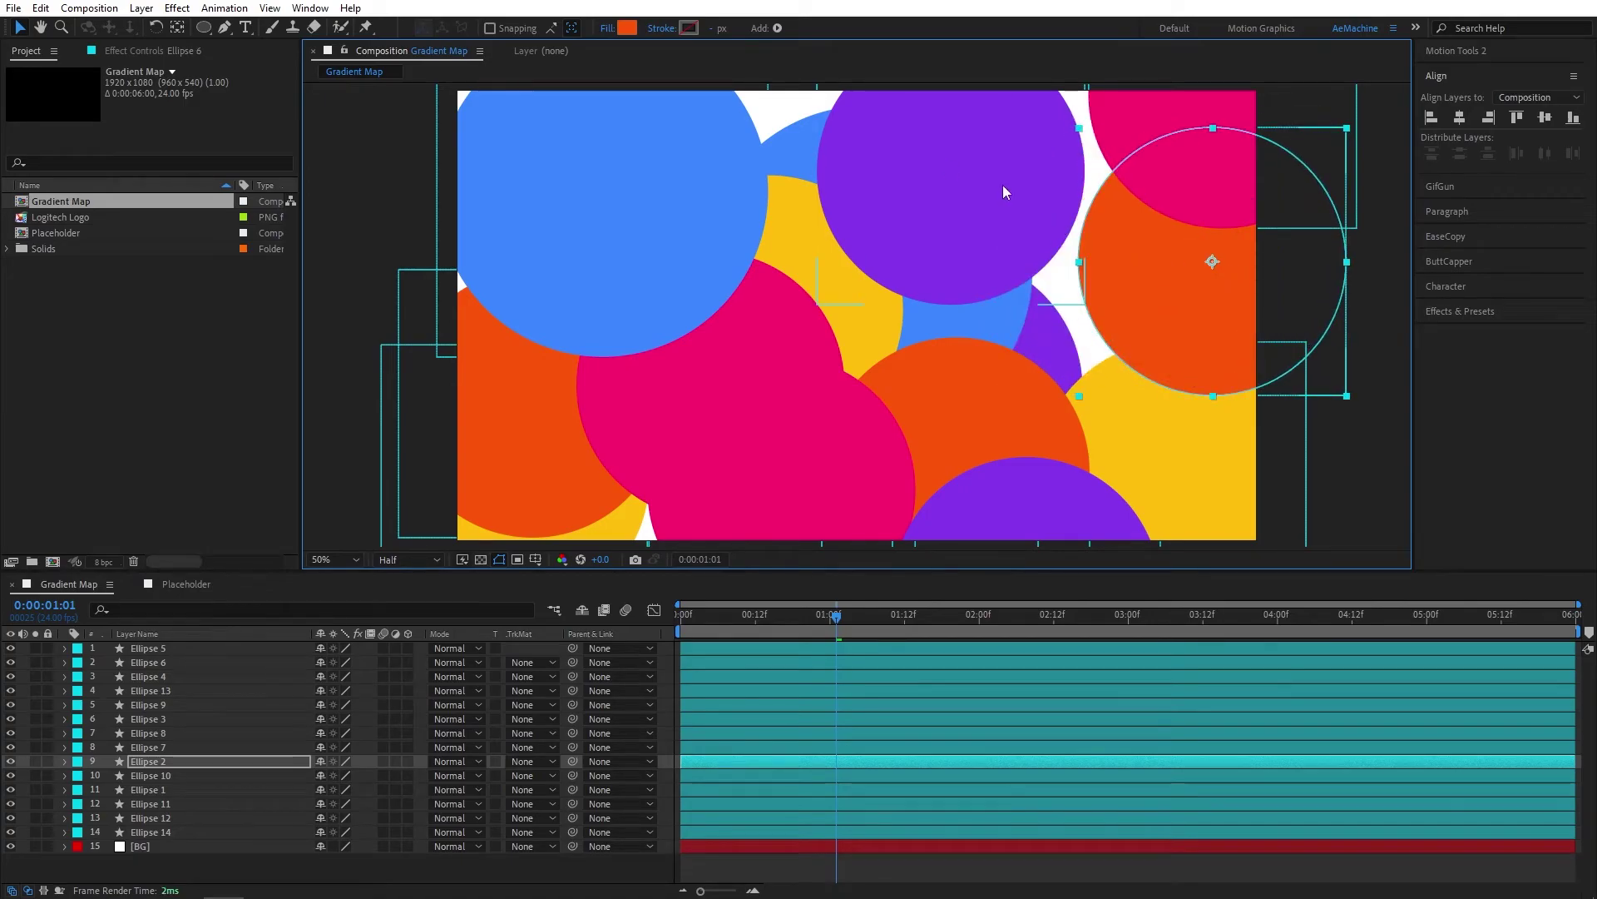
drag(955, 169, 1032, 169)
click(1023, 376)
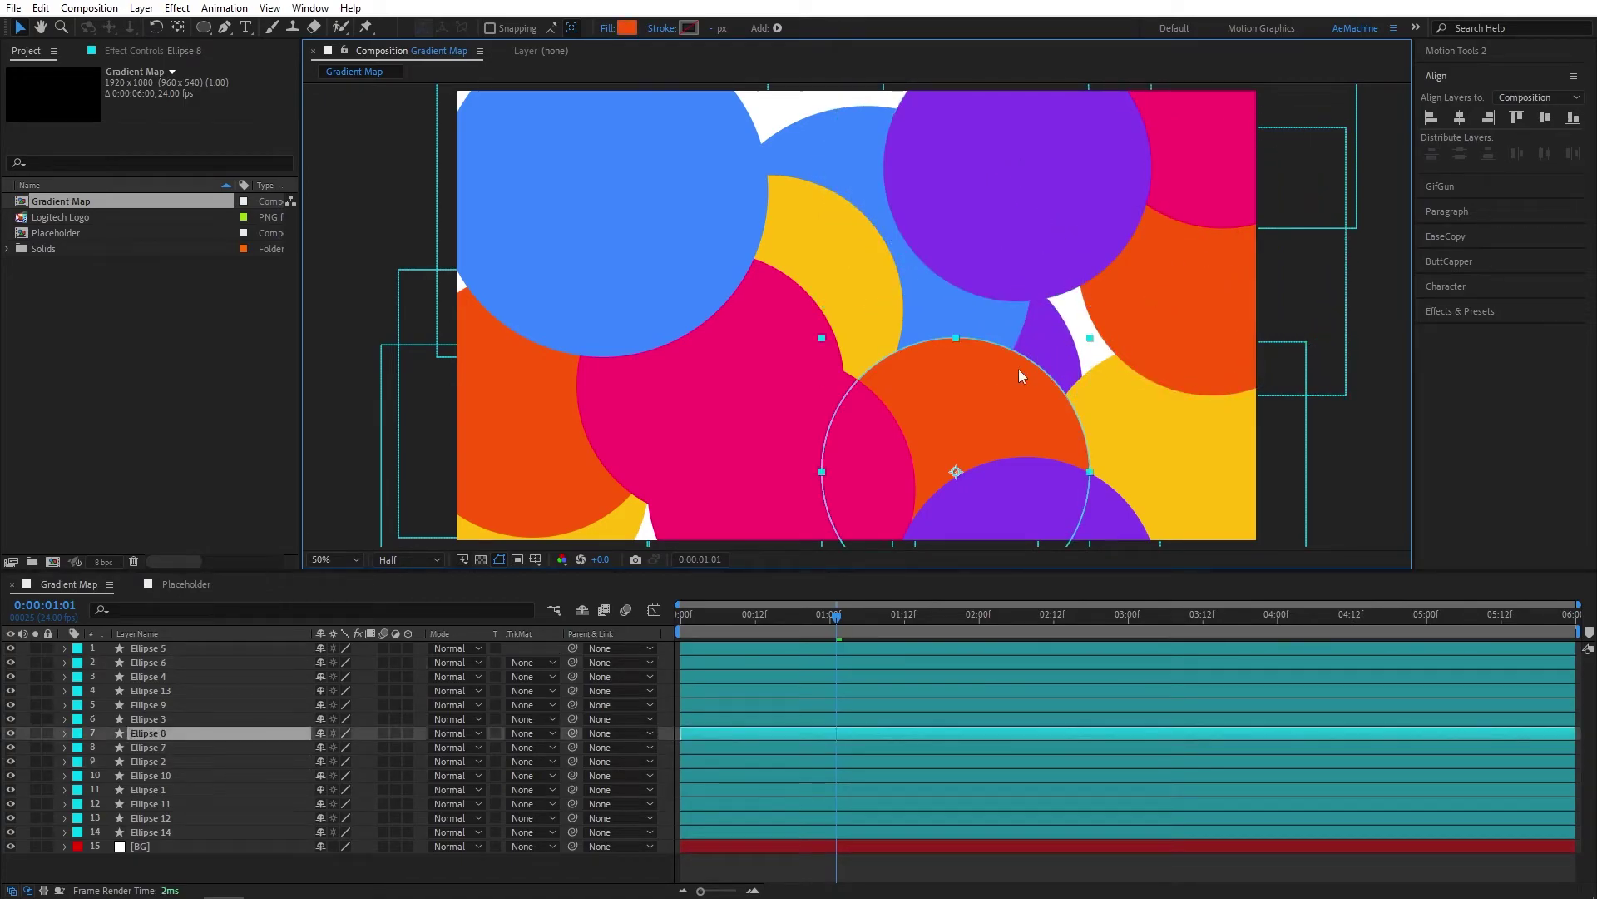
drag(956, 469, 1056, 399)
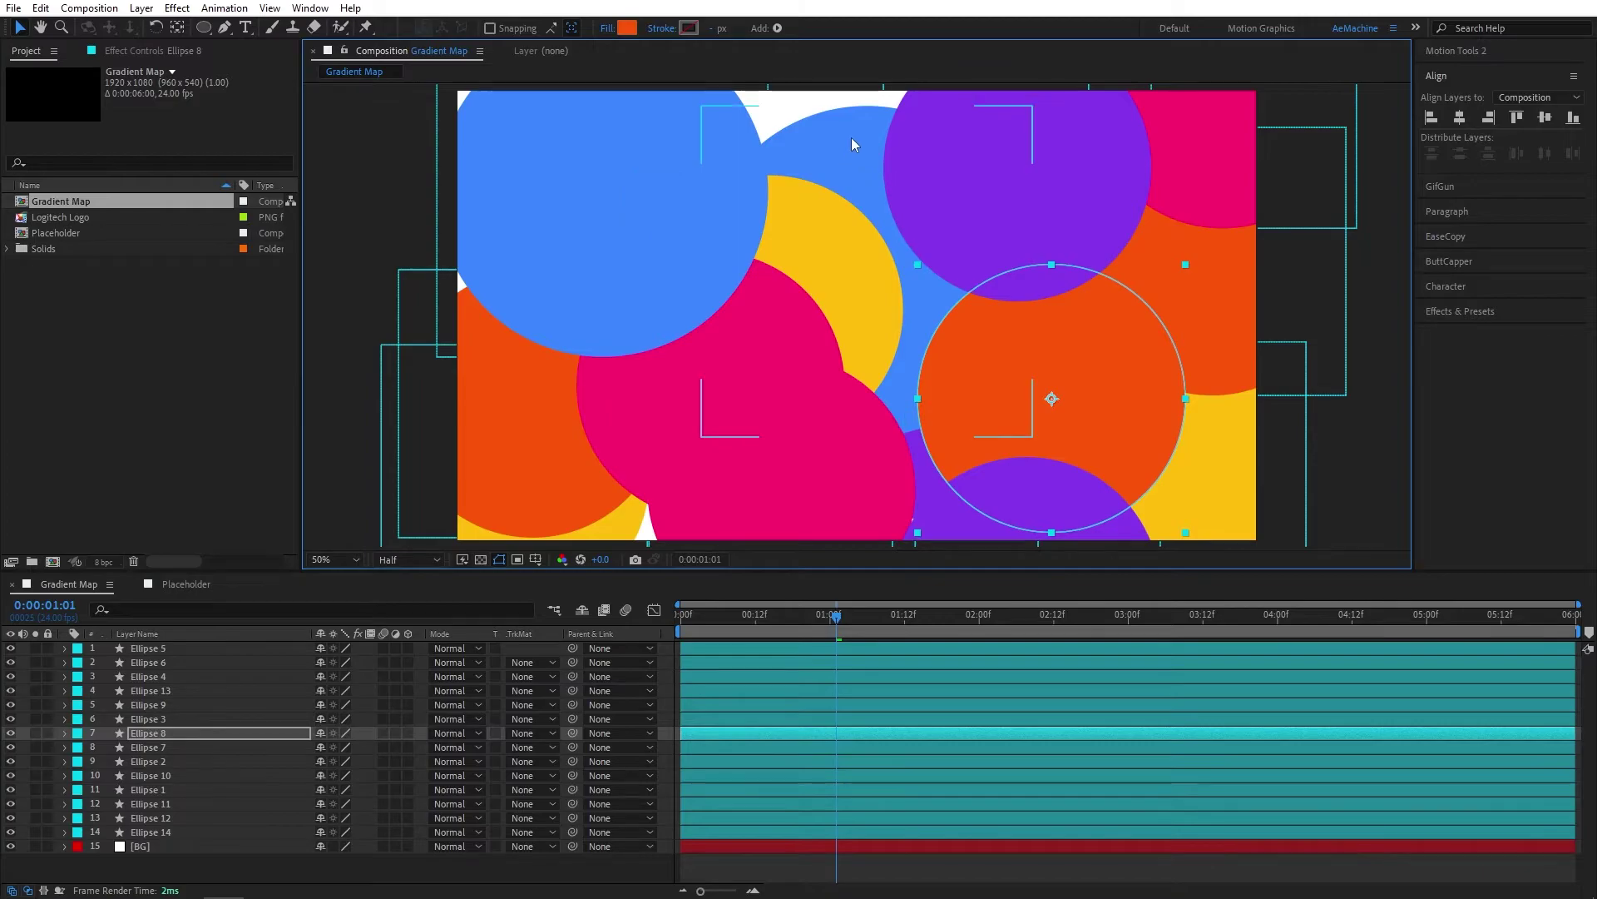
click(850, 173)
drag(848, 179, 829, 143)
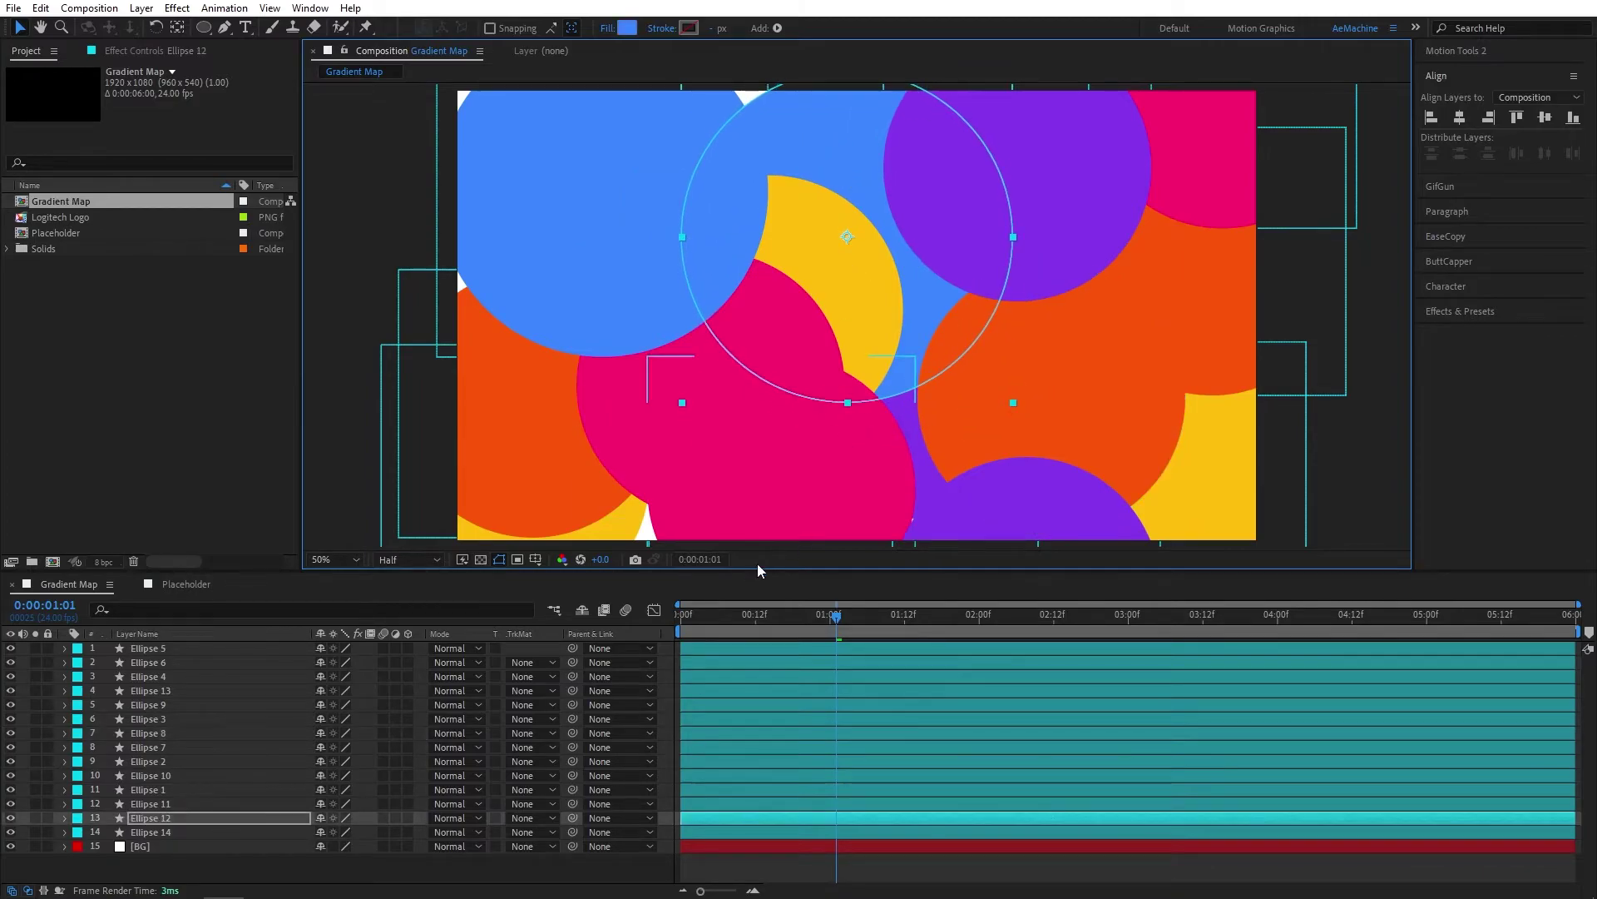
drag(796, 613, 1022, 622)
drag(918, 637, 695, 650)
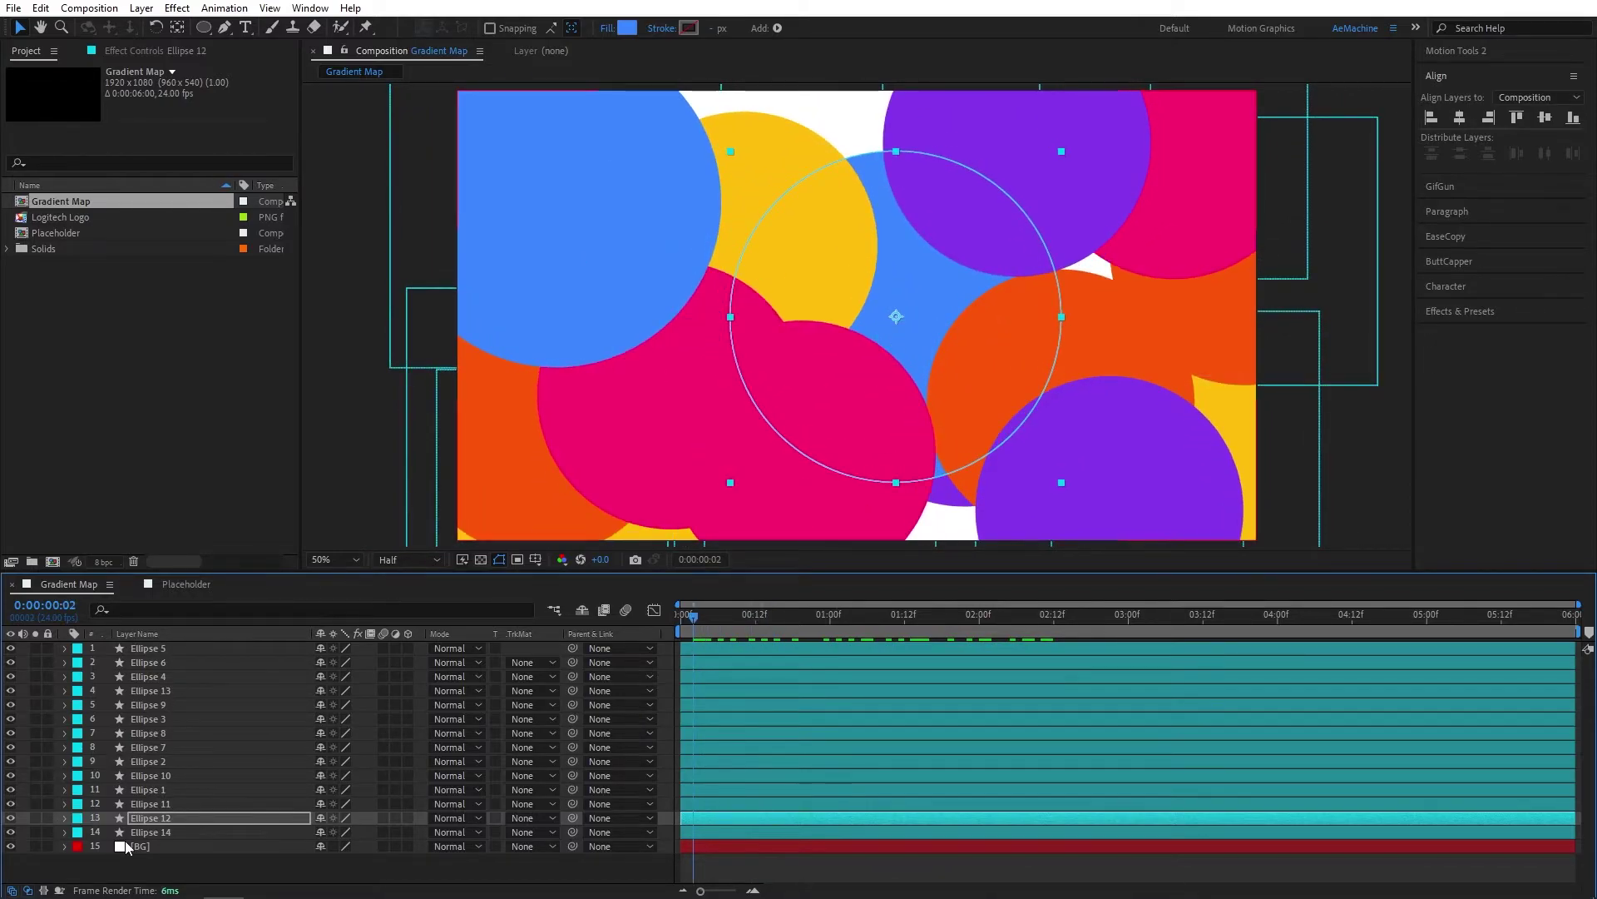
Add an adjustment layer at the top of the stack named Blur
right_click(89, 867)
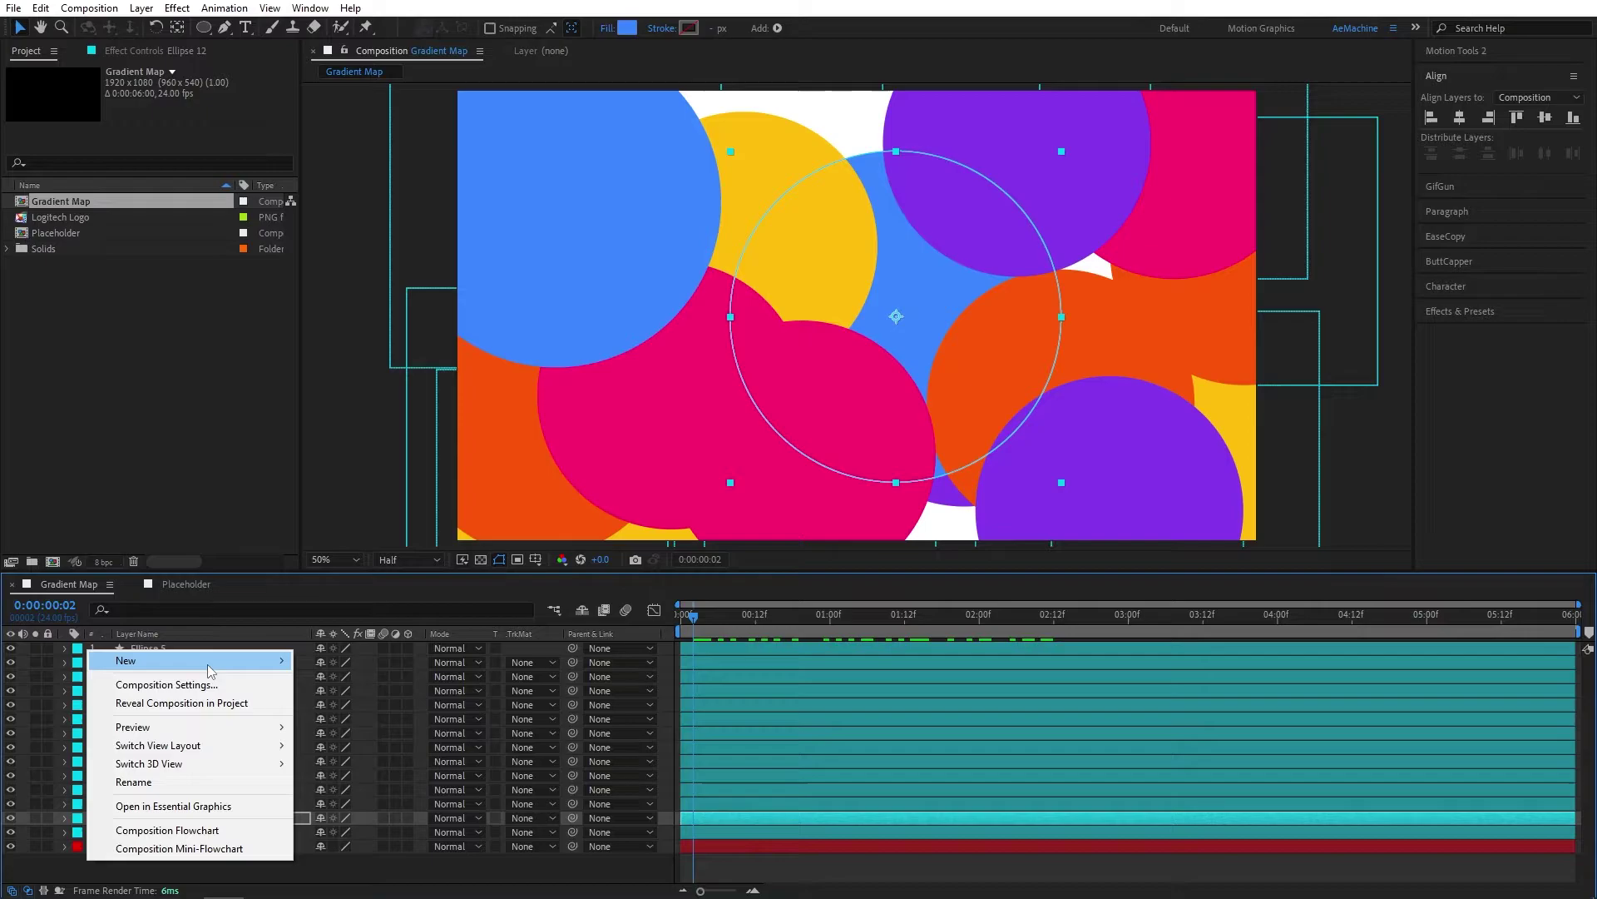
mouse_move(125, 656)
click(358, 791)
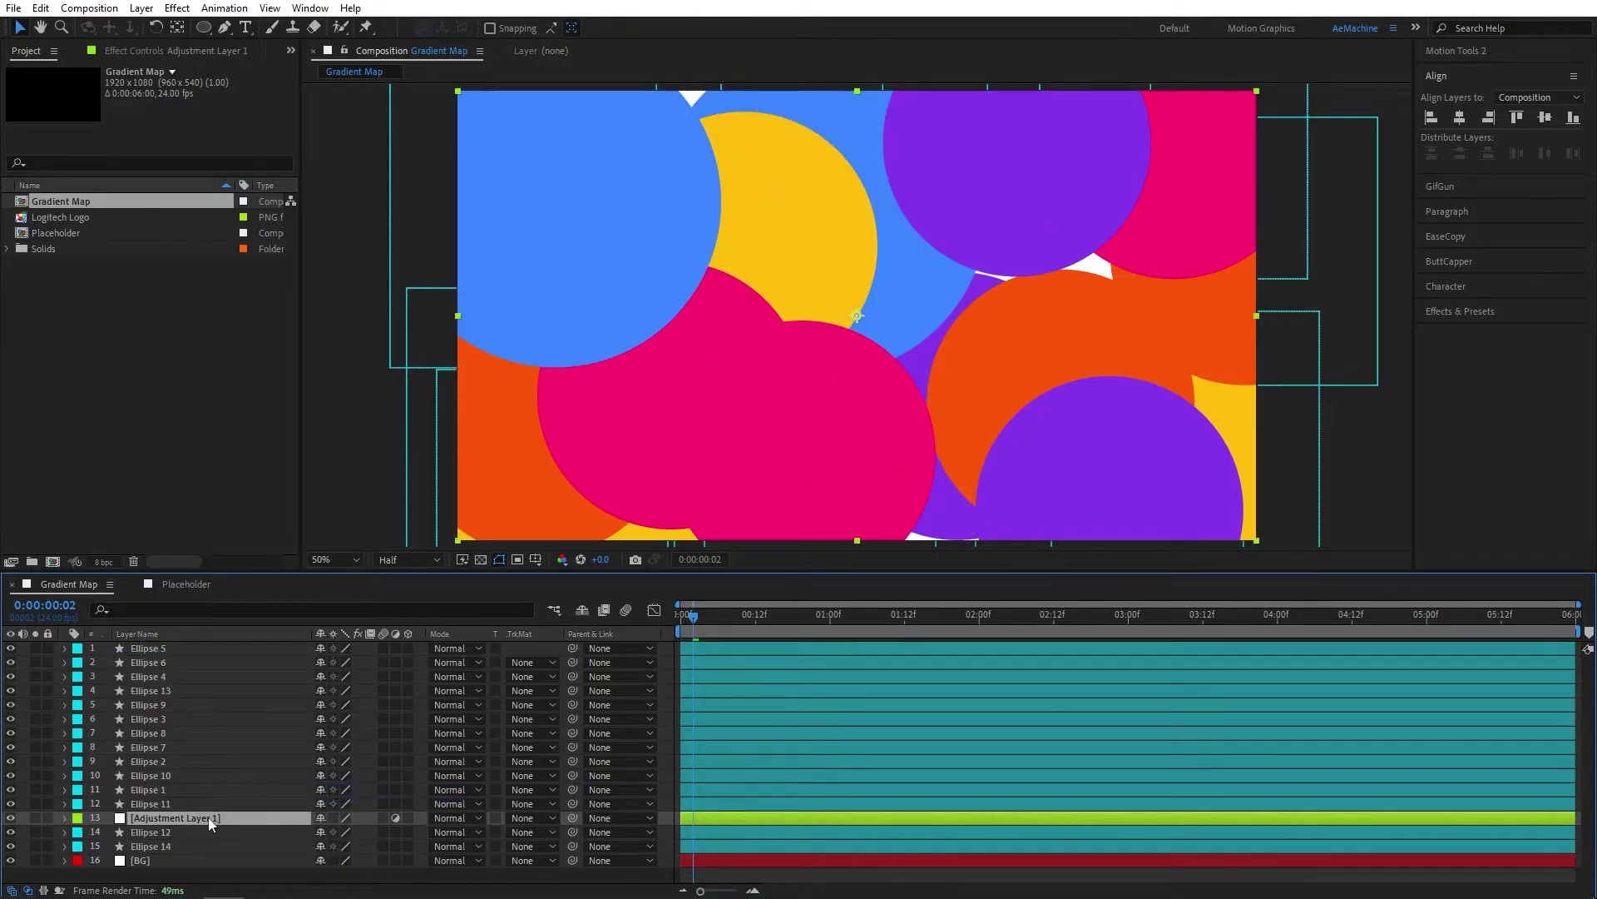
drag(208, 817, 238, 648)
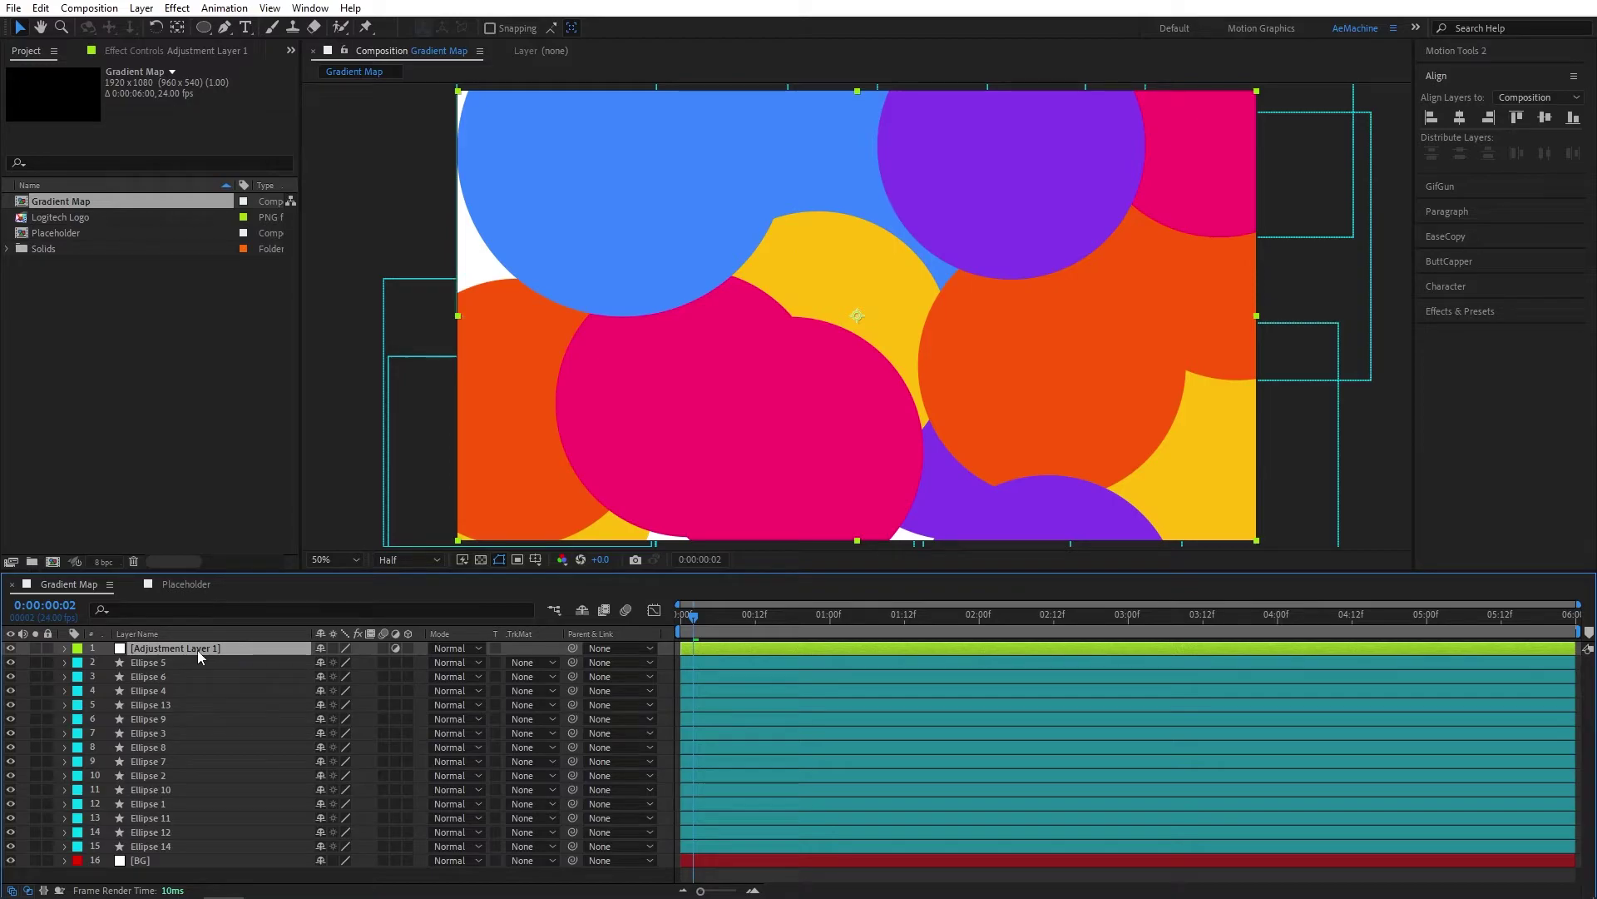
key(Return)
text(Blur)
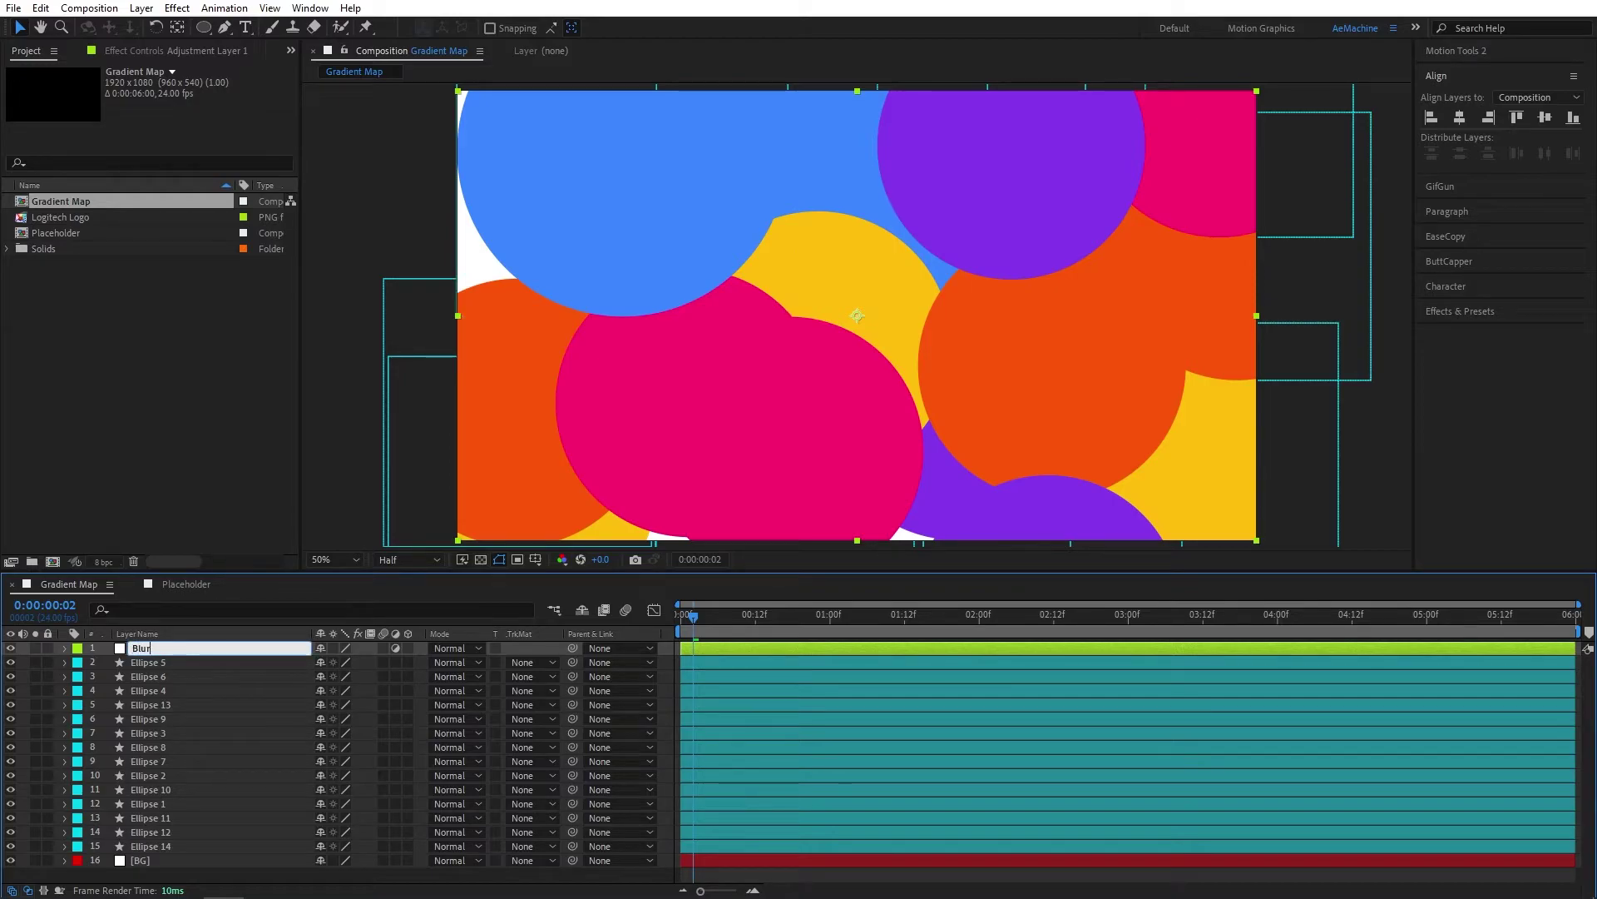
key(Return)
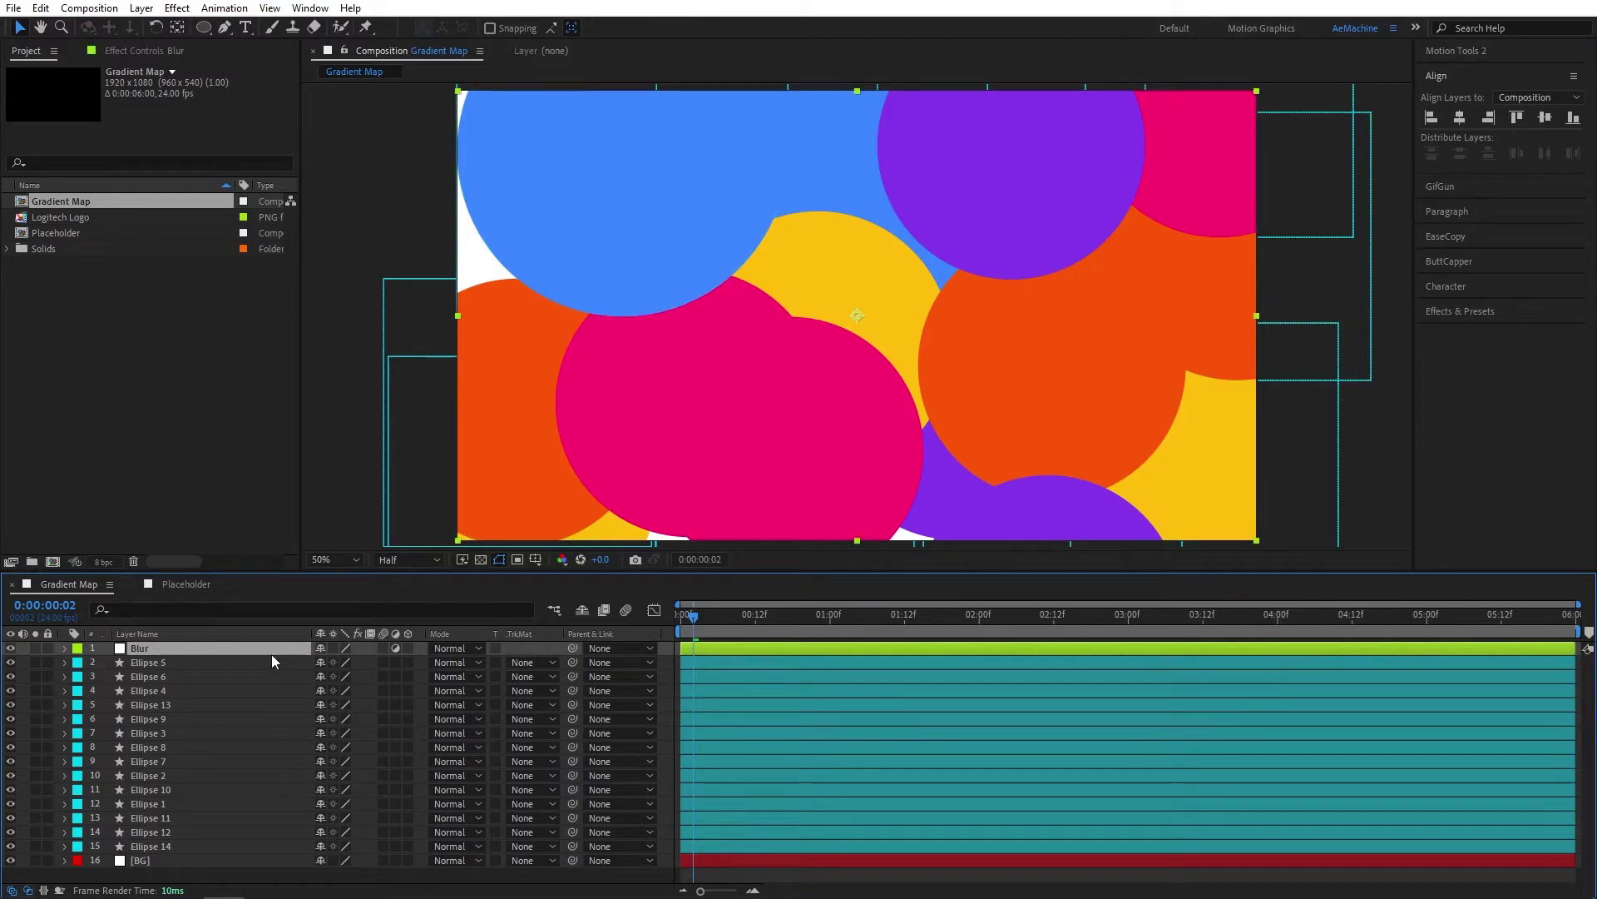
Apply Gaussian Blur to the Blur layer at 400 with Repeat Edge Pixels, then preview
click(310, 8)
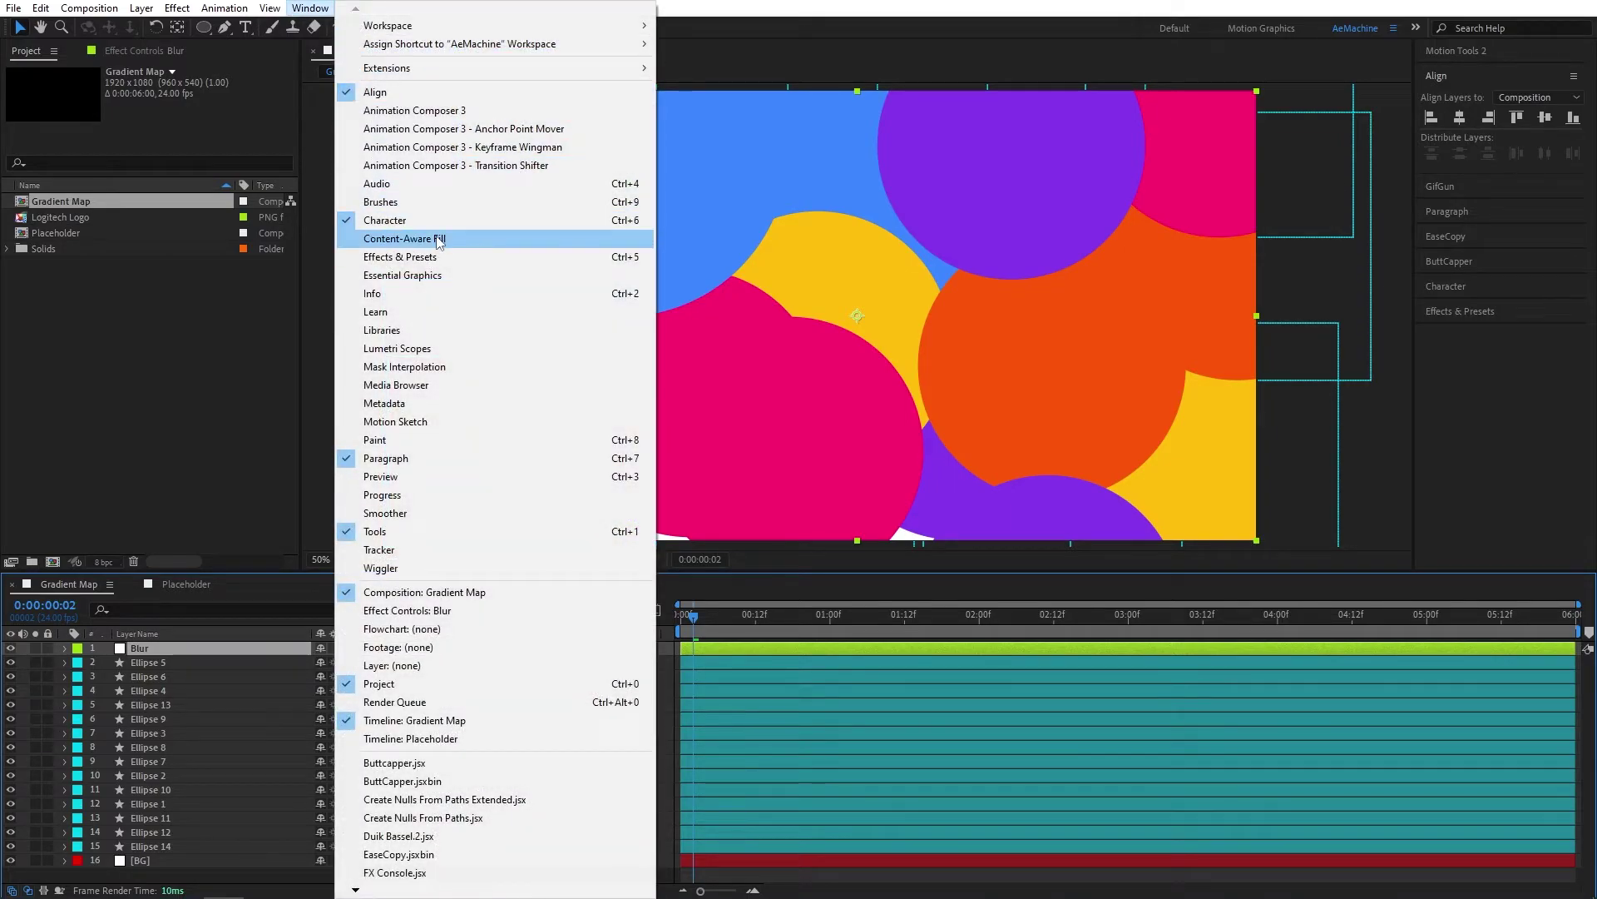
click(402, 257)
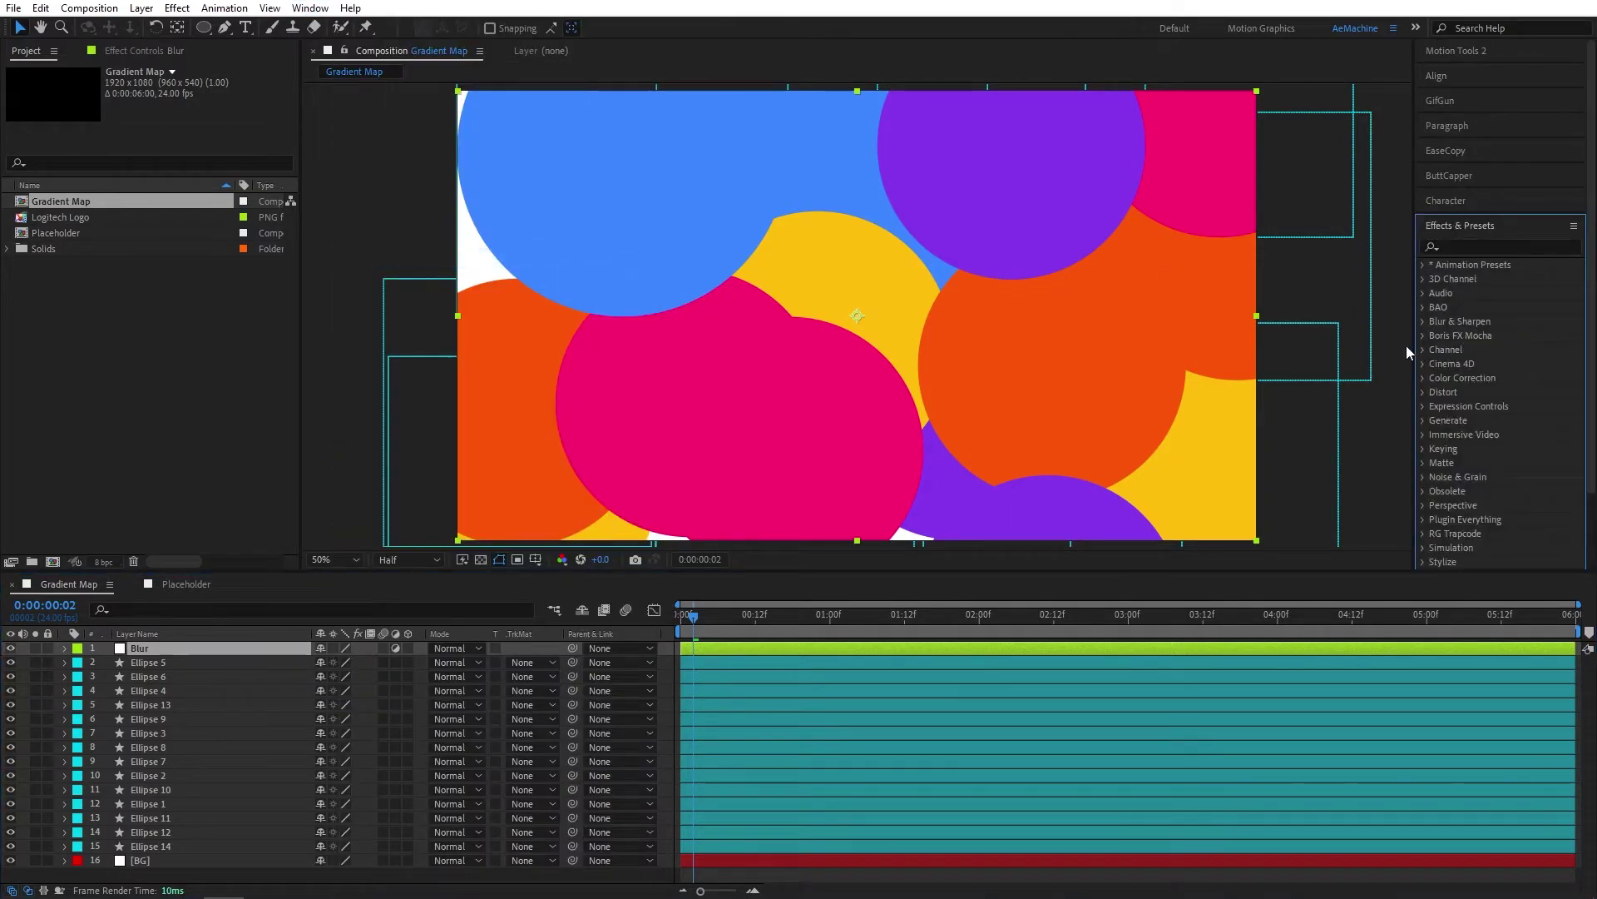
click(1470, 245)
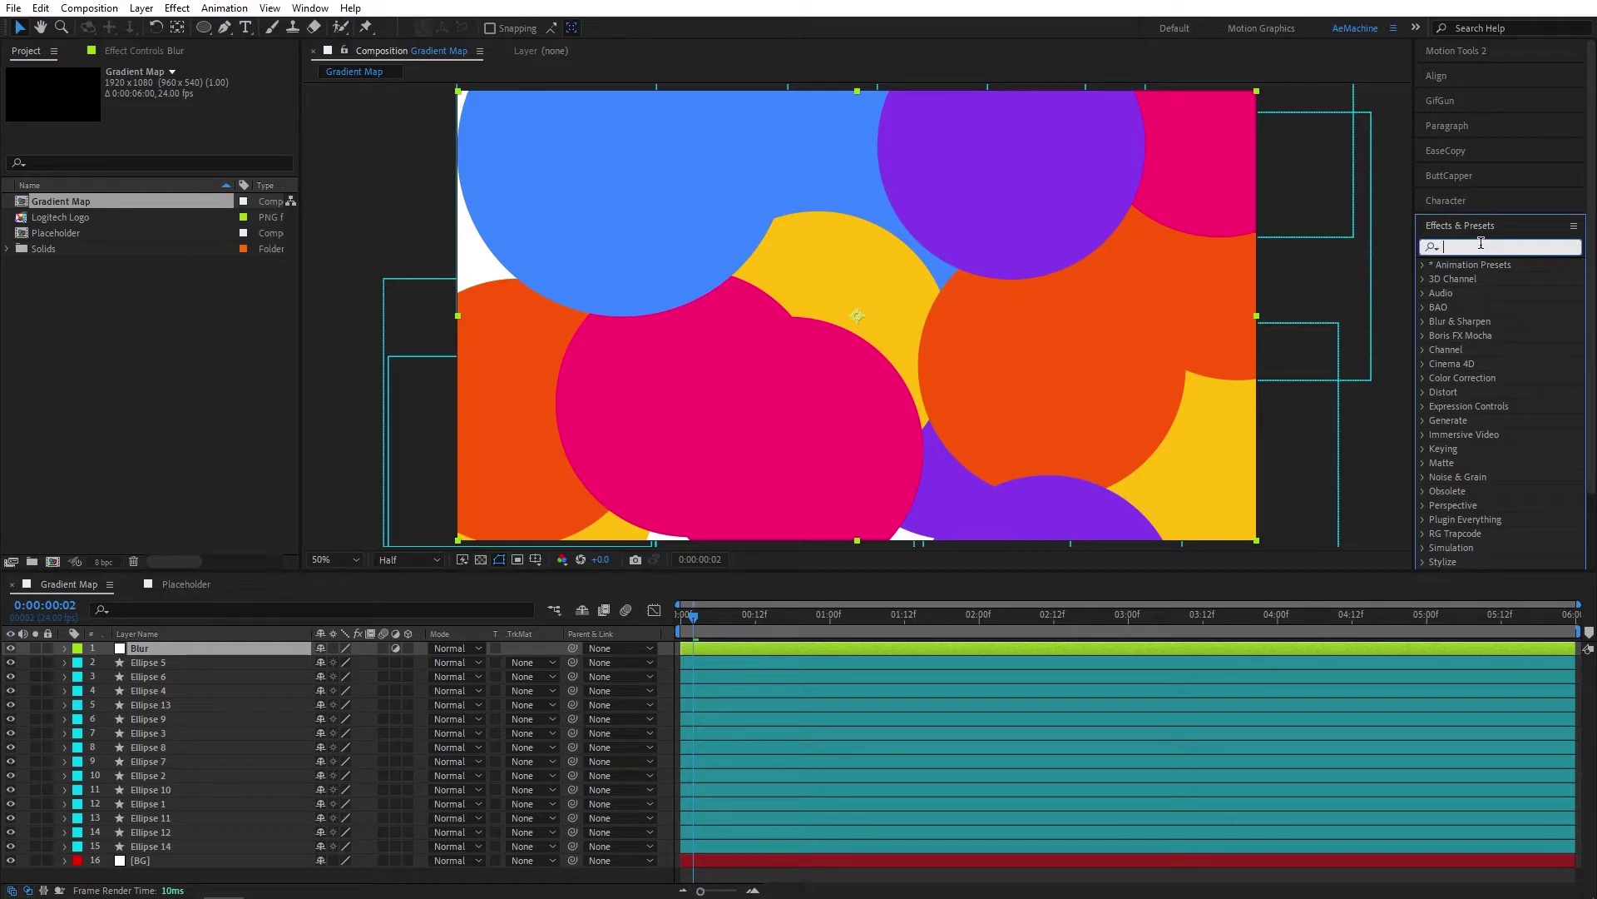
text(Gau)
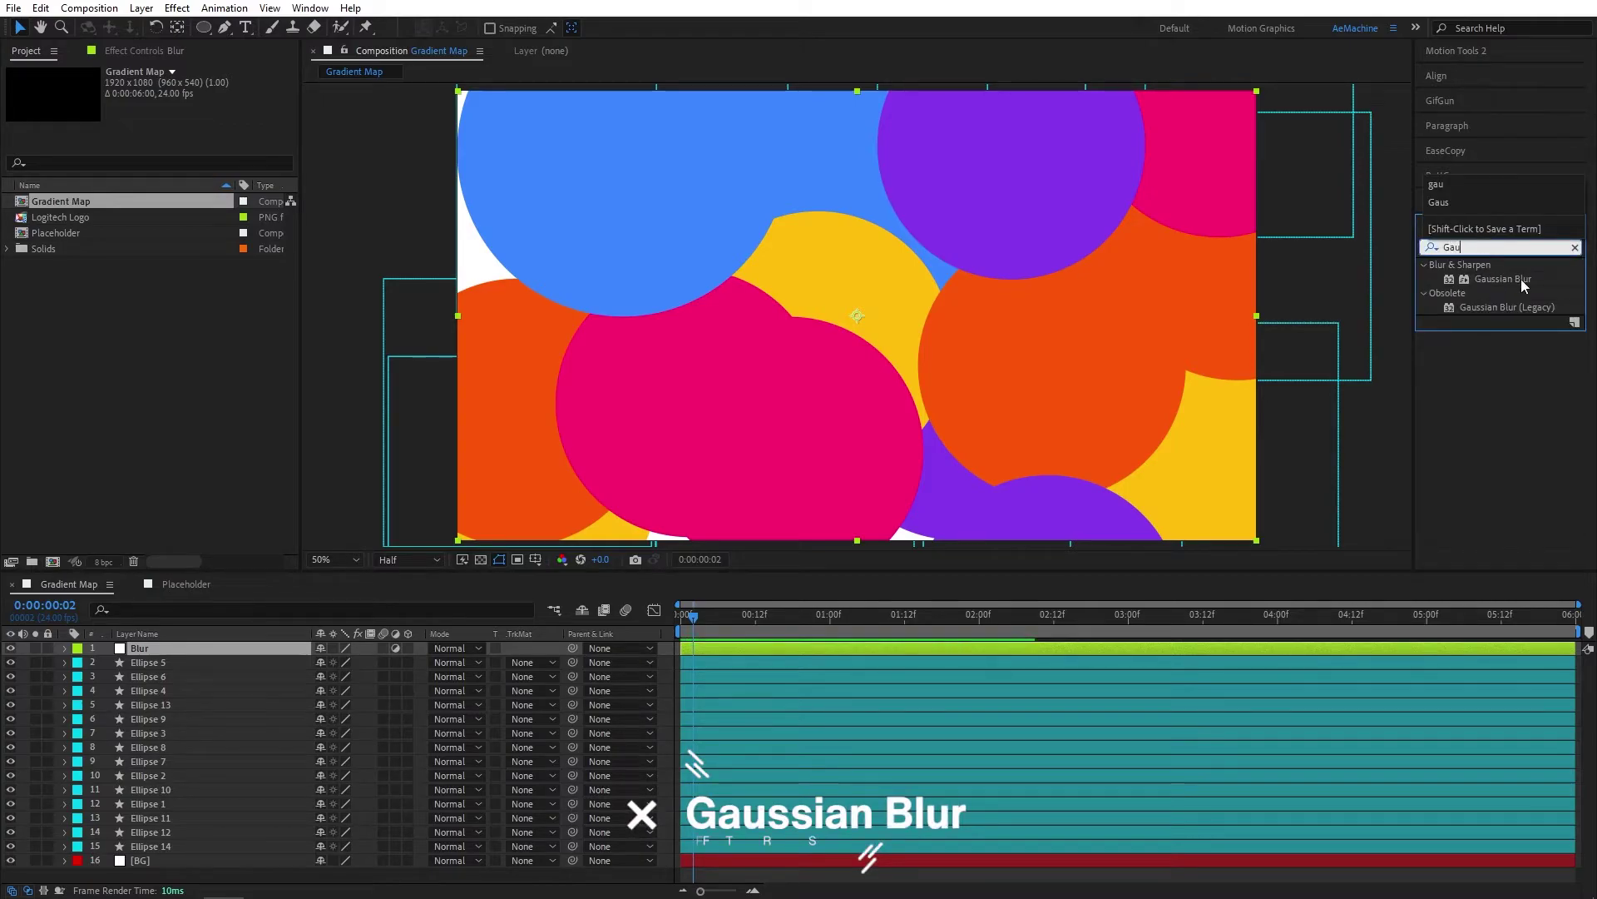
double_click(1523, 283)
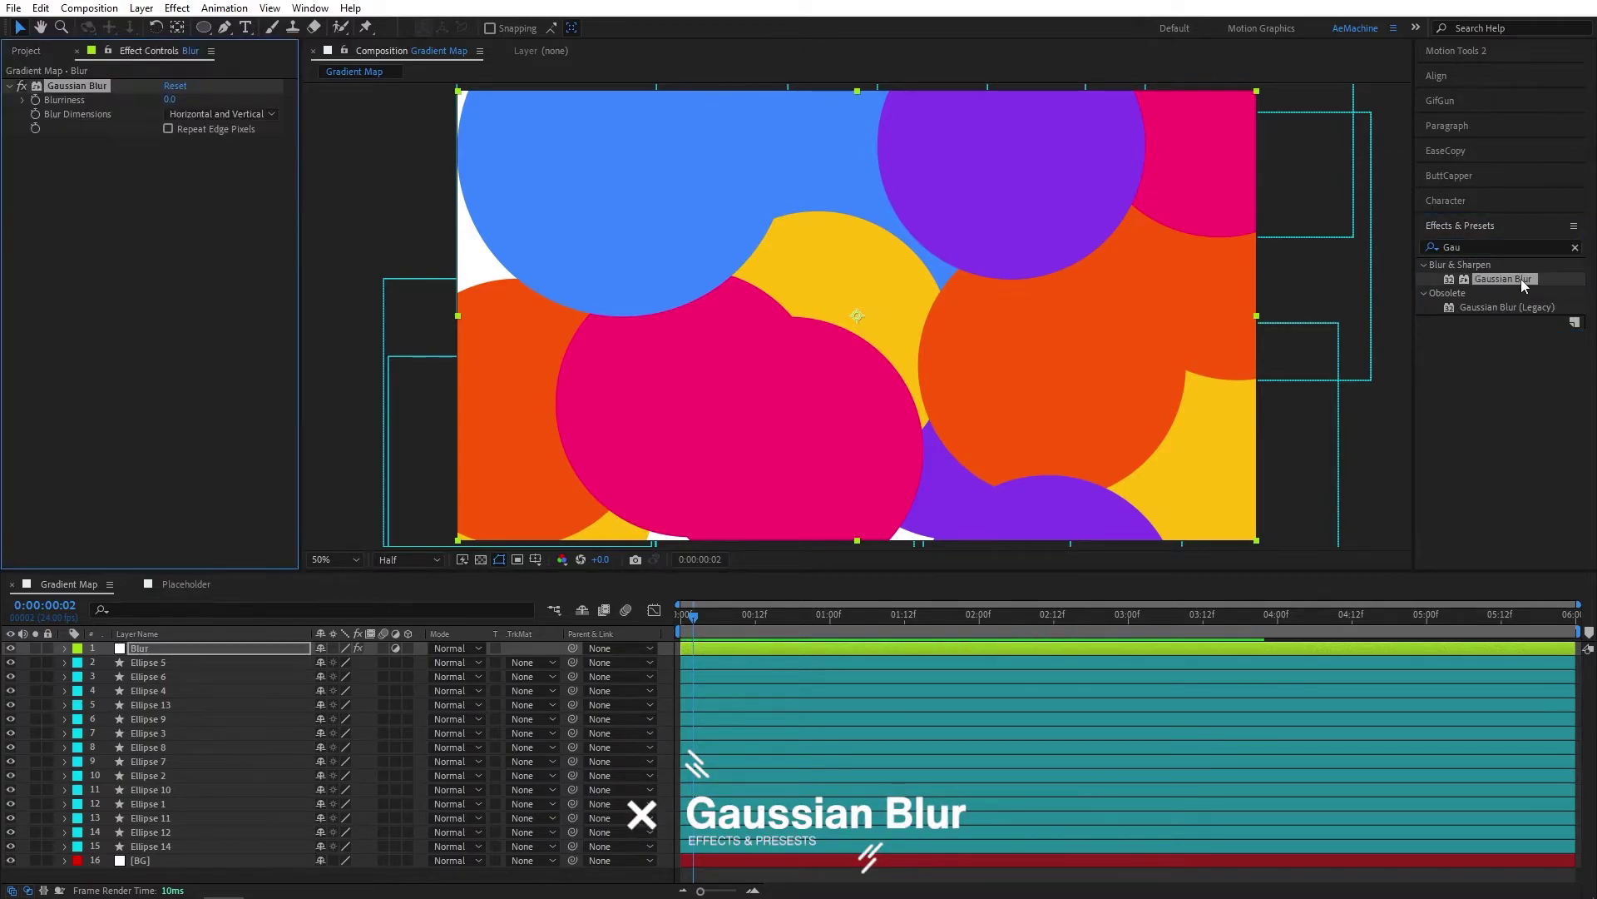
click(171, 100)
text(400)
key(Return)
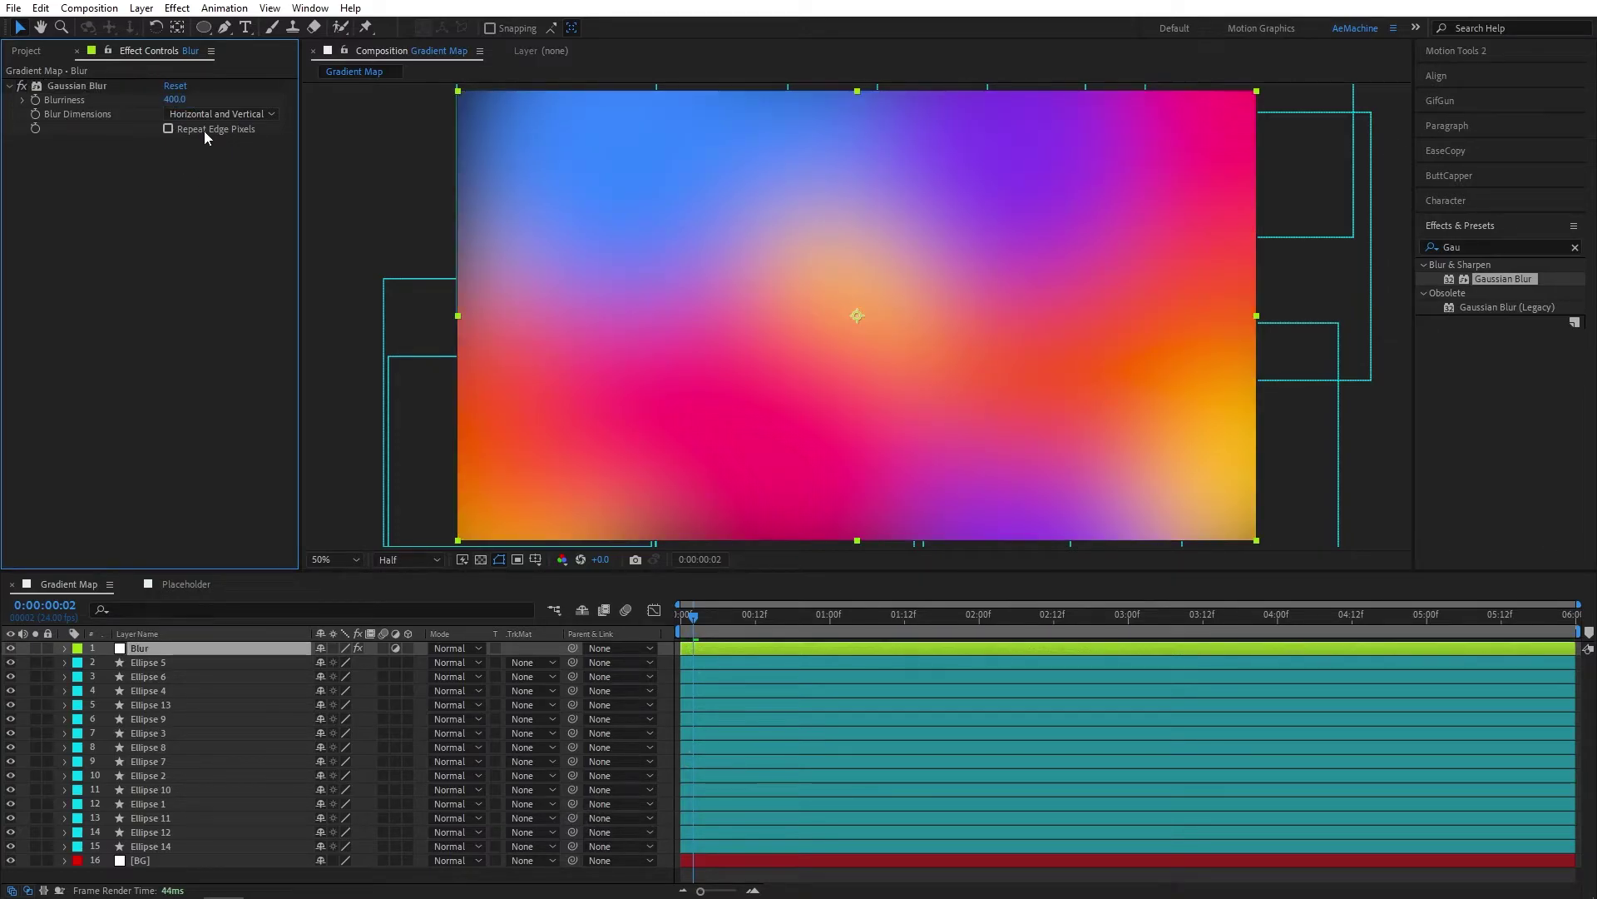
click(203, 131)
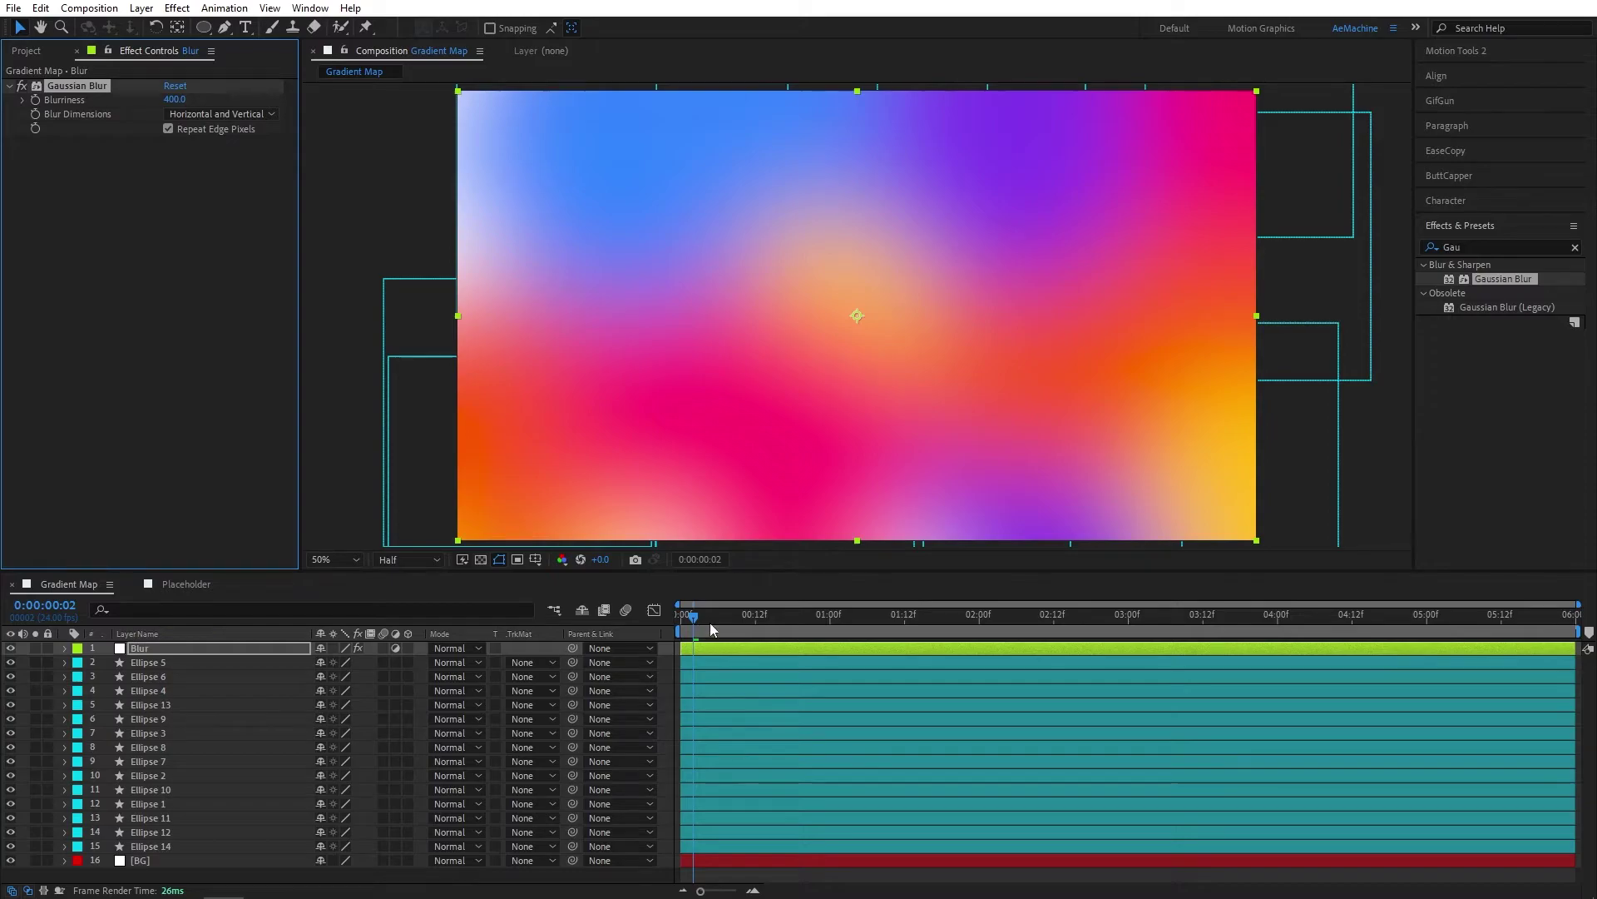
key(space)
key(space)
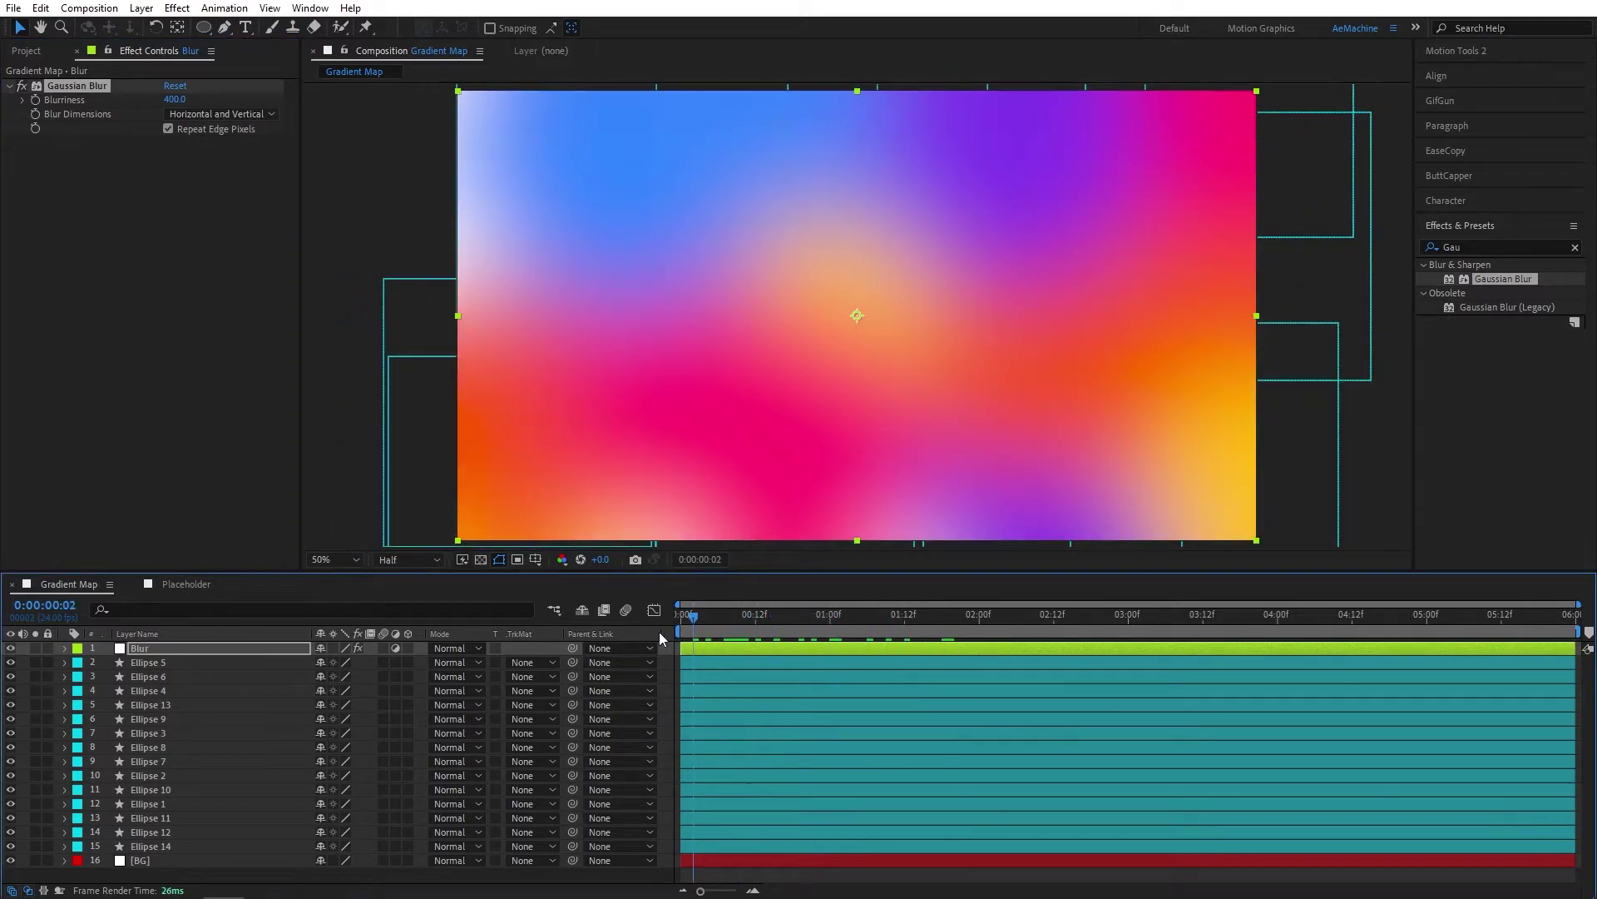
key(space)
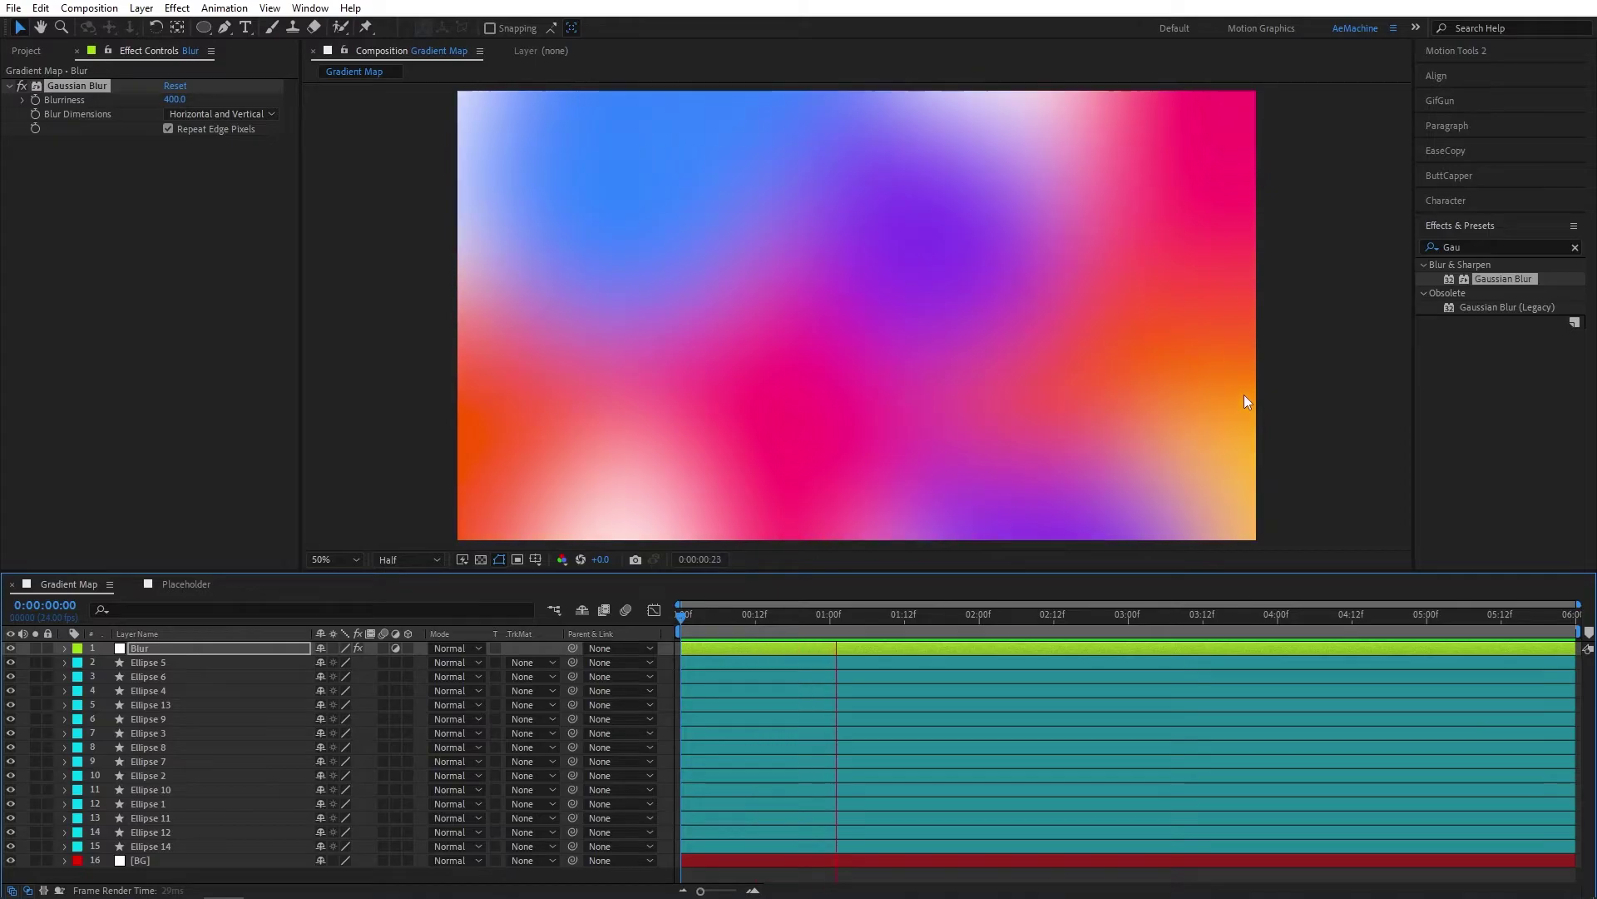
Create a 1920×1080, 6-second composition named Composite from the Project panel
click(26, 51)
click(26, 50)
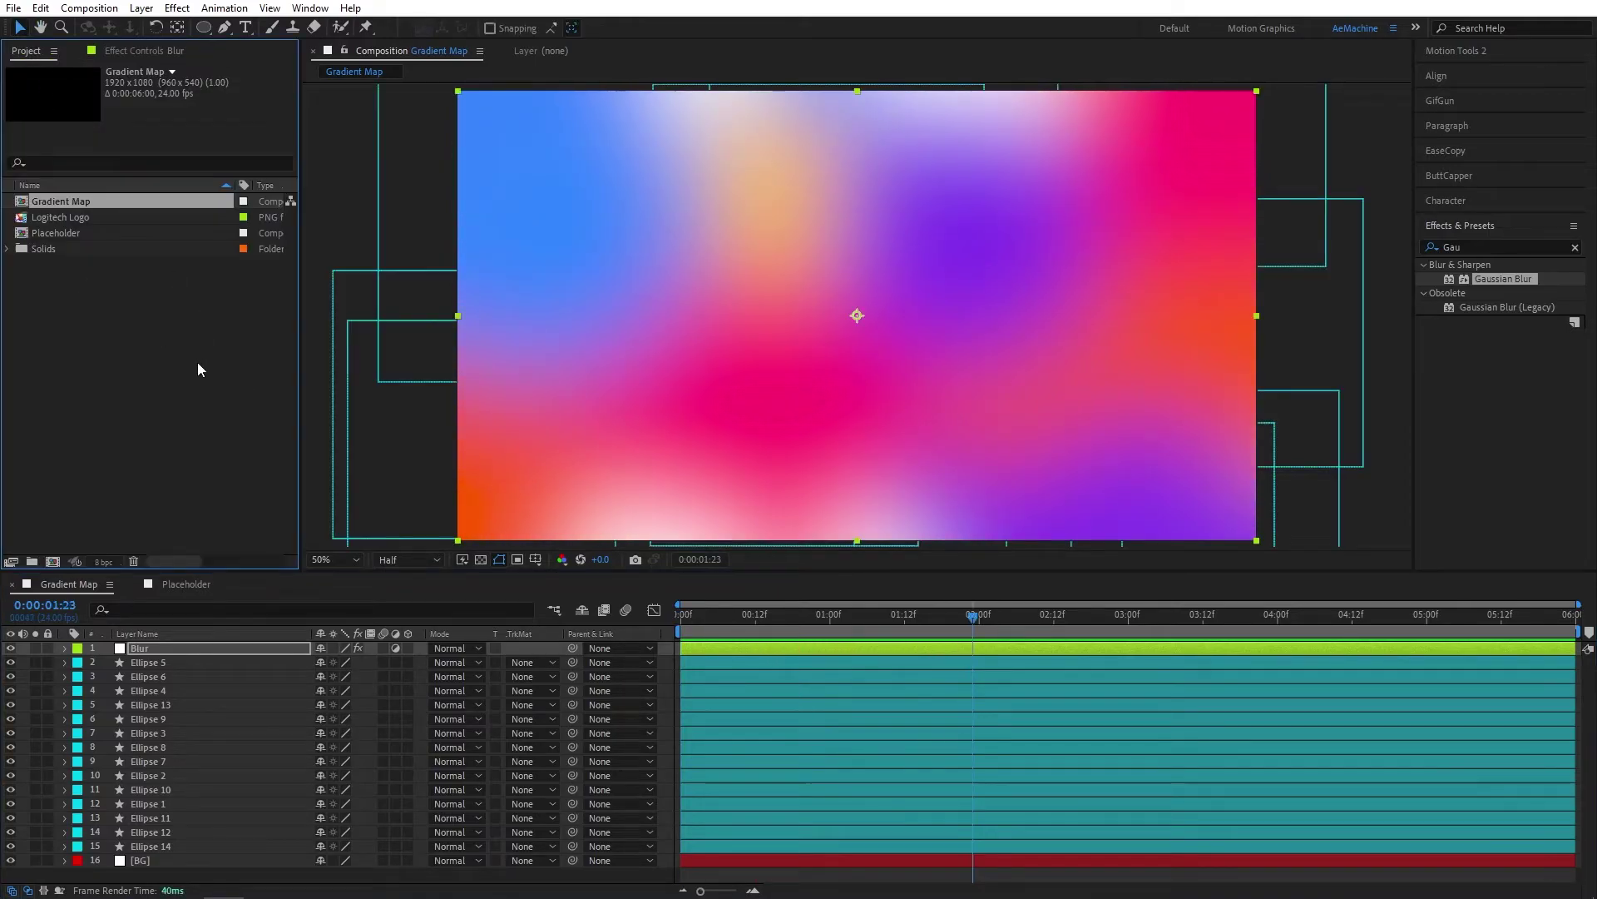
click(198, 363)
click(52, 562)
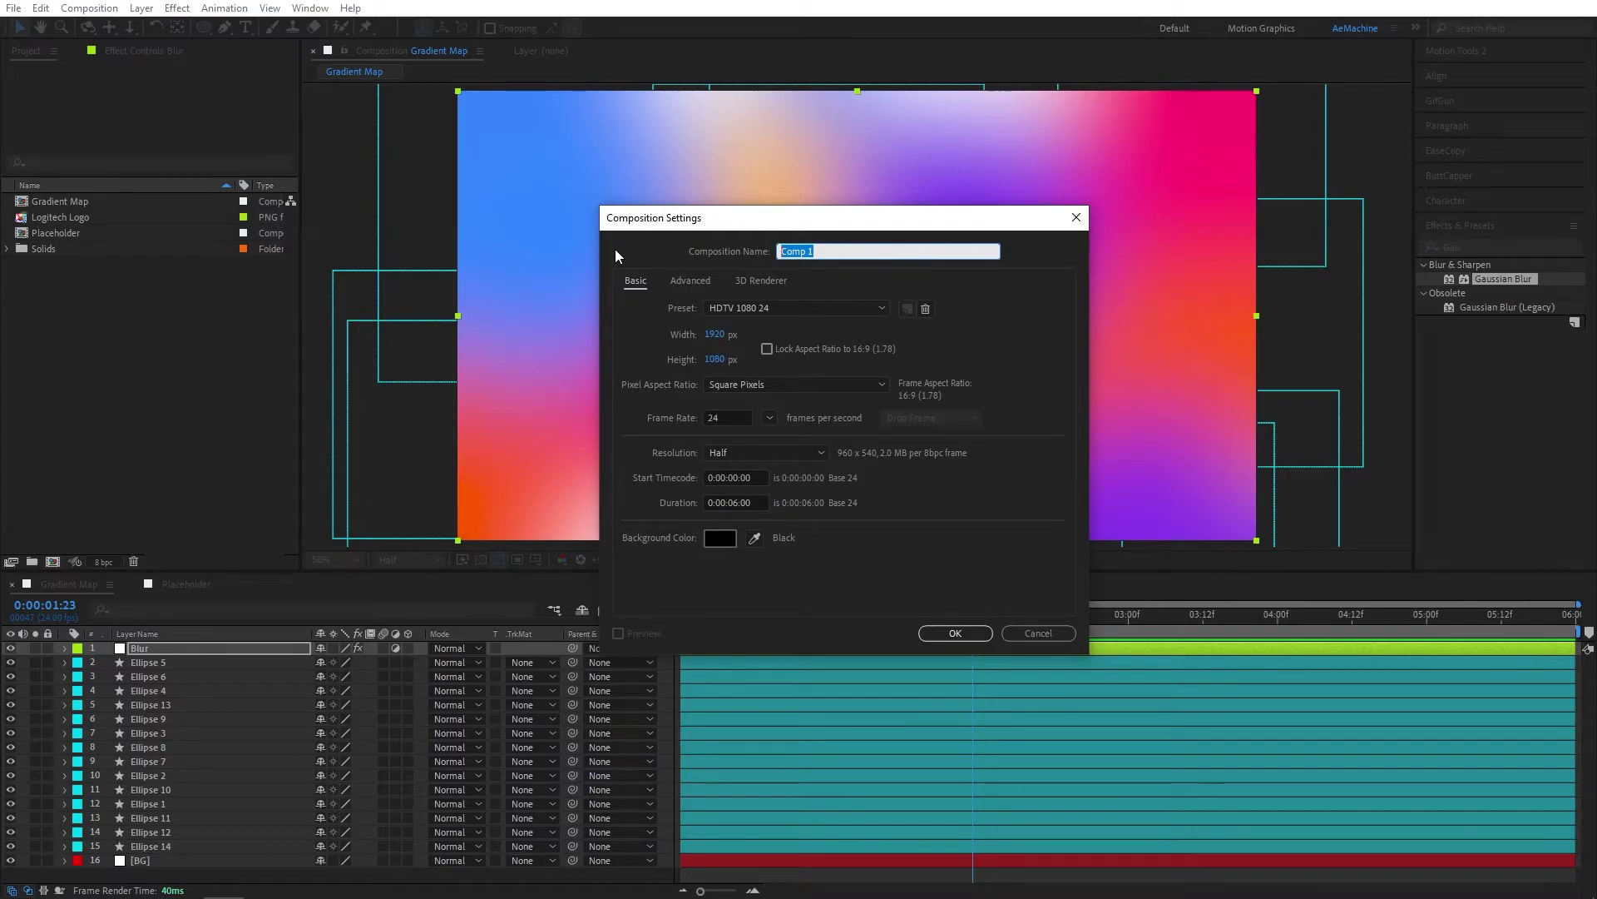
text(Com)
click(911, 564)
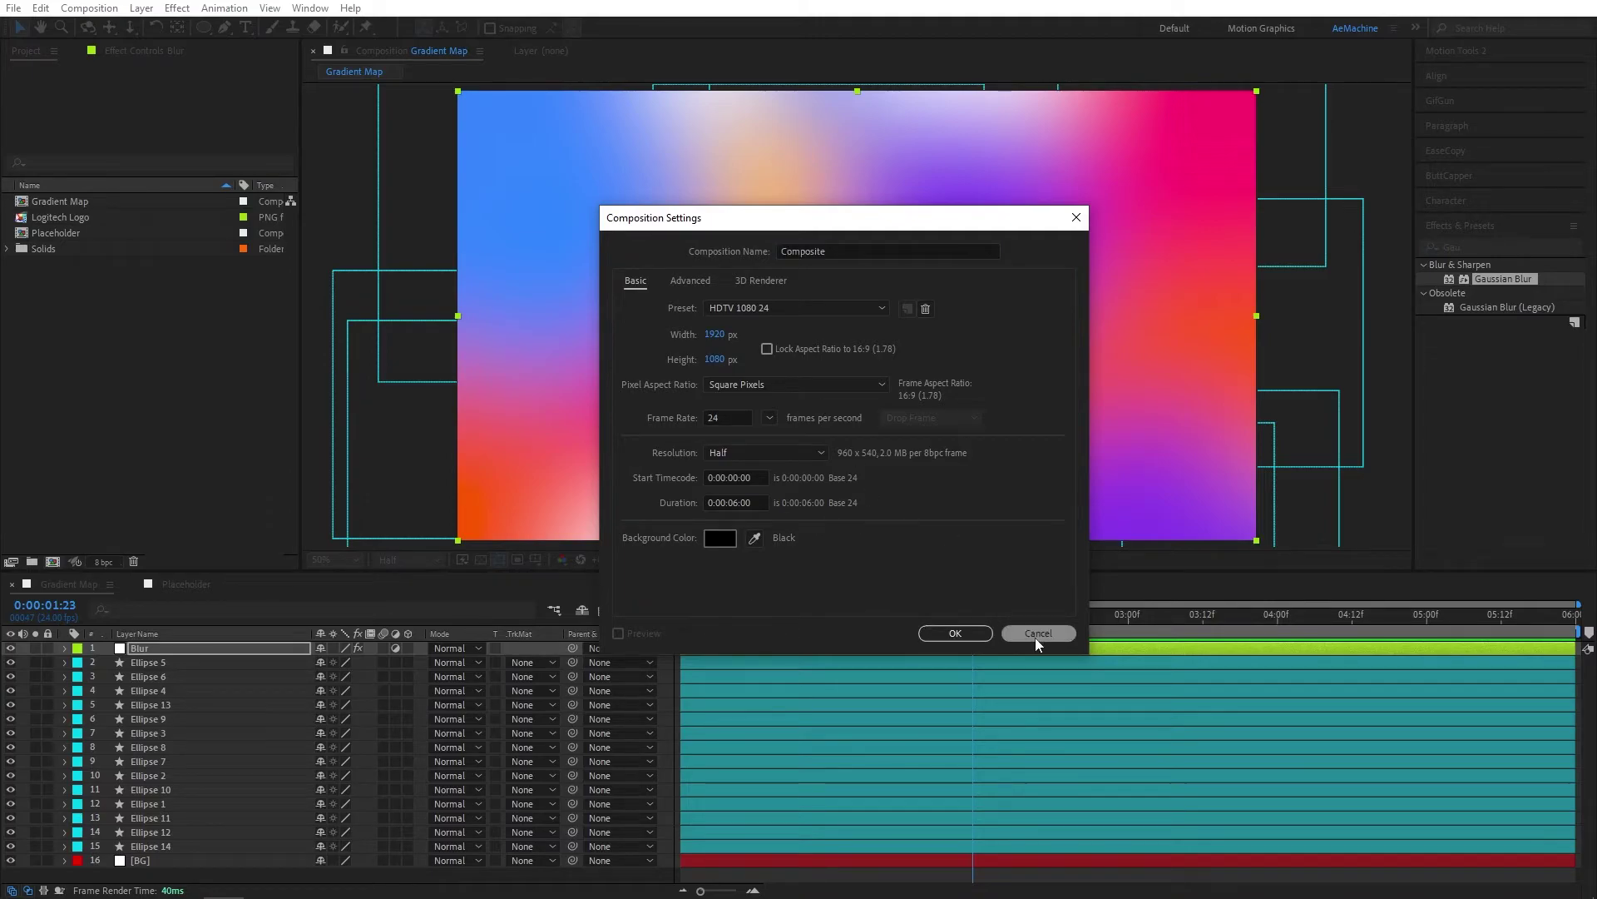
click(957, 632)
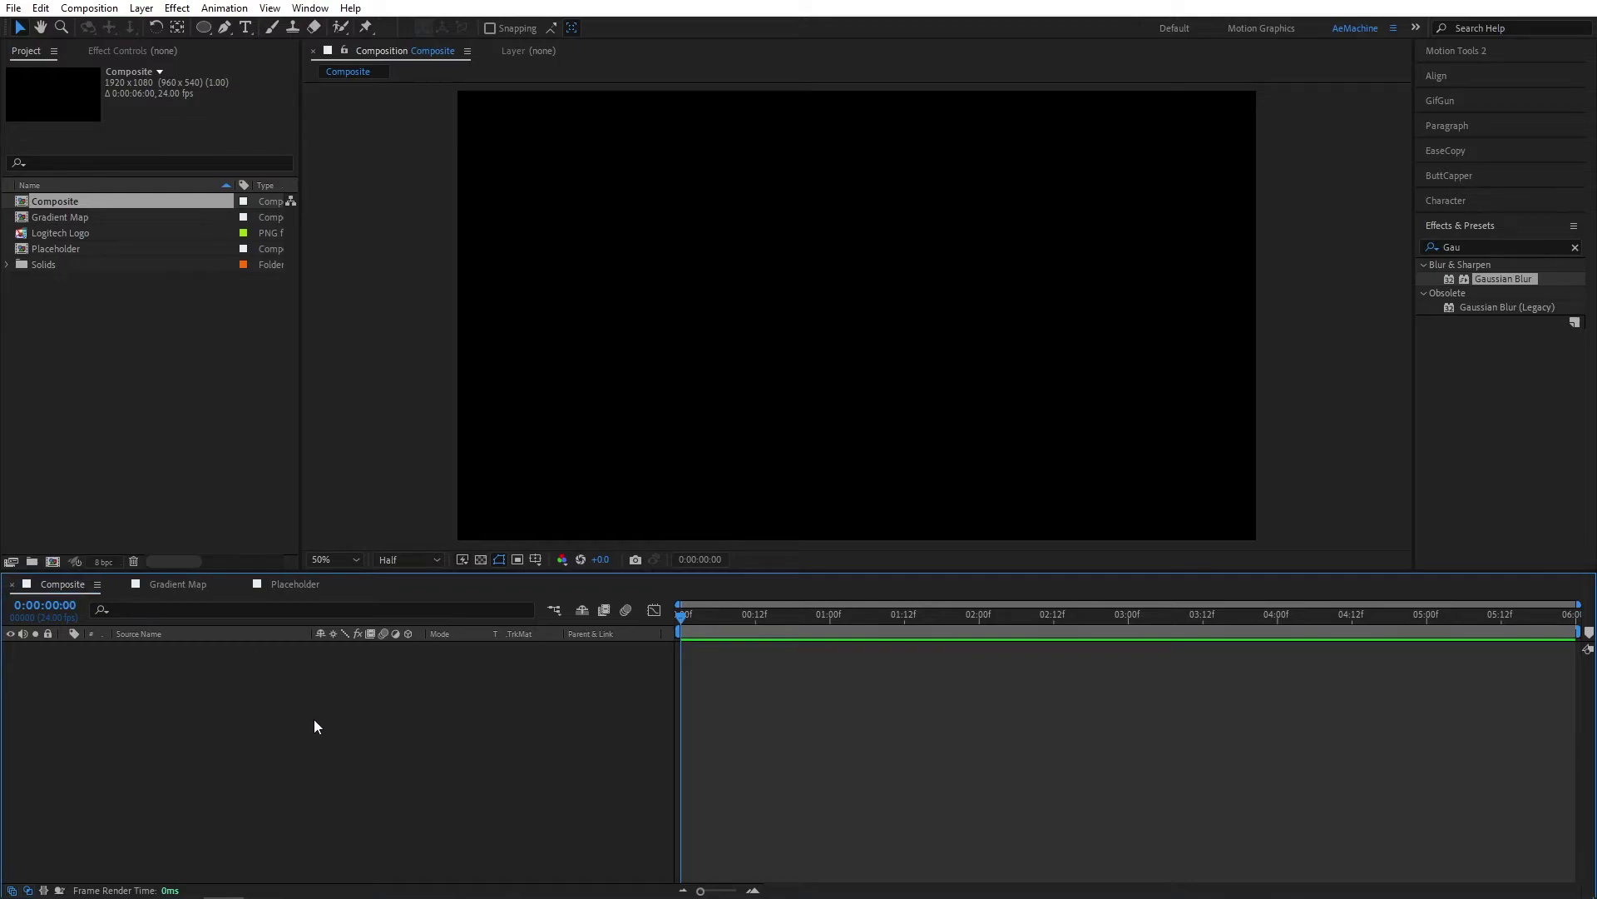
Add Gradient Map and the Placeholder comp to Composite, then duplicate the Gradient Map layer
click(69, 365)
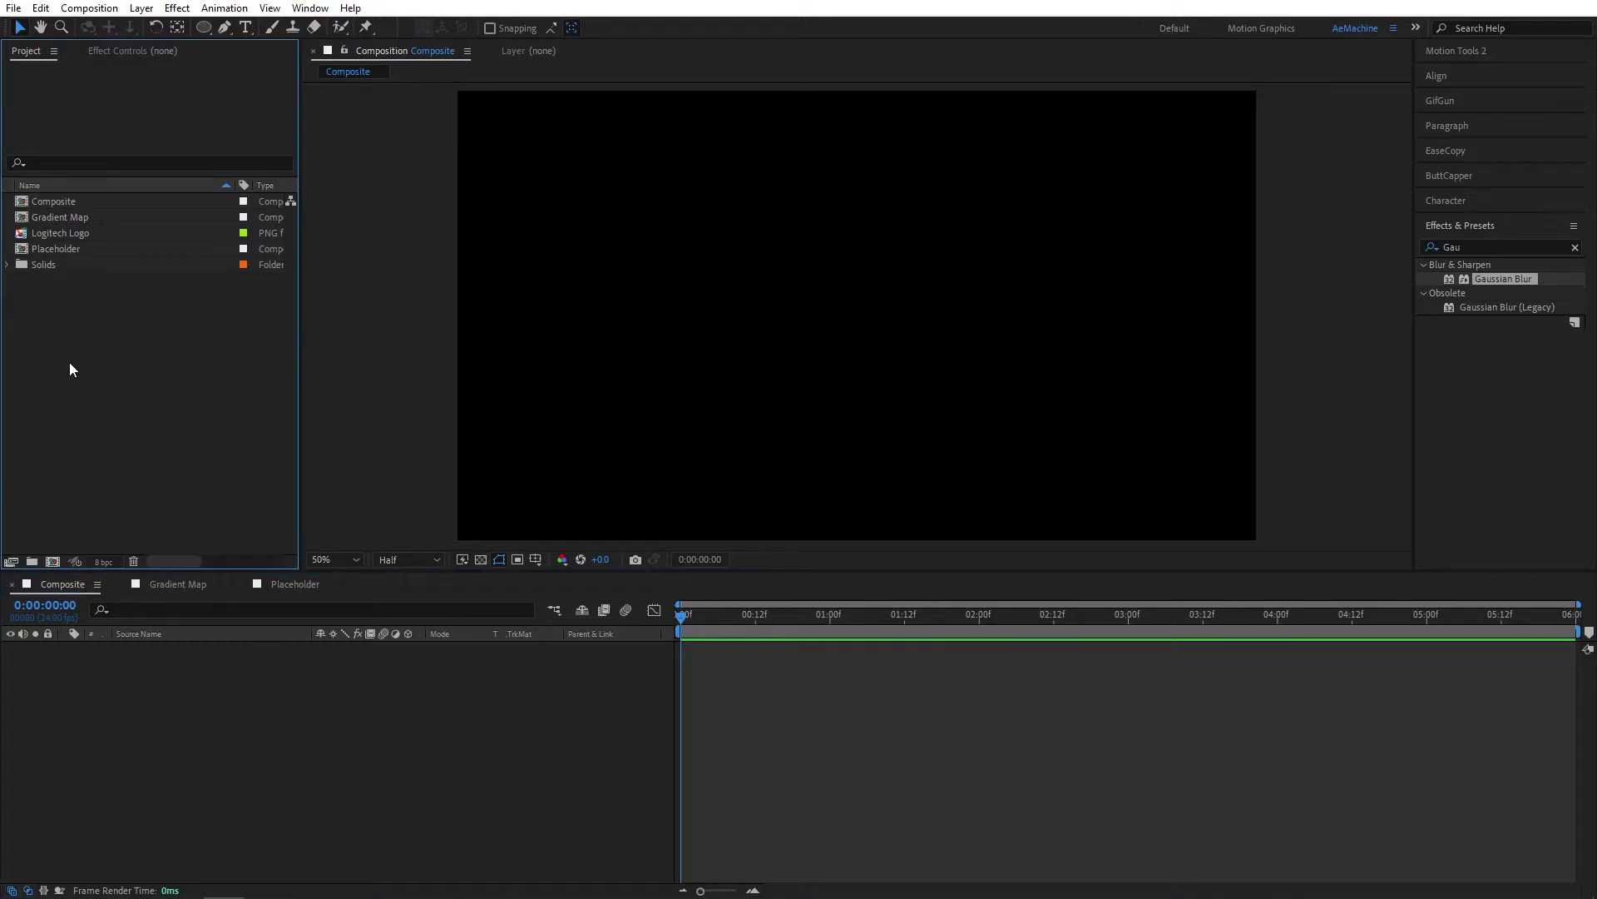
click(90, 219)
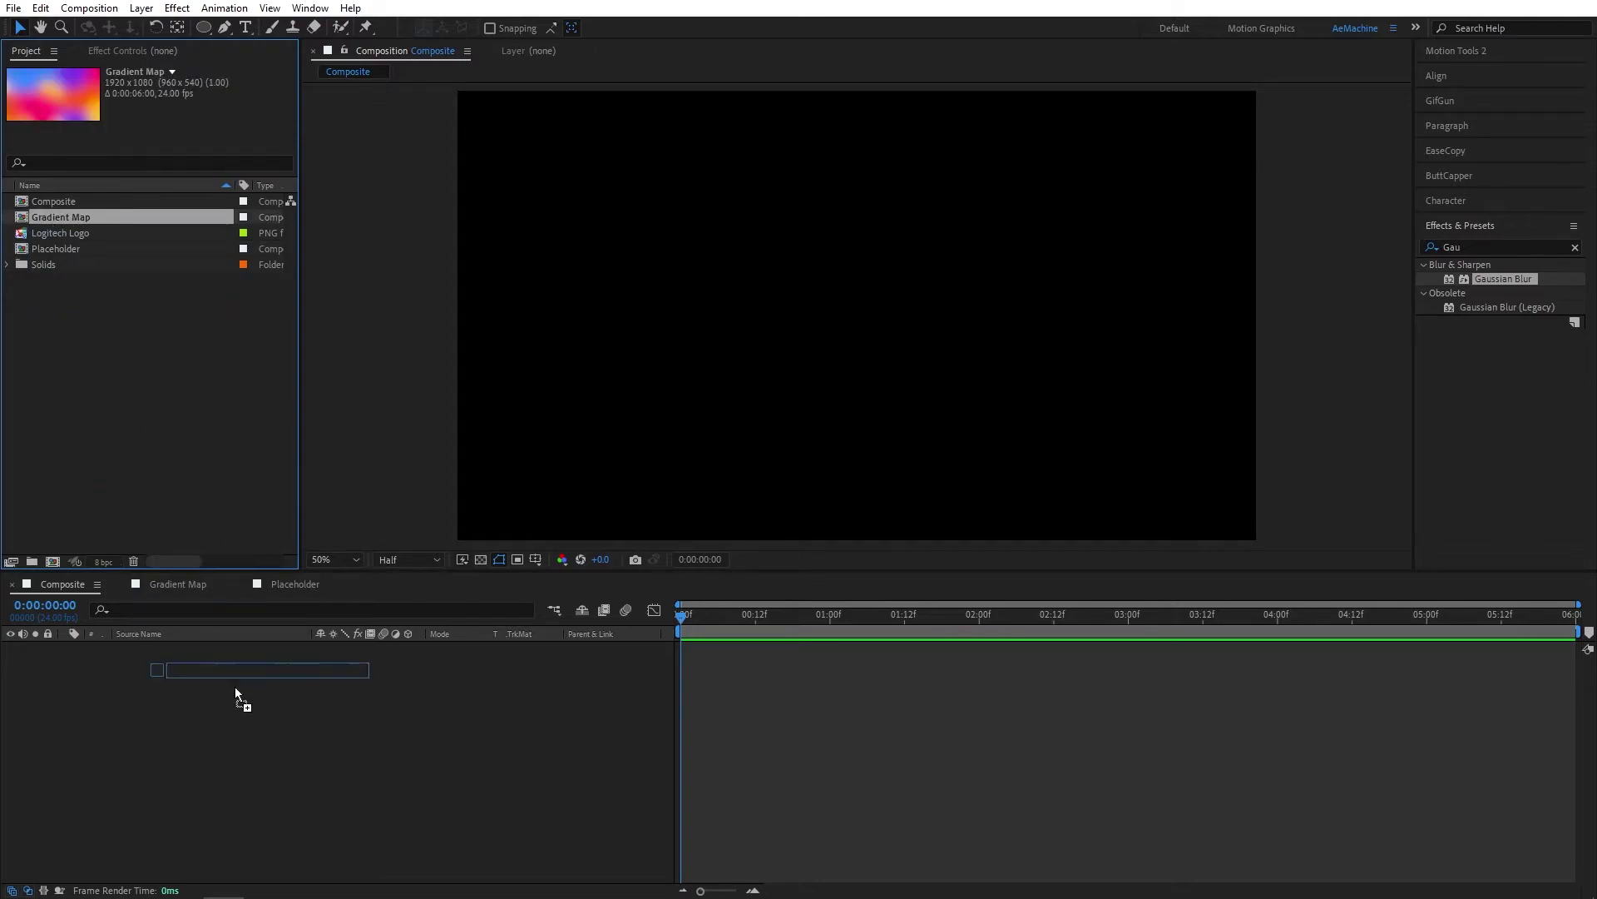
drag(235, 687, 238, 786)
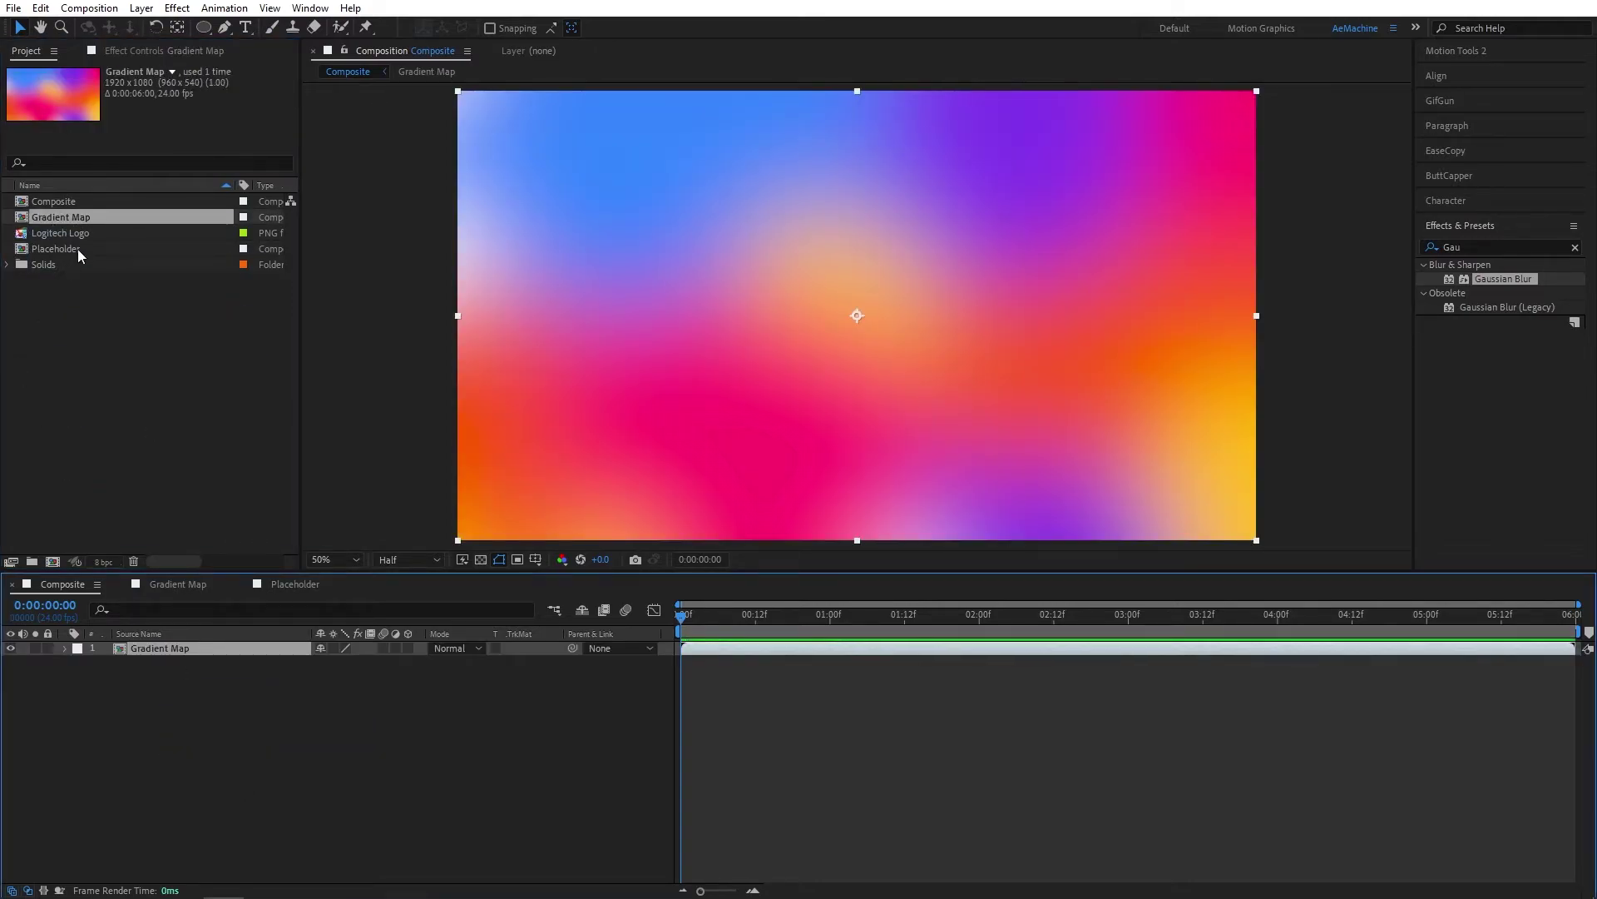
drag(78, 248, 228, 642)
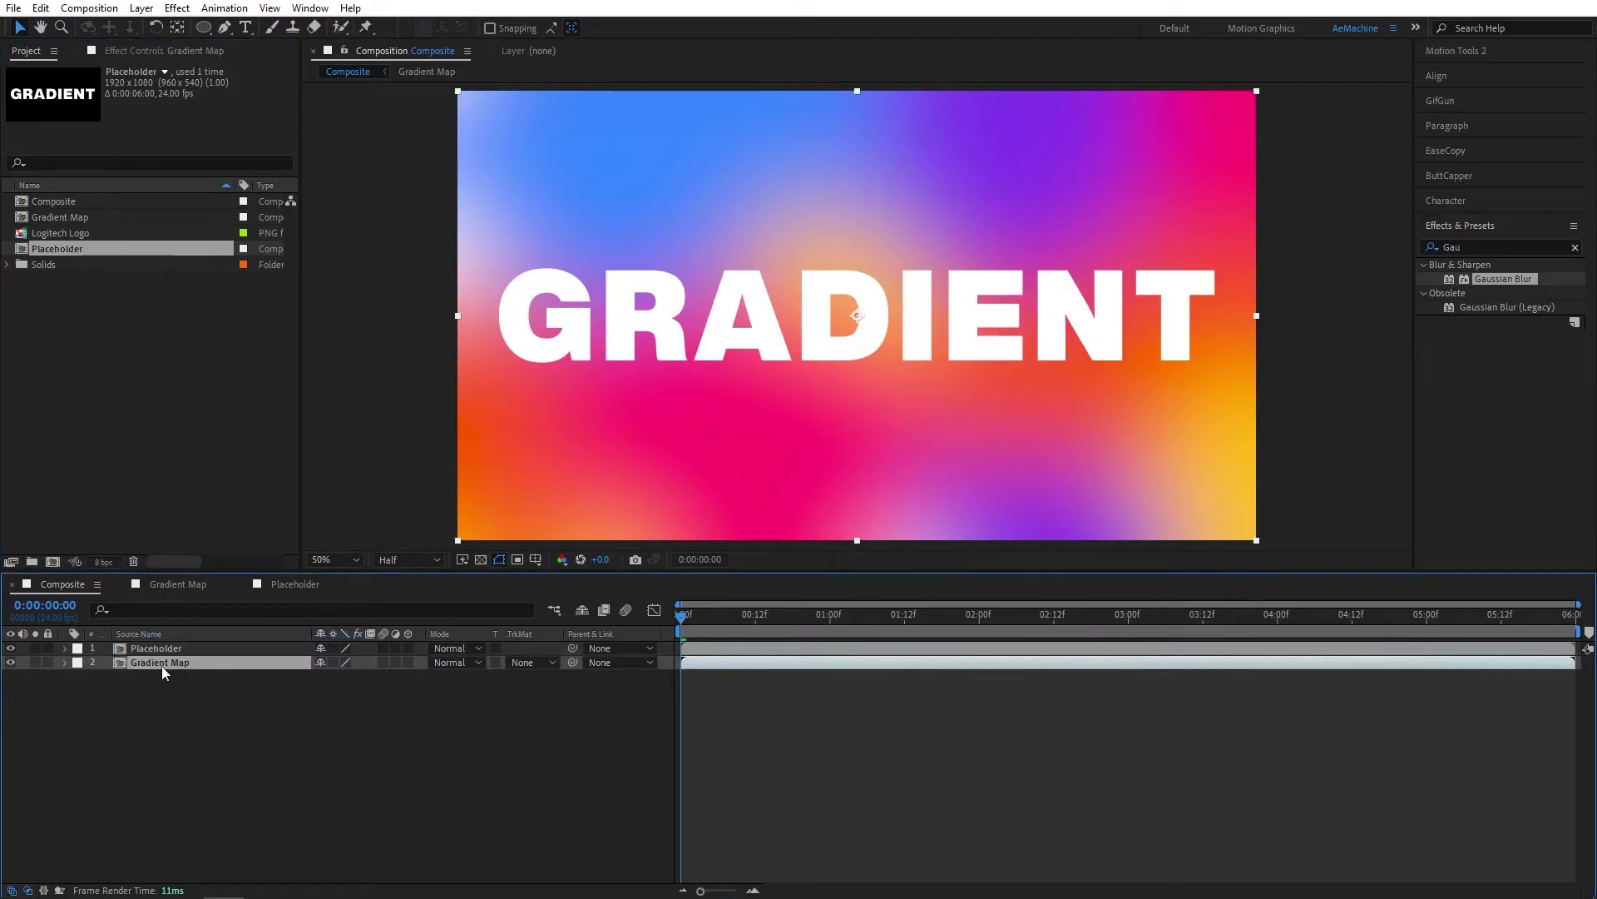
key(ctrl+d)
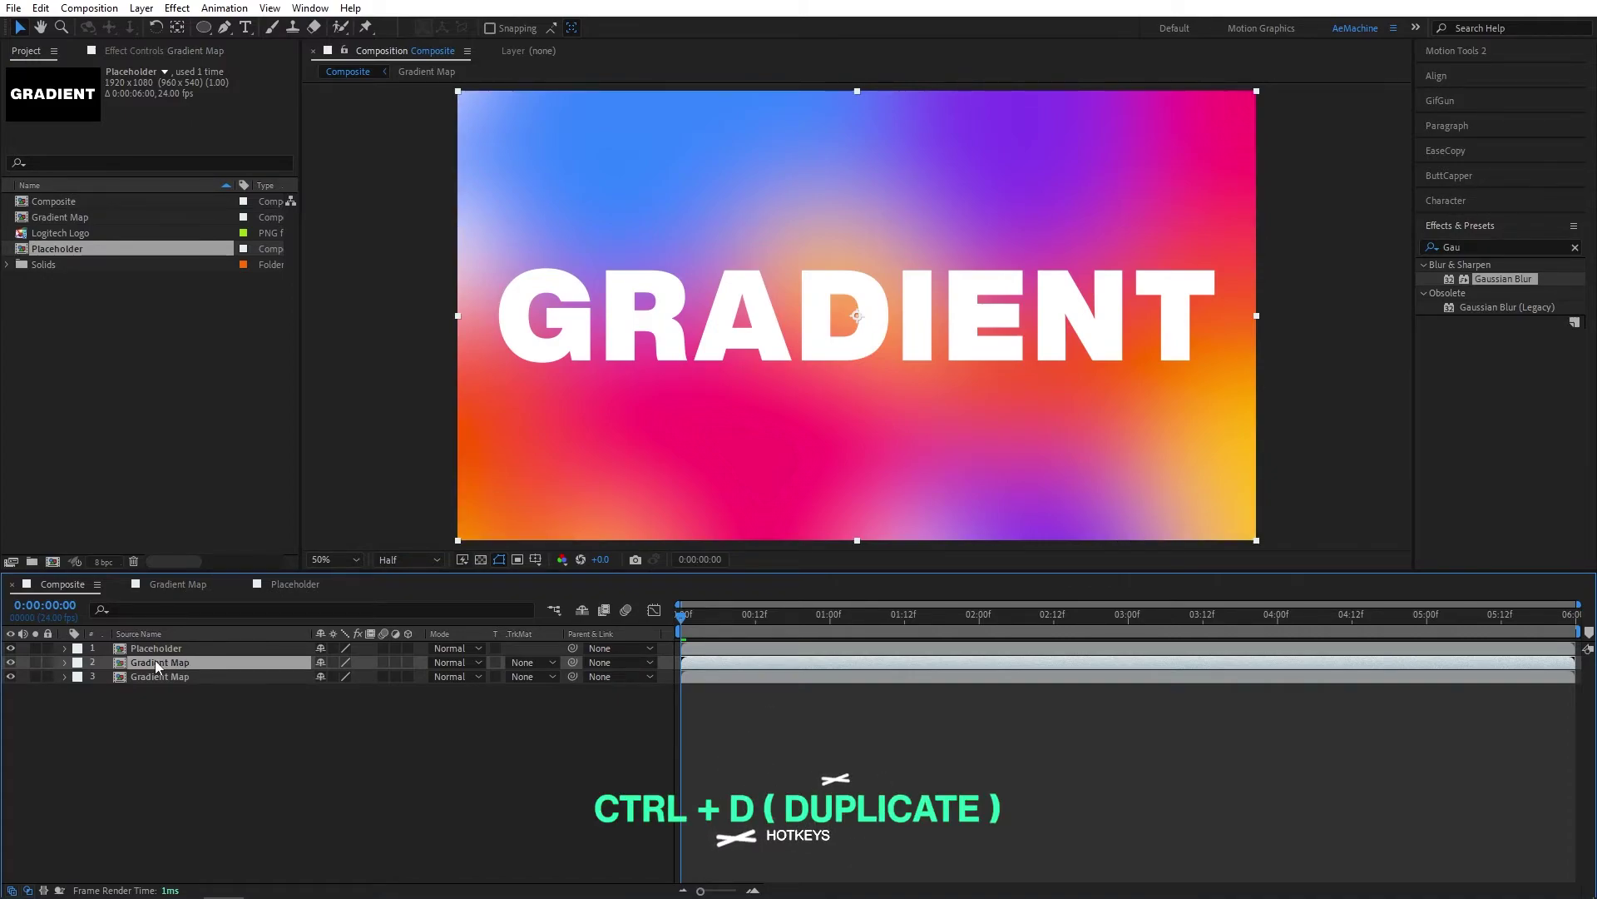
Set layer 2's track matte to Luma Matte 'Placeholder', shift it earlier in time, and preview
click(534, 661)
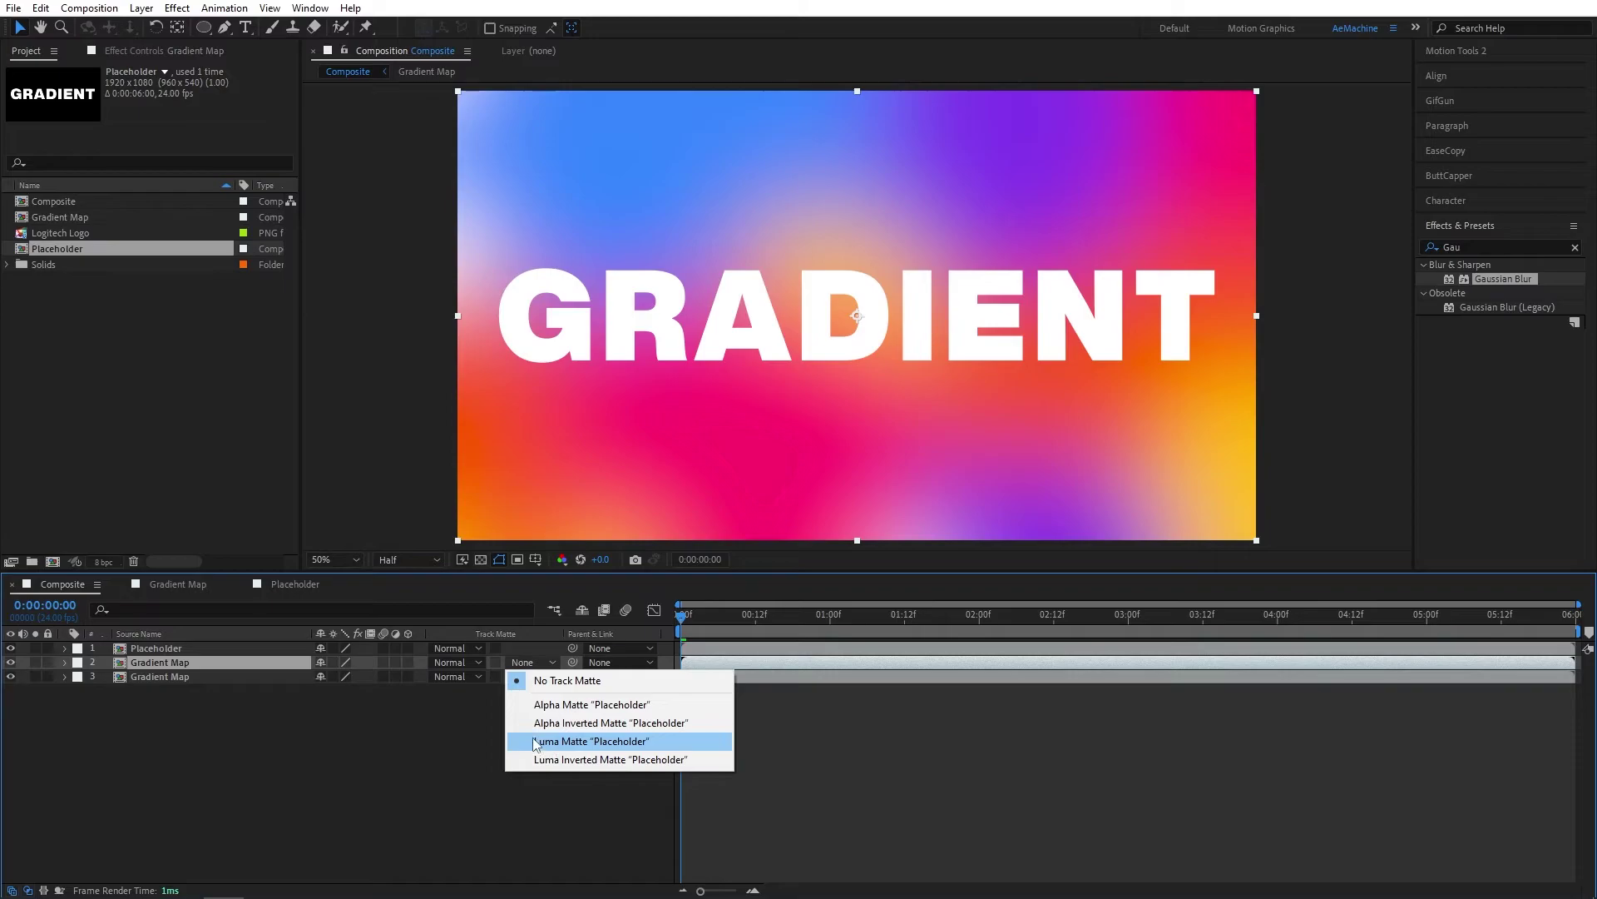
click(584, 741)
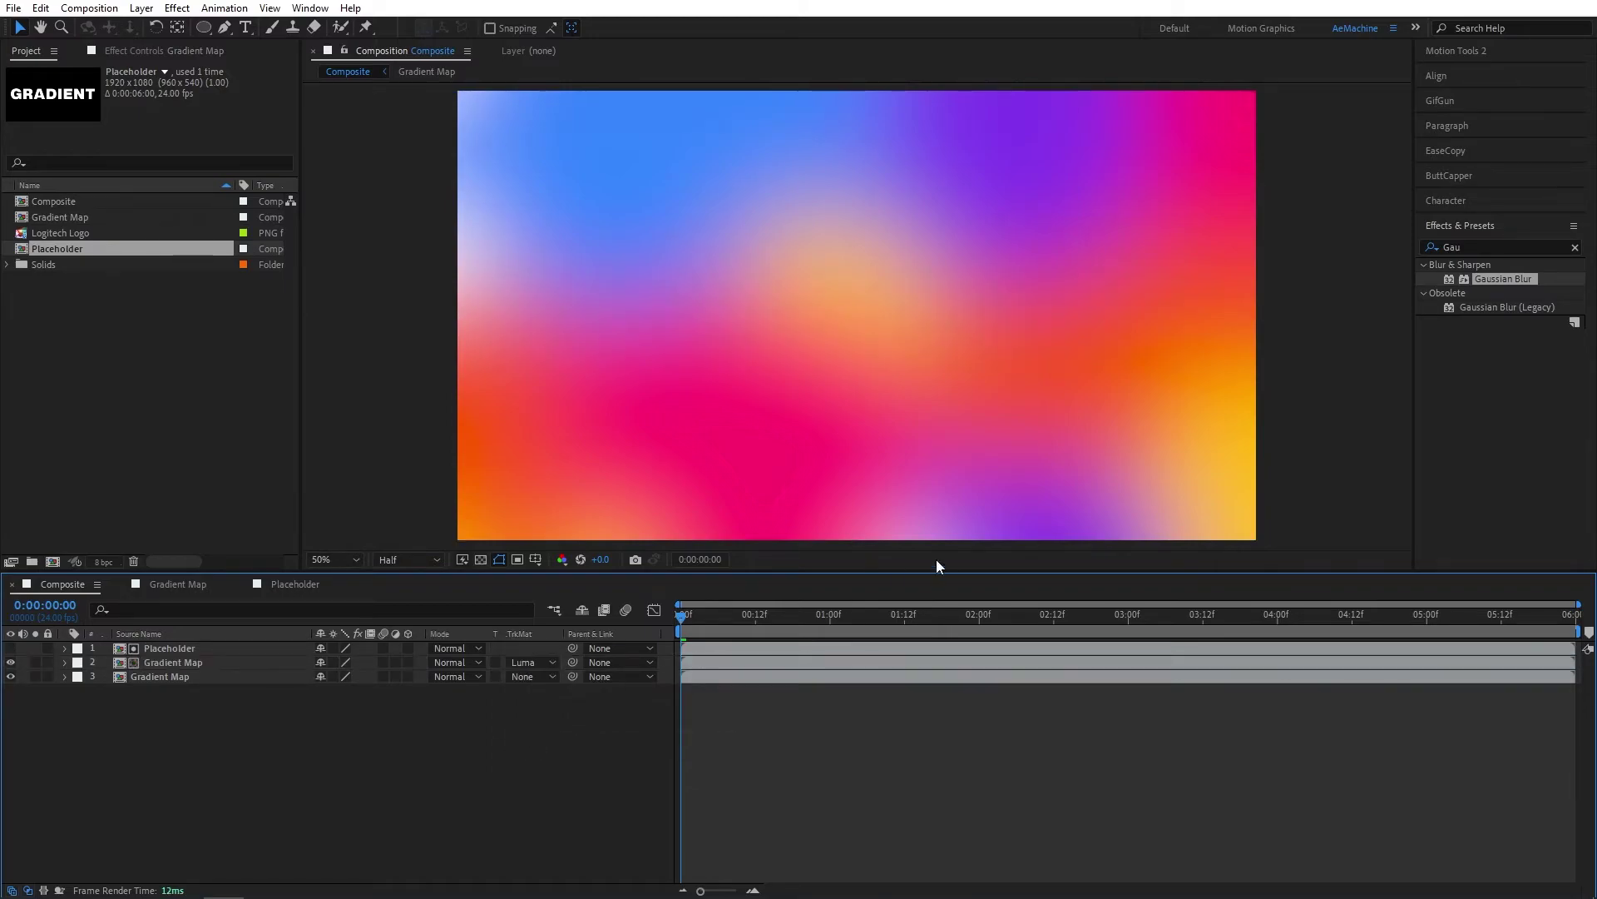
drag(704, 626, 607, 679)
click(176, 662)
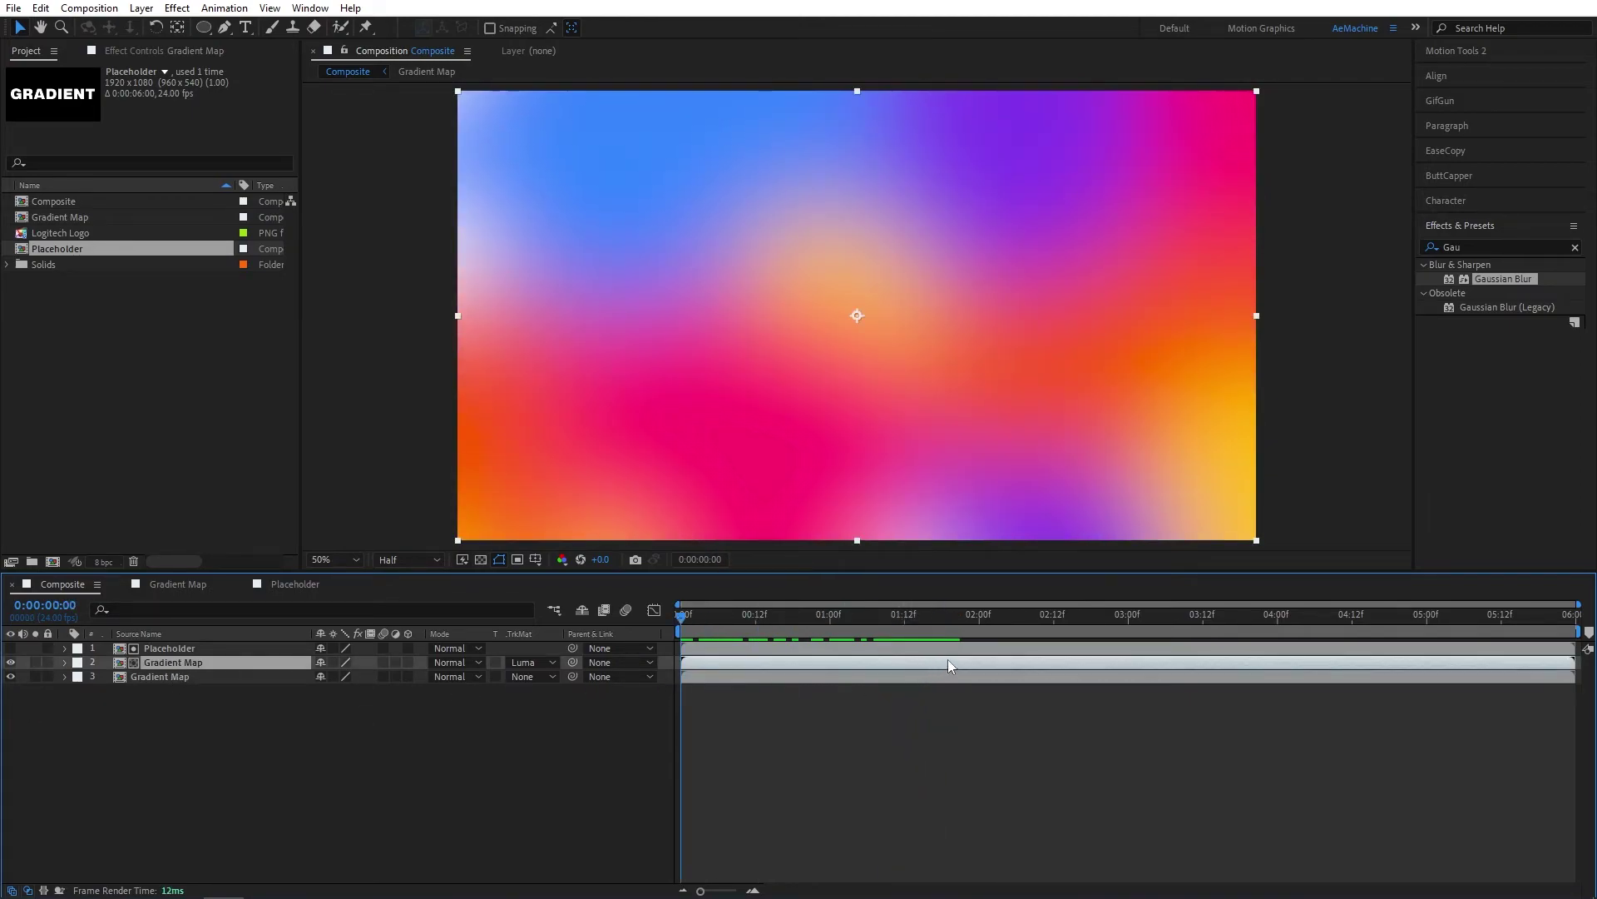
drag(946, 662, 784, 662)
drag(691, 617, 836, 642)
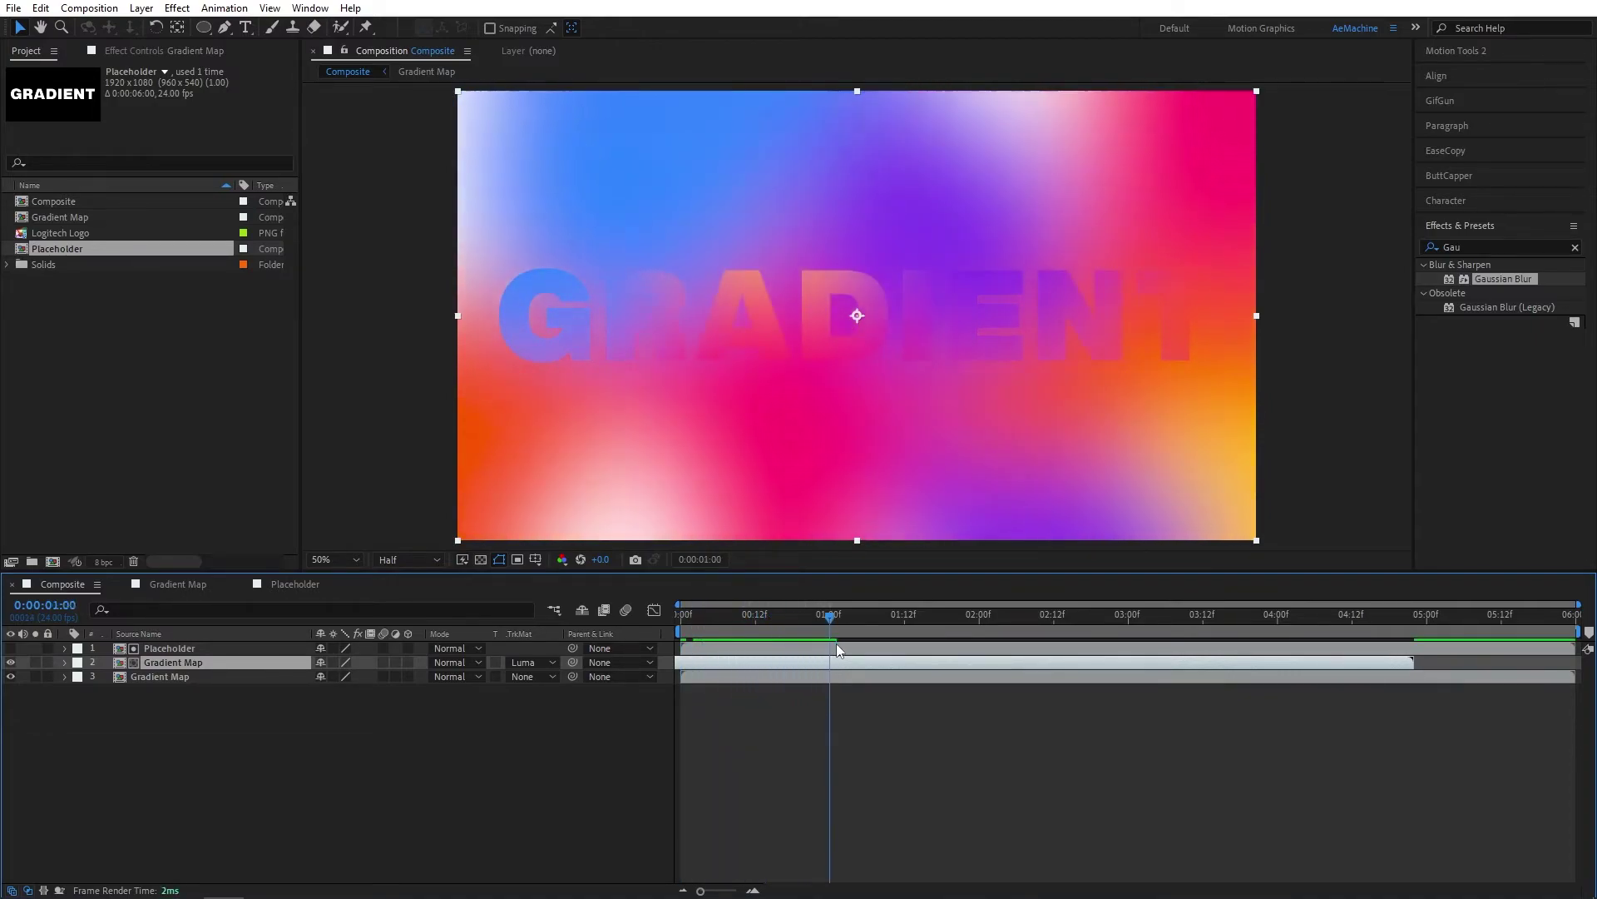
key(space)
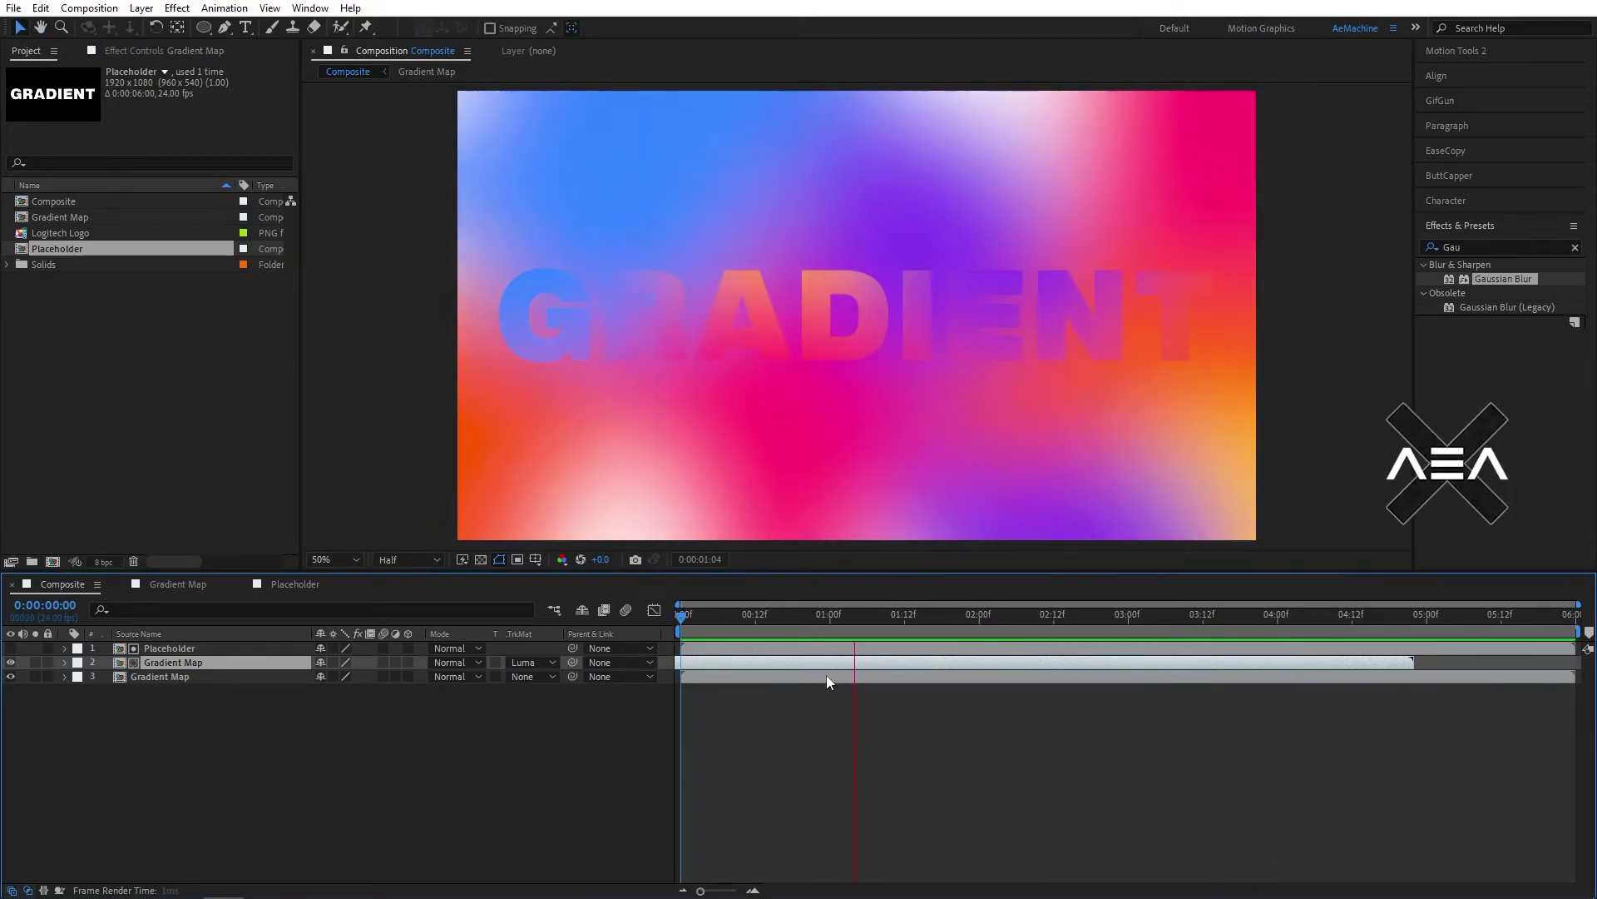
key(space)
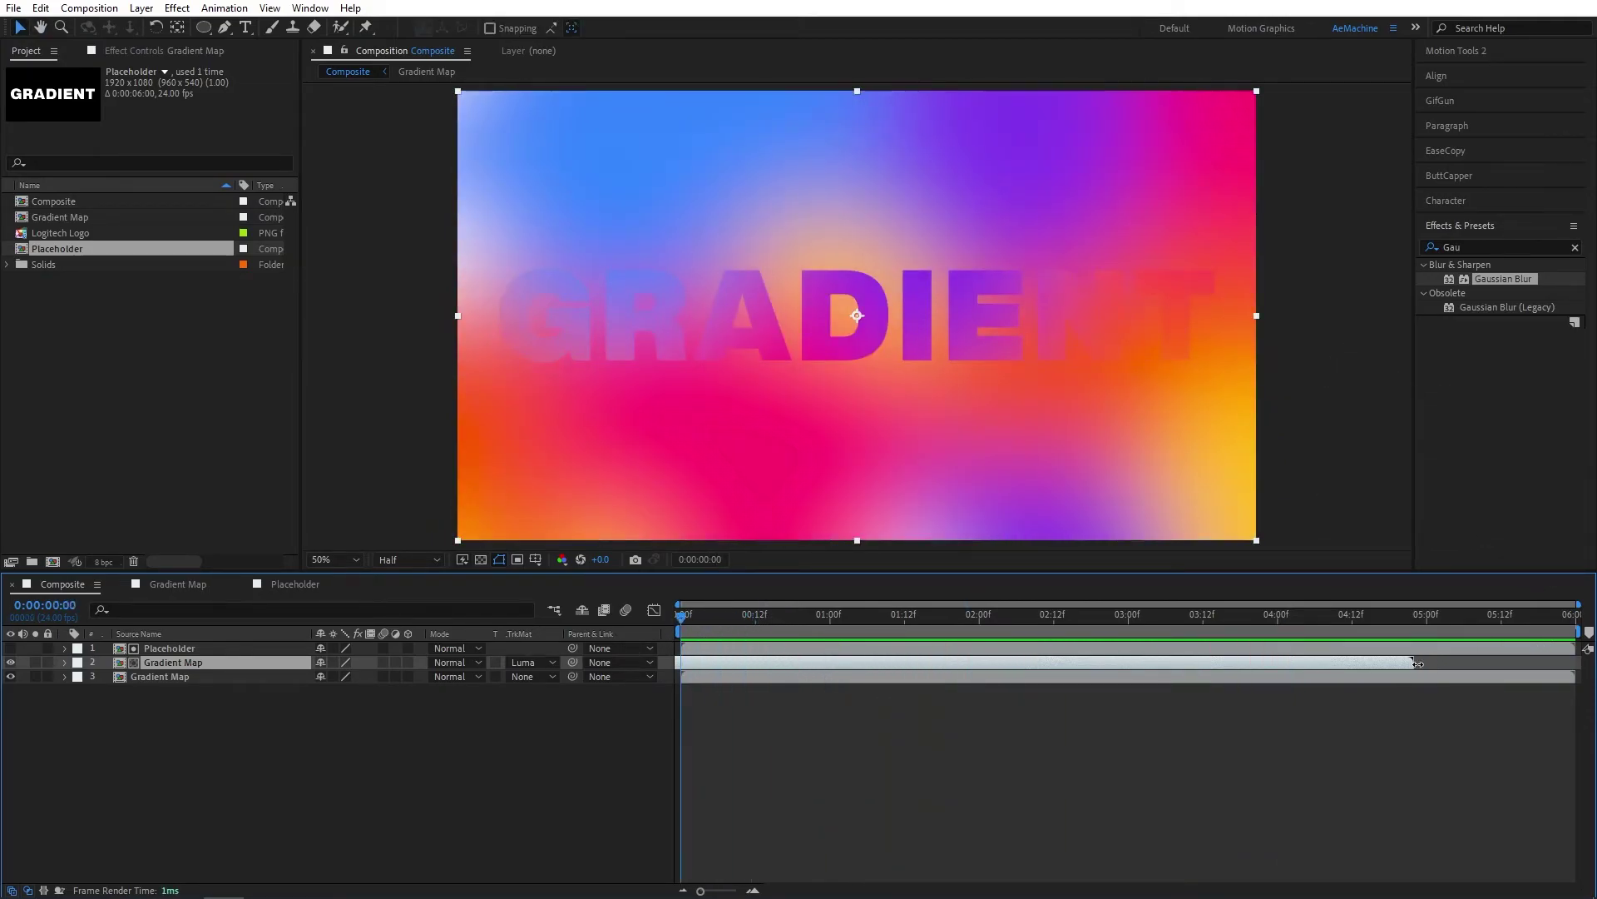
Enable Time Remapping on the upper Gradient Map copy and extend it to the comp end
right_click(197, 664)
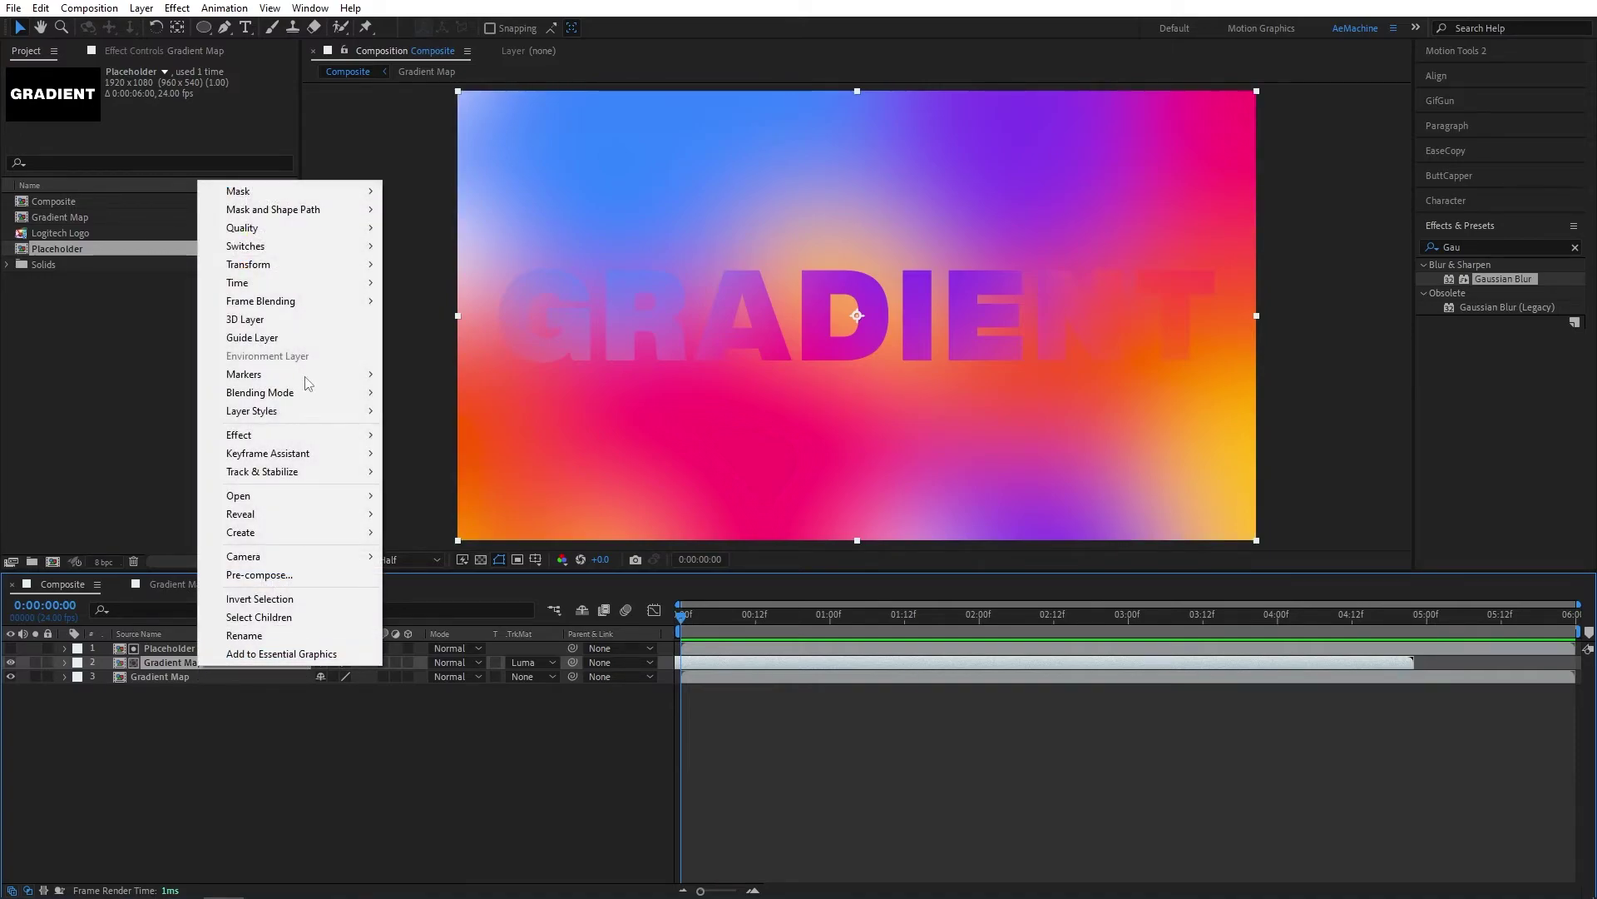
mouse_move(302, 284)
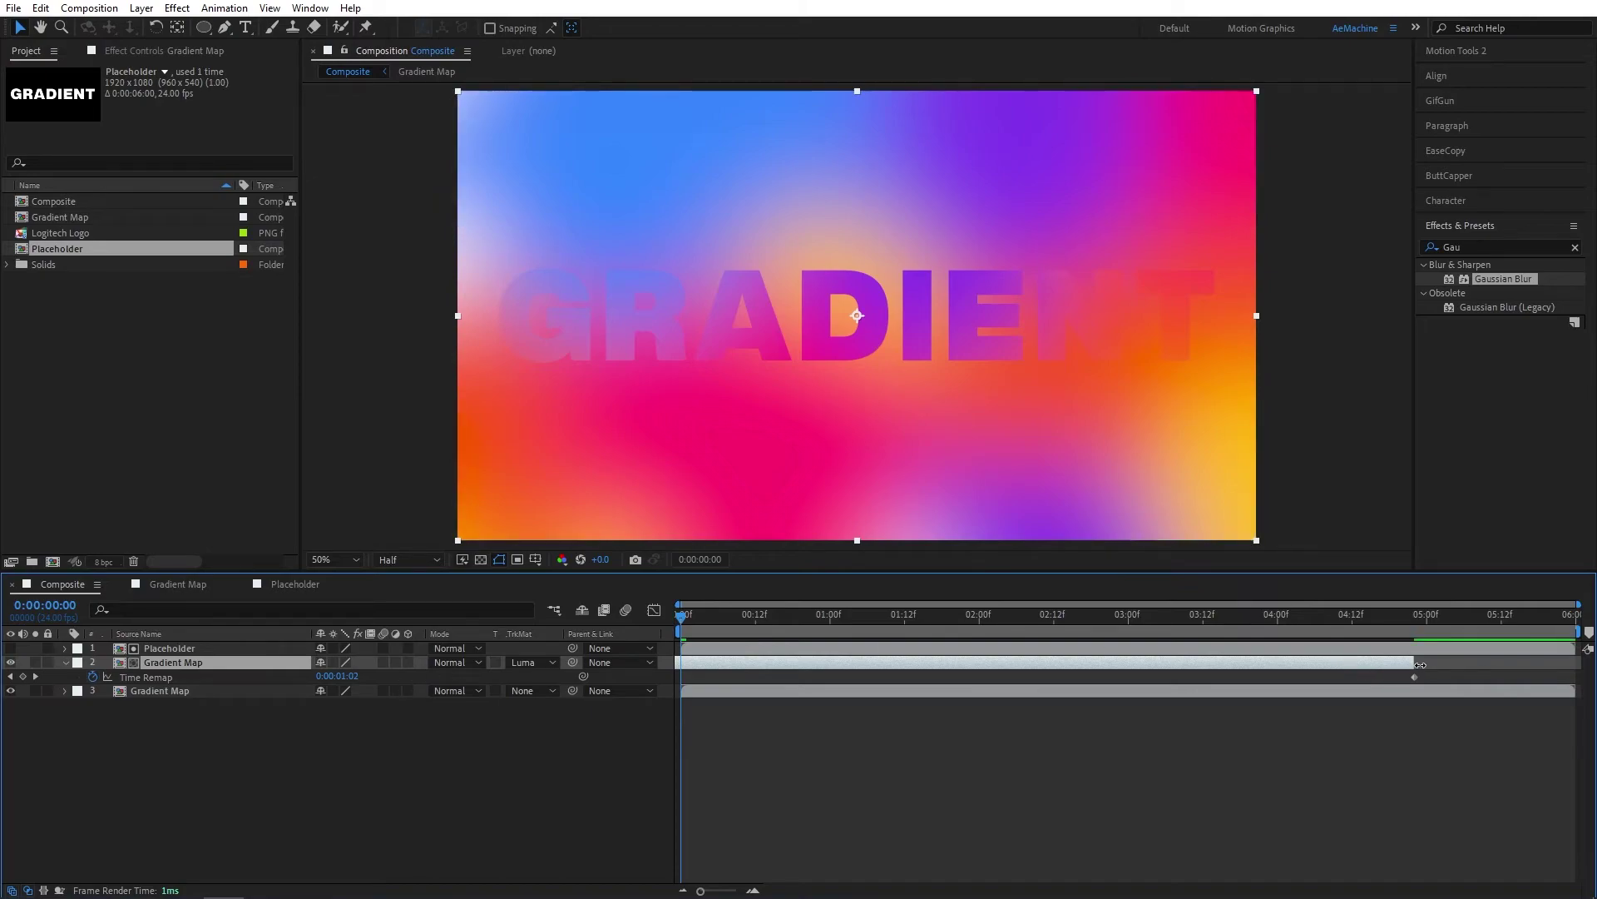
drag(1416, 662, 1580, 673)
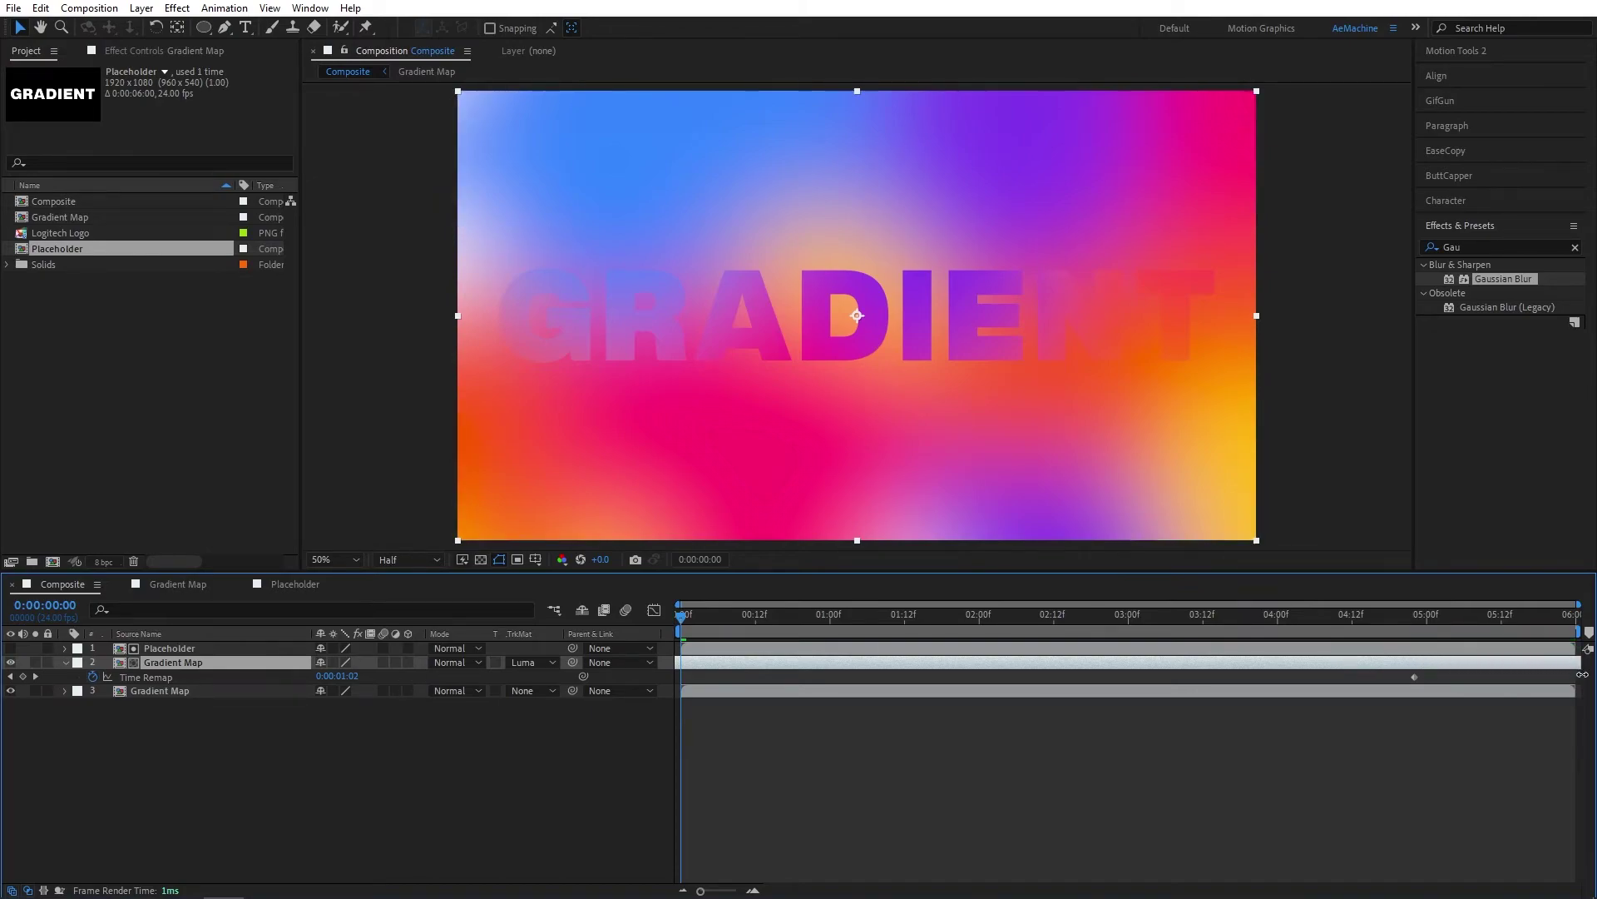
drag(1394, 616, 1372, 688)
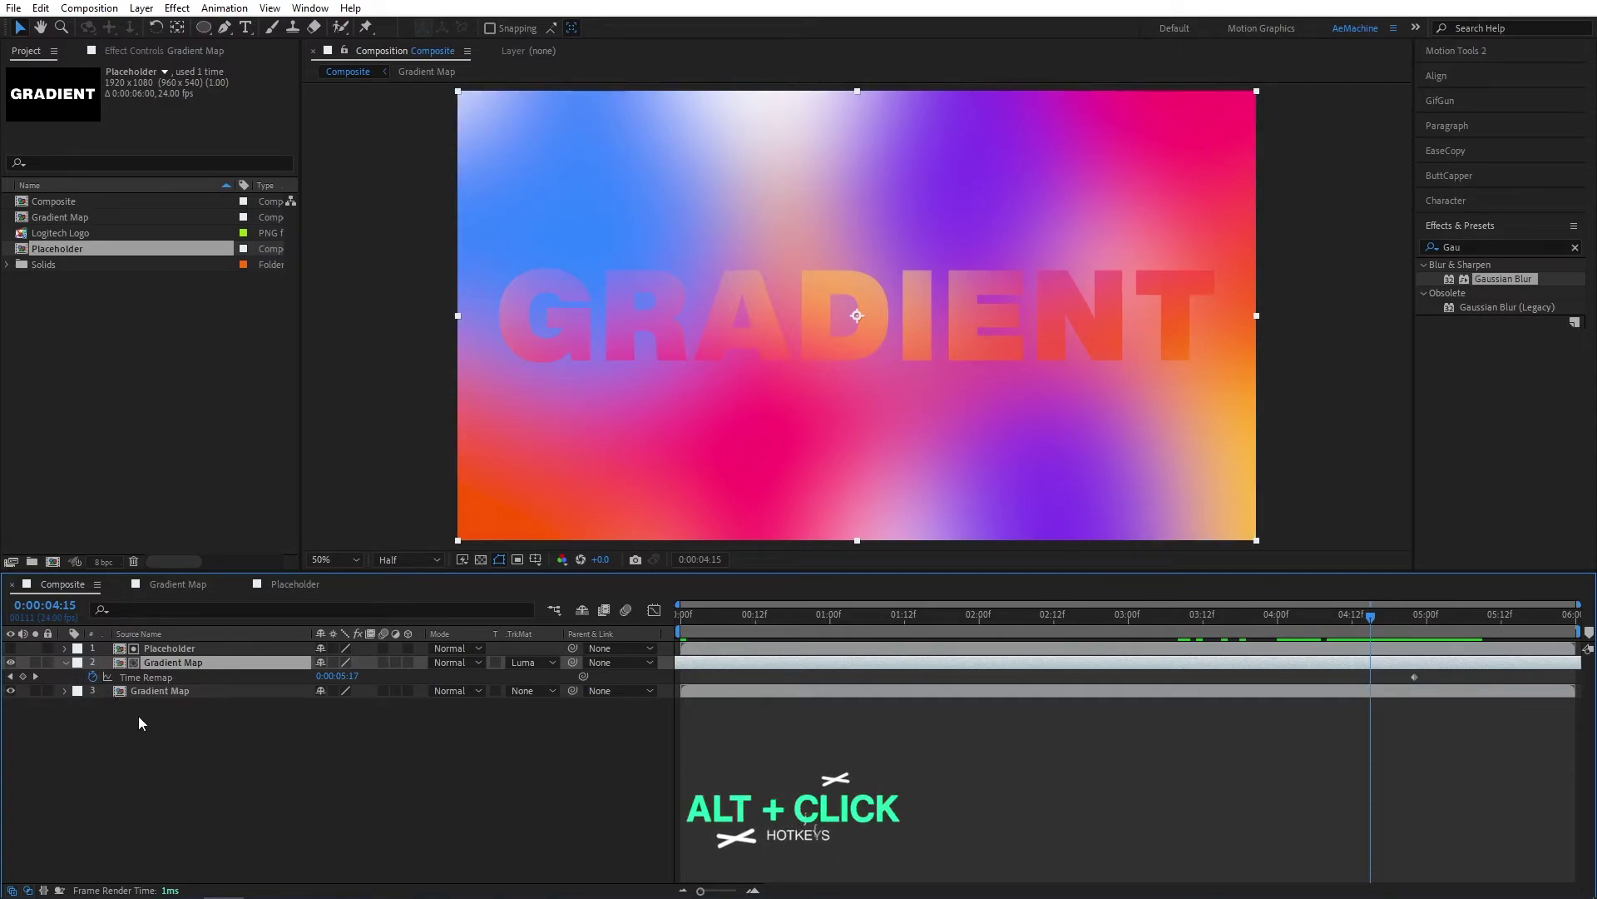
Add a loopOut() expression to the Time Remap property
alt+click(92, 676)
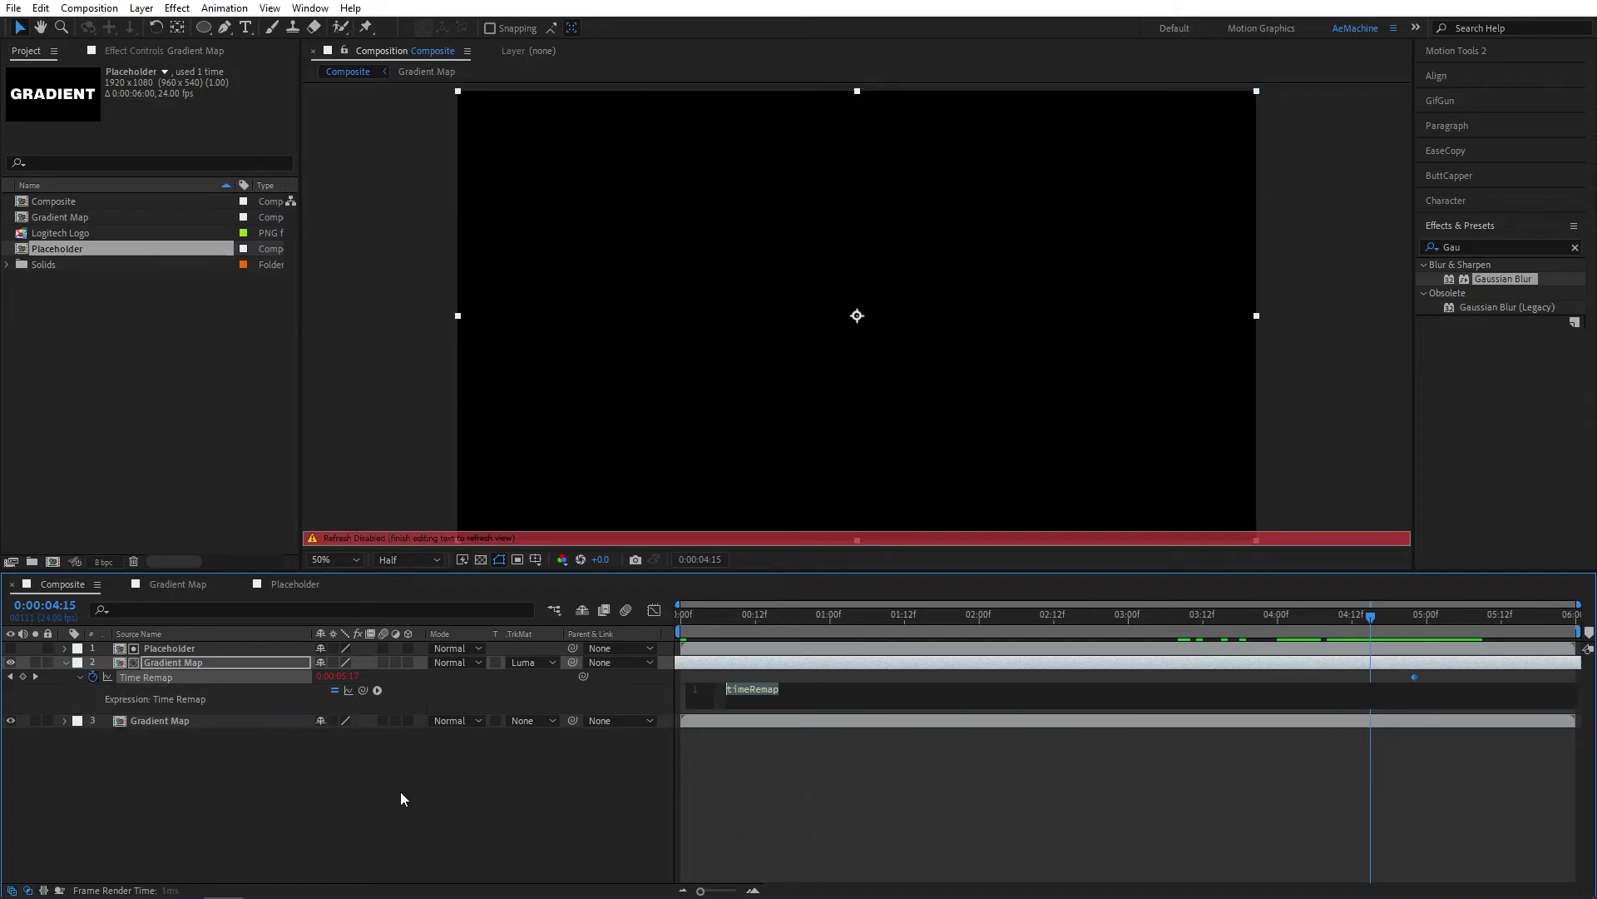
text(loop)
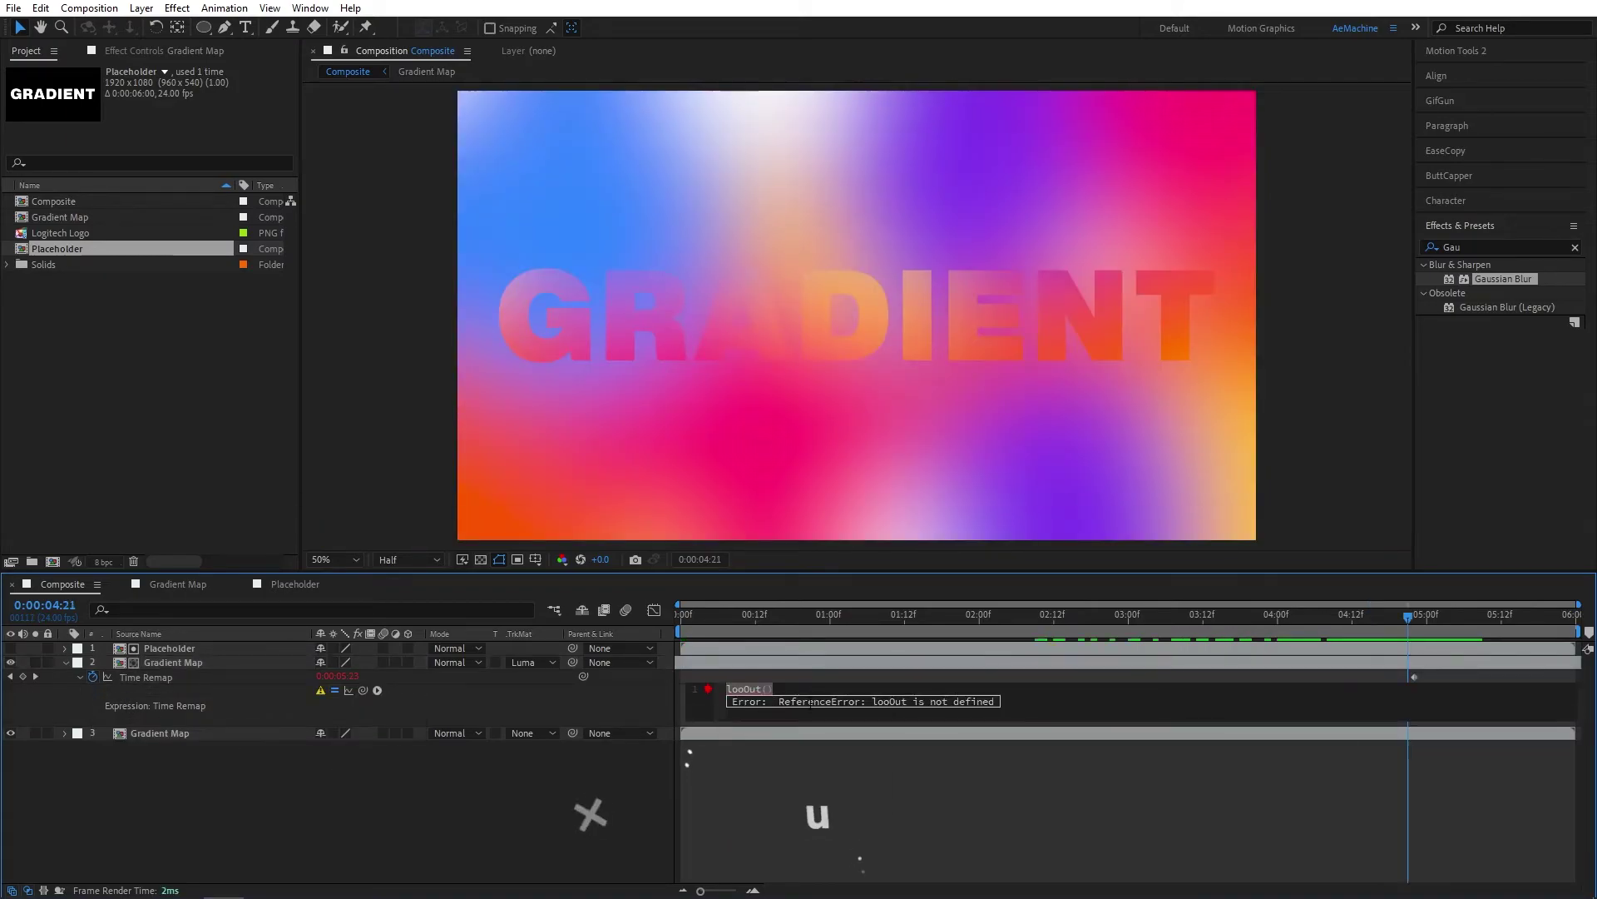
text(In())
key(BackSpace)
key(BackSpace)
key(BackSpace)
key(BackSpace)
text(Out())
click(1257, 661)
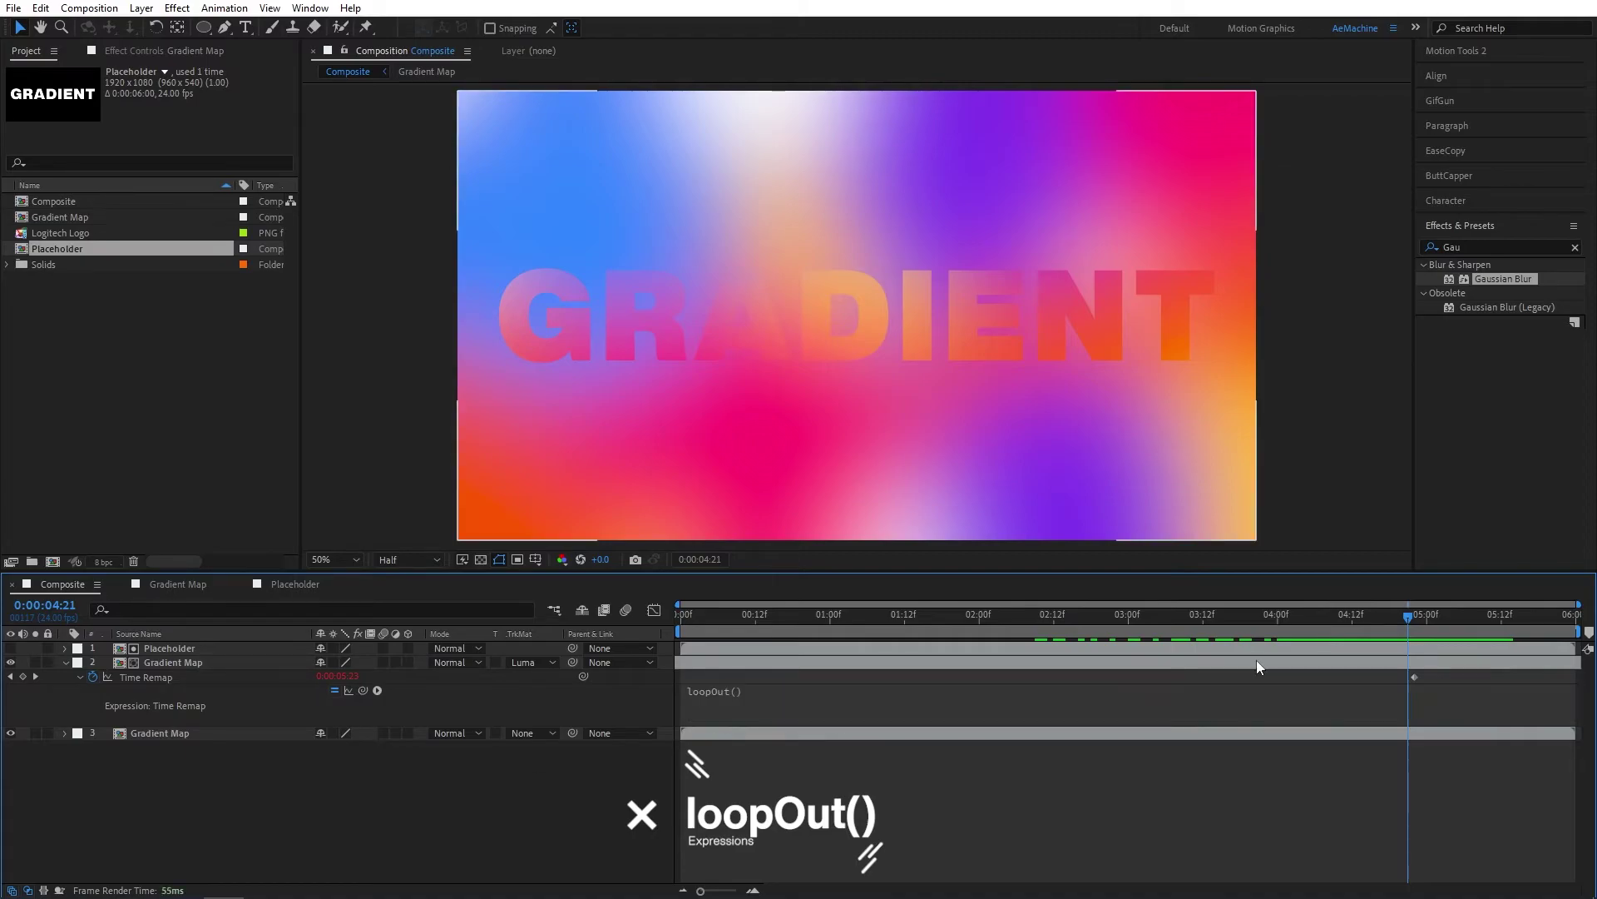
drag(1373, 620, 1410, 617)
Add a Time Remap keyframe at 04:21 and scrub to check the loop
click(1414, 677)
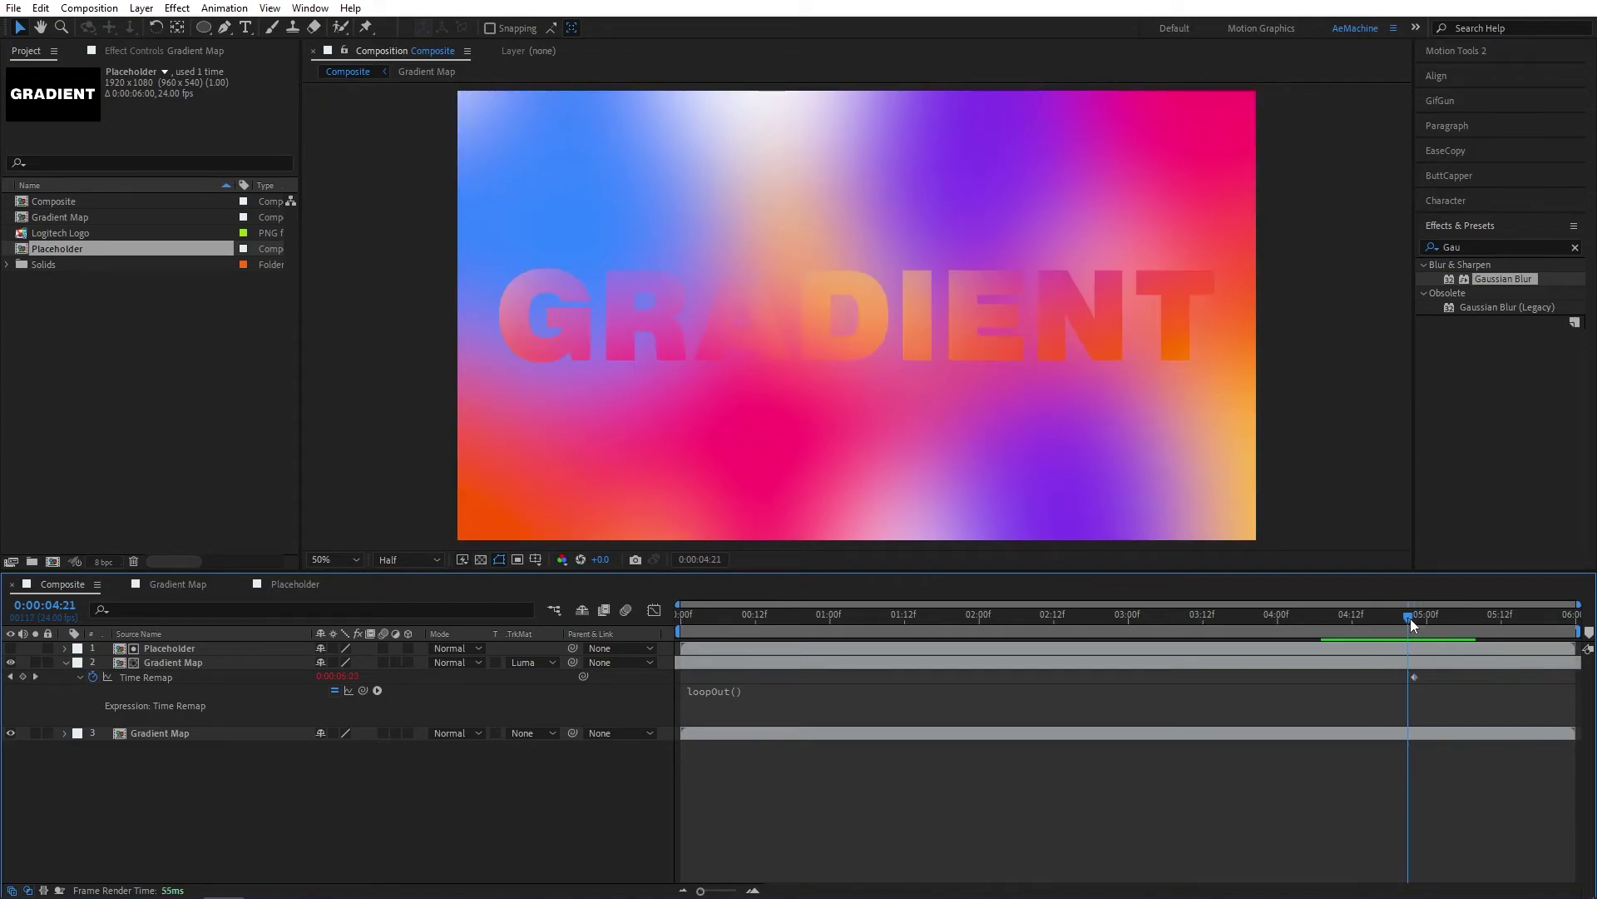
click(22, 677)
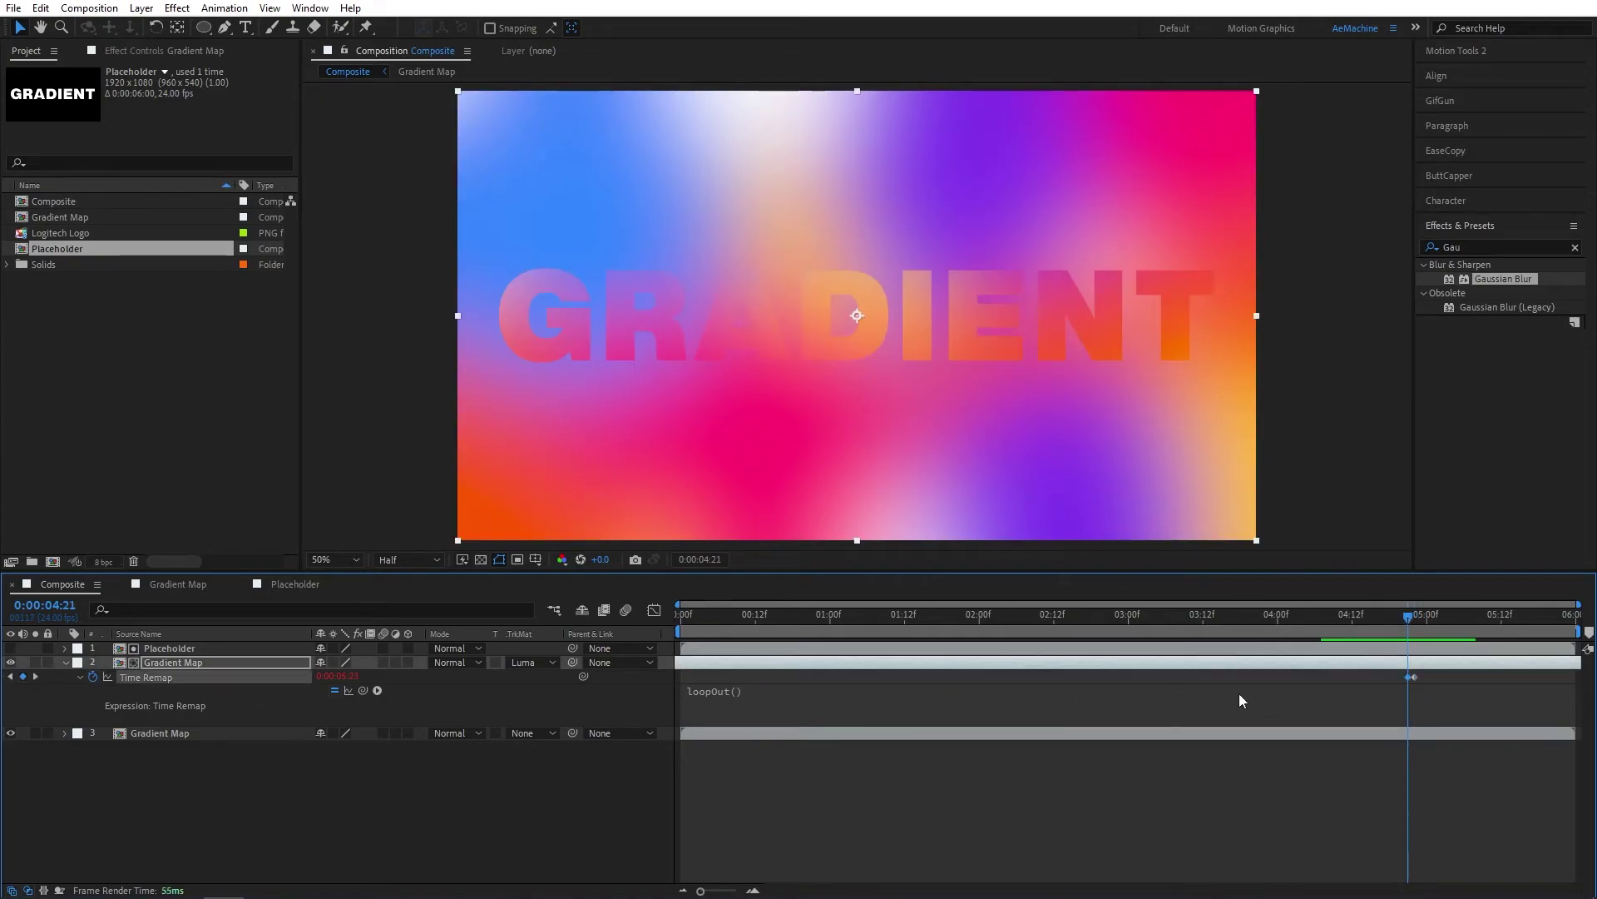
mouse_move(1415, 681)
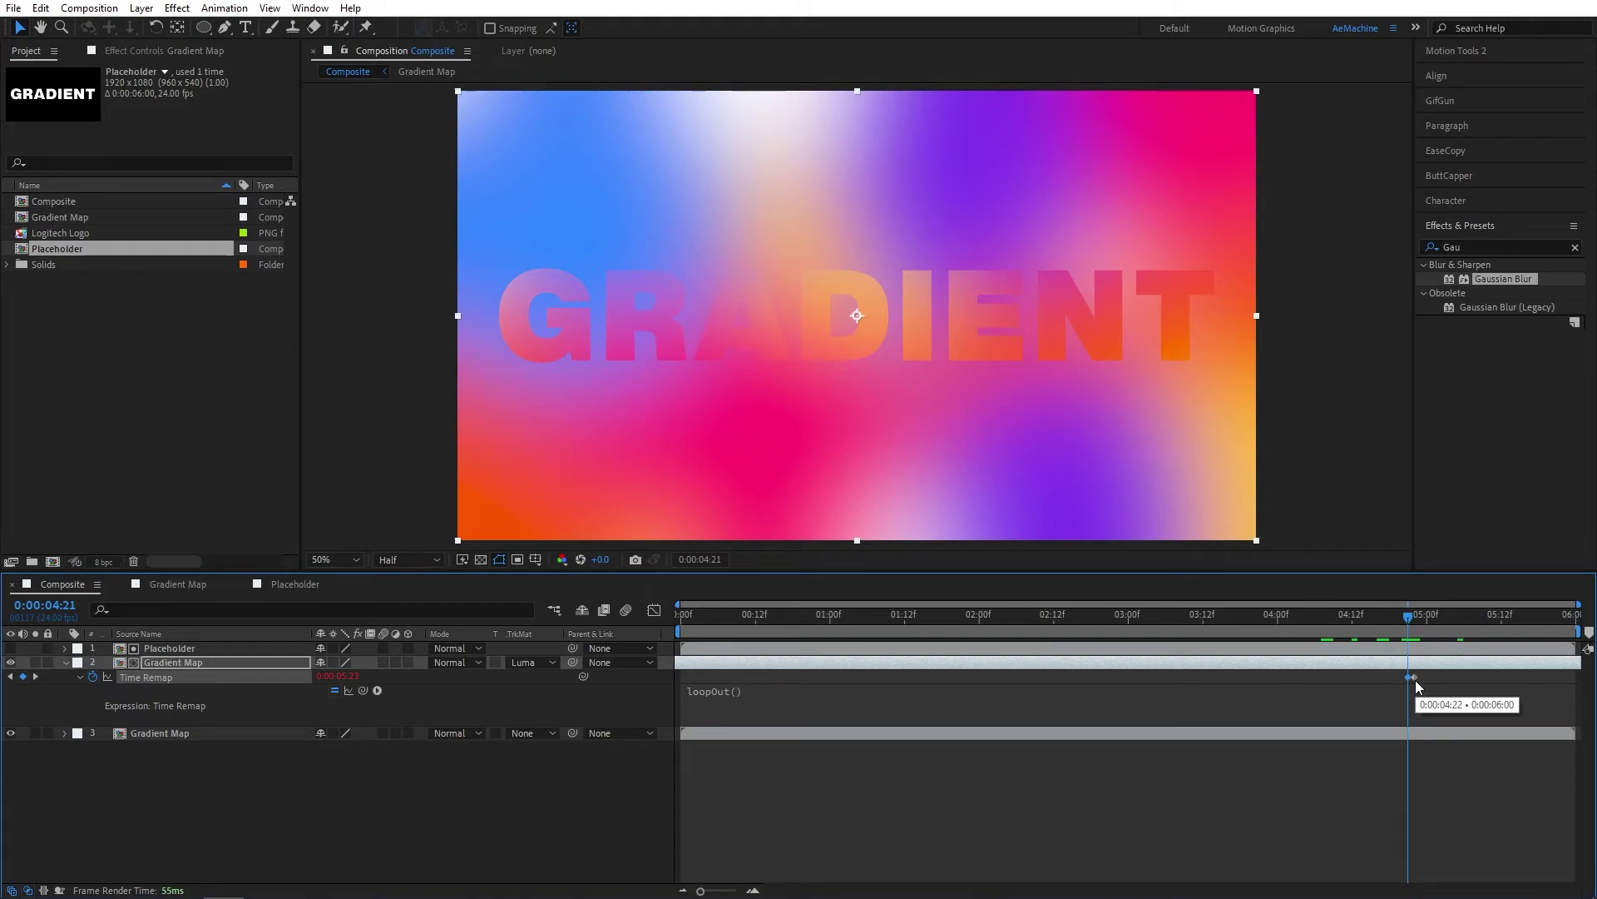
click(1419, 662)
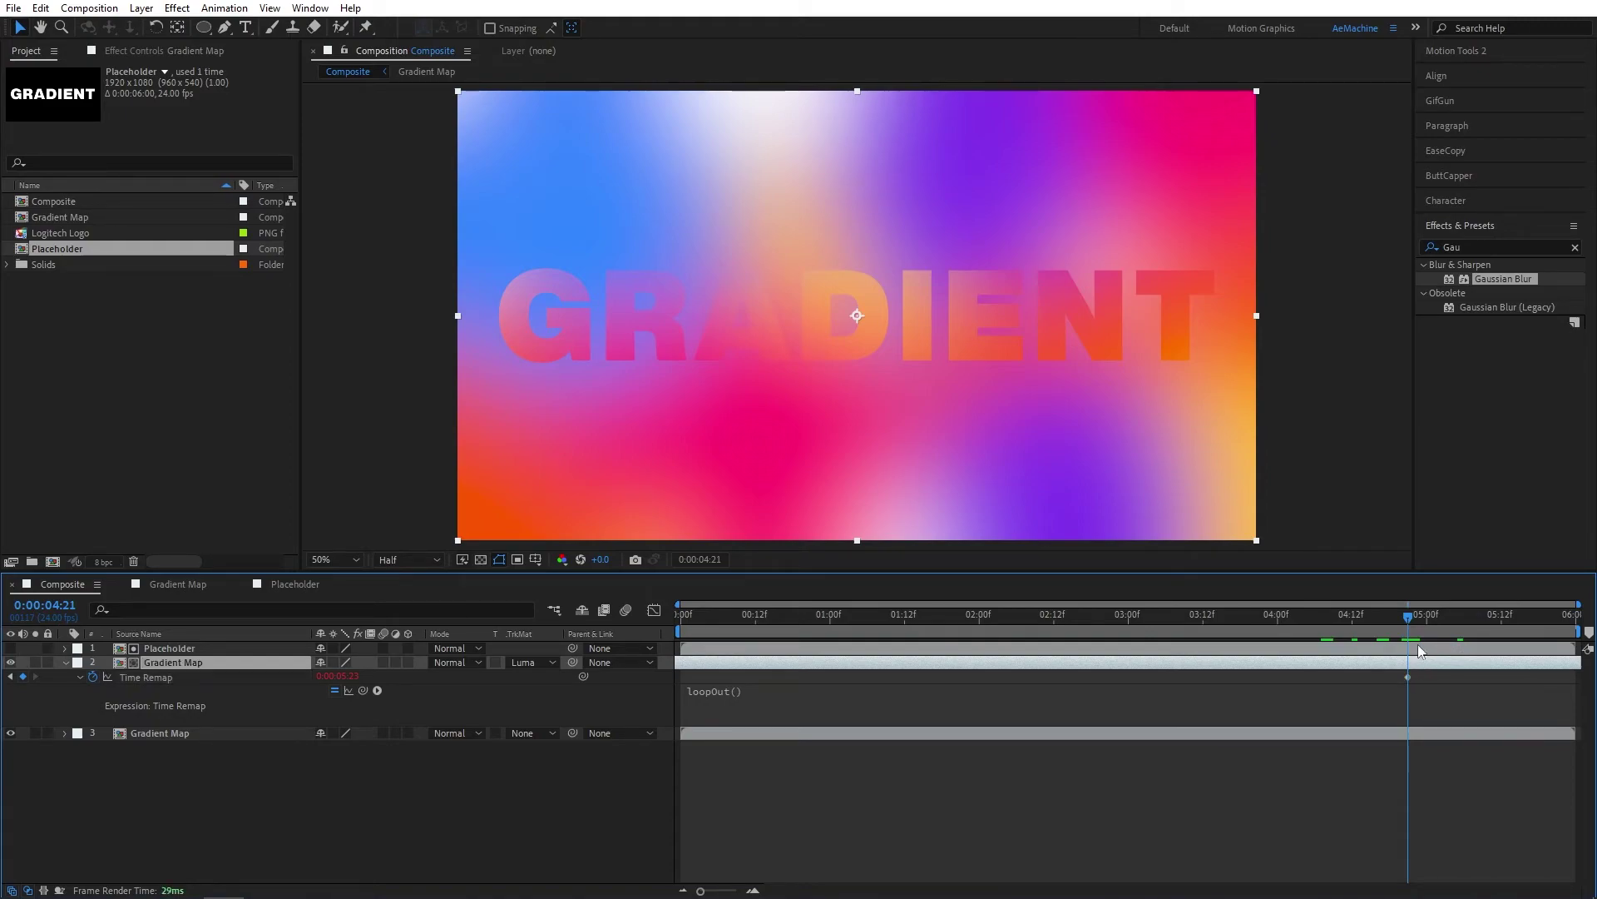
click(1415, 617)
drag(1415, 635, 634, 667)
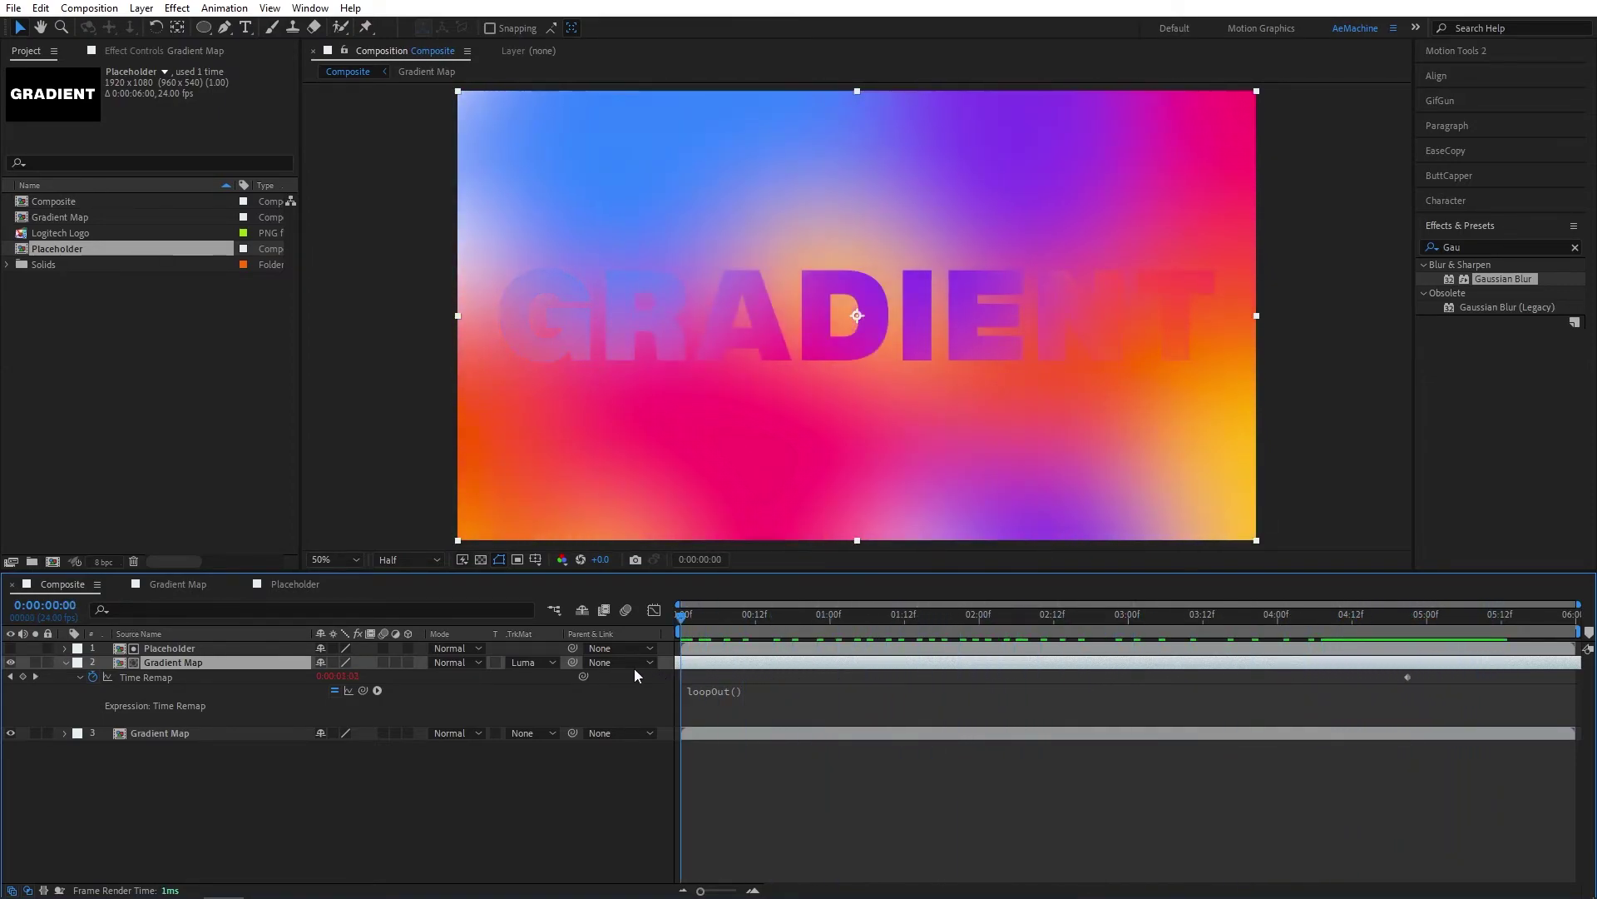
Collapse the Gradient Map properties and preview the looping composite
click(66, 662)
click(237, 746)
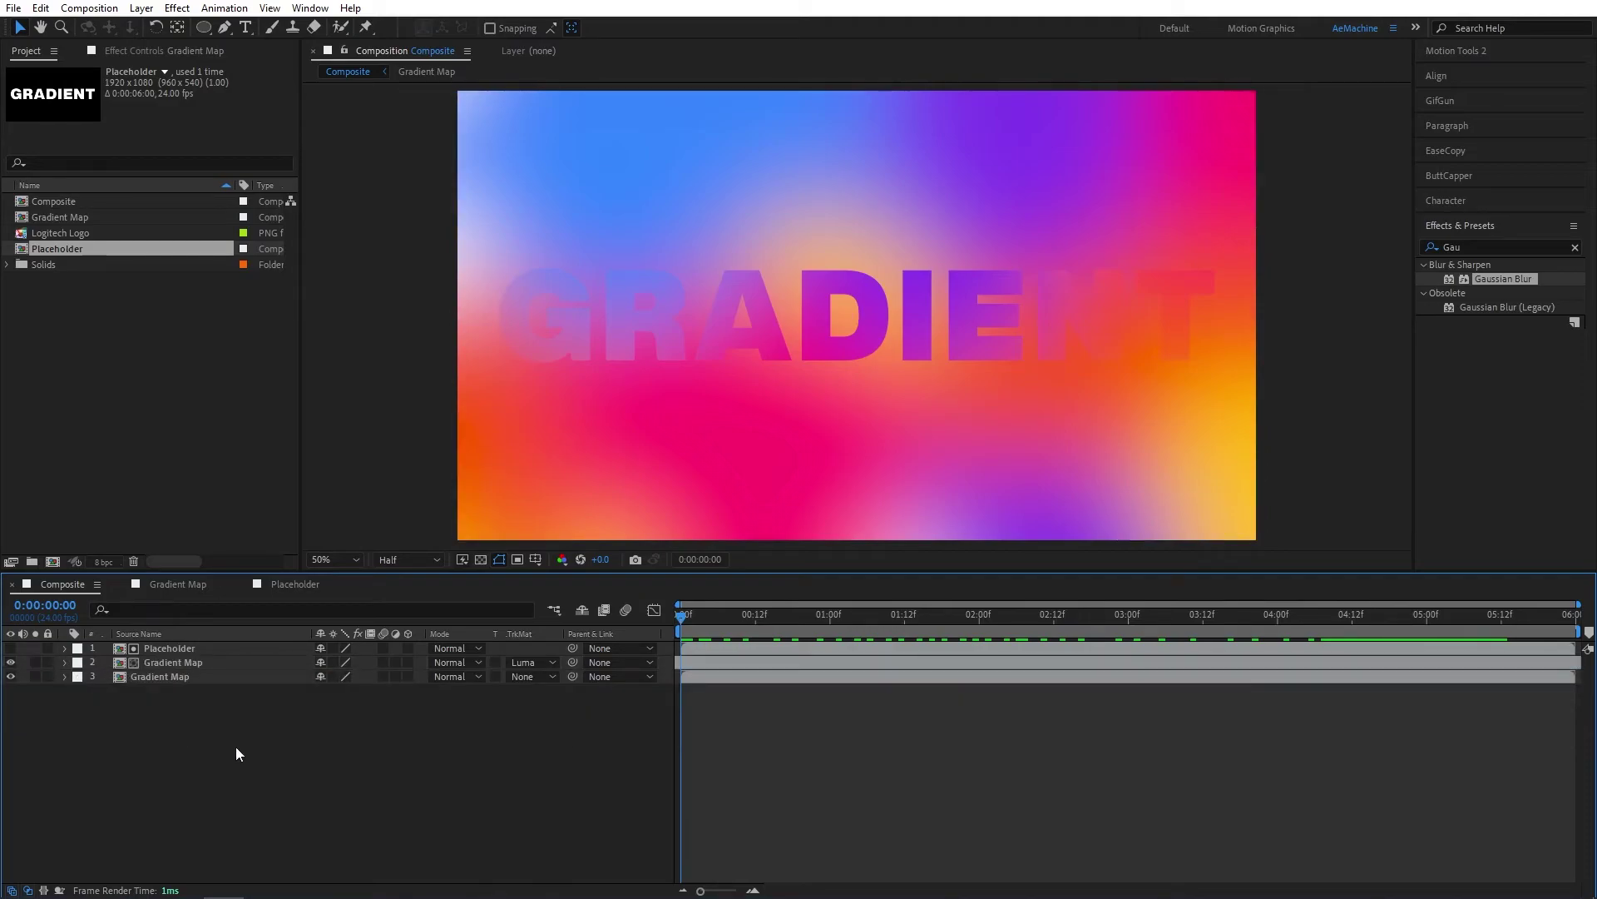
key(space)
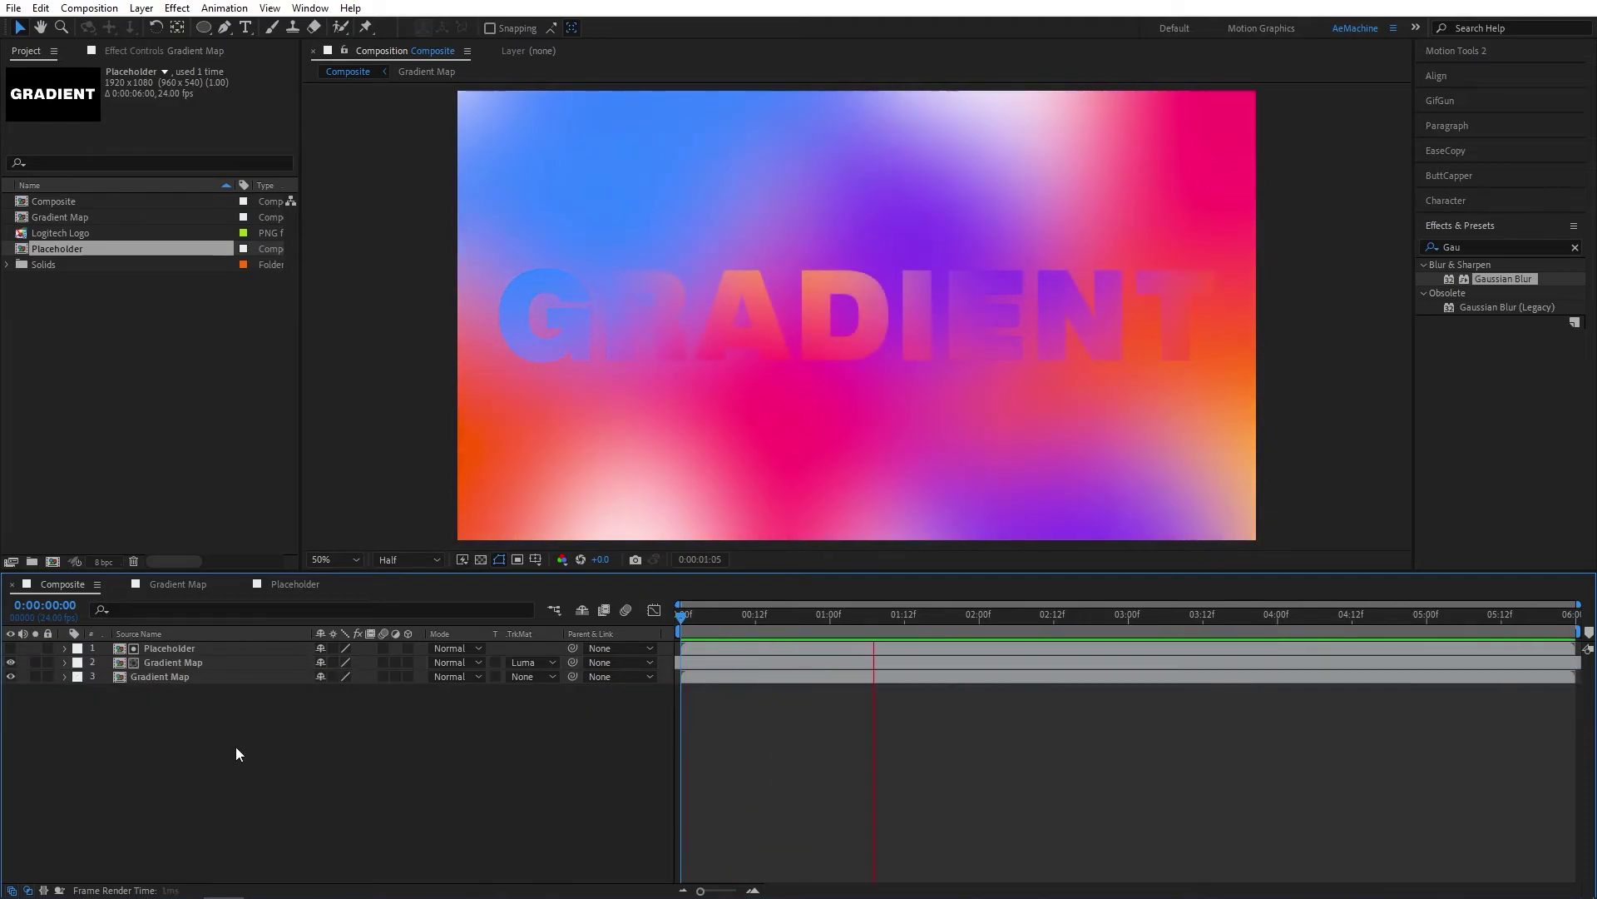
key(space)
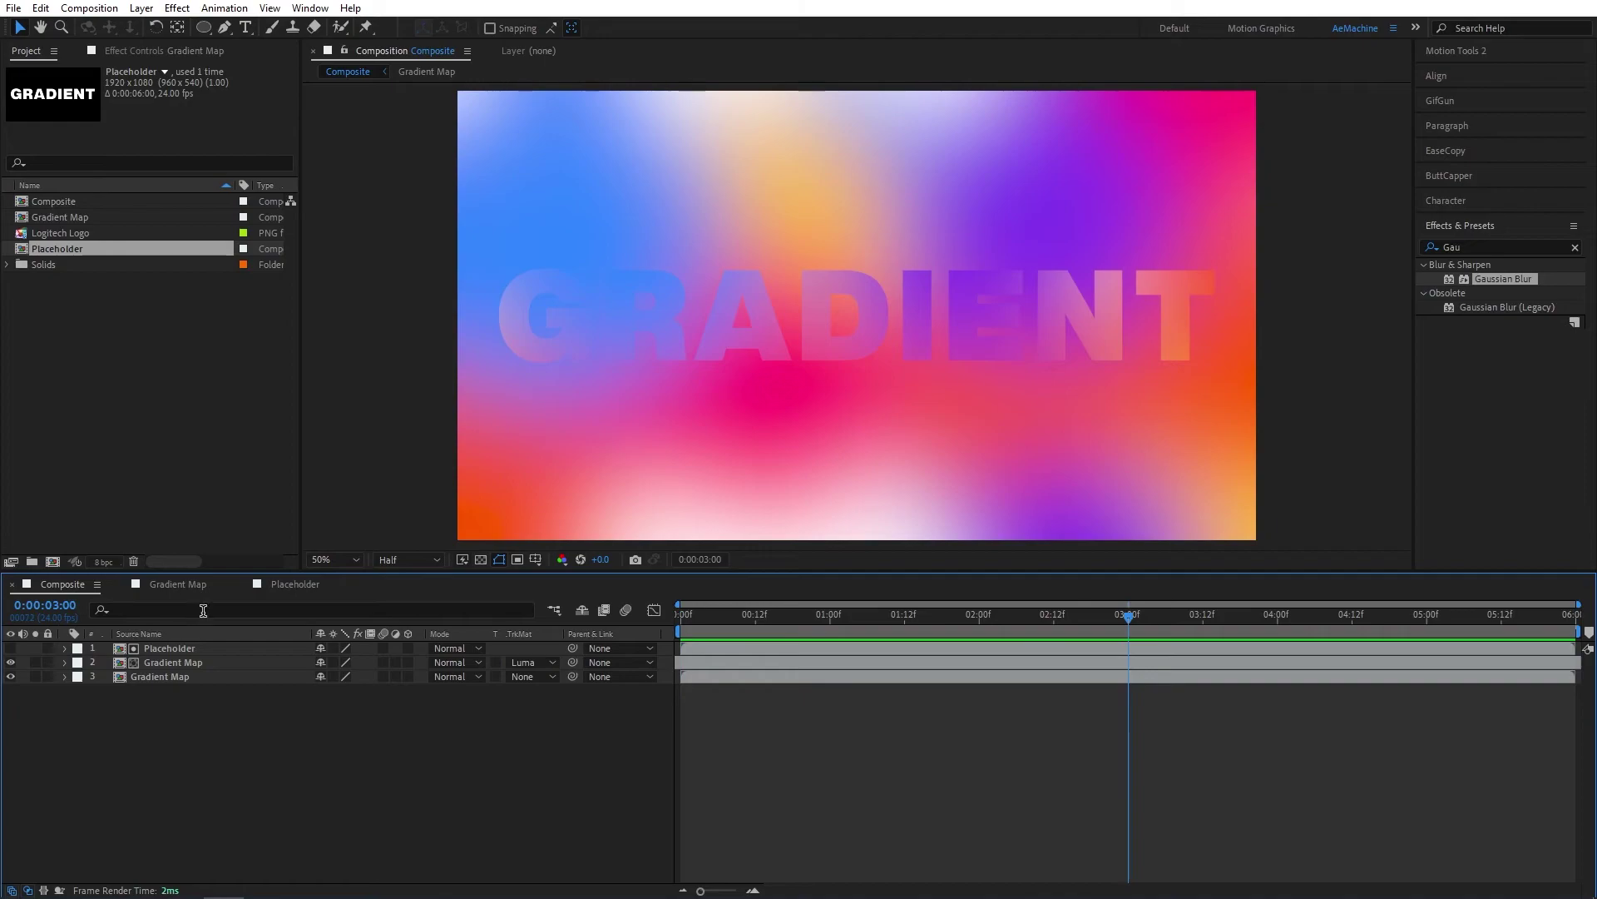
Add the Logitech Logo image to the Placeholder comp and hide the GRADIENT text layer
click(293, 586)
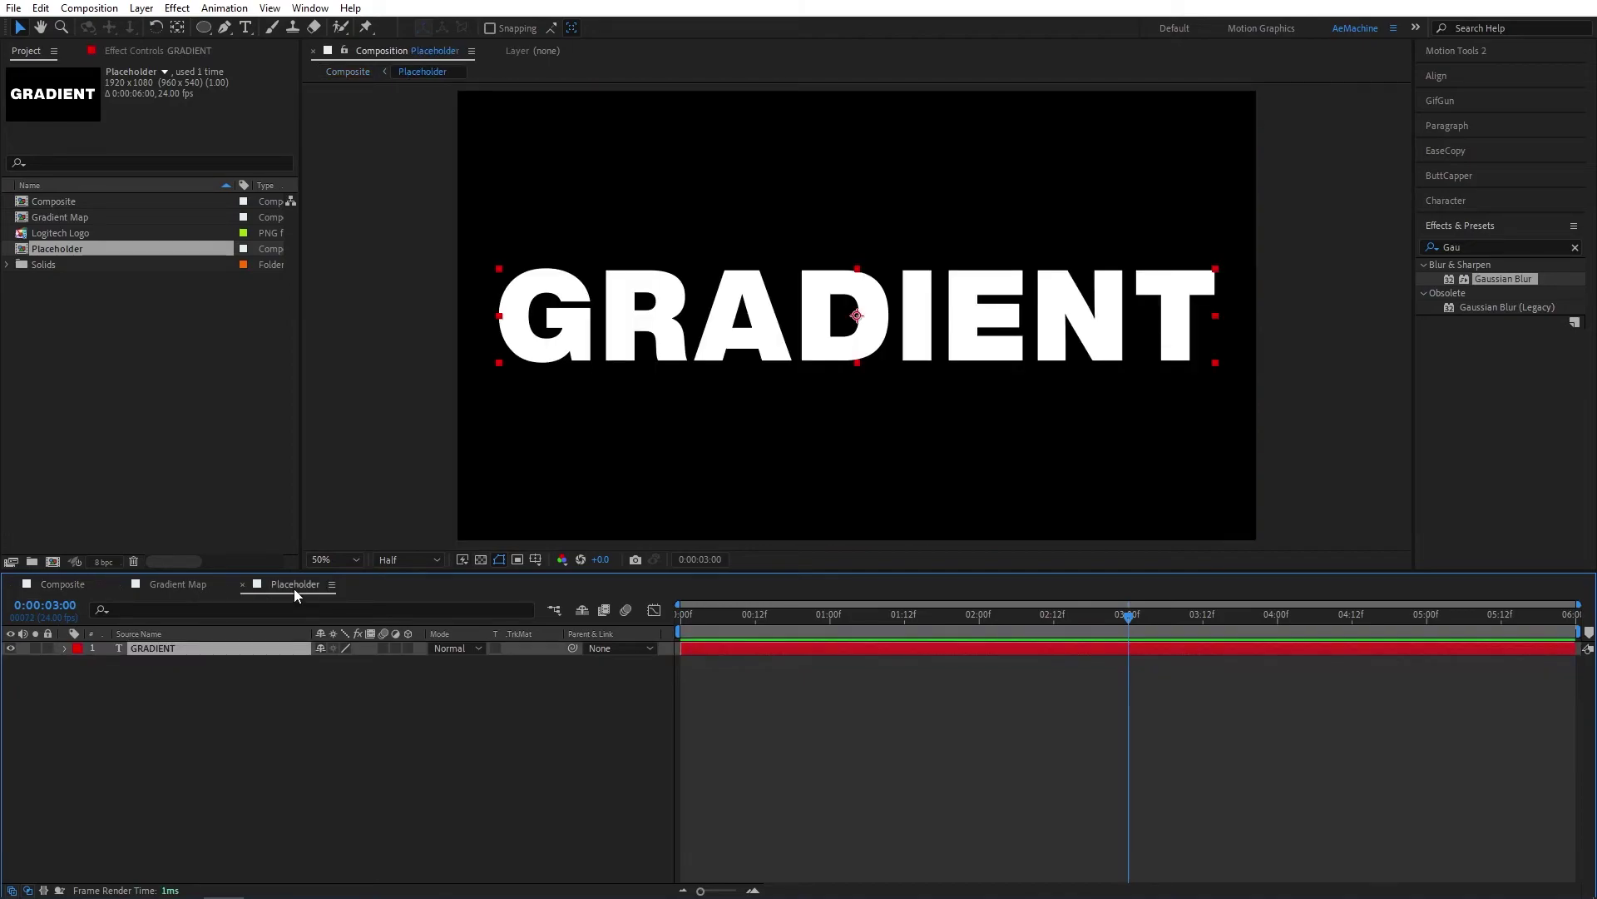
drag(78, 235, 166, 707)
click(10, 648)
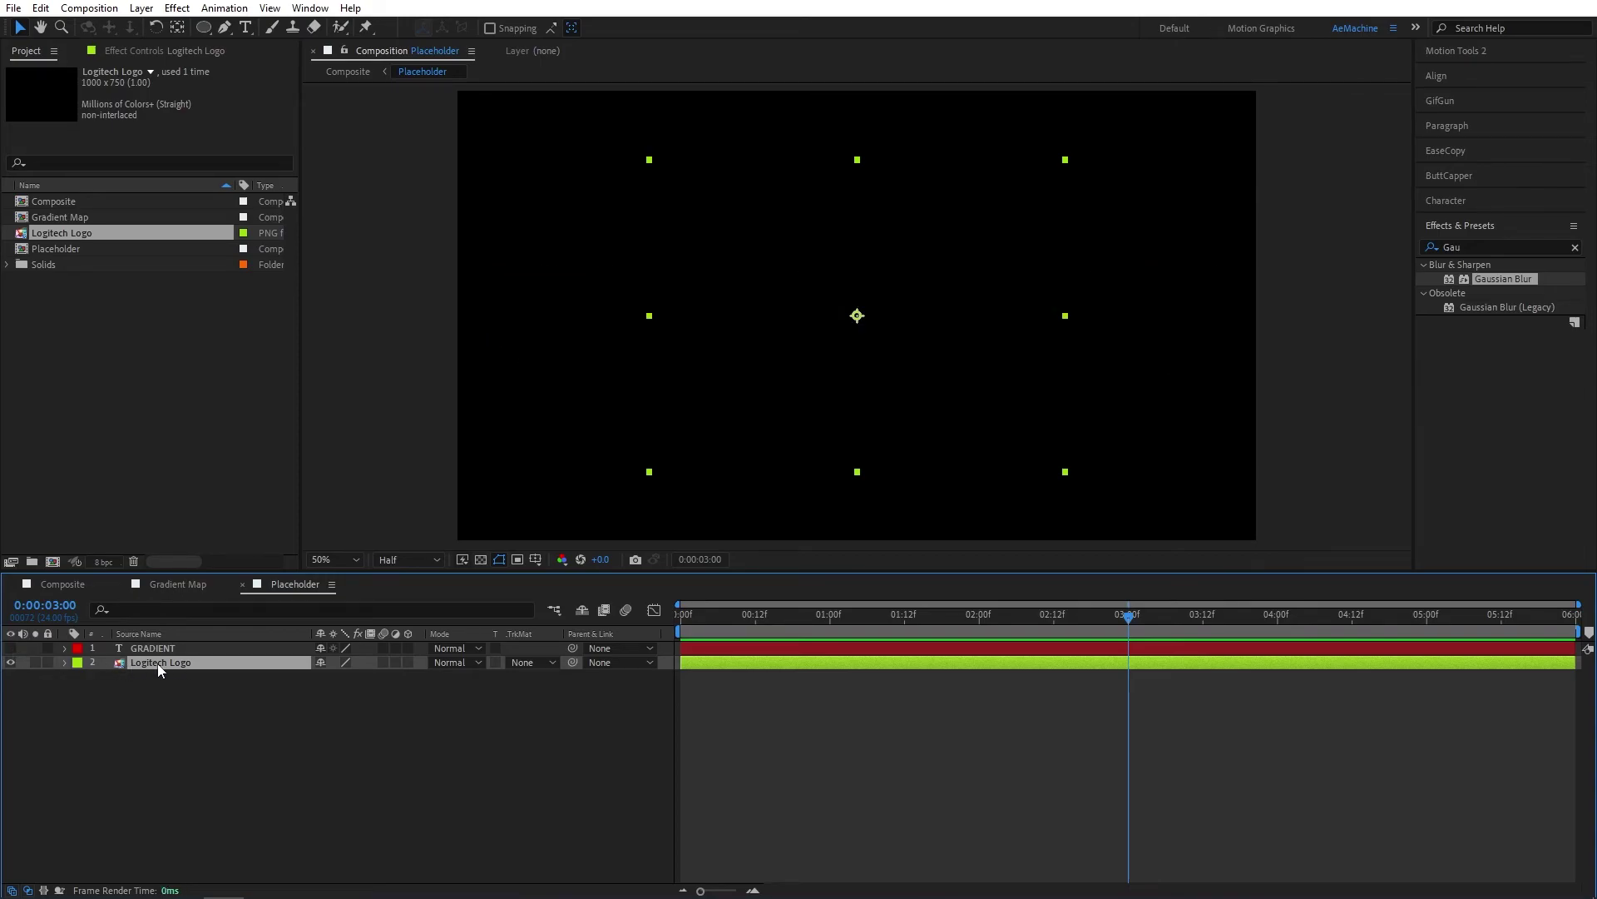
click(480, 559)
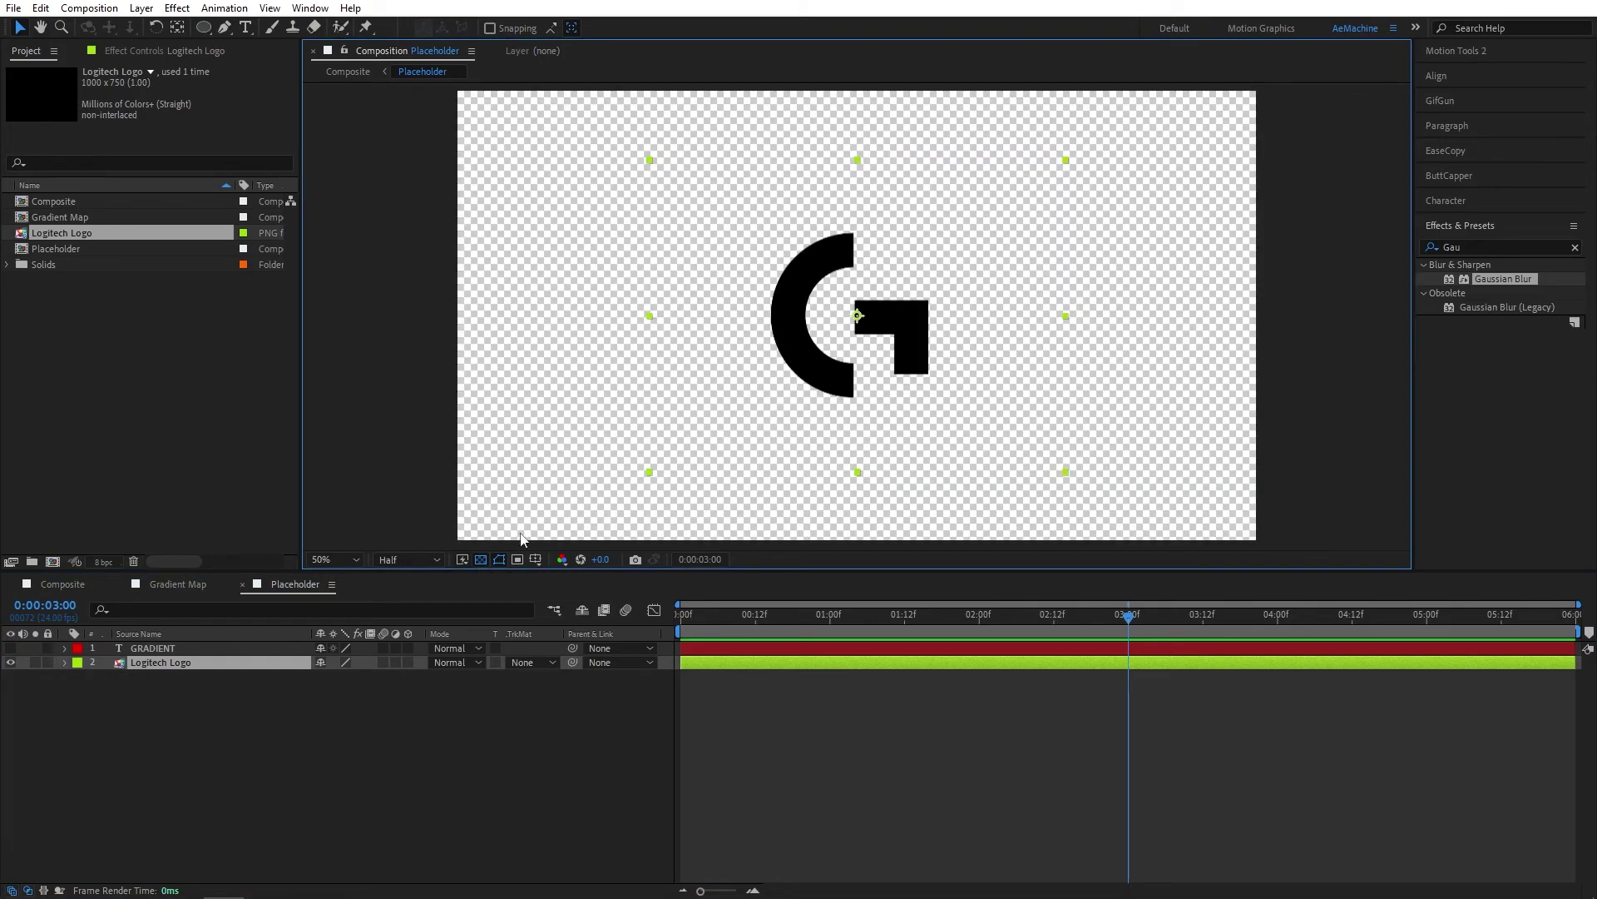
click(480, 559)
click(183, 667)
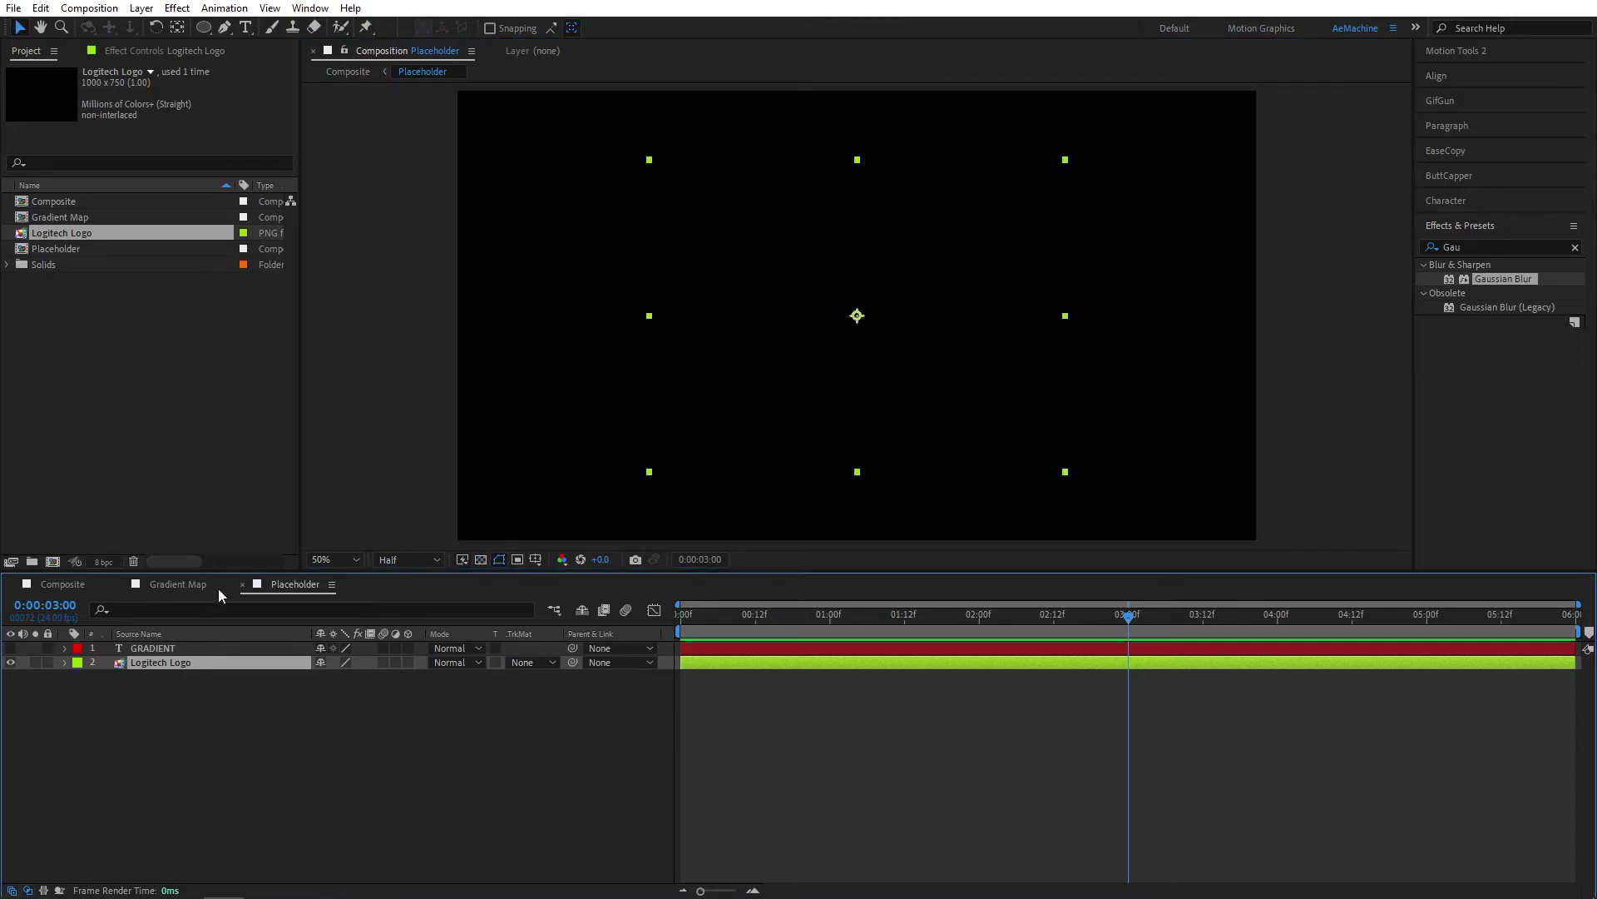
Apply a Fill effect to the logo with colour FFFFFF
click(1464, 247)
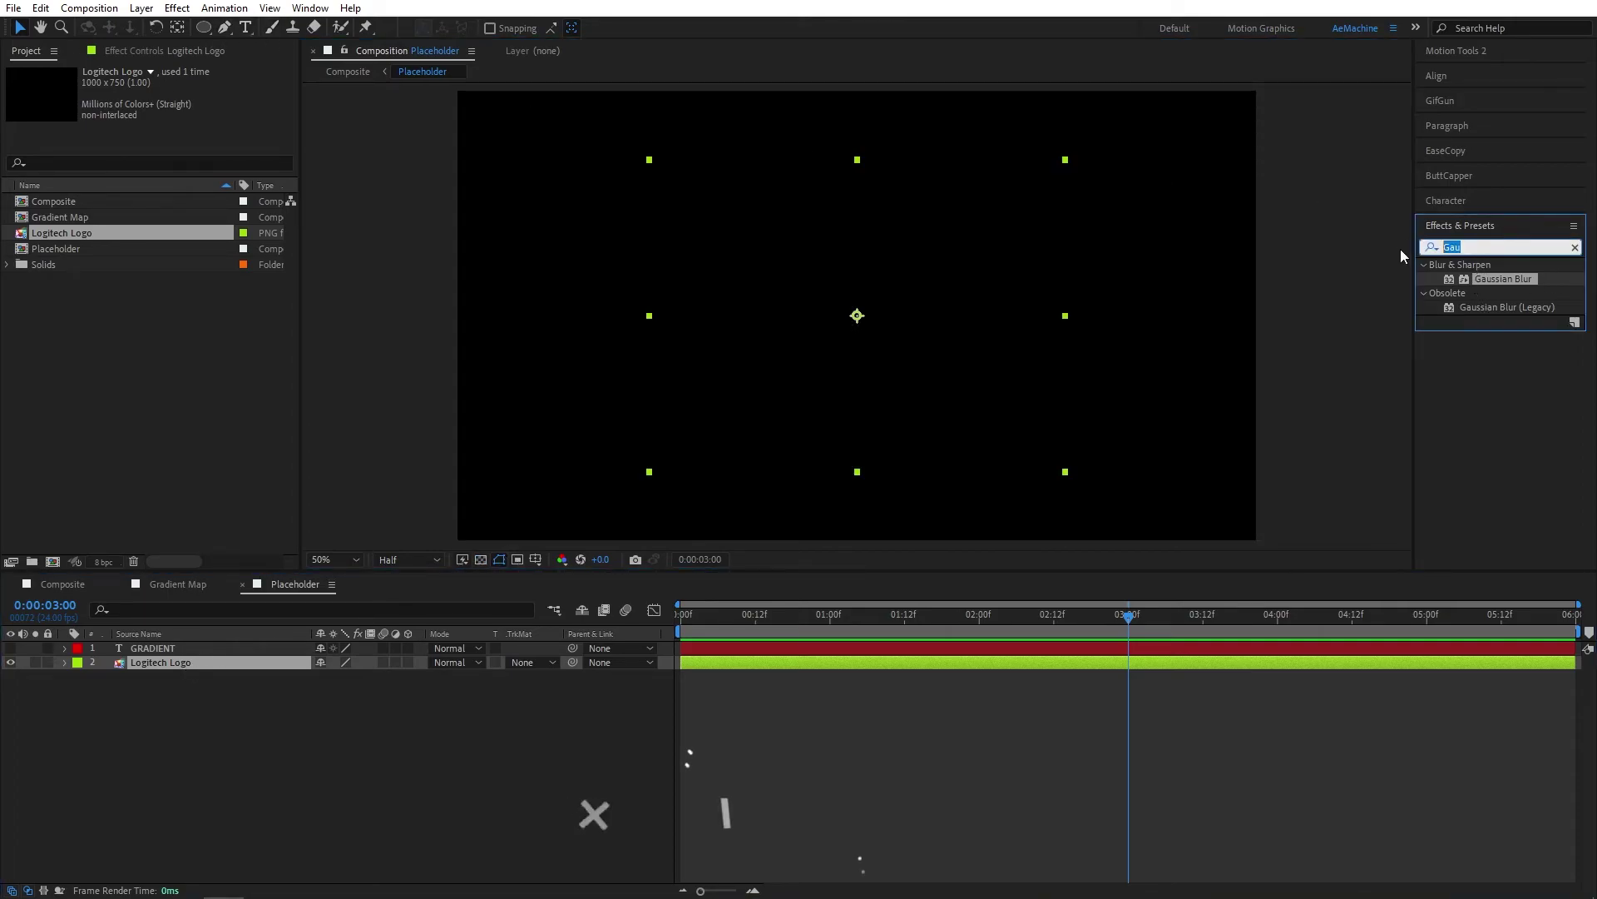
text(fil)
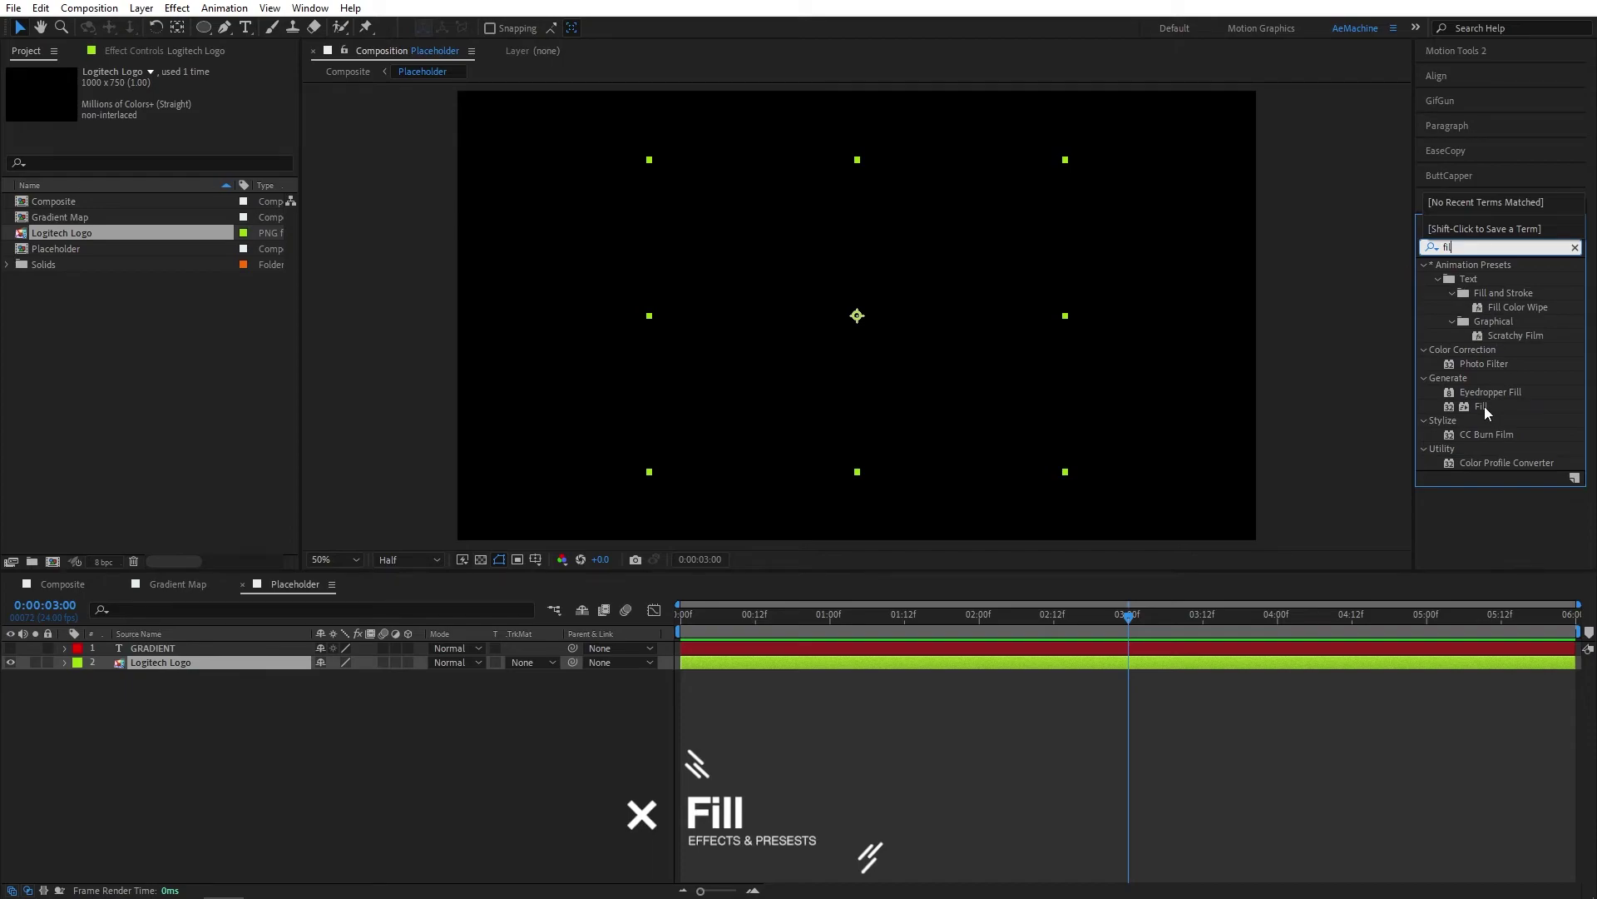
double_click(1471, 408)
click(172, 128)
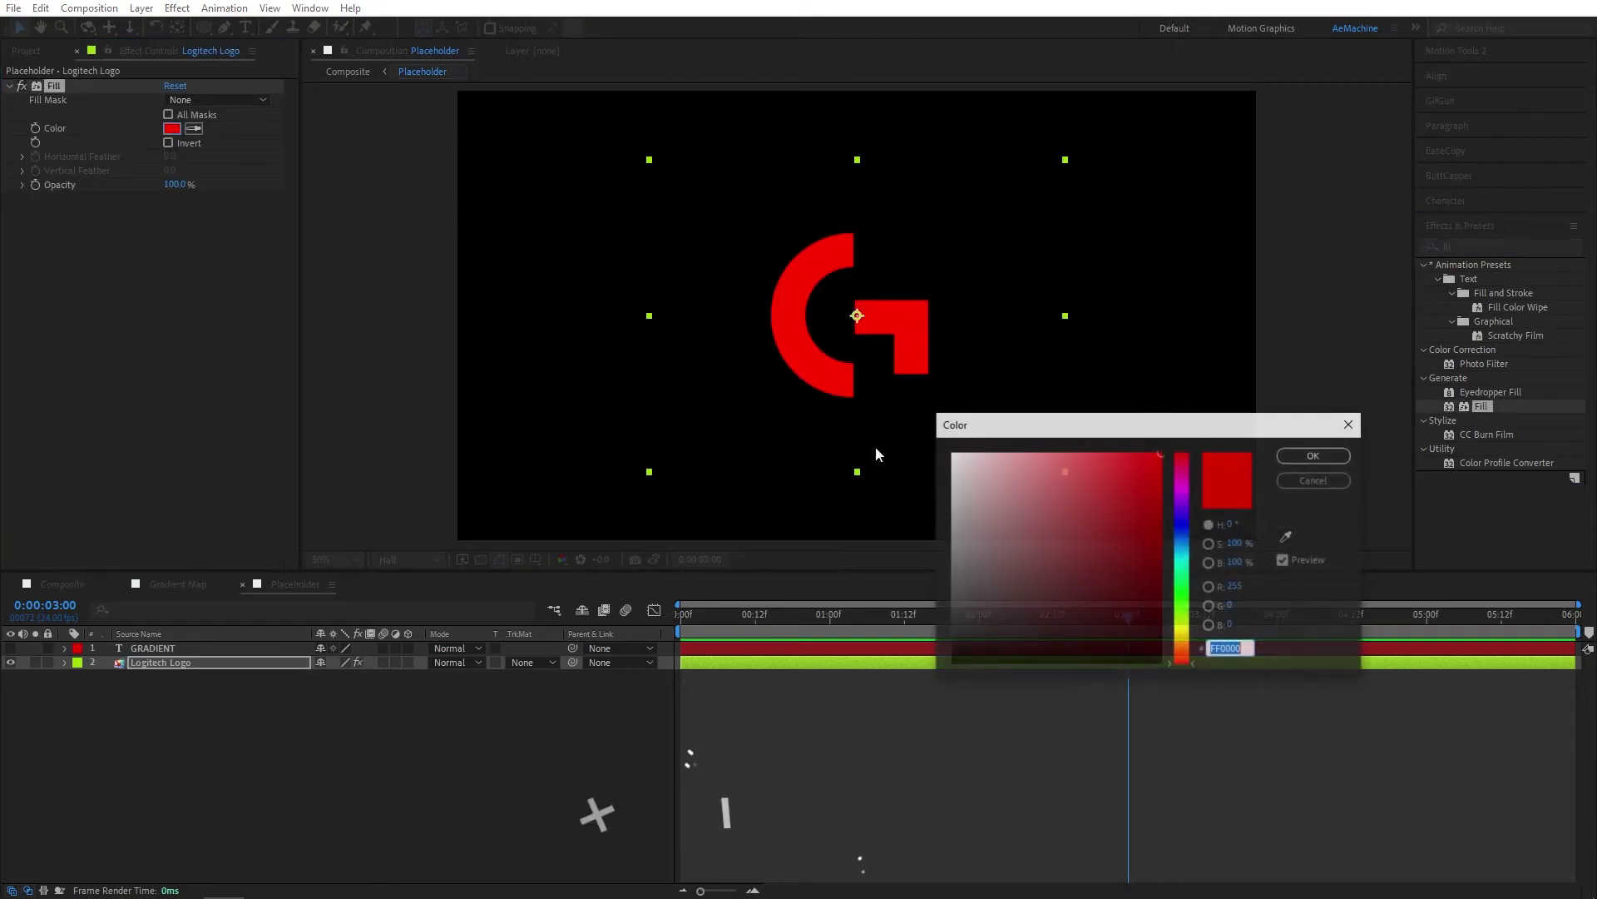
drag(1062, 550, 940, 441)
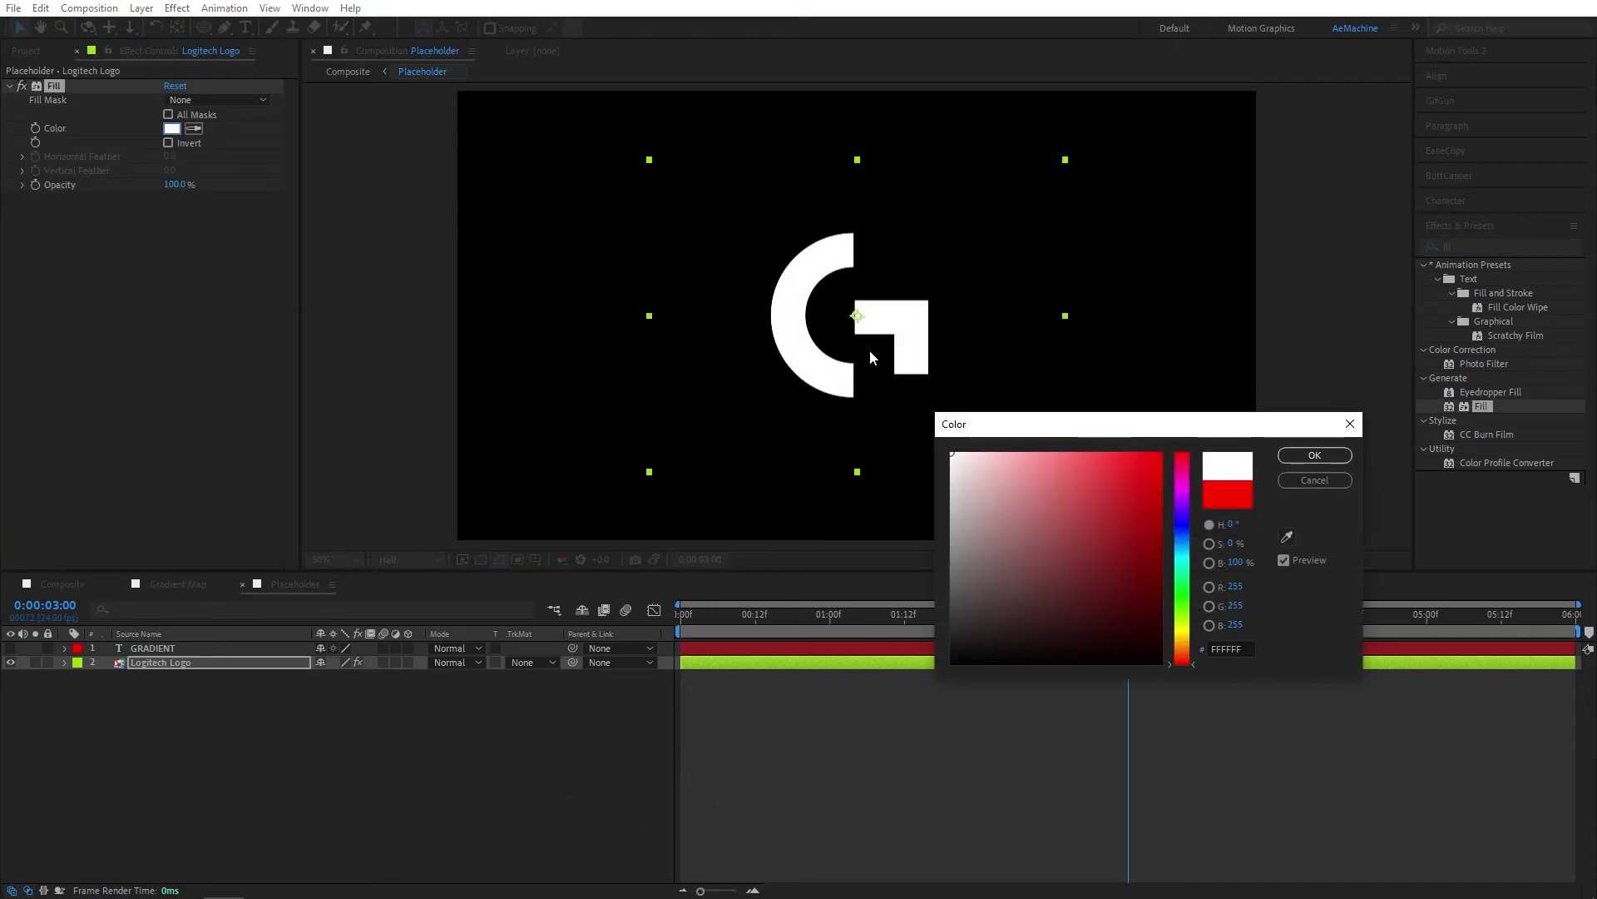
click(1314, 455)
Scale the logo up to 128.1% around the composition centre
drag(1069, 472, 1119, 513)
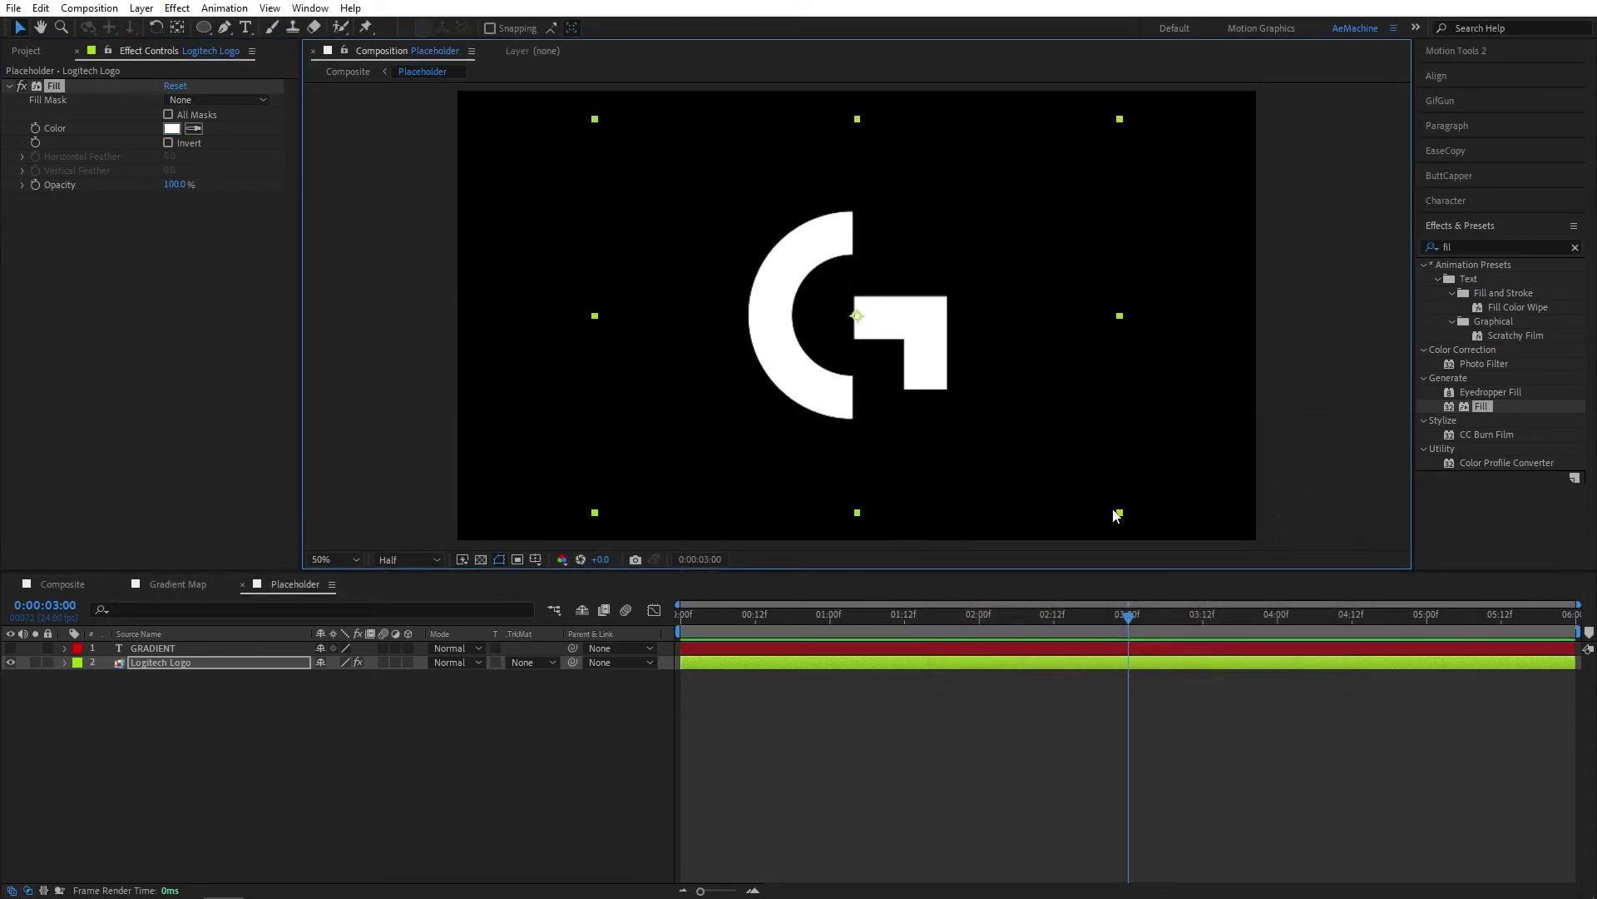
click(1125, 522)
click(1075, 513)
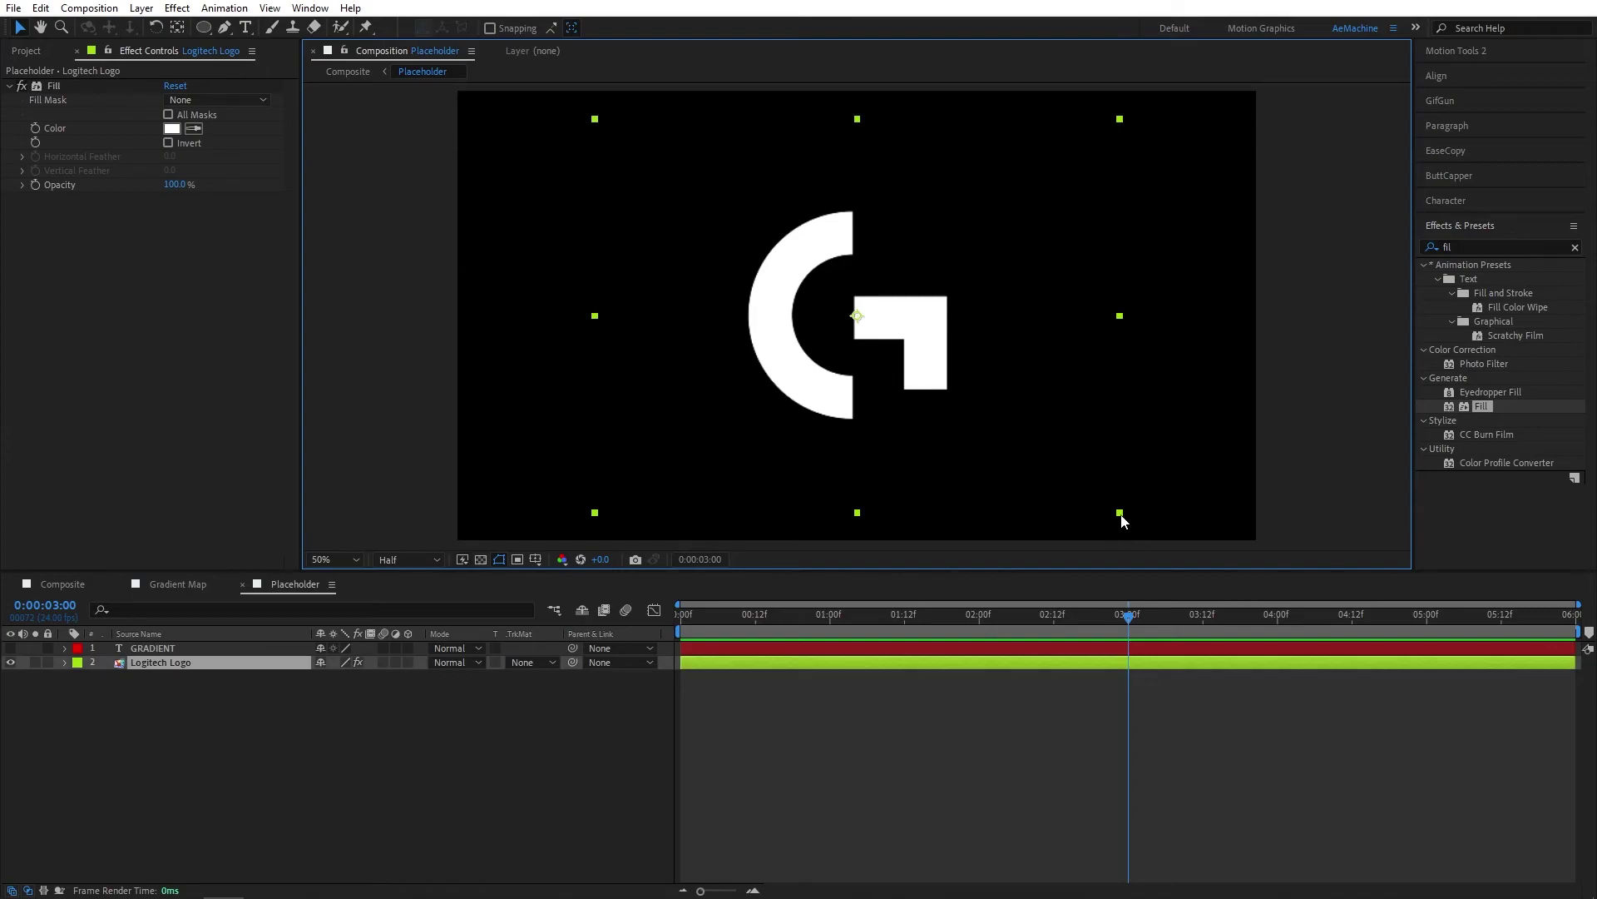
drag(1122, 521, 1125, 517)
click(176, 664)
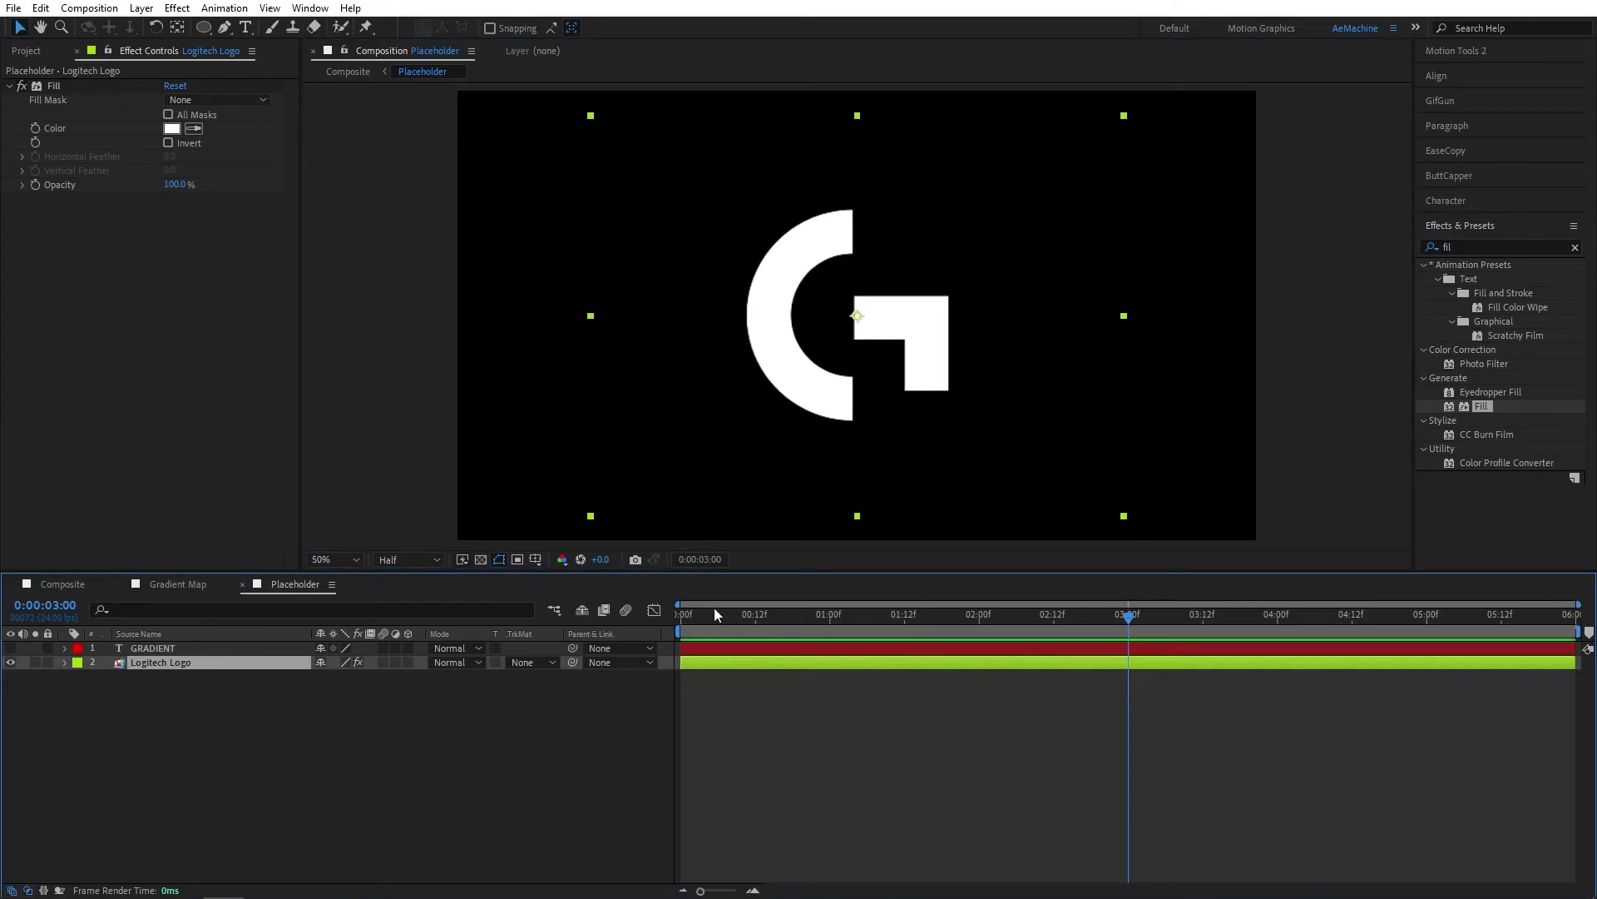
drag(713, 614, 680, 624)
Keyframe the logo Scale at 128.1% at 0 seconds and 102.1% at 3 seconds
key(s)
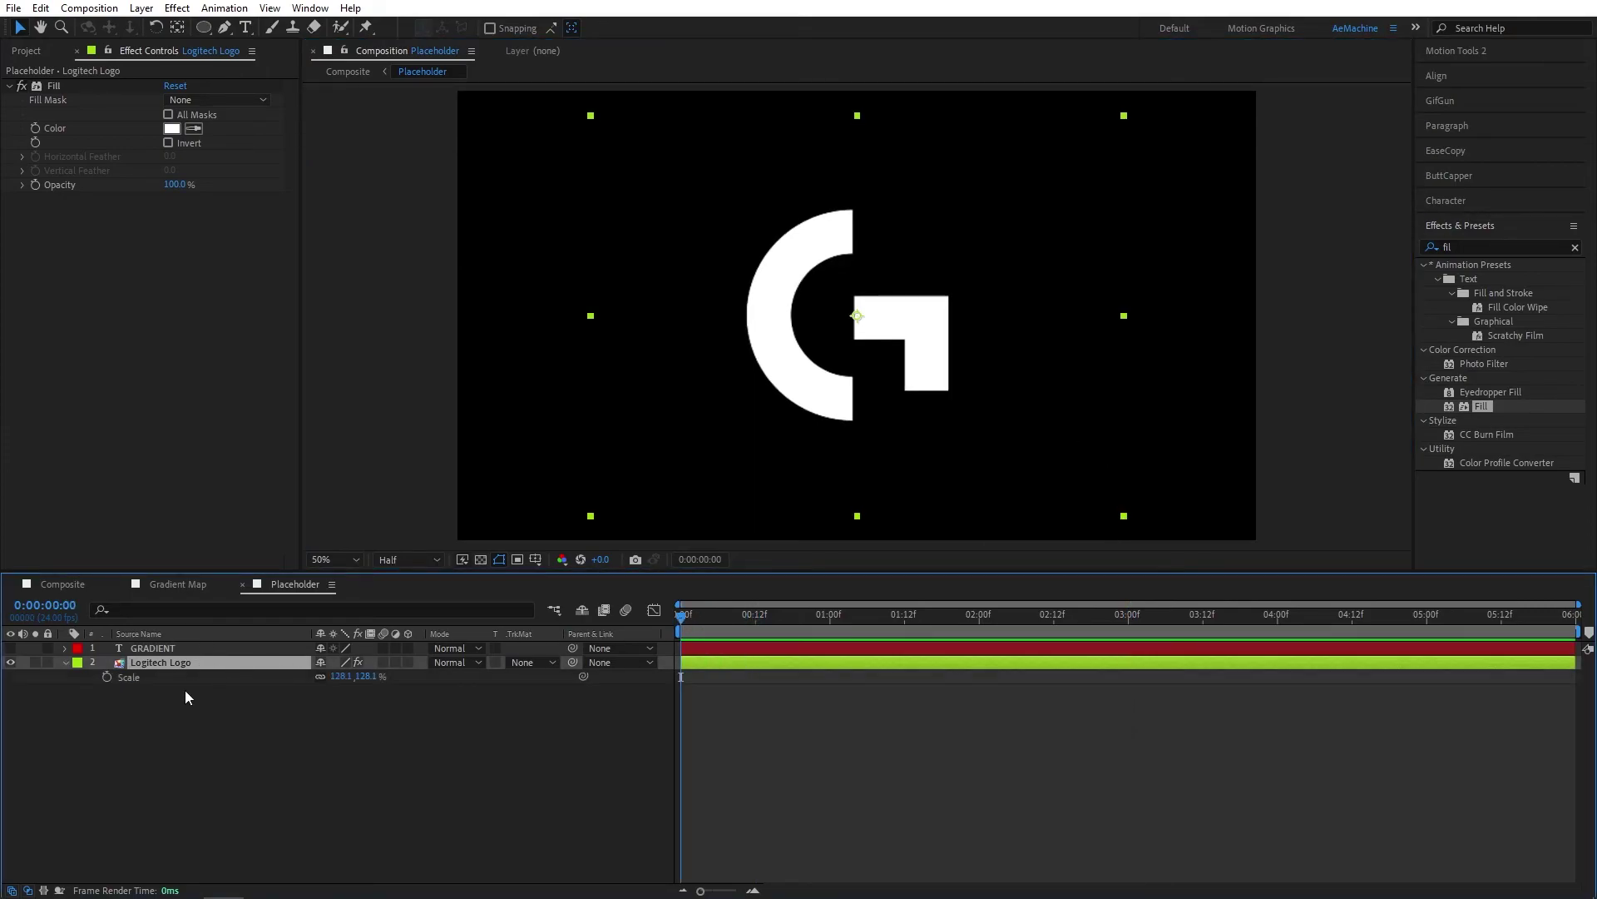
click(104, 680)
drag(681, 621, 527, 666)
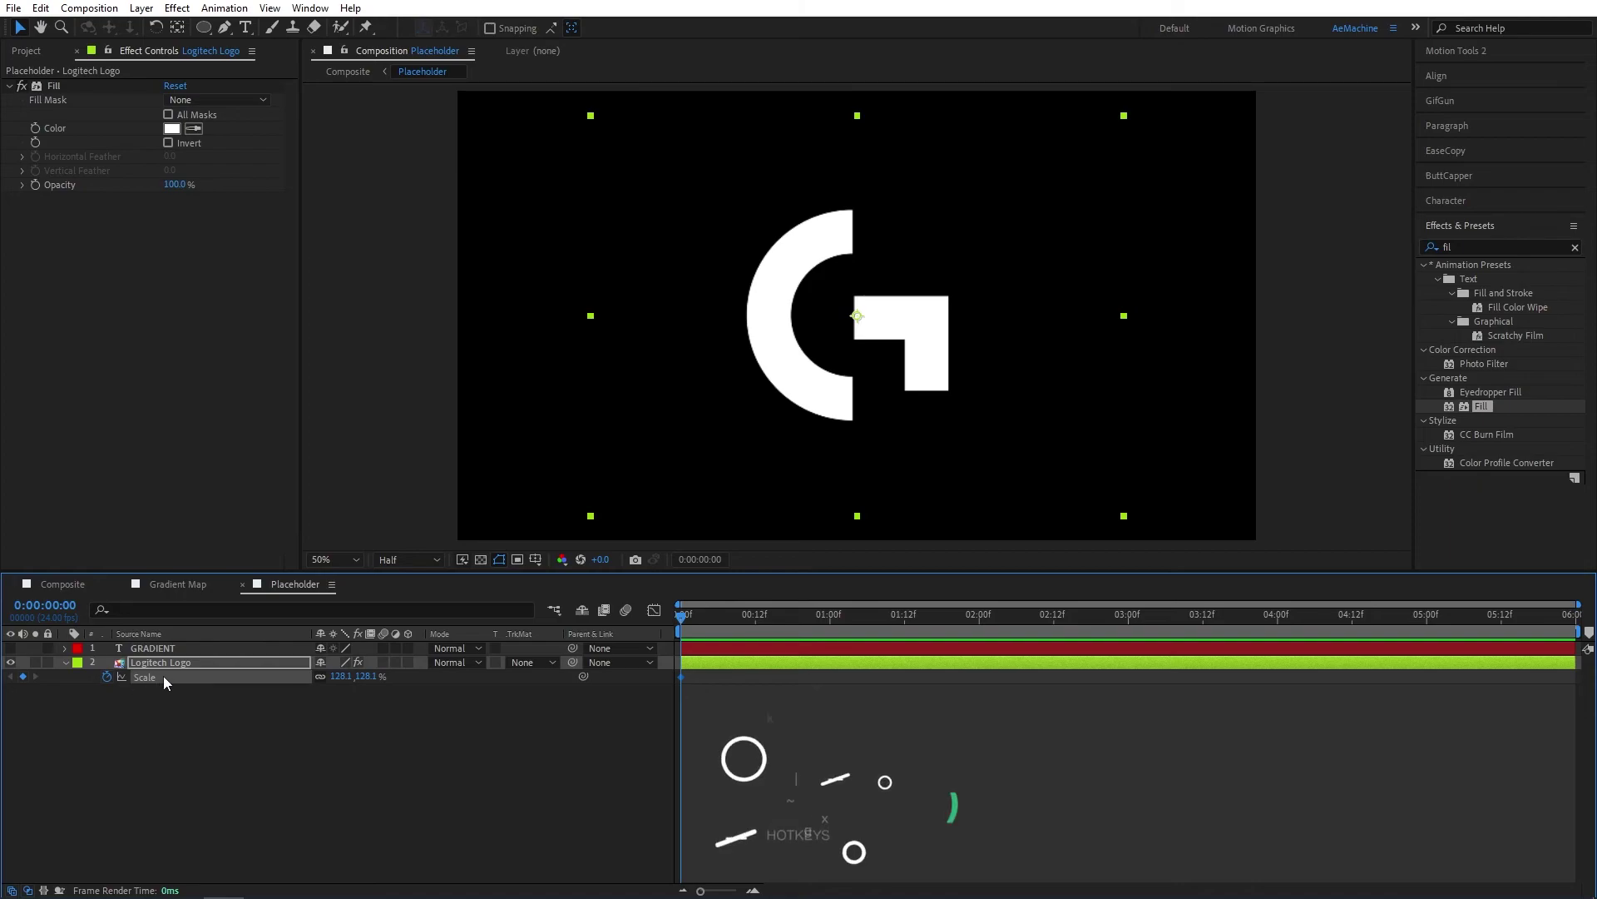
drag(817, 617, 1129, 644)
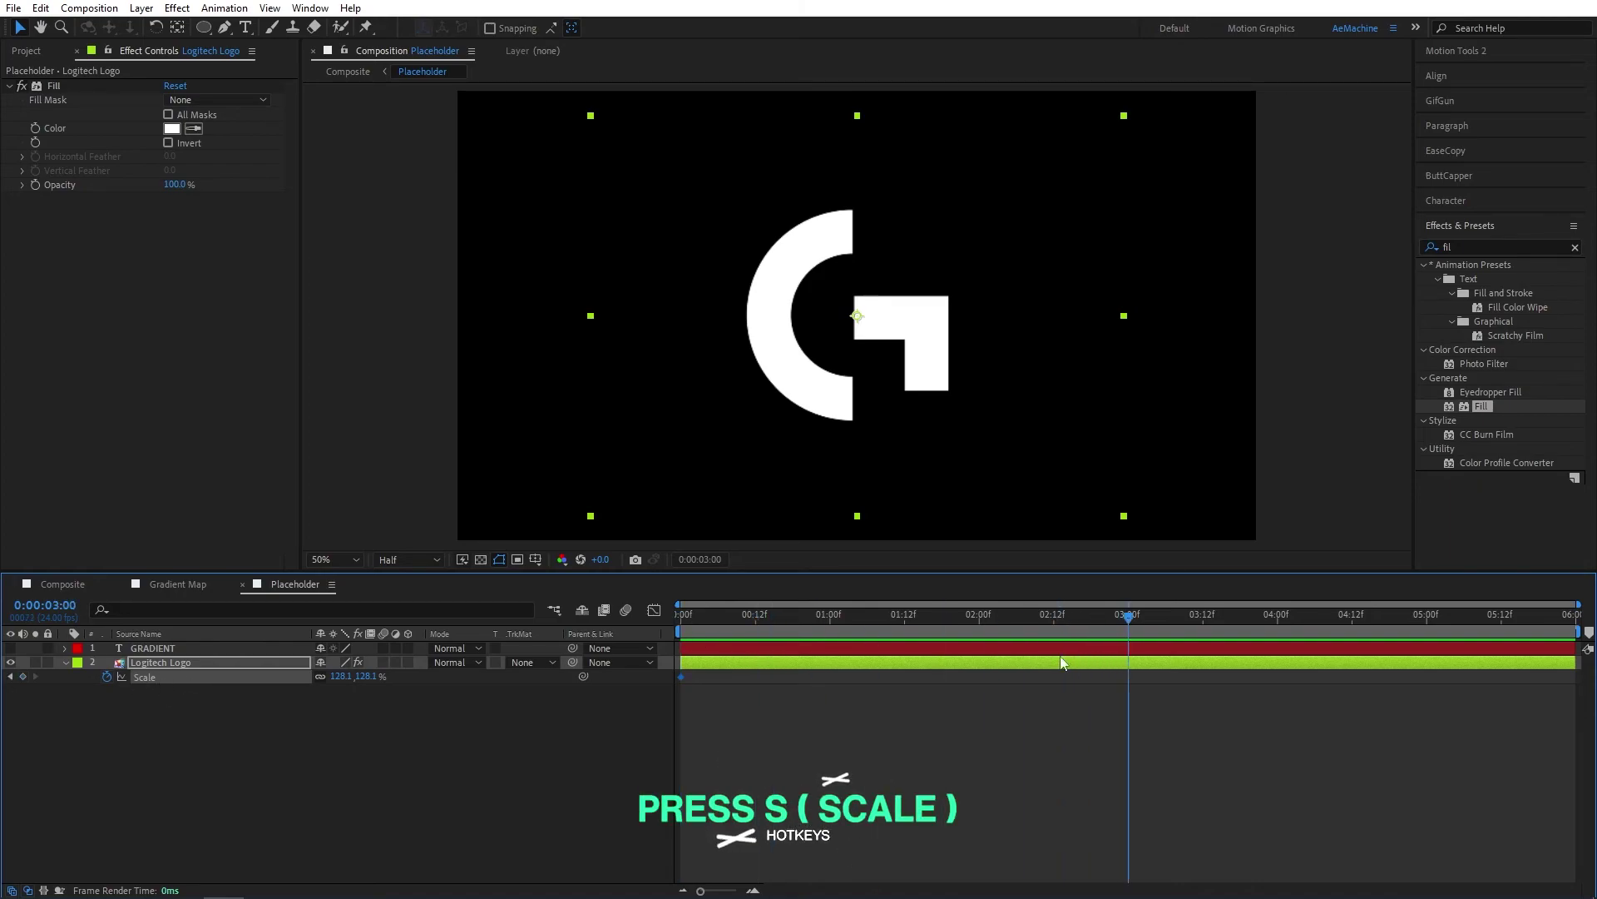
click(24, 678)
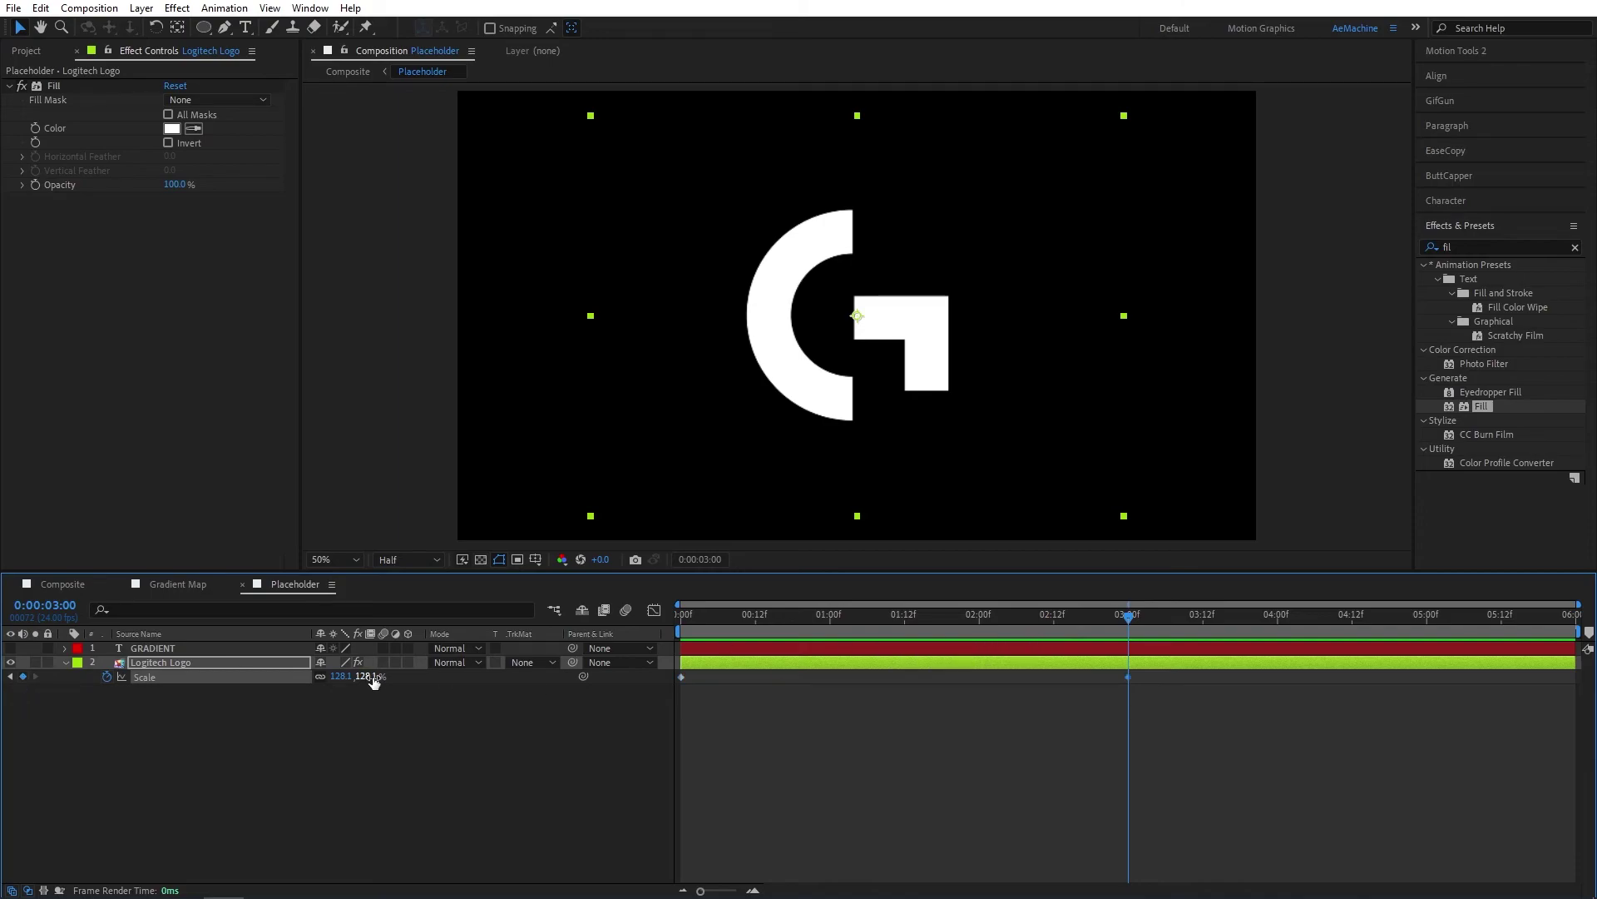
drag(374, 681, 352, 680)
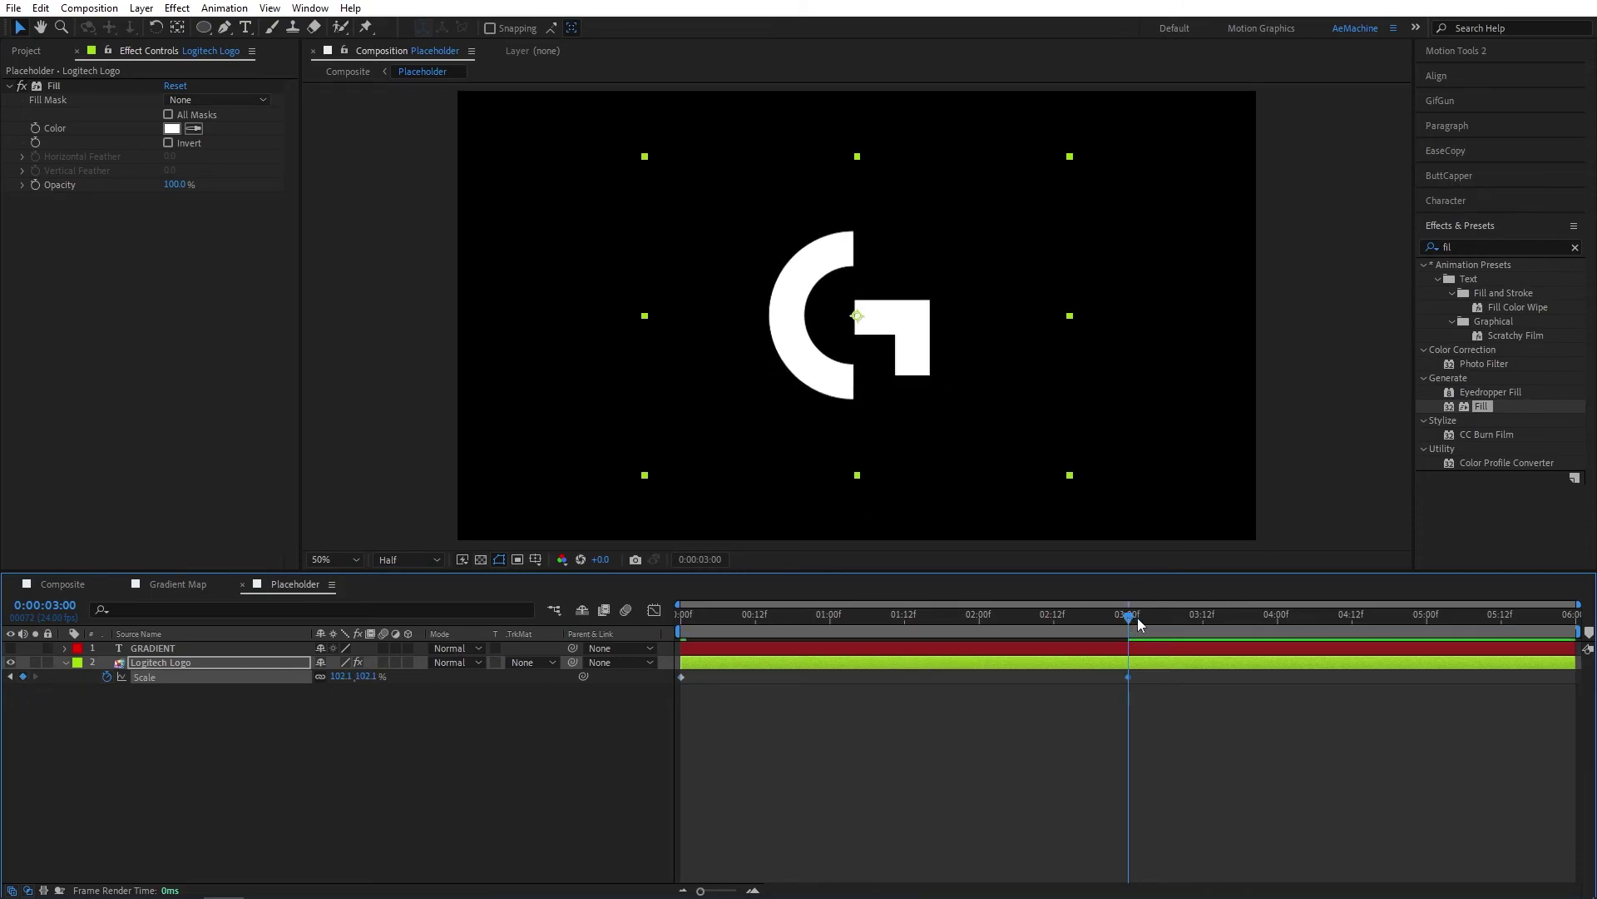
Paste the 128.1% keyframe at 5:23 and apply Easy Ease to all three keys
drag(1138, 624, 1583, 653)
drag(735, 678, 612, 701)
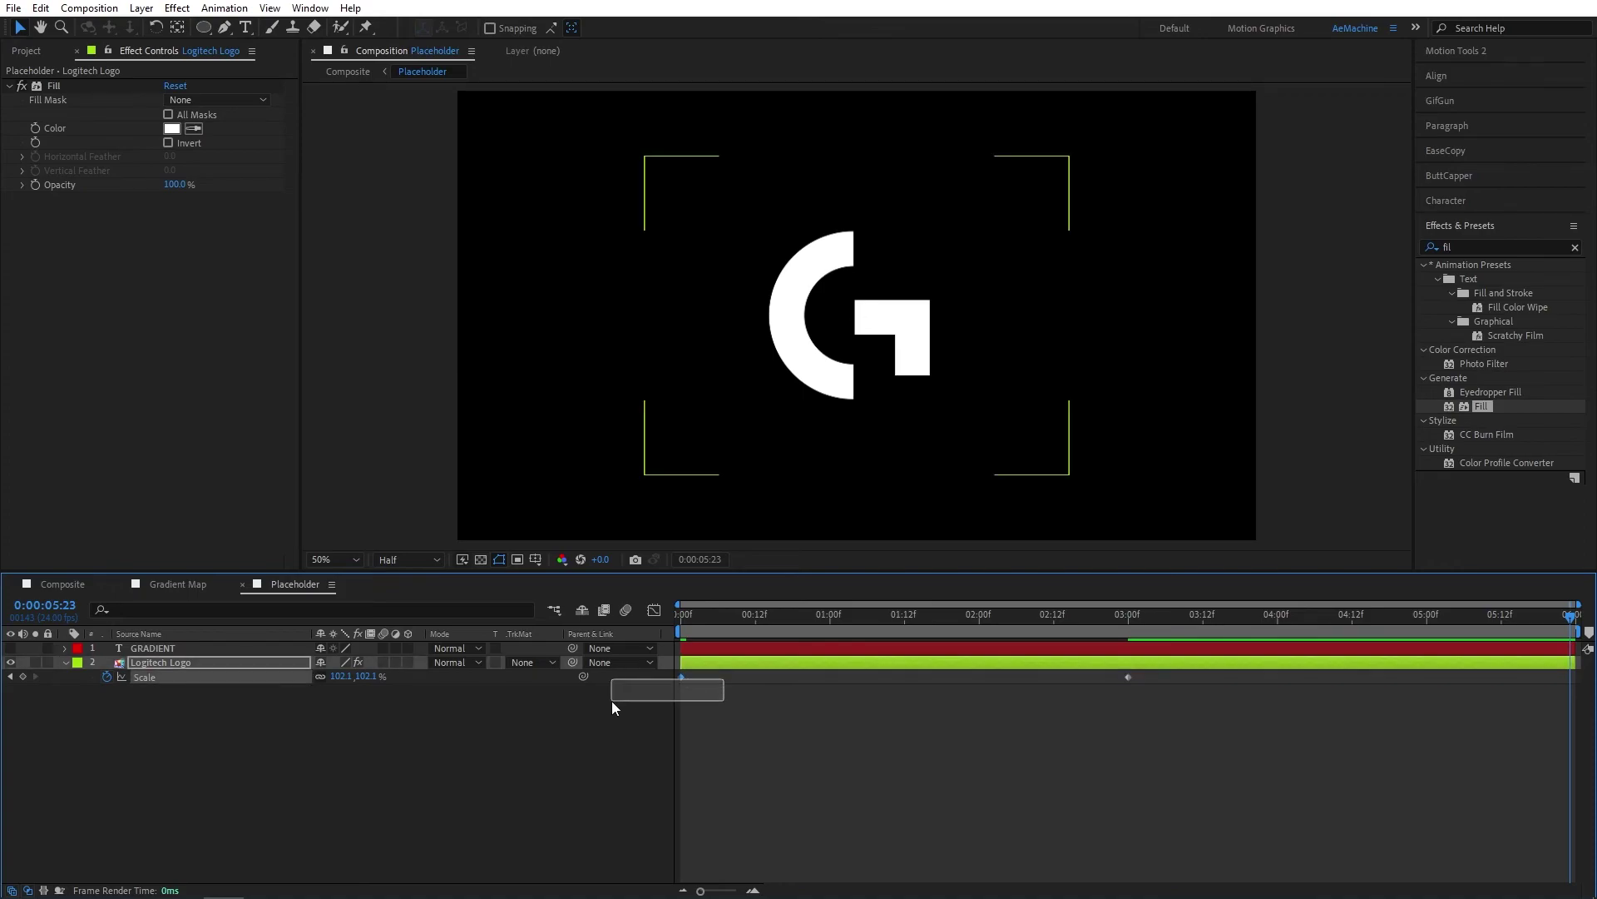
key(ctrl+c)
key(ctrl+v)
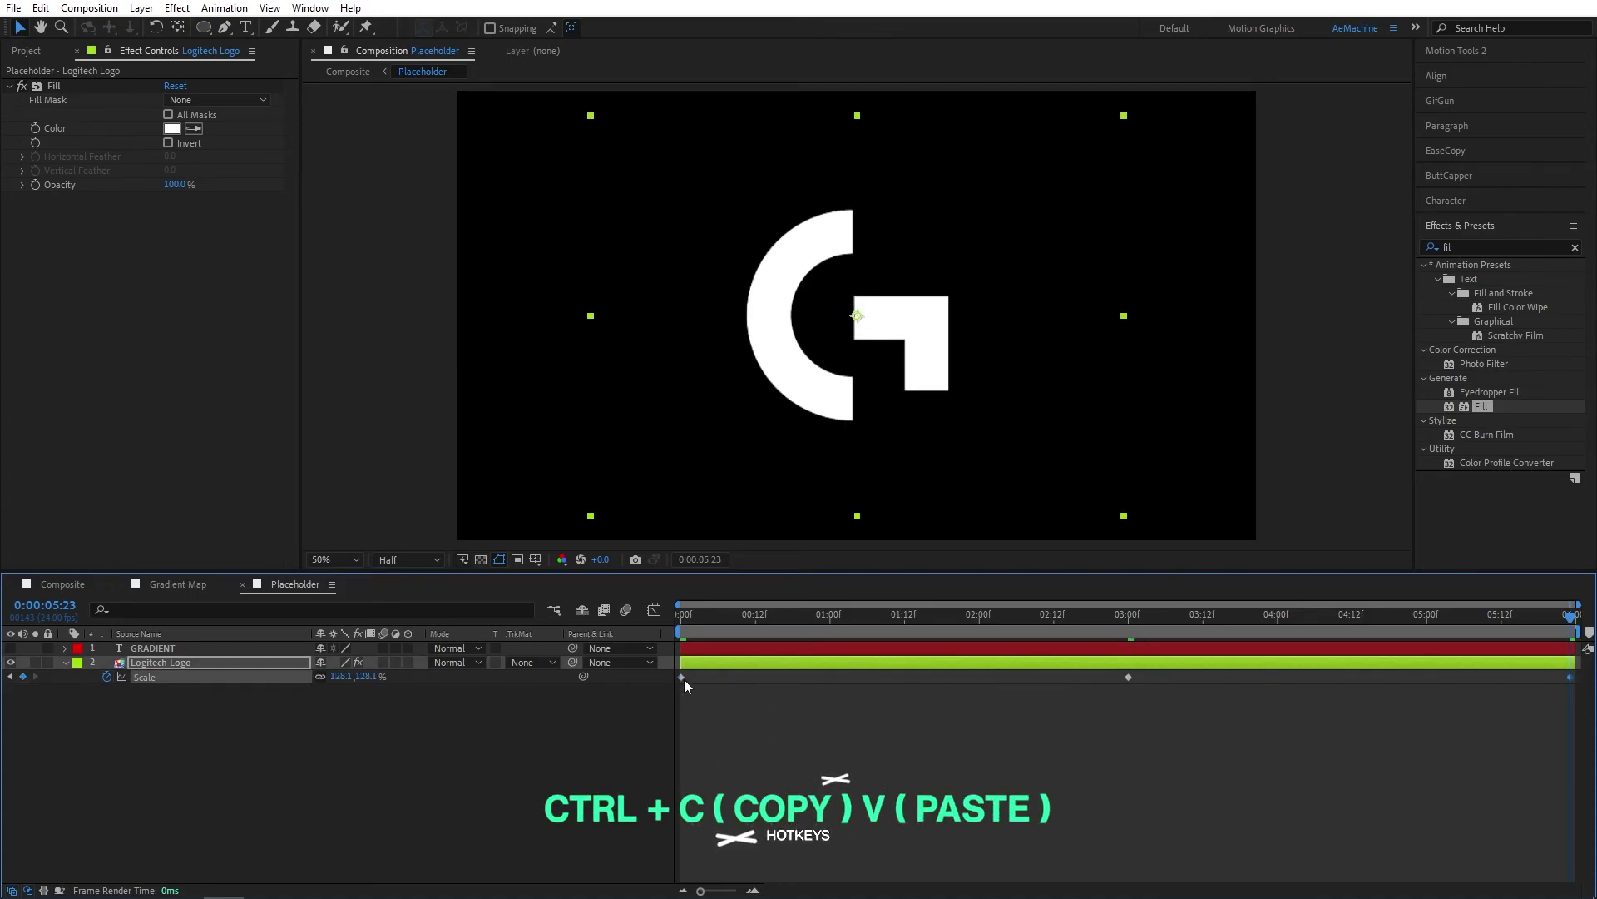
drag(650, 676, 1566, 762)
key(F9)
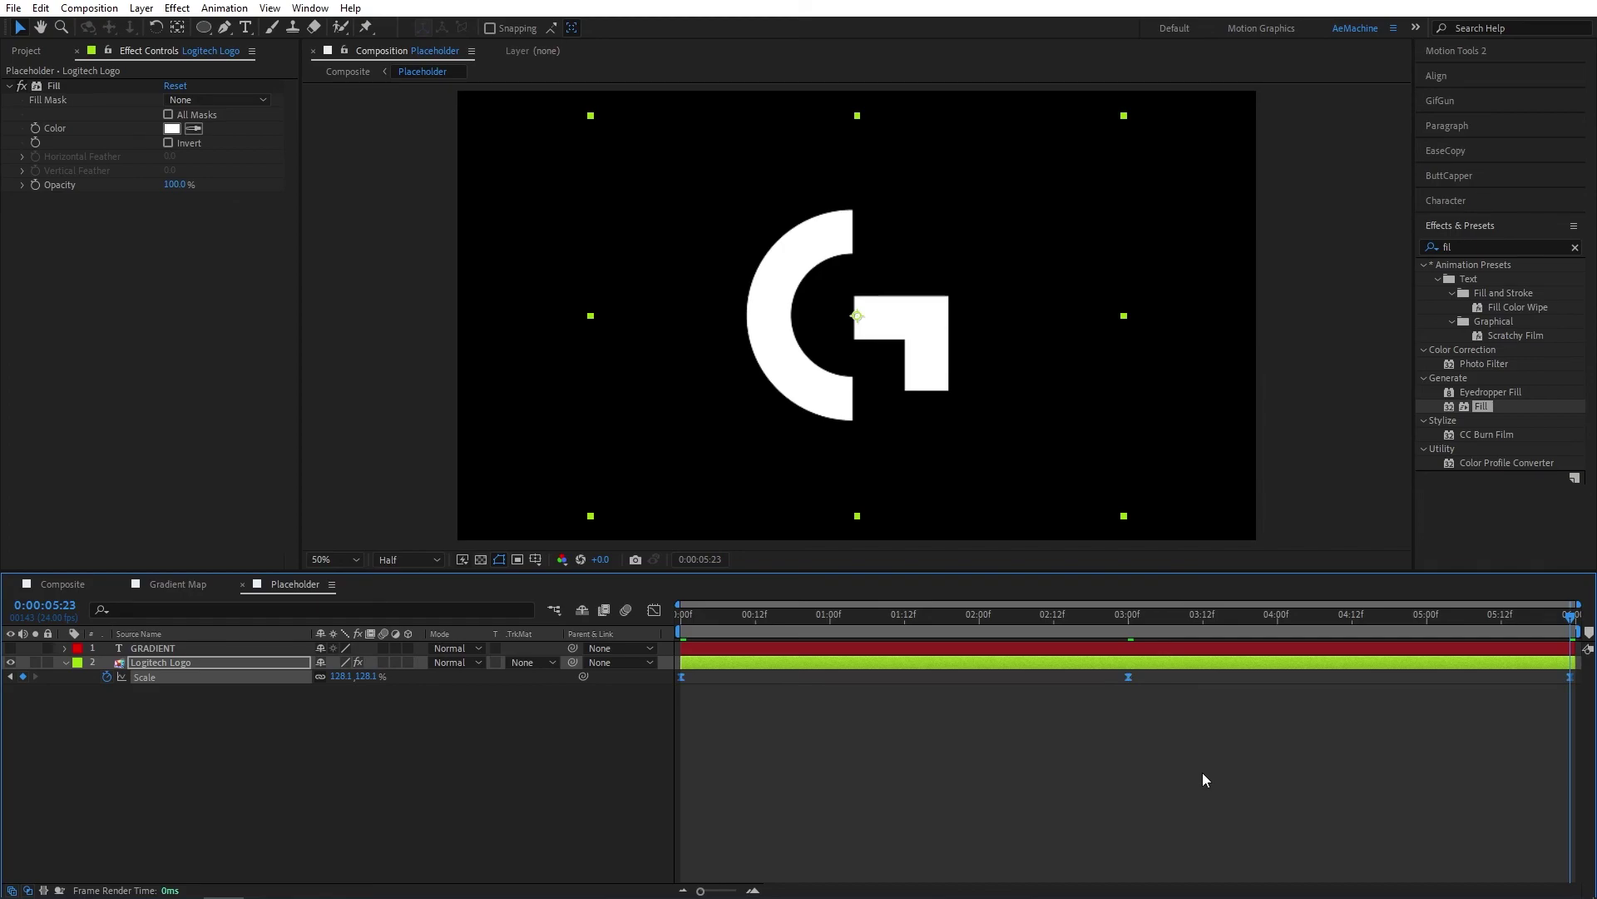
Widen the ease handles in the Graph Editor's scale curve, then preview the pulsing logo
click(654, 610)
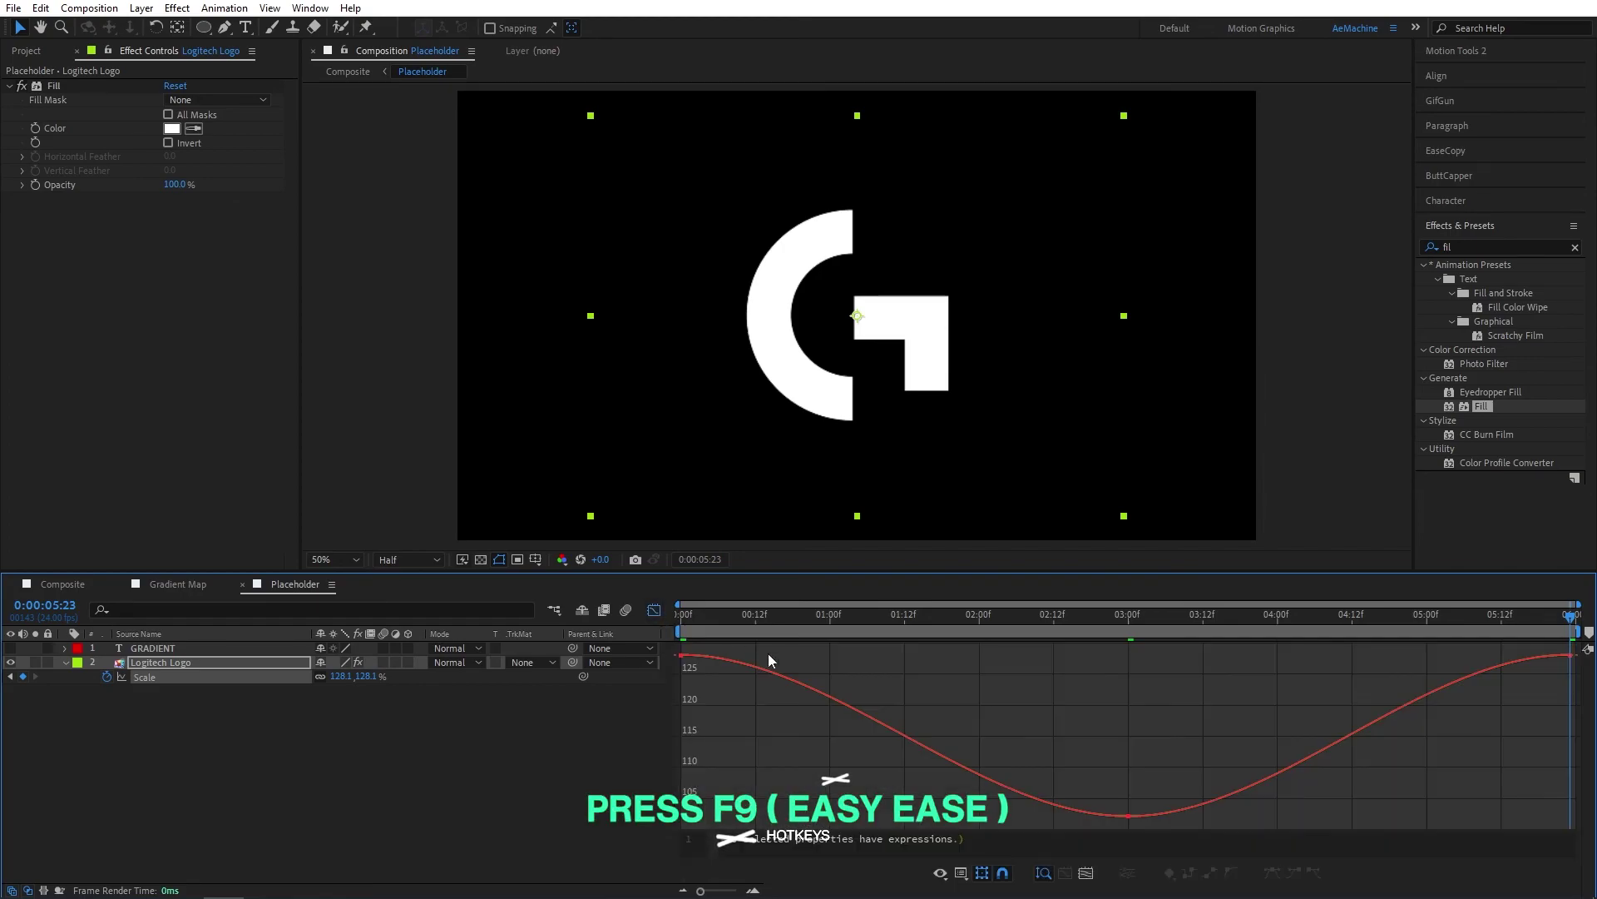
right_click(998, 721)
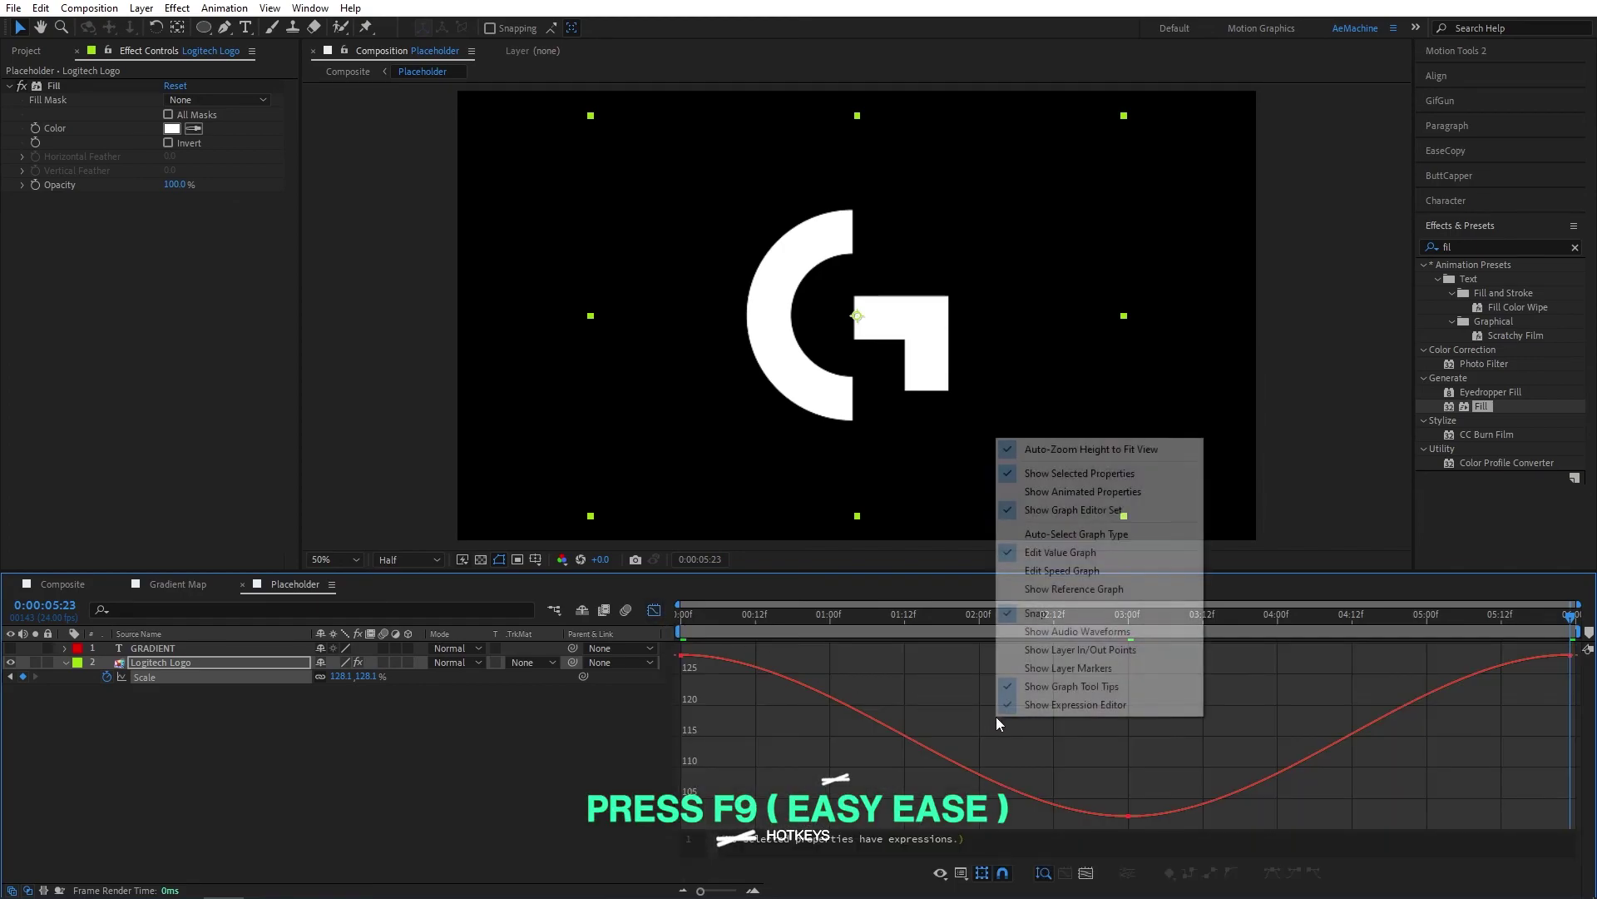
click(1065, 553)
drag(1187, 626, 915, 816)
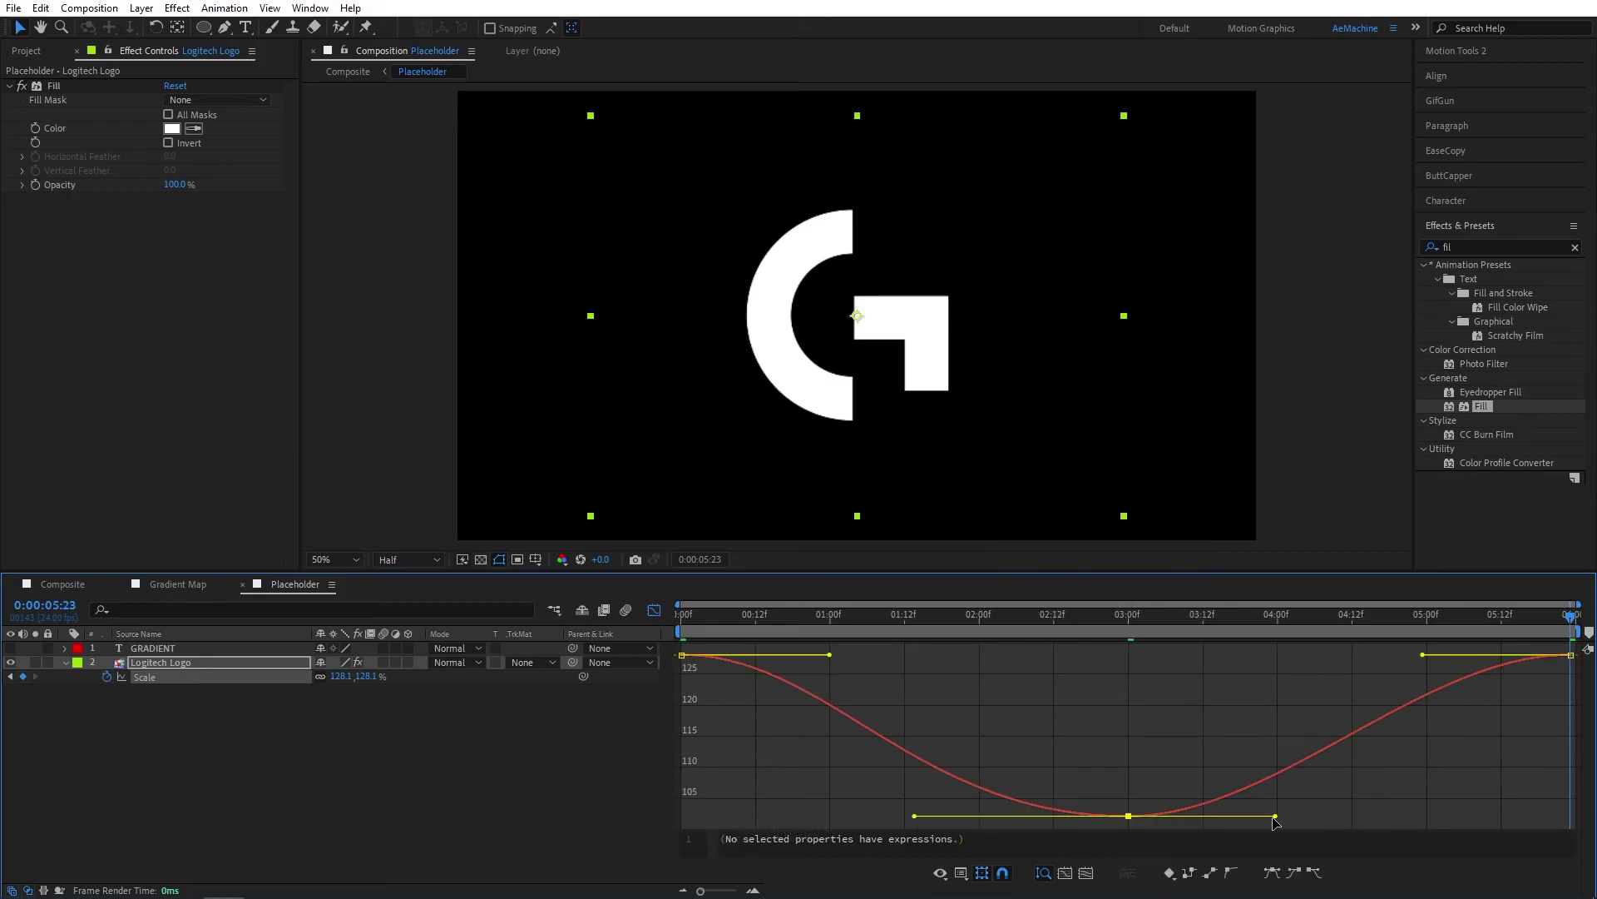
drag(1274, 816, 1343, 816)
drag(1425, 655, 1498, 654)
click(682, 655)
drag(830, 654, 855, 658)
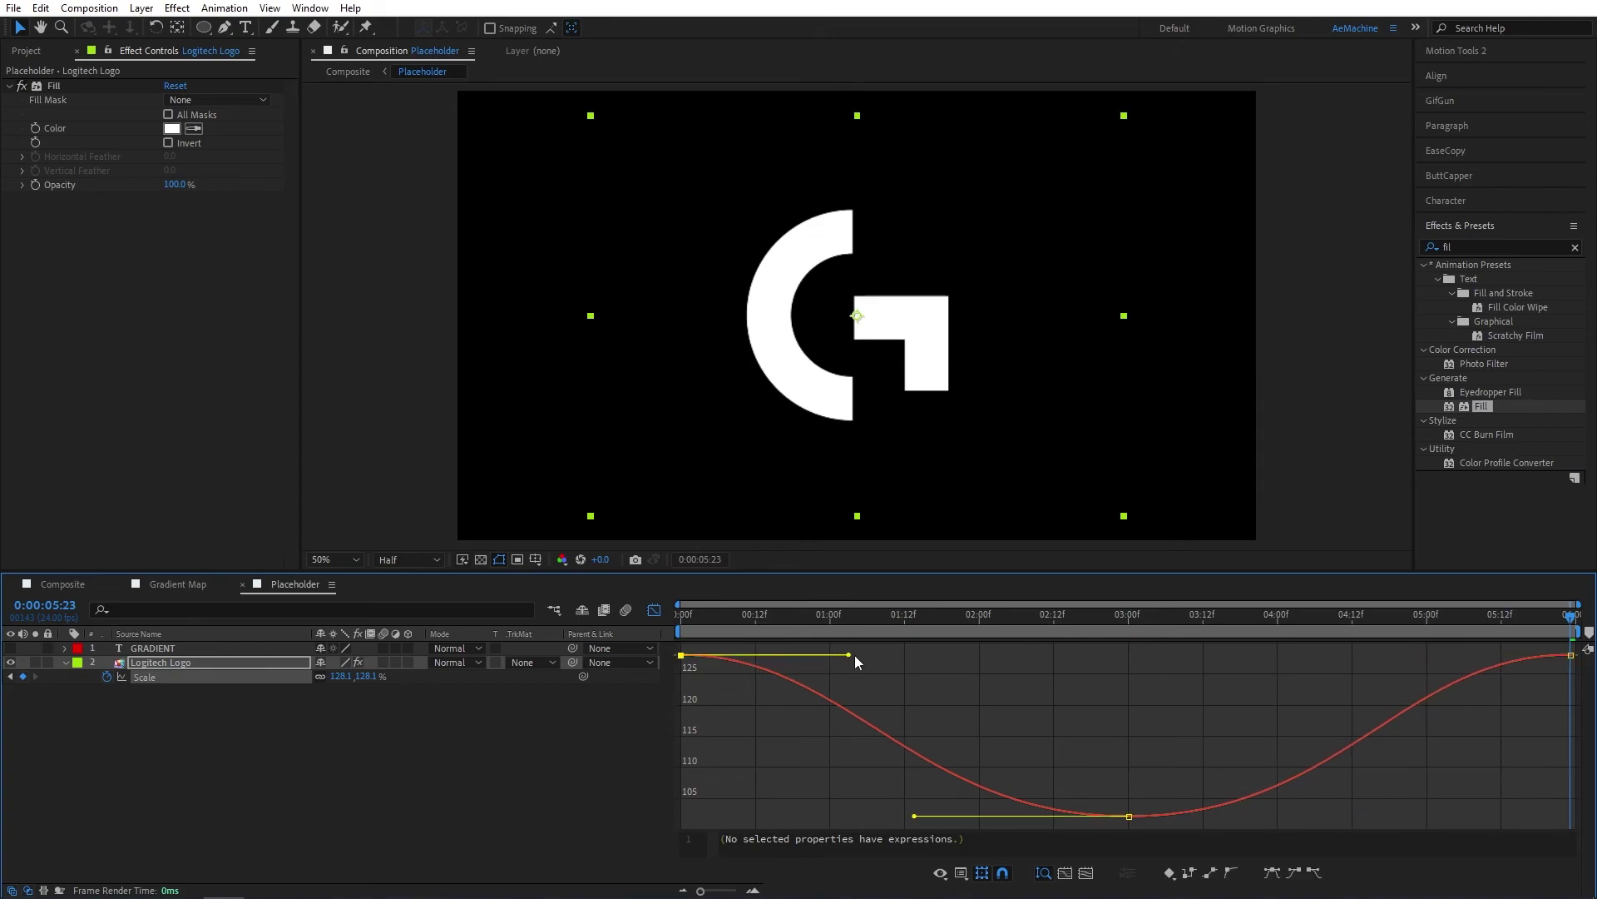
key(space)
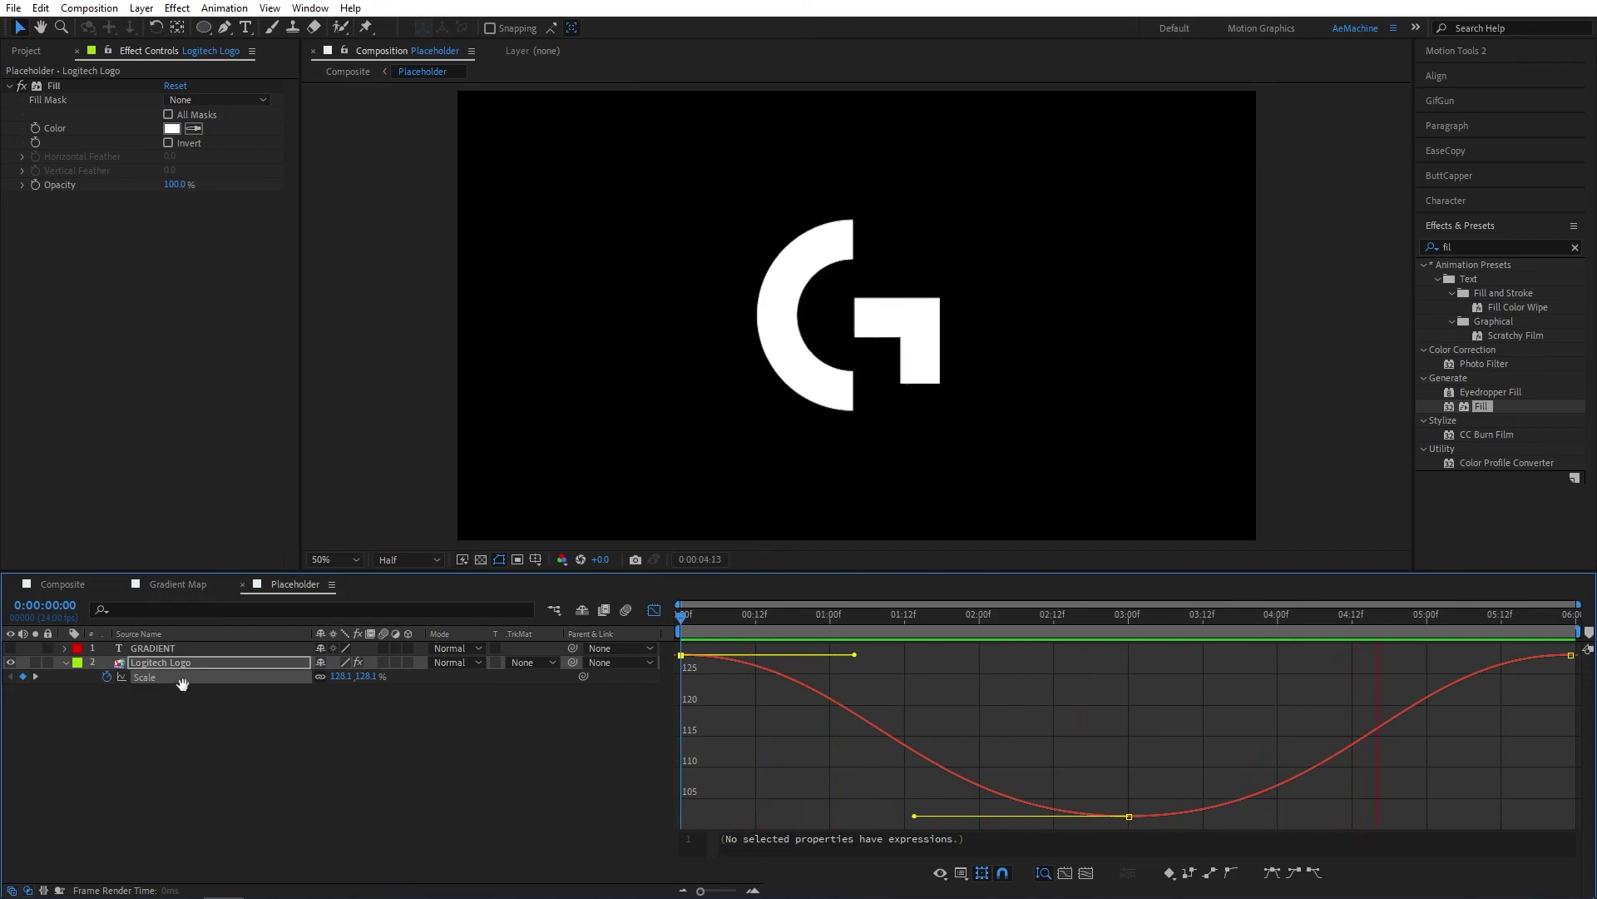
key(space)
click(67, 587)
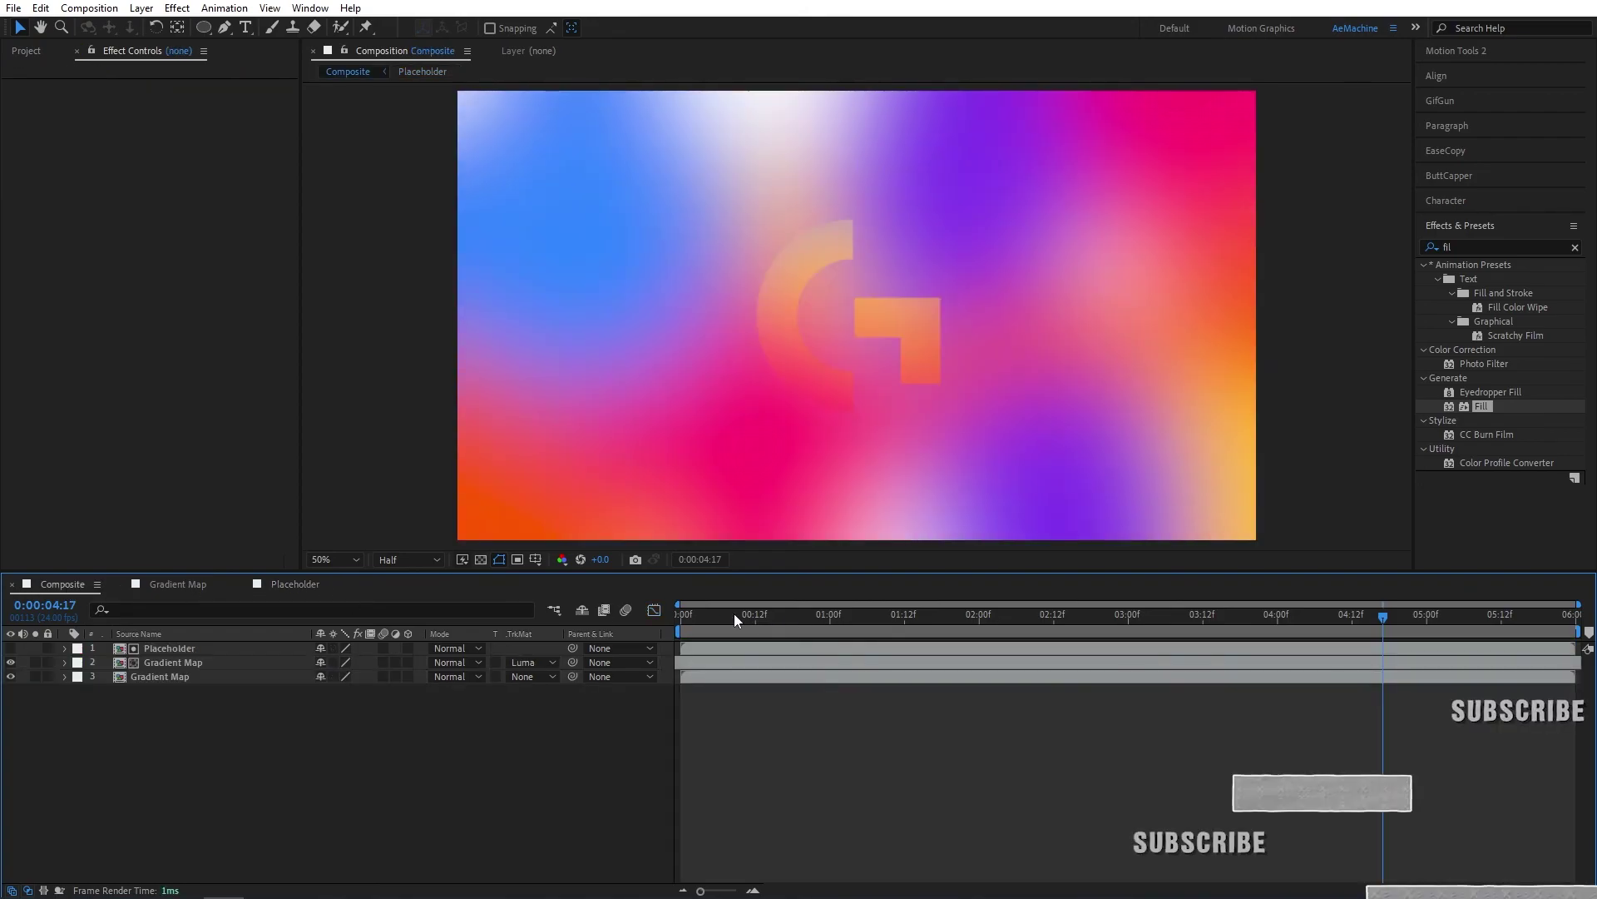
key(space)
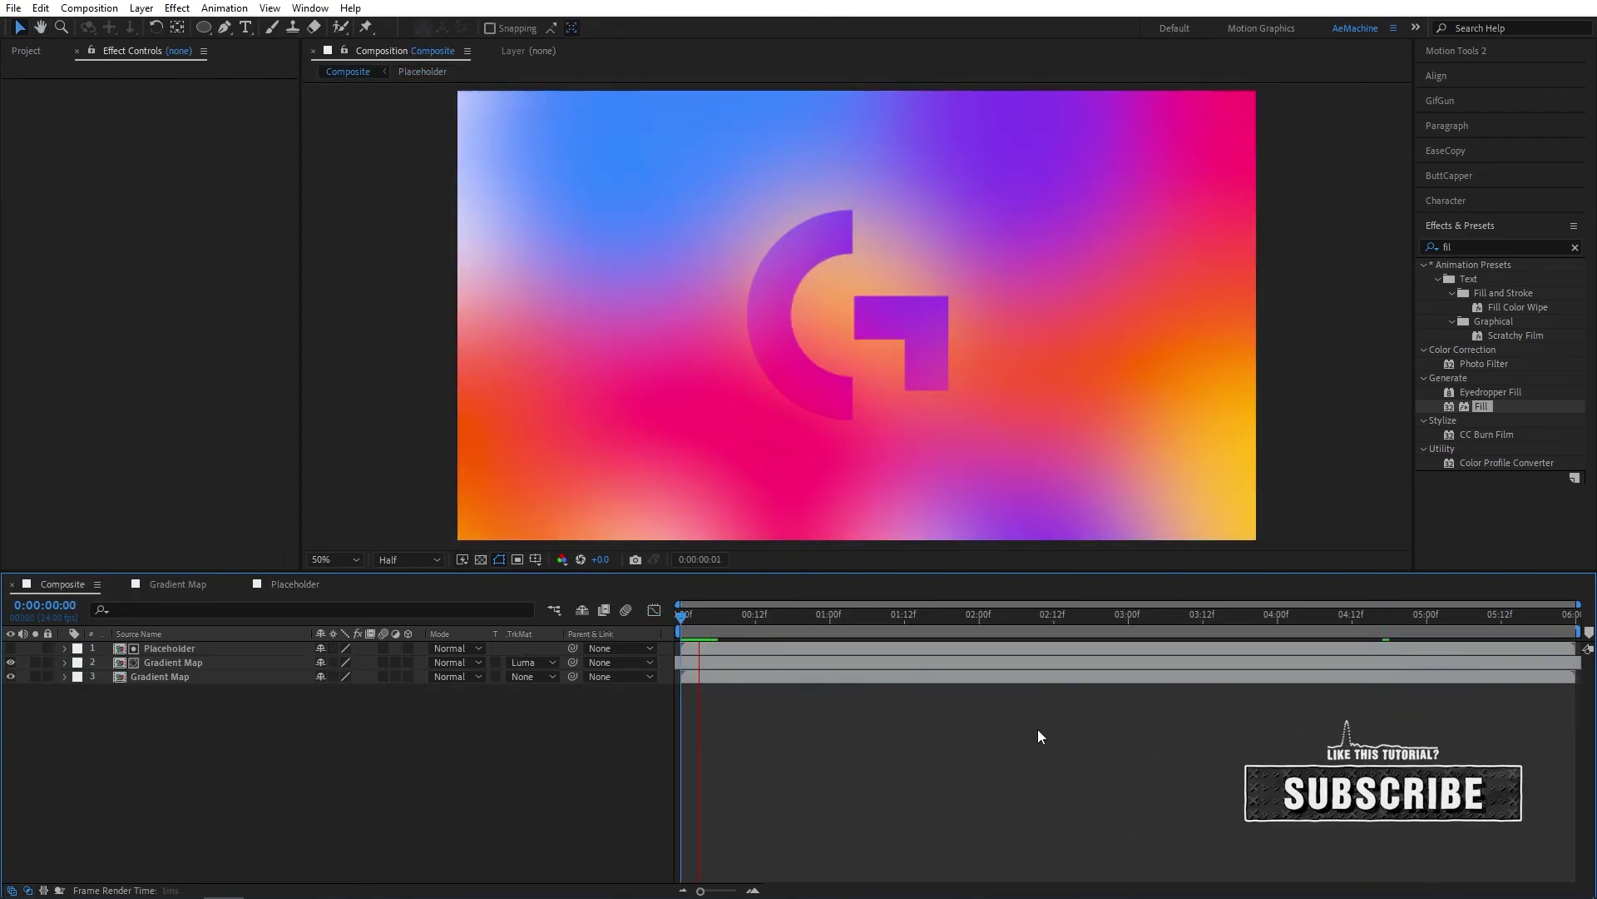